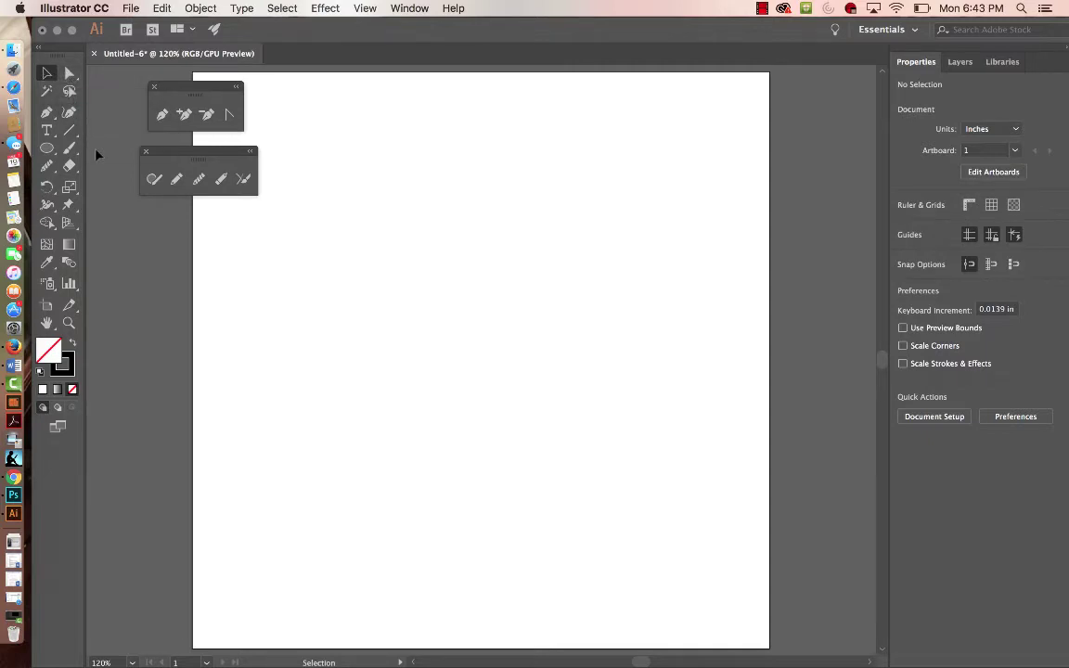
click(48, 148)
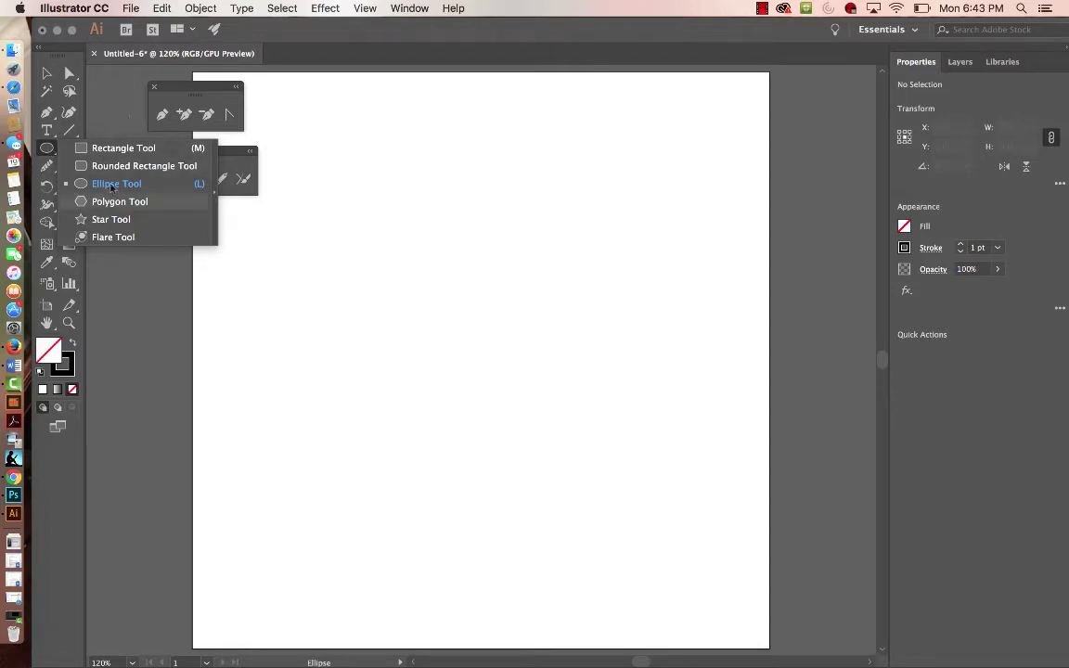
click(137, 282)
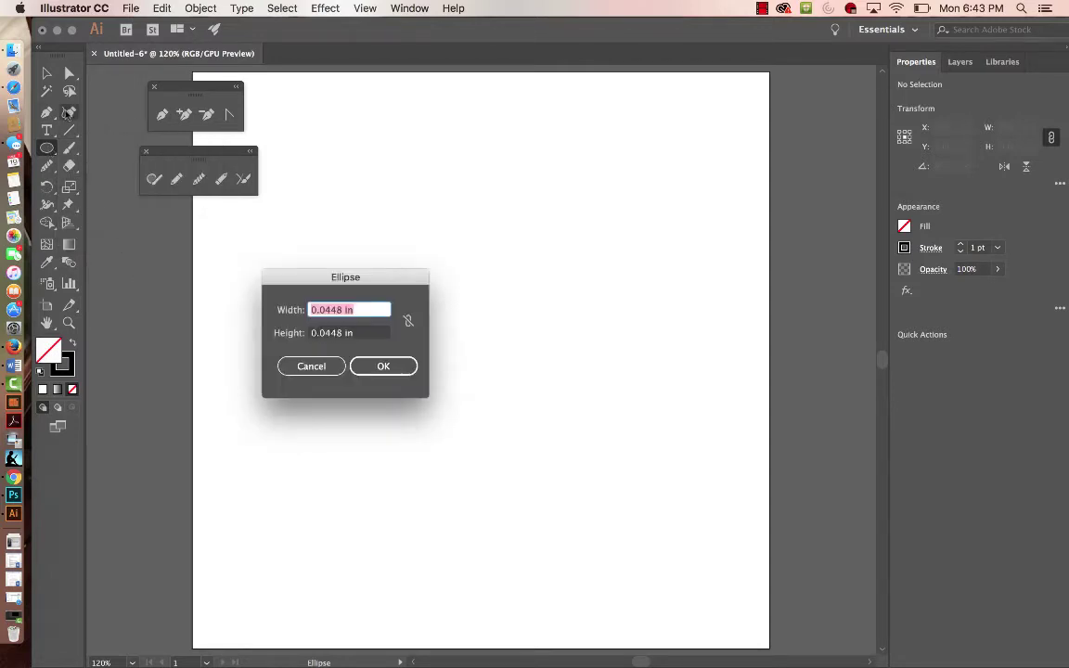
click(315, 367)
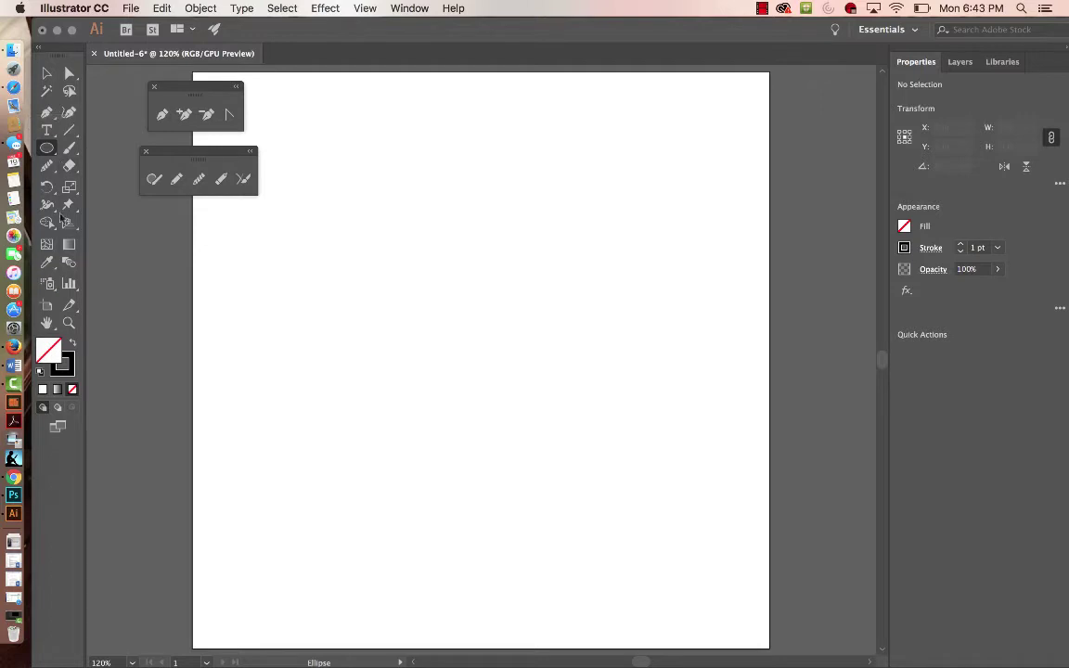
click(70, 166)
click(69, 167)
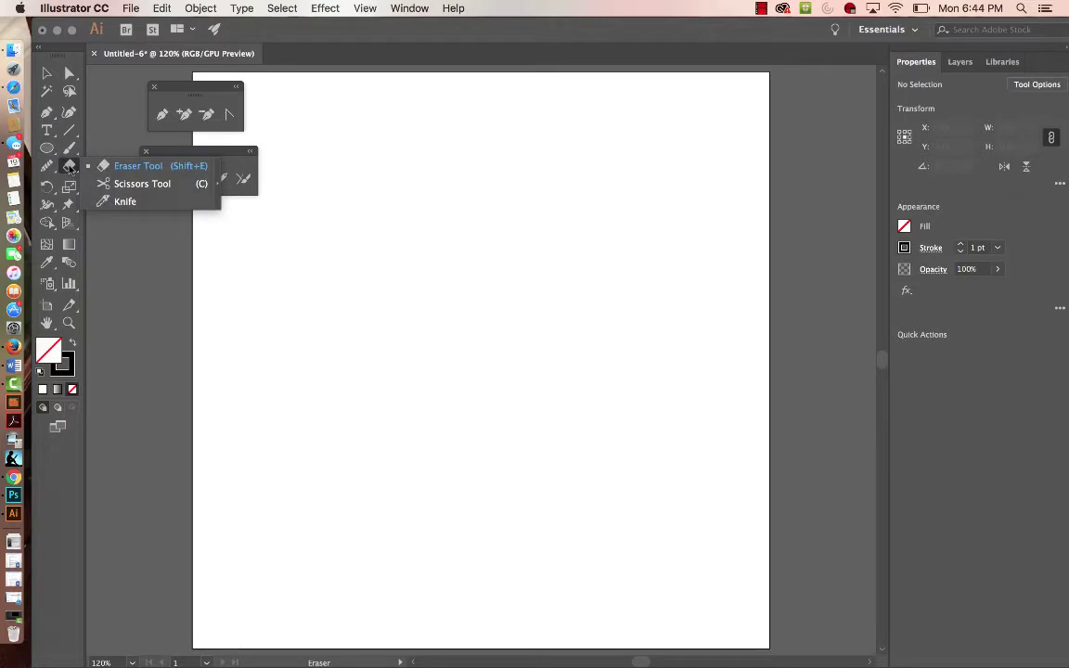
click(123, 139)
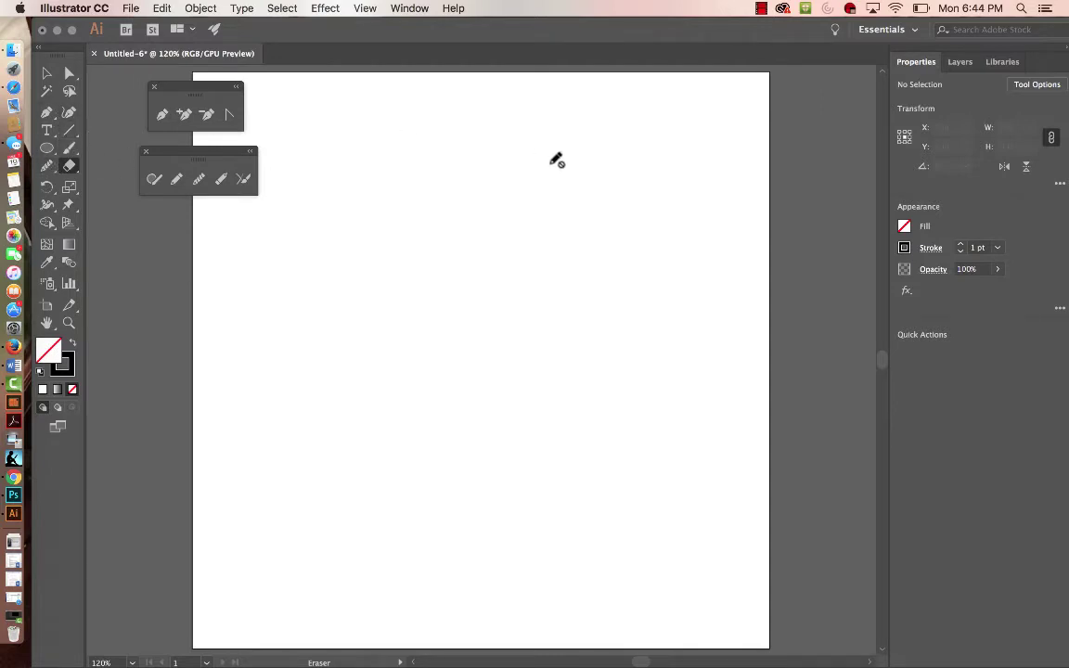
Step: Move the floating pen and pencil tool palettes closer to the toolbar
drag(191, 89, 160, 84)
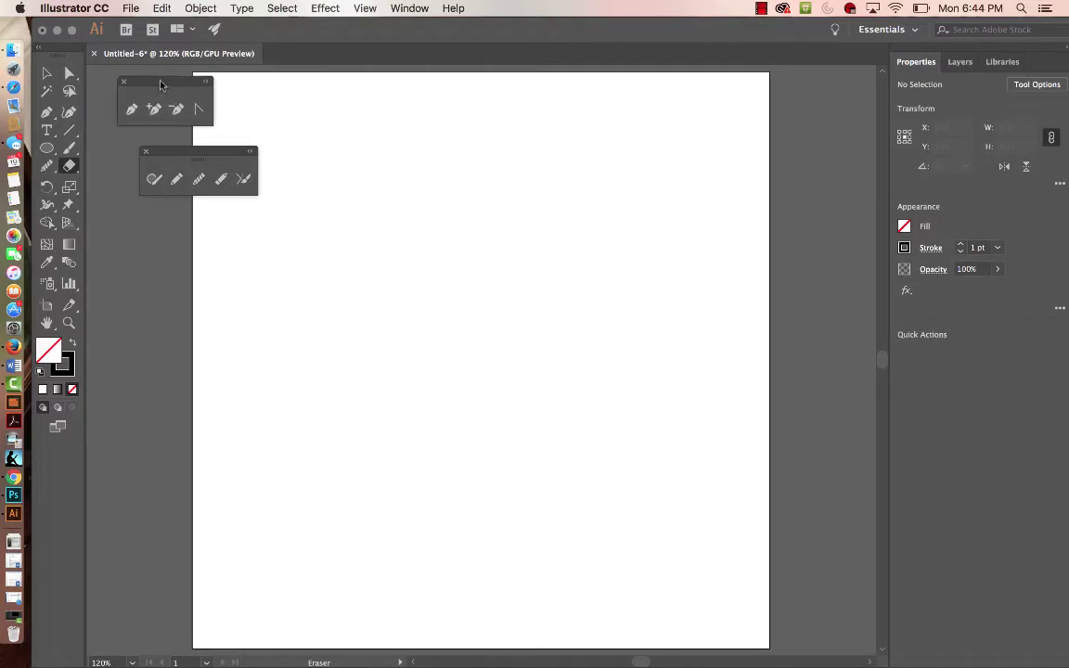
drag(222, 155, 188, 147)
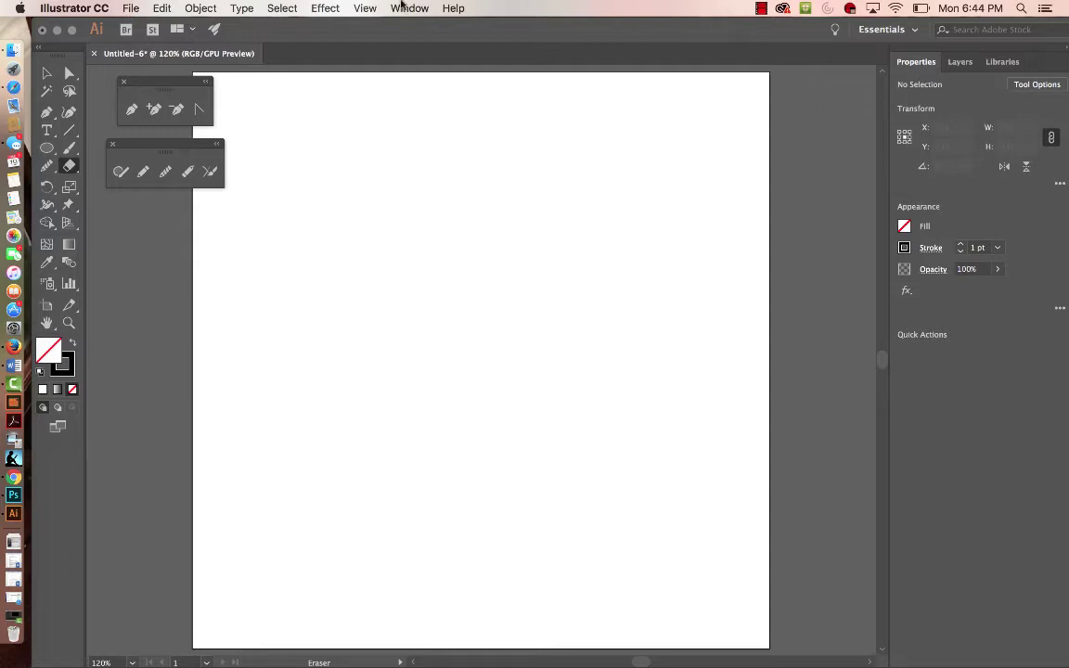
Step: Place Fashion Image 1.jpg from the desktop as a linked image on the artboard of the open document
double_click(621, 32)
drag(640, 32, 577, 28)
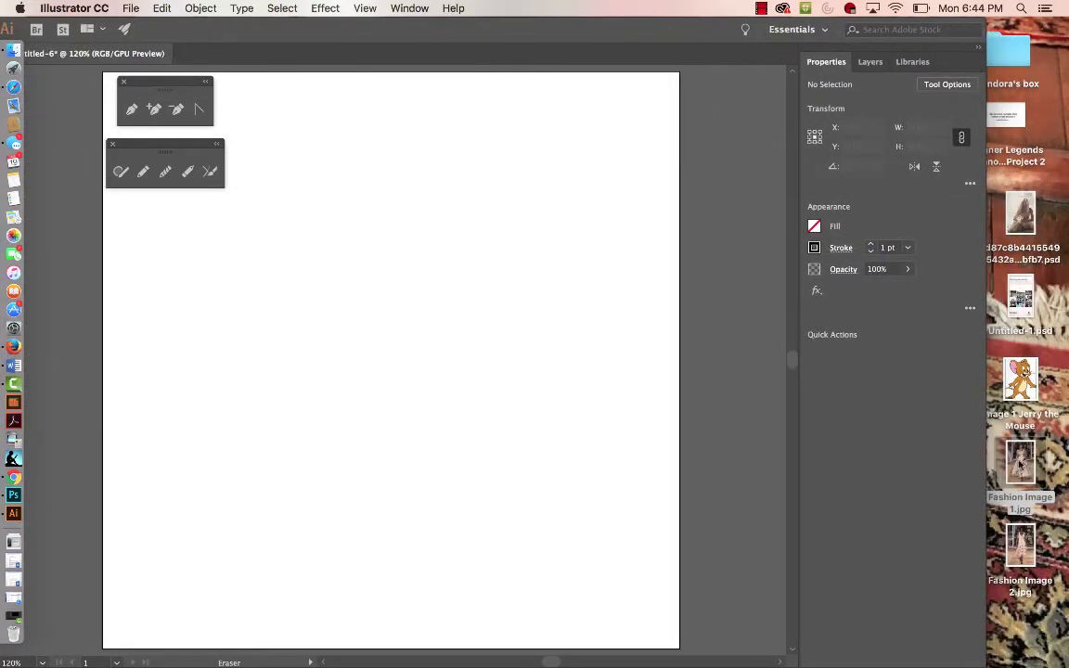
drag(1019, 460, 389, 354)
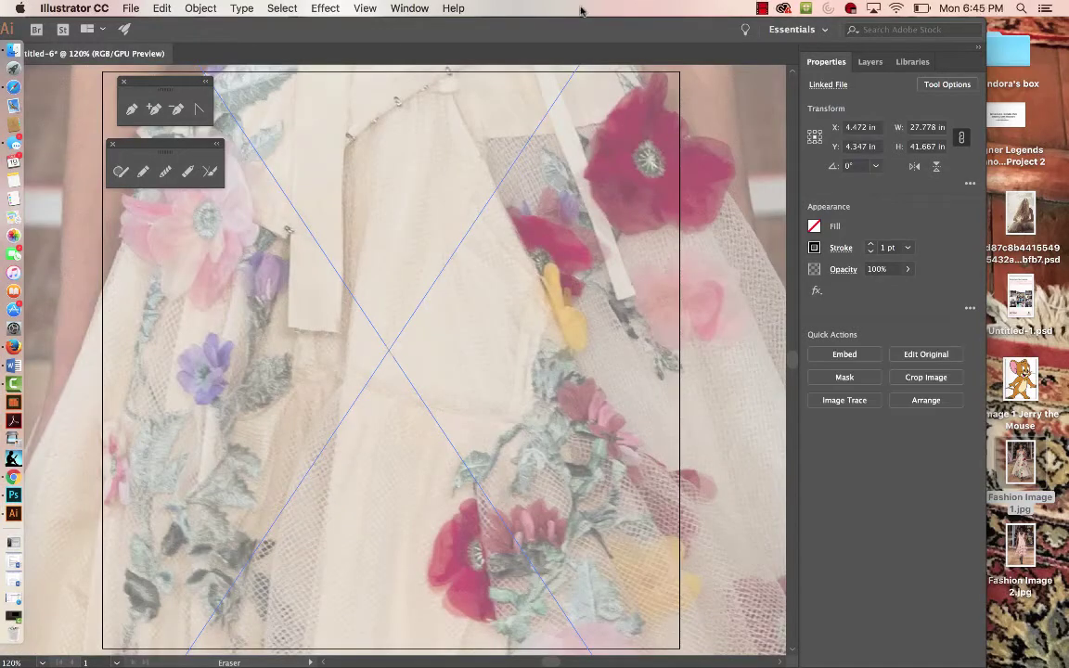
drag(533, 27, 667, 32)
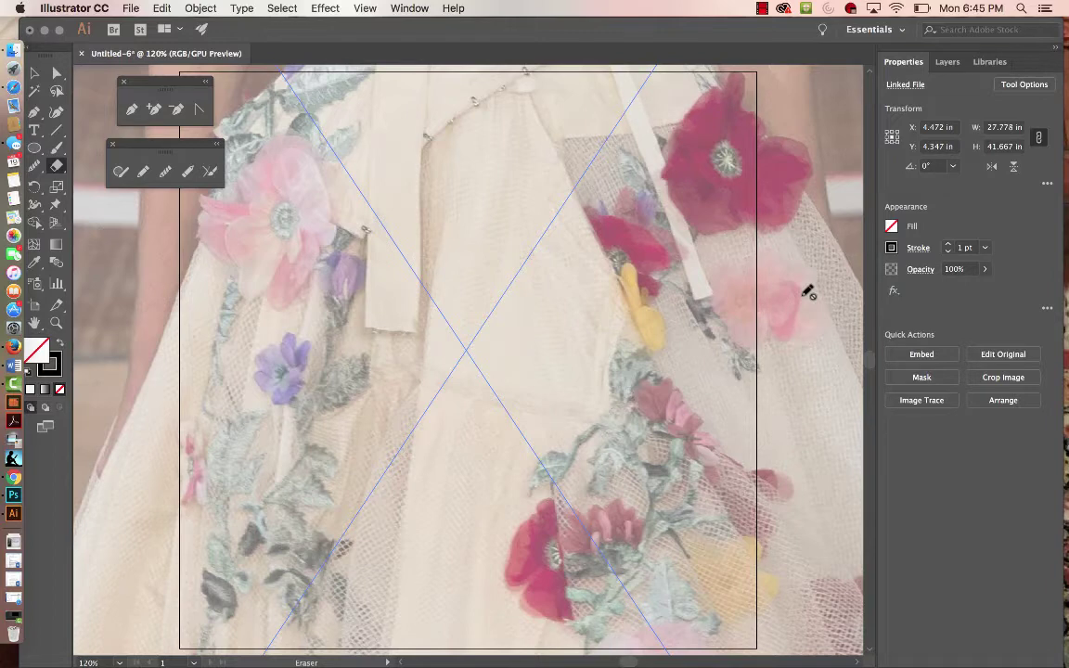
Step: Scale the placed image proportionally to a height of 9 in and move it down to fit the artboard's height
click(1002, 146)
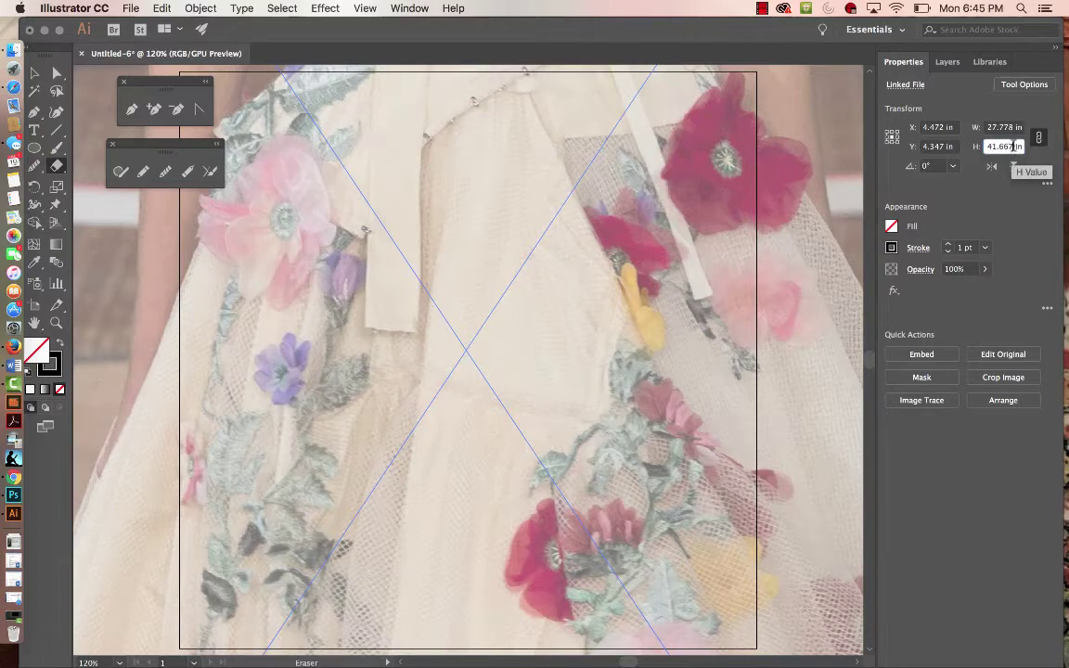
drag(1020, 147, 985, 146)
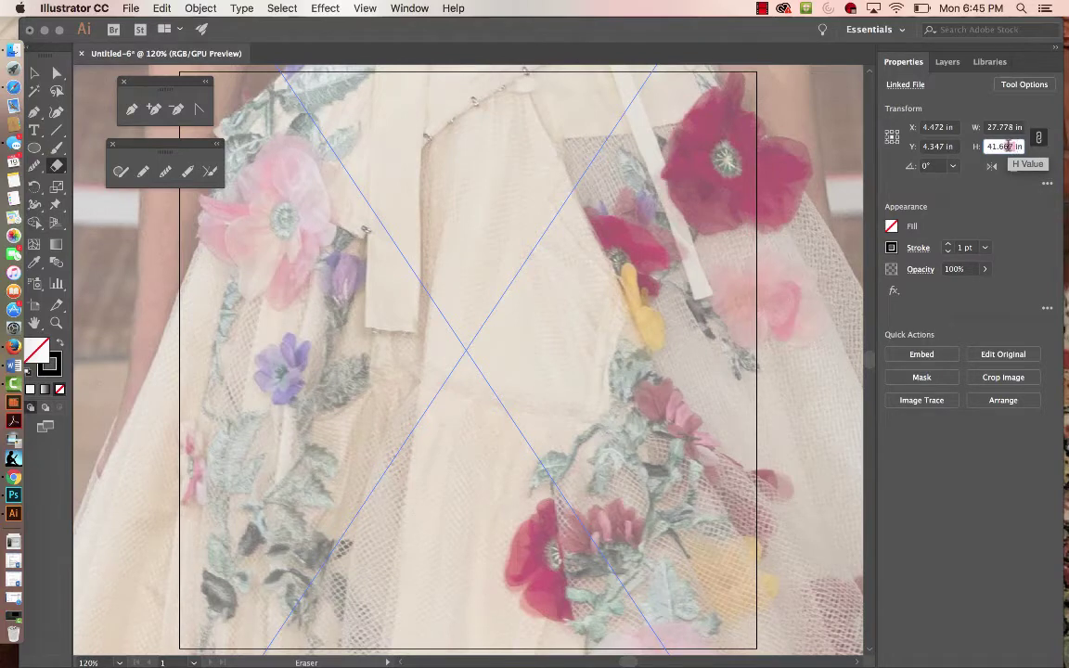
text(9in)
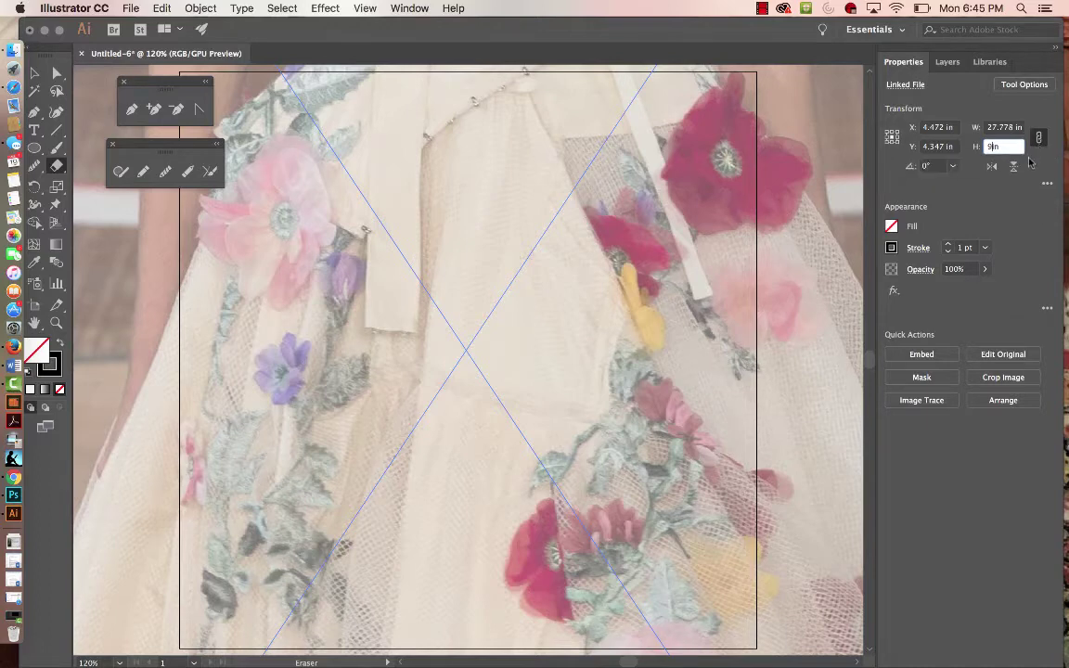
key(Return)
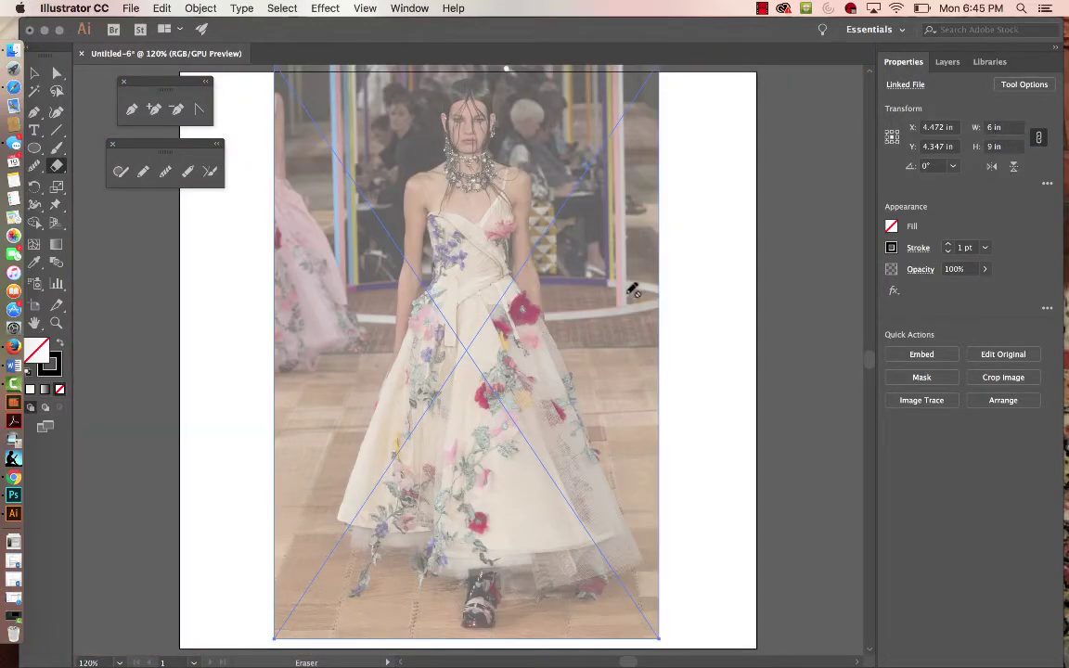
key(v)
drag(630, 300, 630, 318)
click(704, 366)
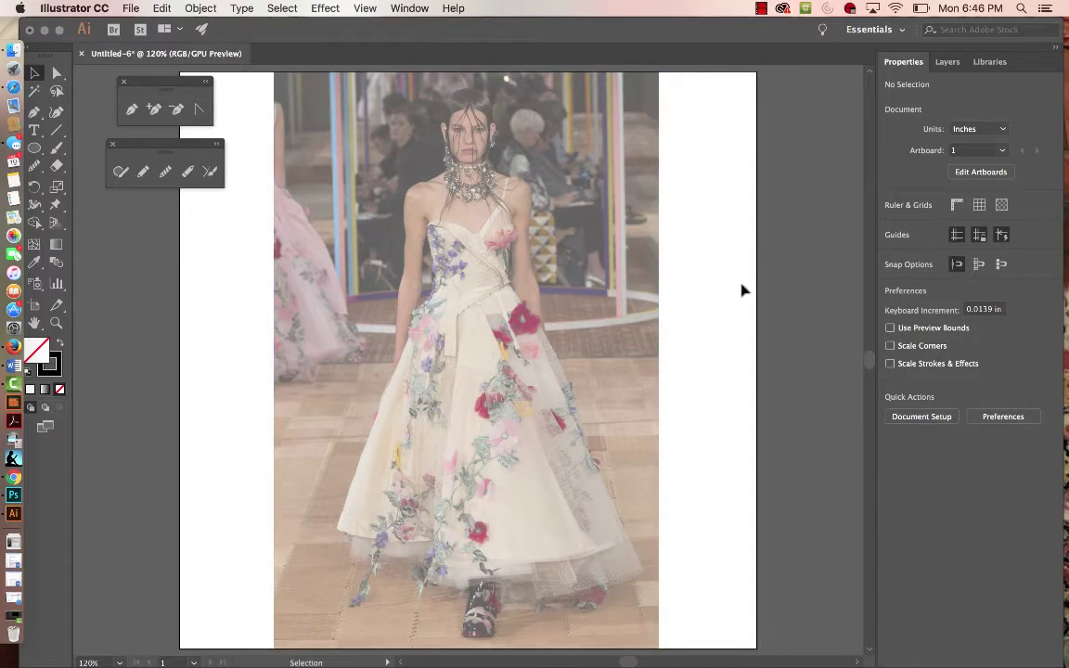
Step: Narrow the artboard from both sides to the edges of the photo, making it 6 in wide
click(35, 310)
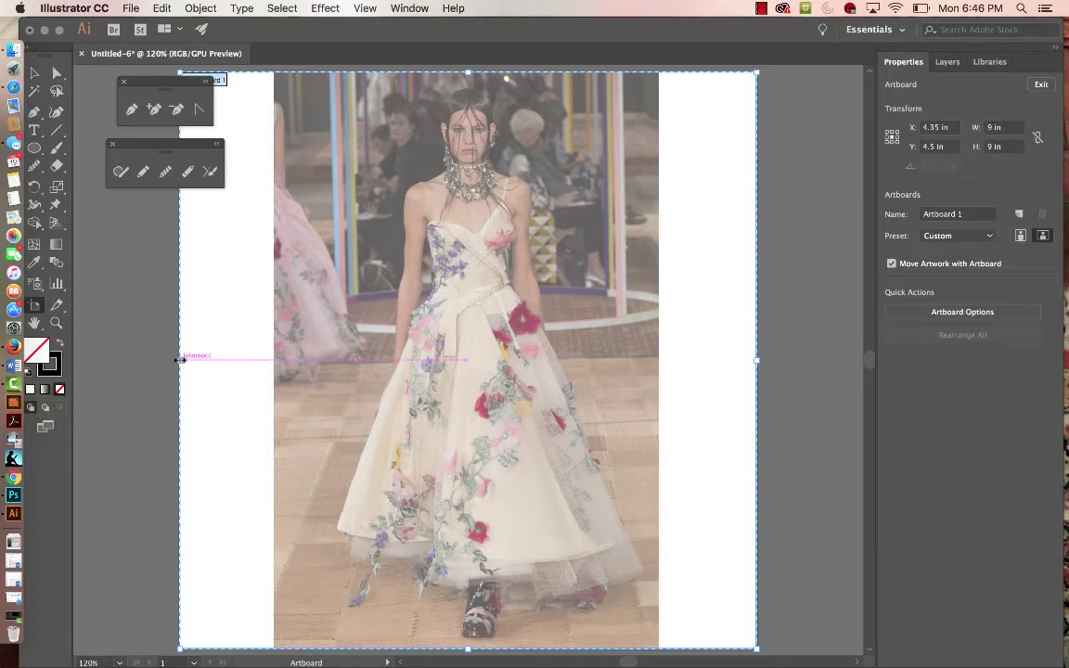
drag(180, 360, 275, 366)
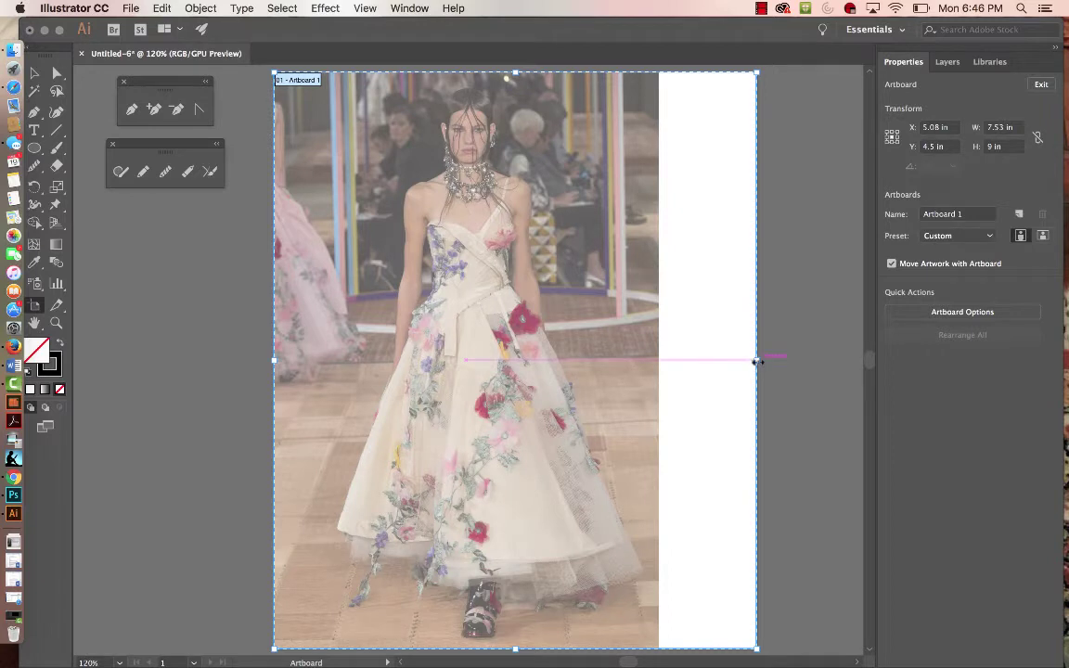
drag(757, 361, 660, 365)
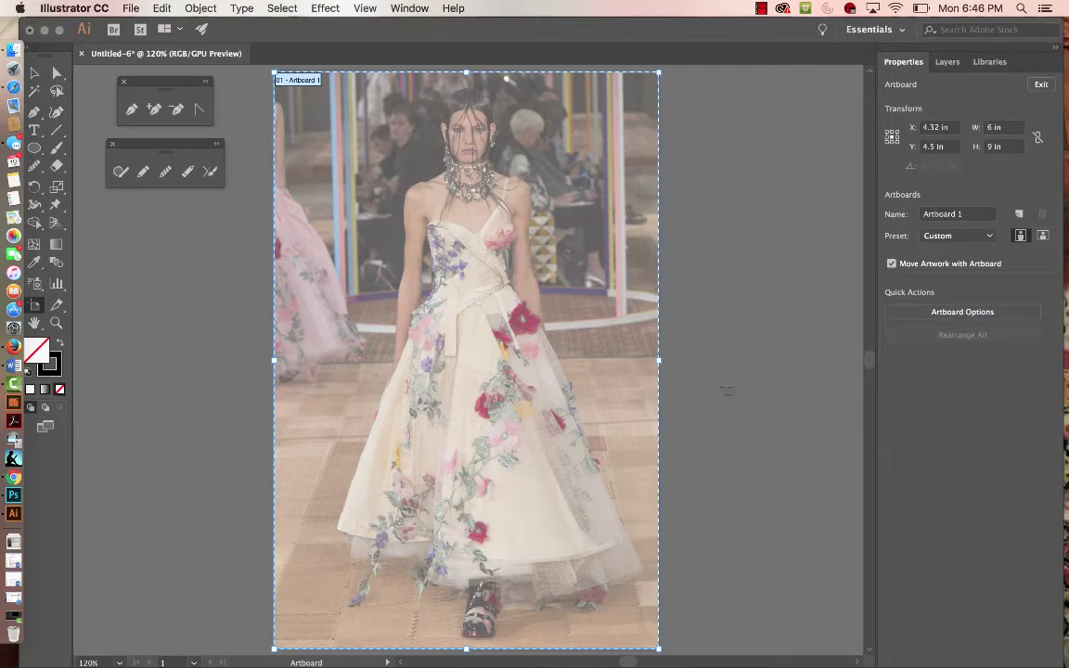
key(Escape)
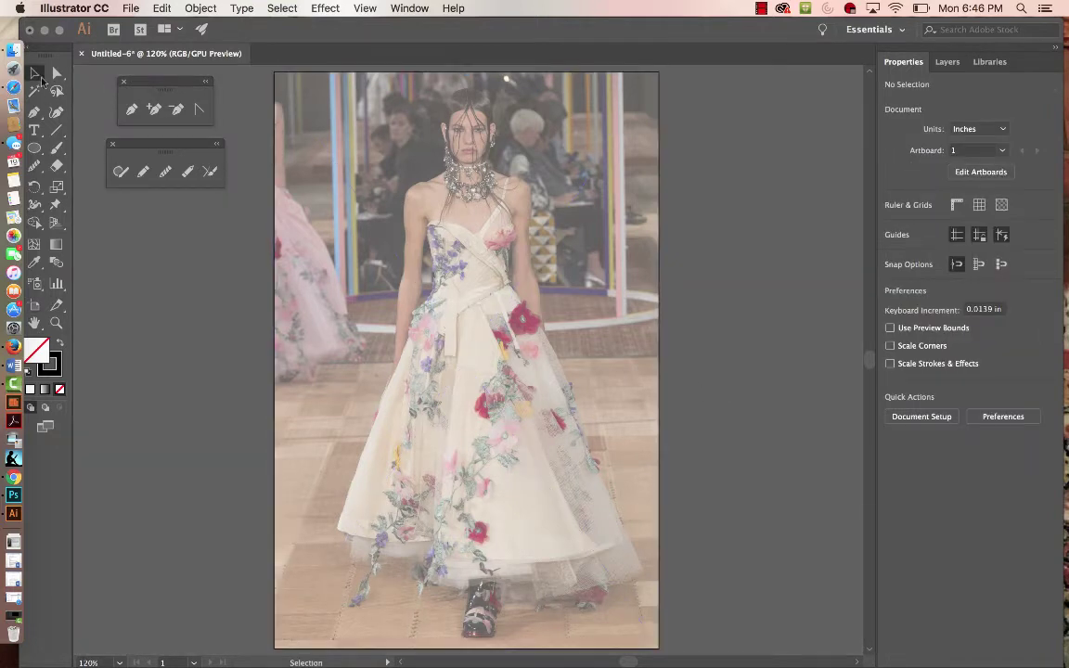
Step: Turn off image dimming in the options of Layer 1
click(376, 346)
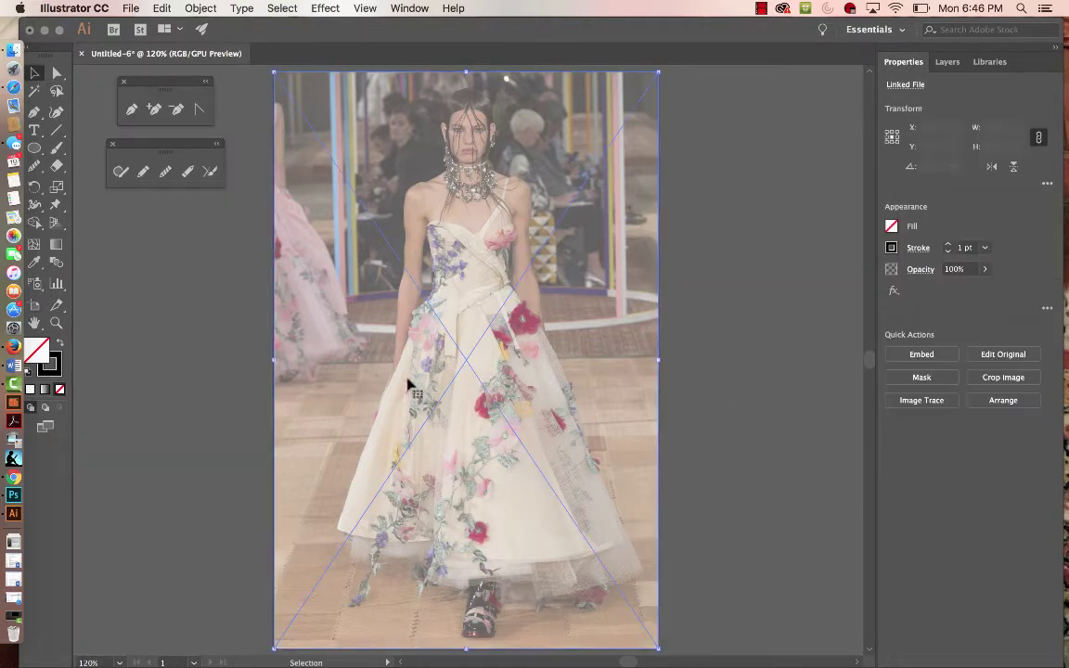
click(854, 333)
click(947, 61)
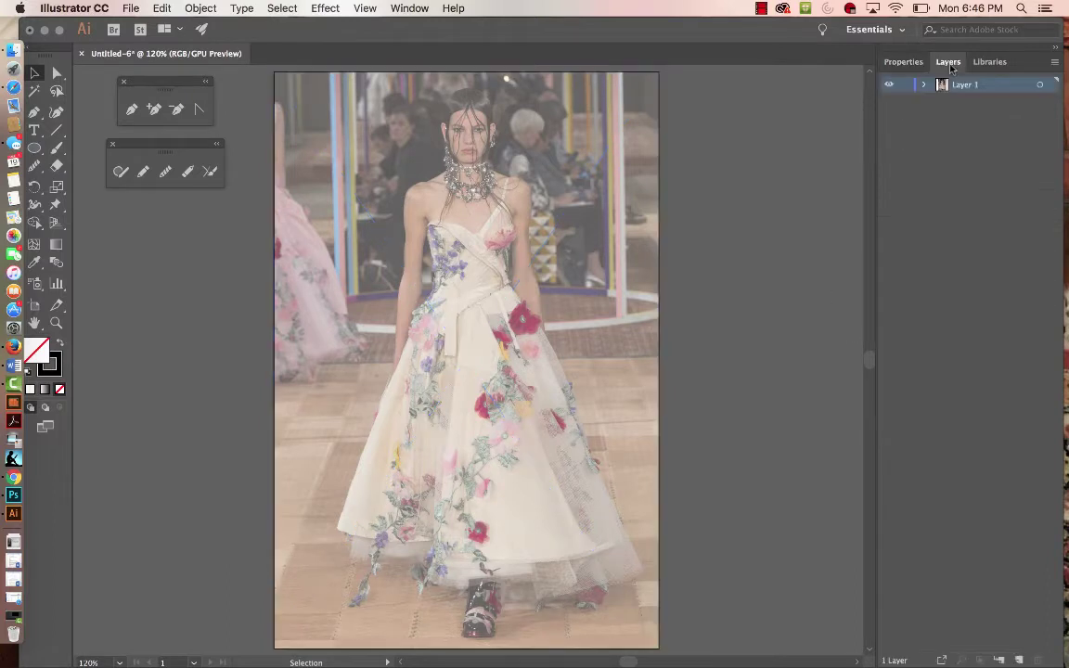
double_click(997, 86)
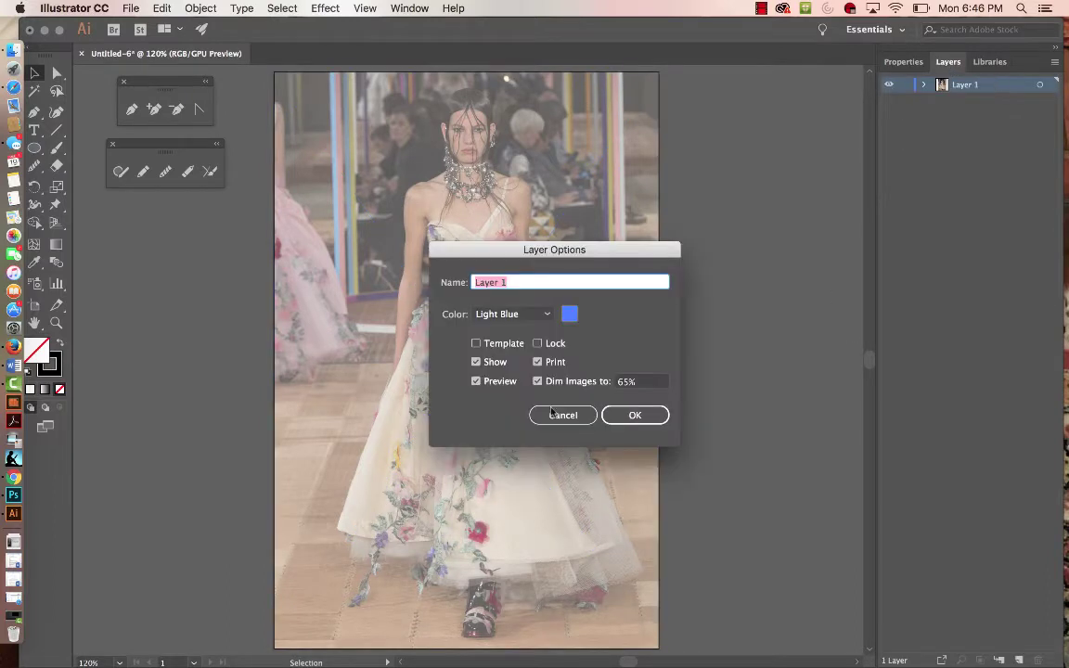
click(537, 381)
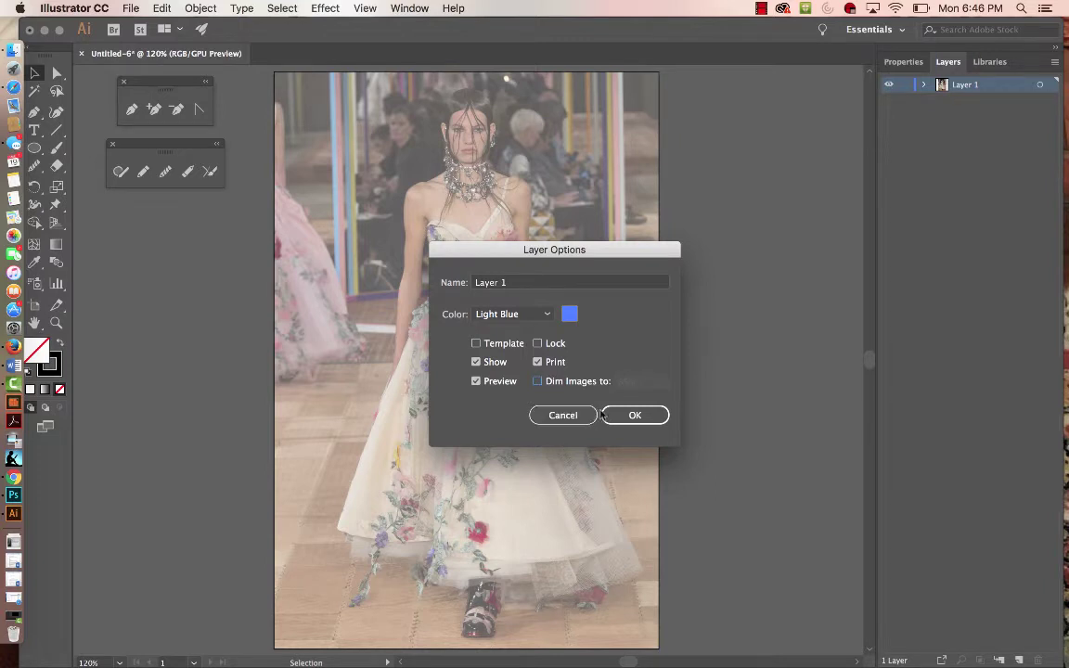
click(639, 415)
click(748, 403)
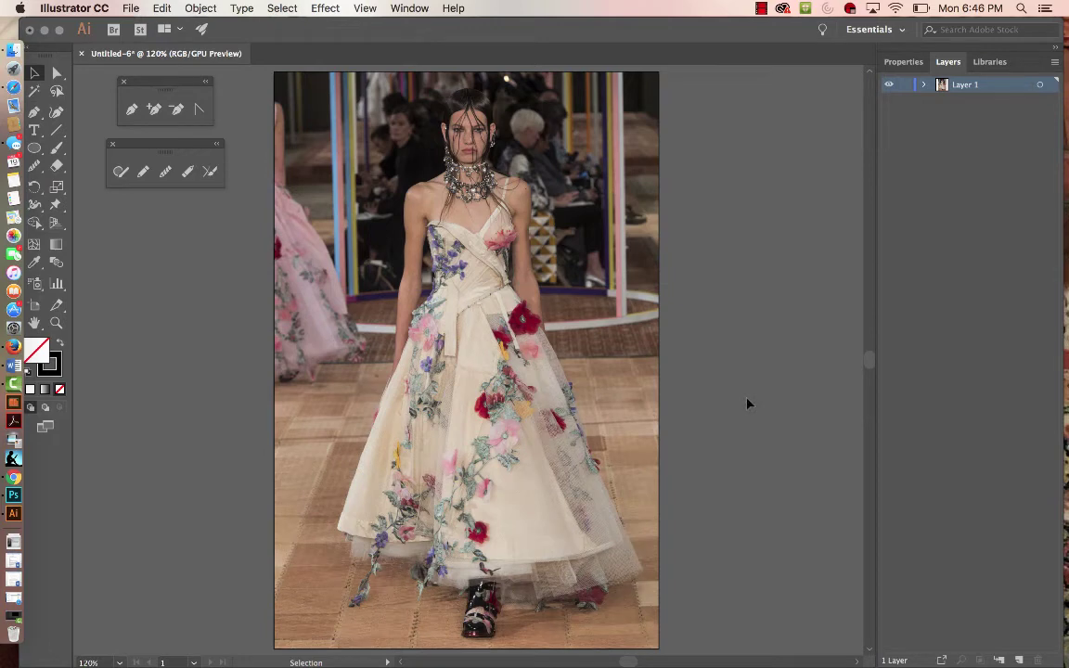
Step: Dim the images on Layer 1 to 65% and lock the layer
double_click(1005, 89)
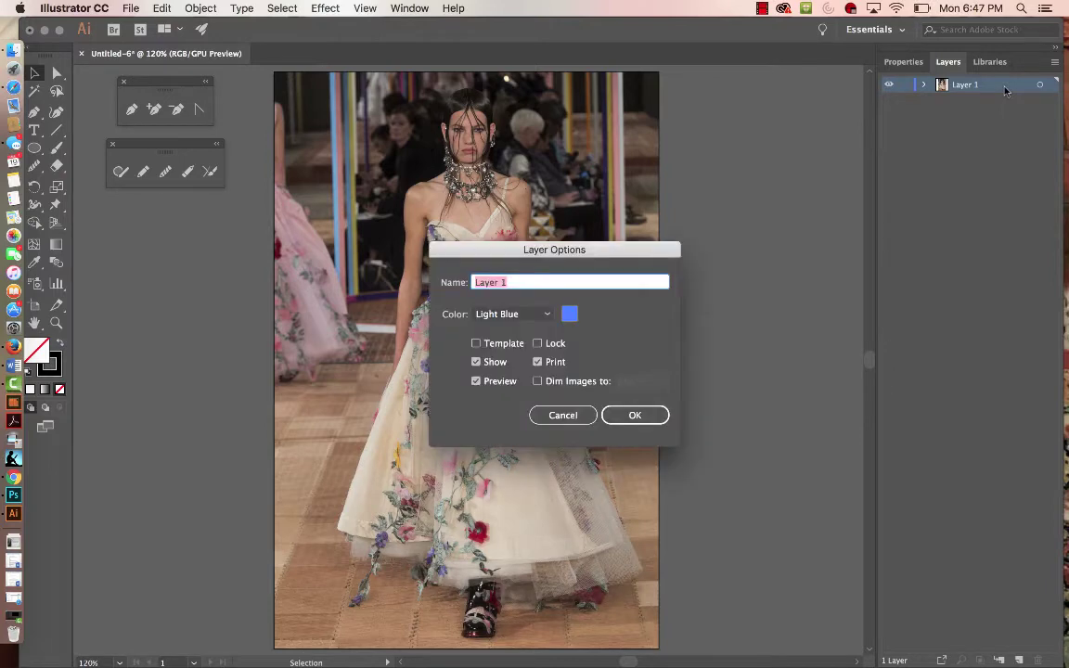
click(537, 382)
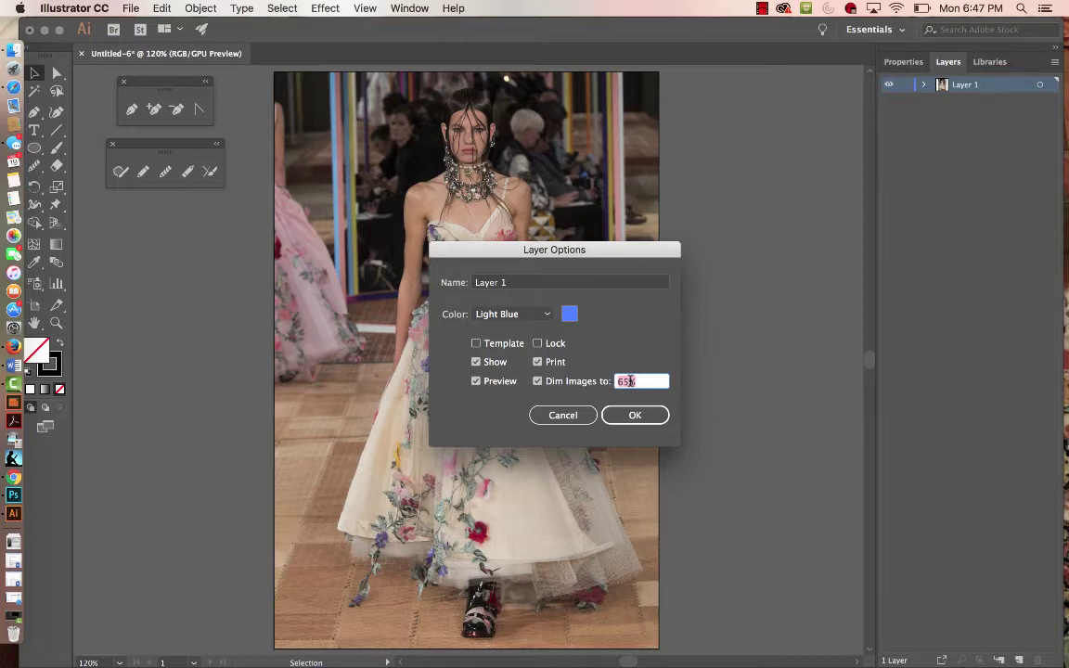
key(Return)
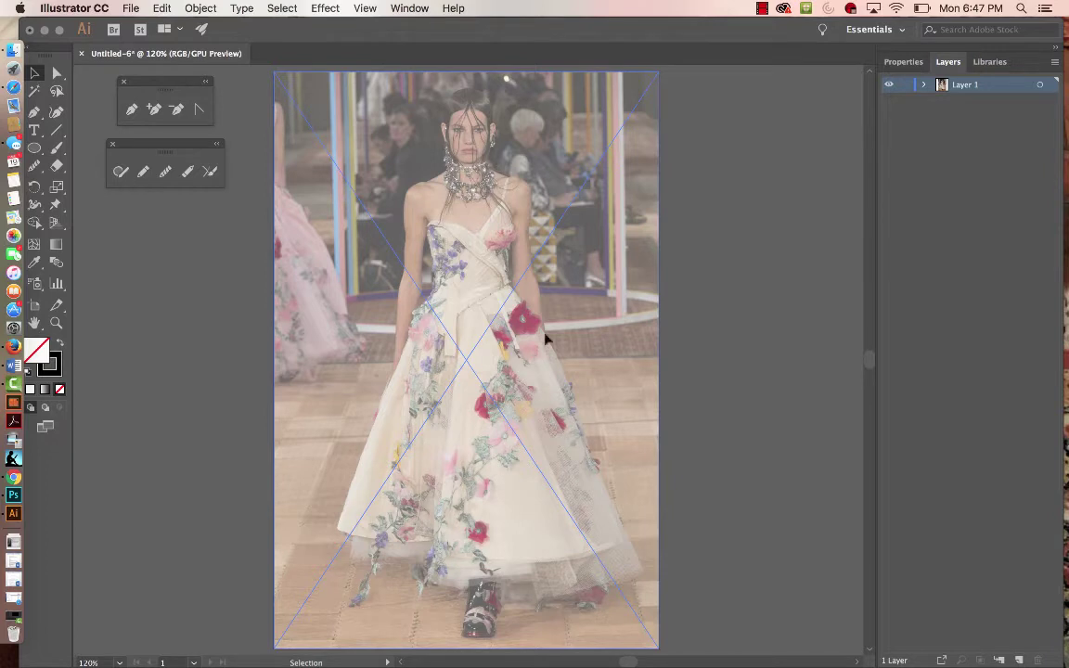
key(super+shift+a)
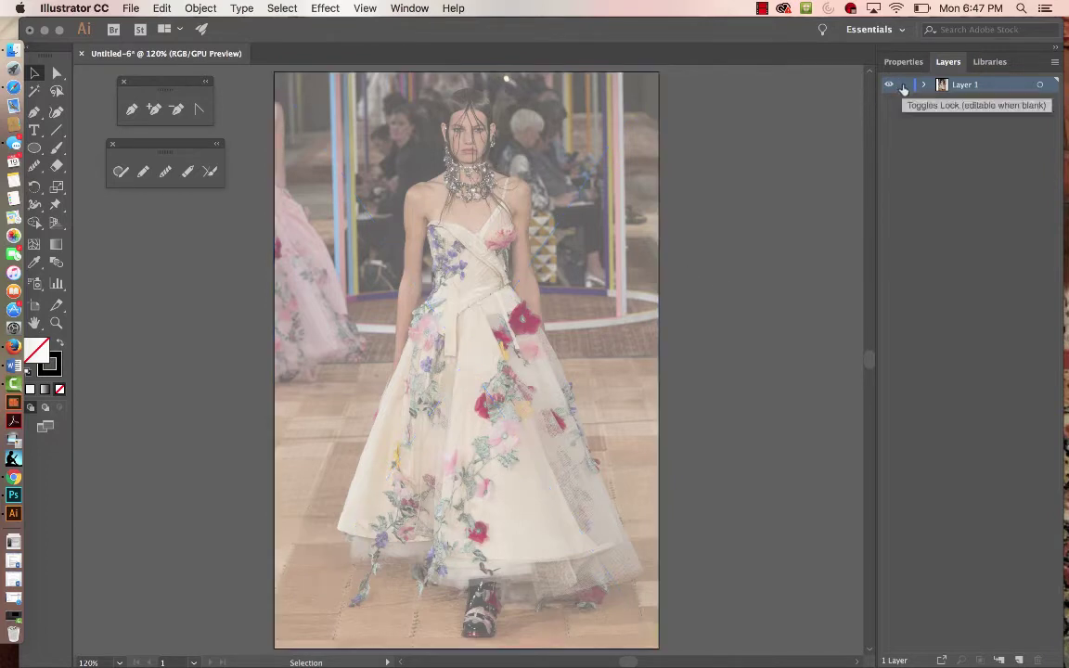
click(904, 86)
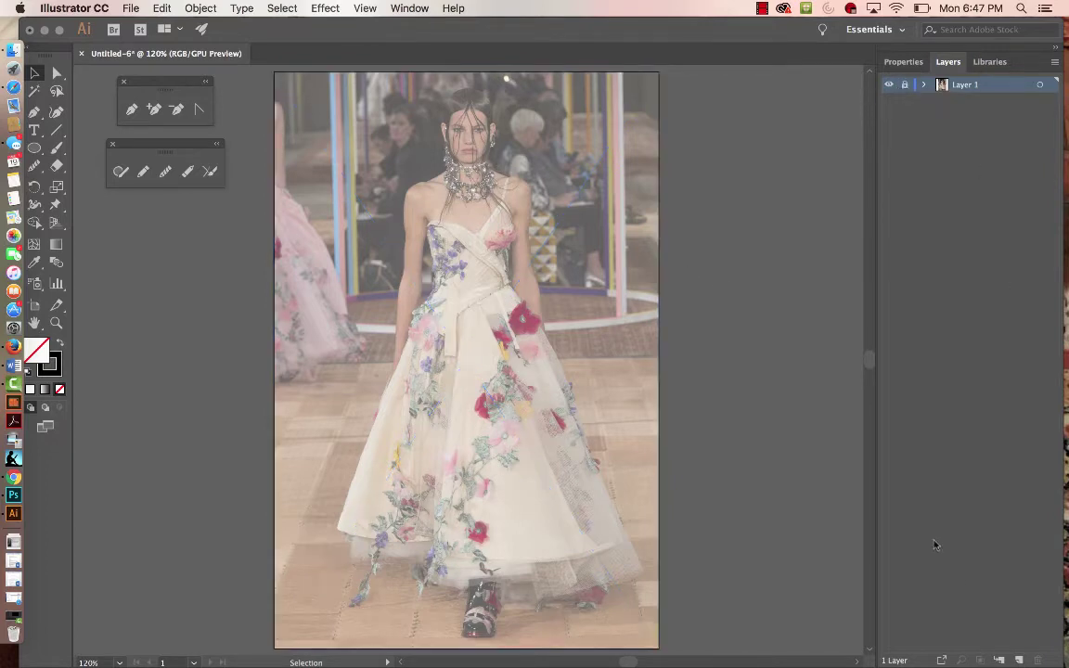
Step: Add a new layer above Layer 1 and name it "drawing"
click(1019, 659)
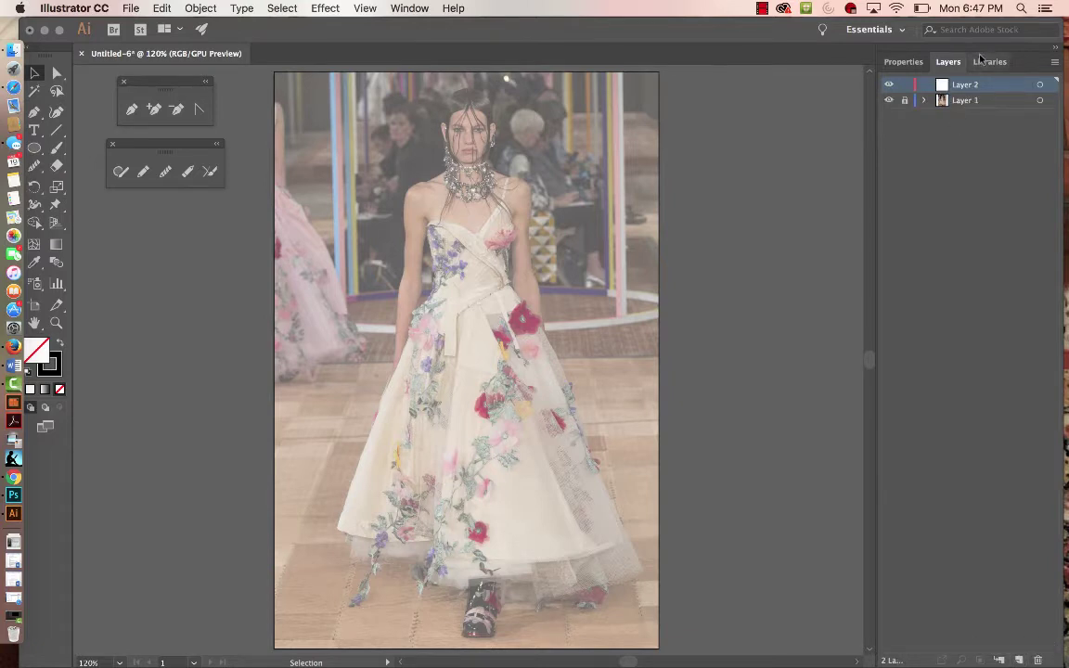
double_click(965, 84)
text(dr)
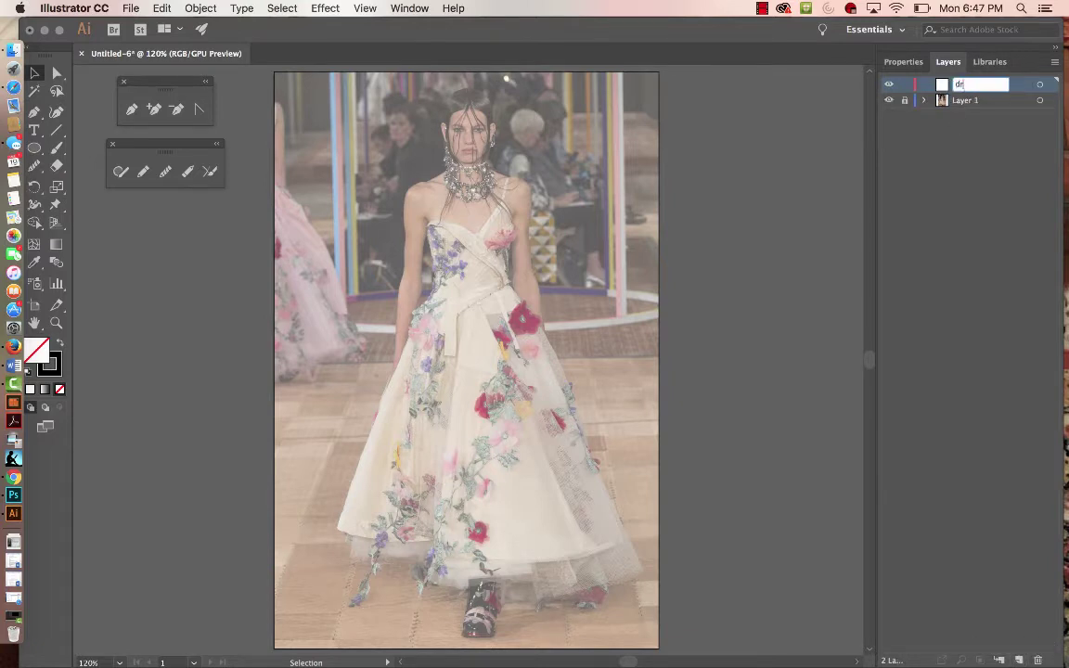
text(awing)
key(Return)
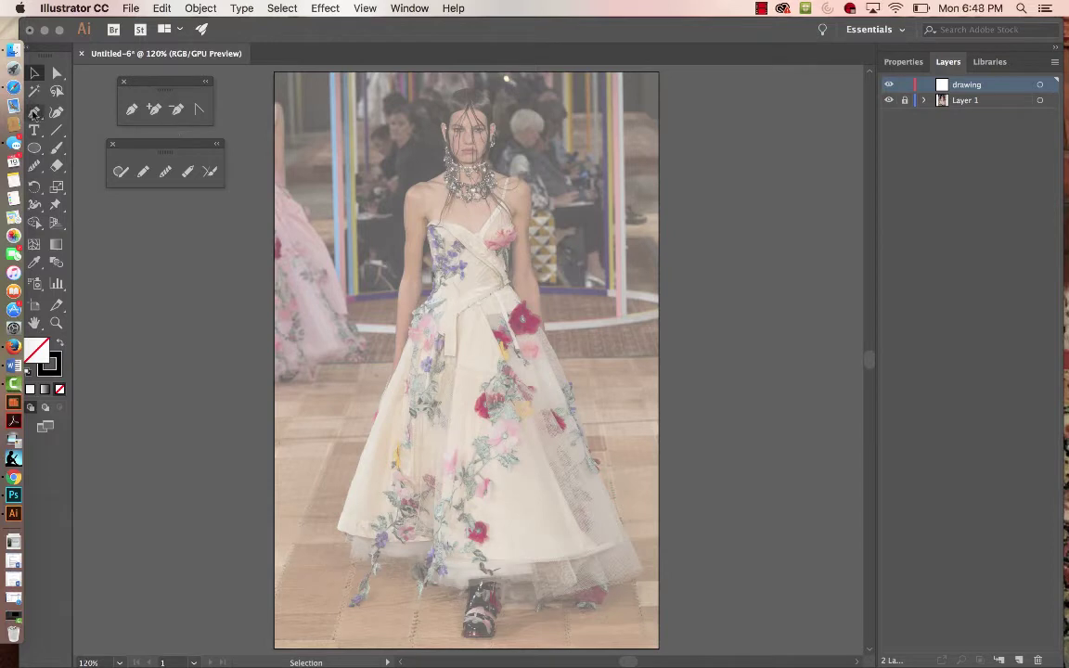
Step: Detach the Pen tool group as a floating palette above the pencil palette and display the object properties
mouse_move(34, 112)
mouse_down()
mouse_move(48, 96)
mouse_move(161, 84)
mouse_move(218, 146)
mouse_up()
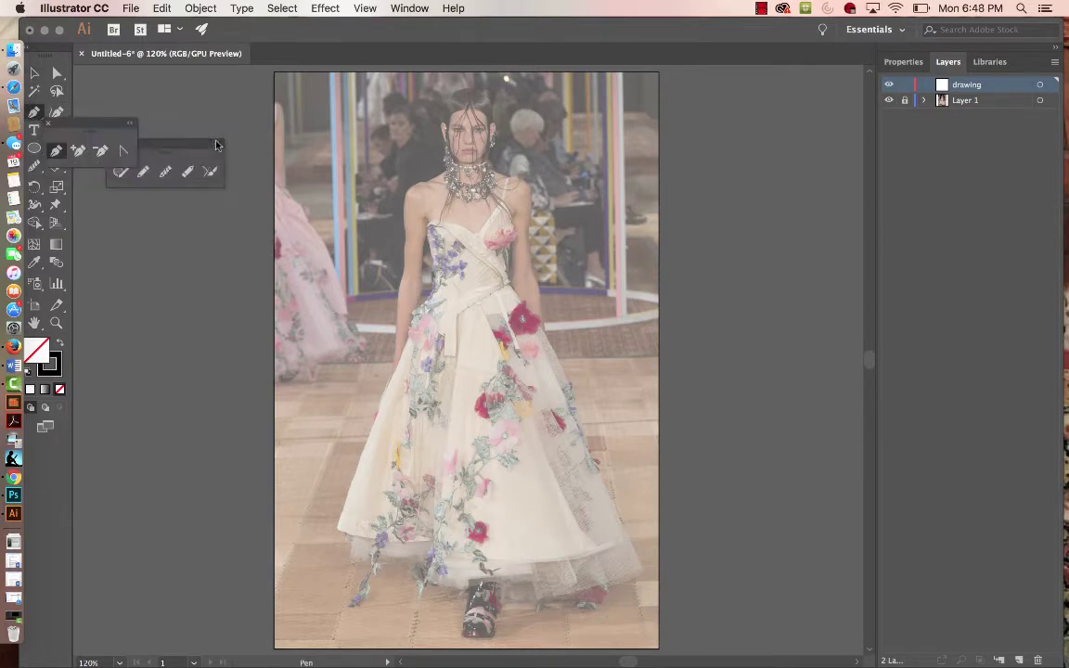
drag(104, 114, 210, 91)
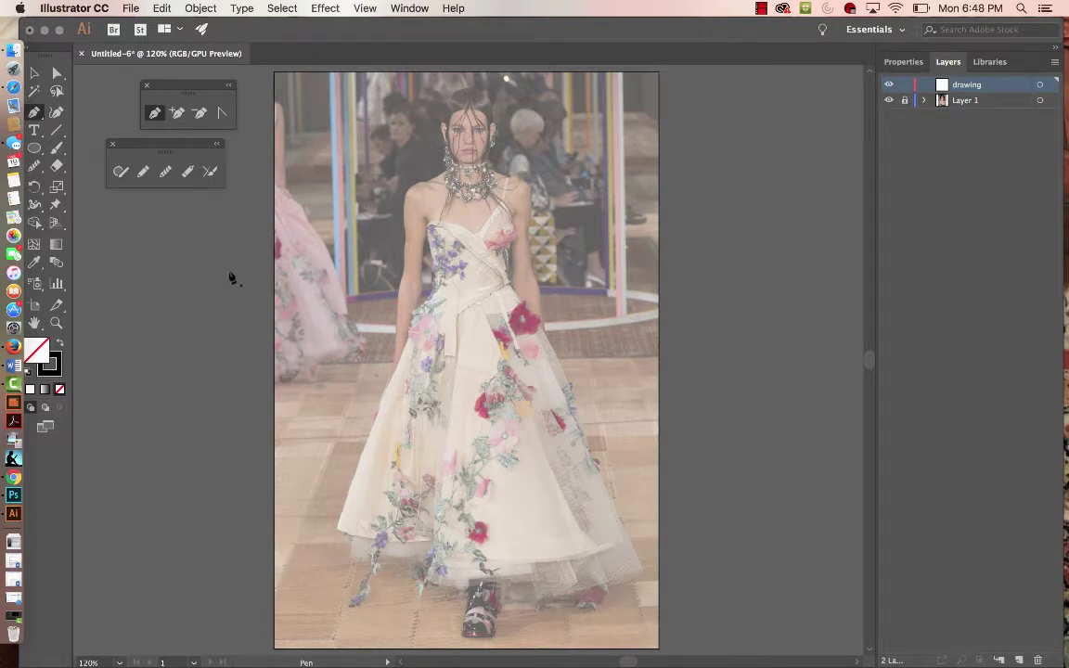
click(903, 63)
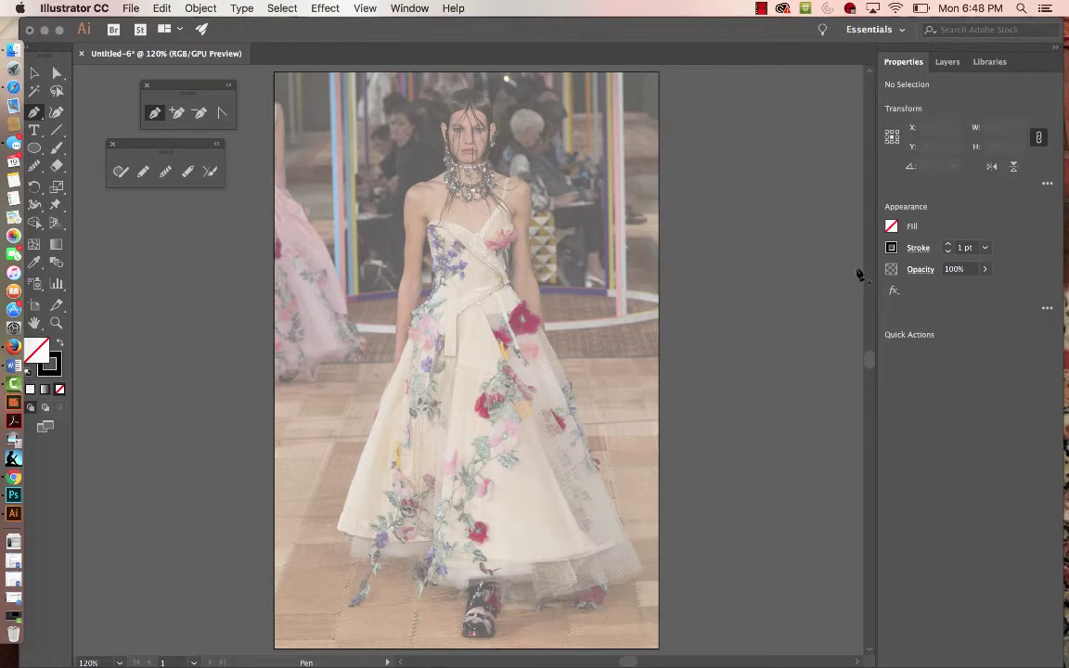
Step: Check the fill and stroke colours that new paths use
click(891, 226)
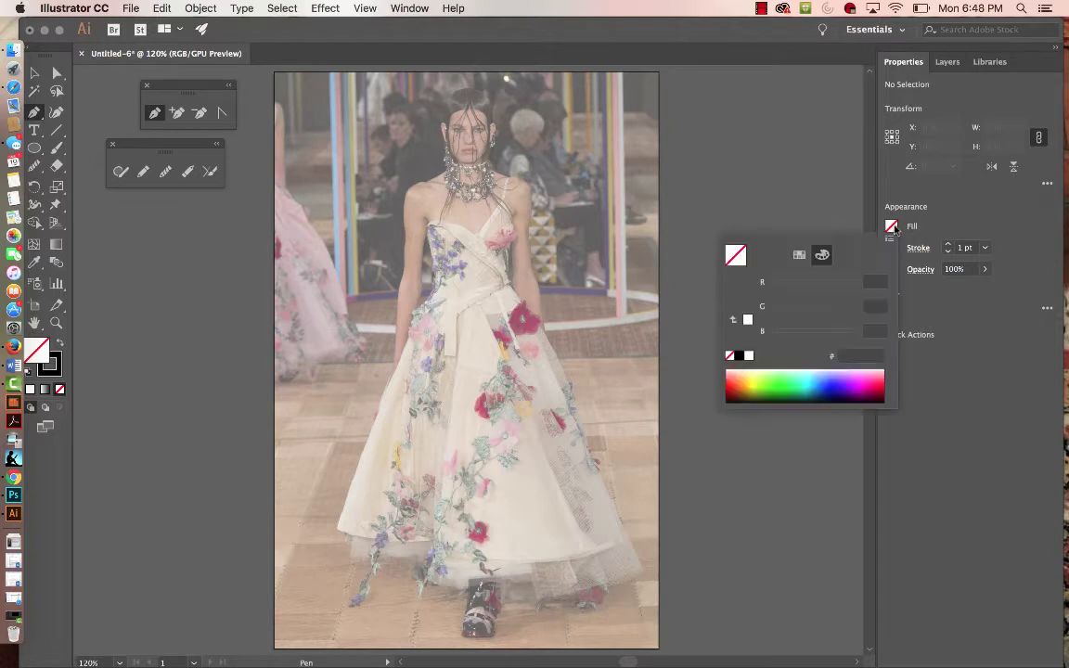
click(956, 232)
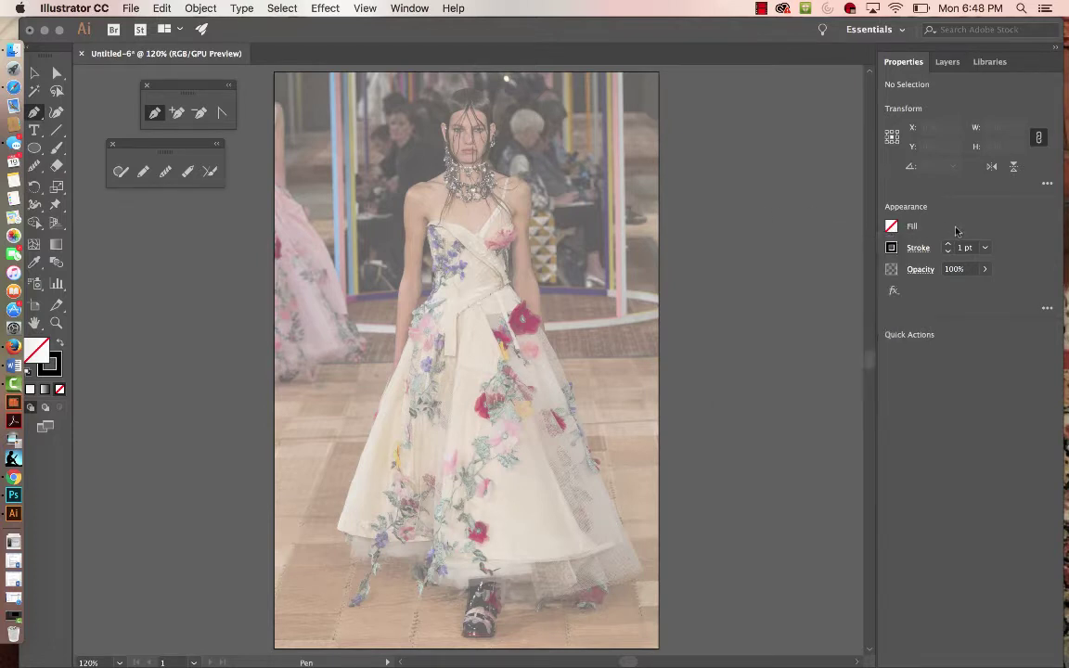
click(892, 248)
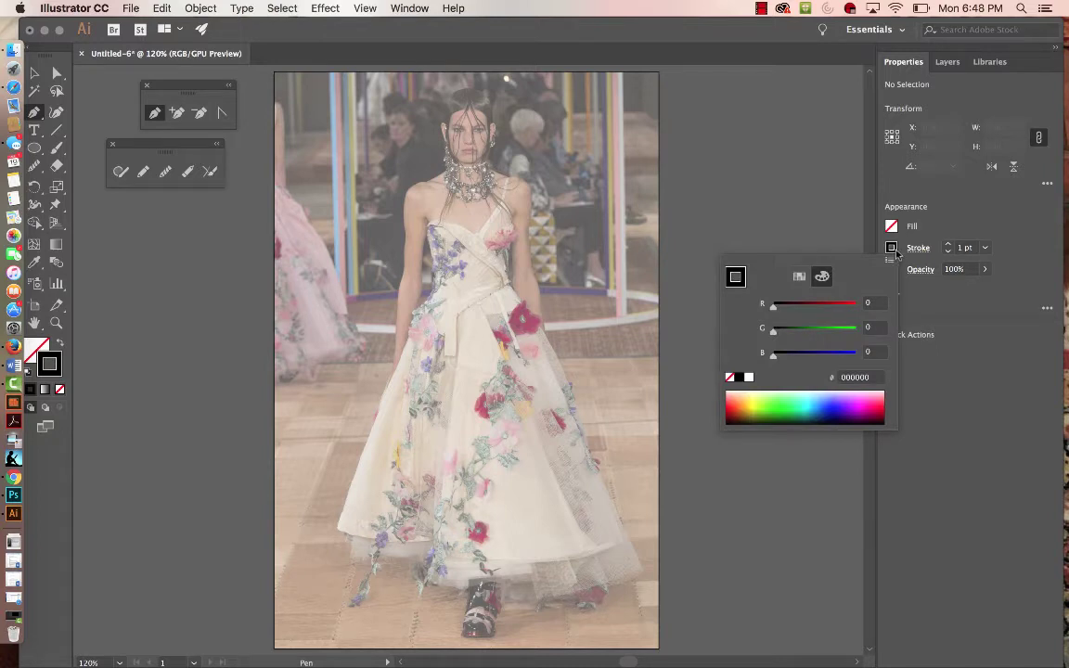
click(864, 205)
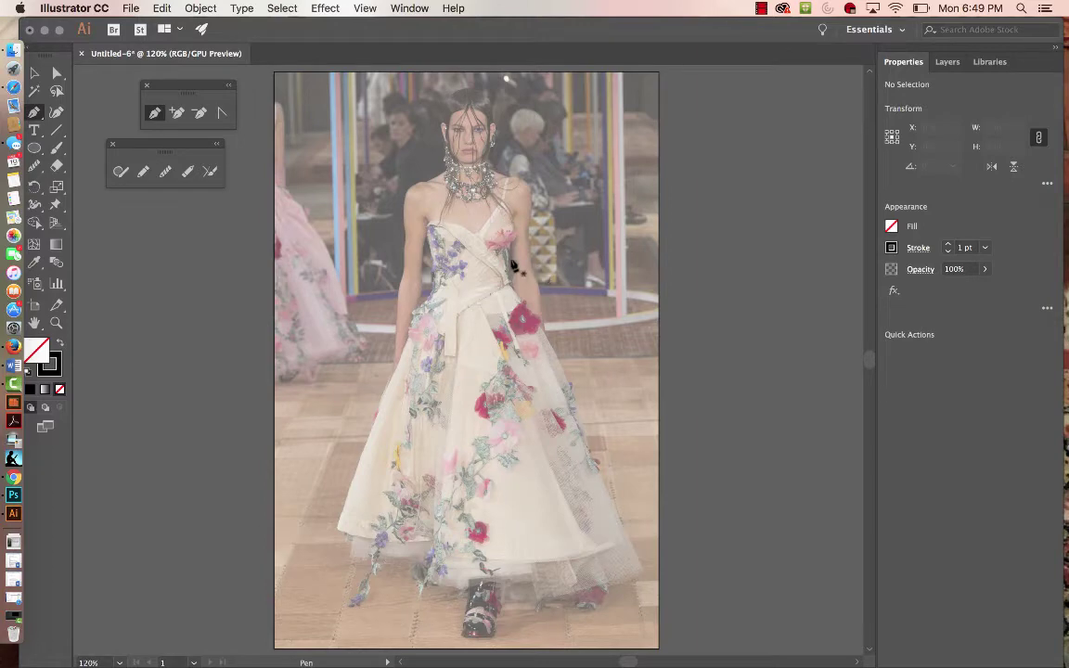
Step: Examine the dress bodice up close, from the flowered strap across the neckline to the folded corner beside the left armhole
key(z)
click(519, 213)
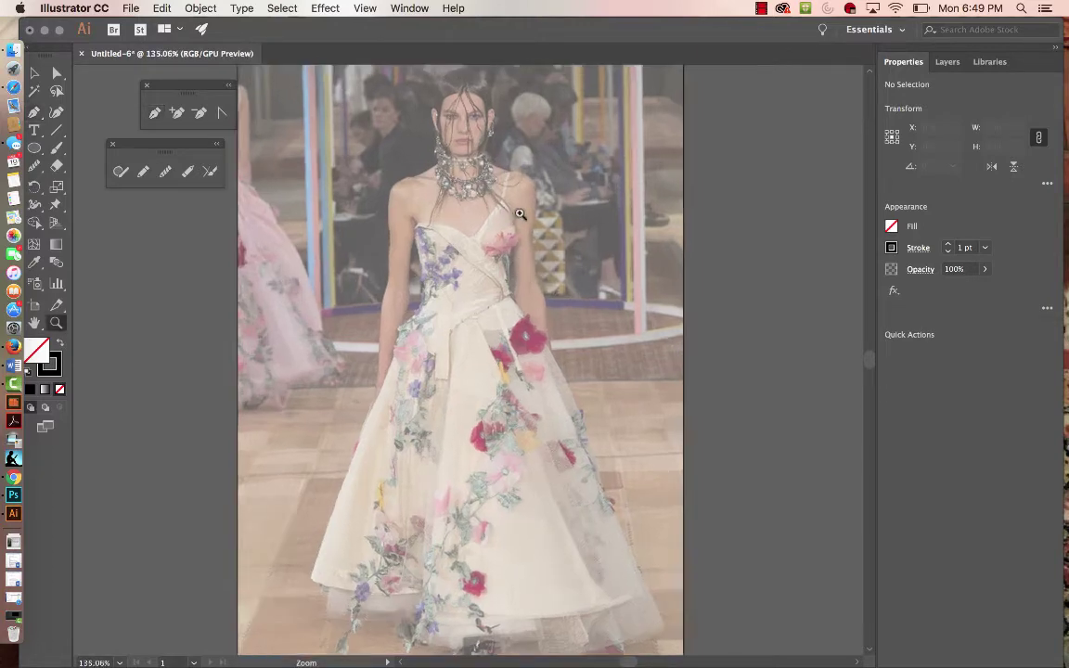
drag(519, 213, 763, 229)
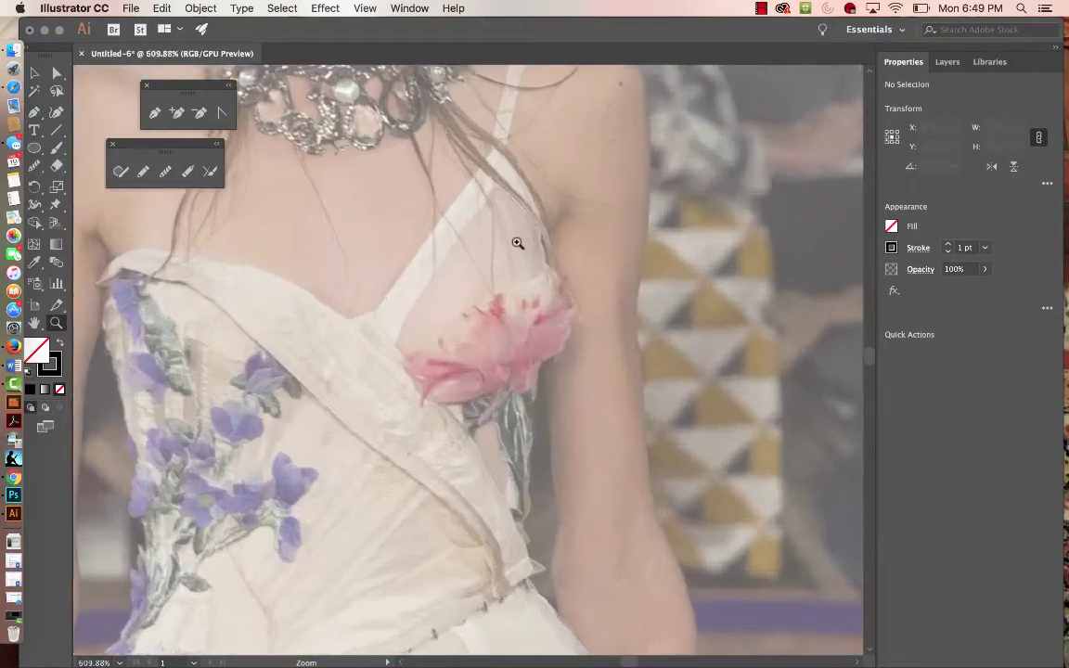
click(516, 243)
click(517, 243)
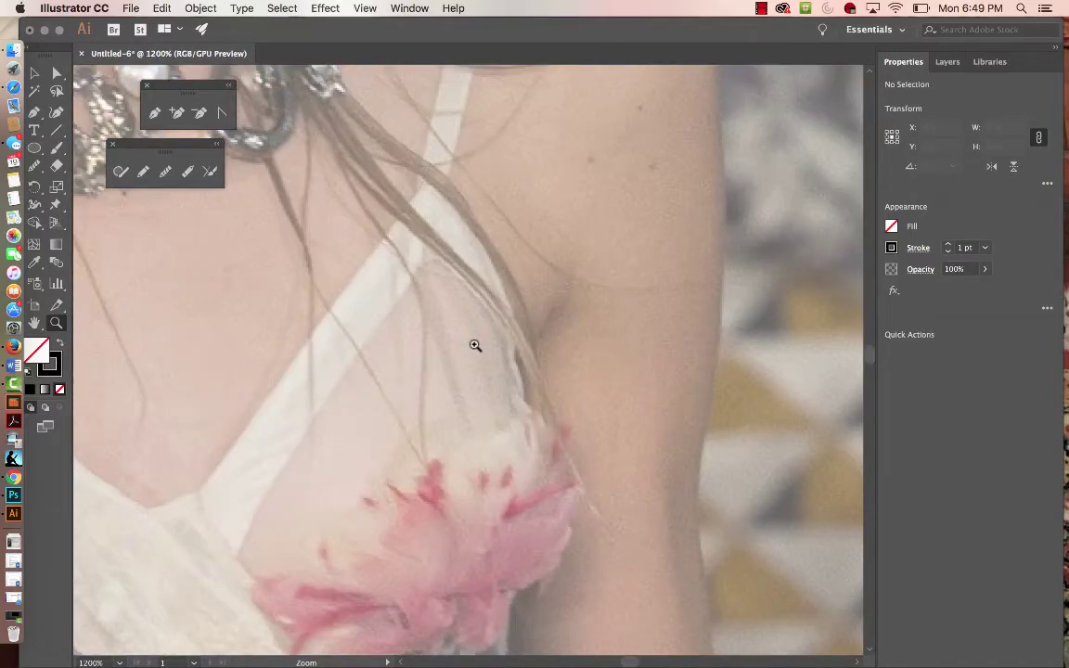
key(space)
drag(410, 322, 682, 210)
drag(453, 284, 675, 188)
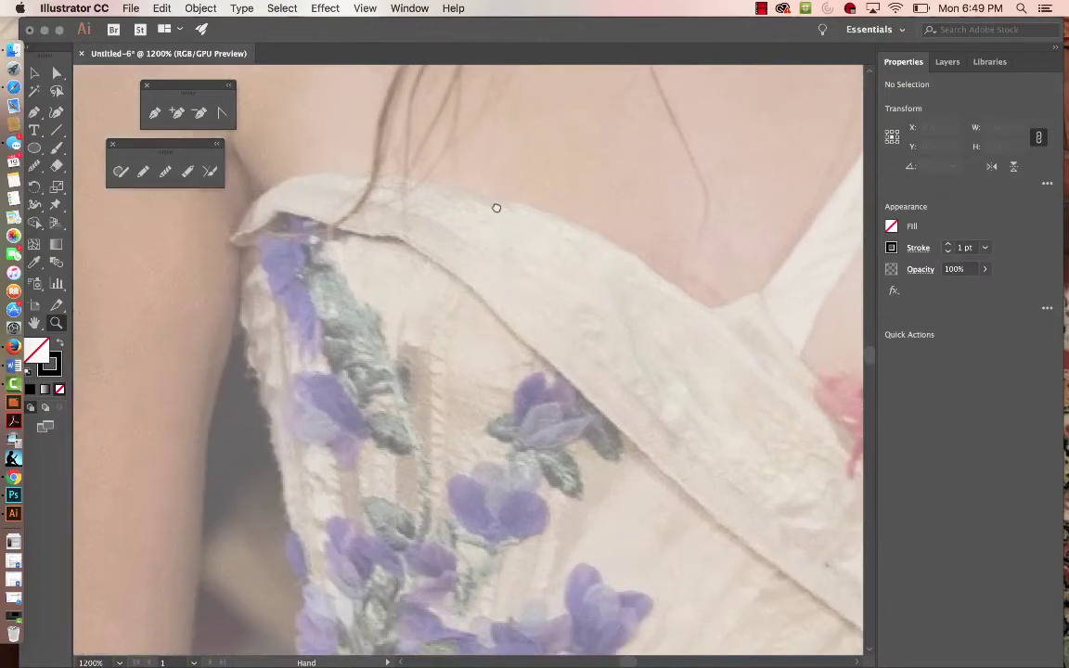
drag(496, 208, 522, 205)
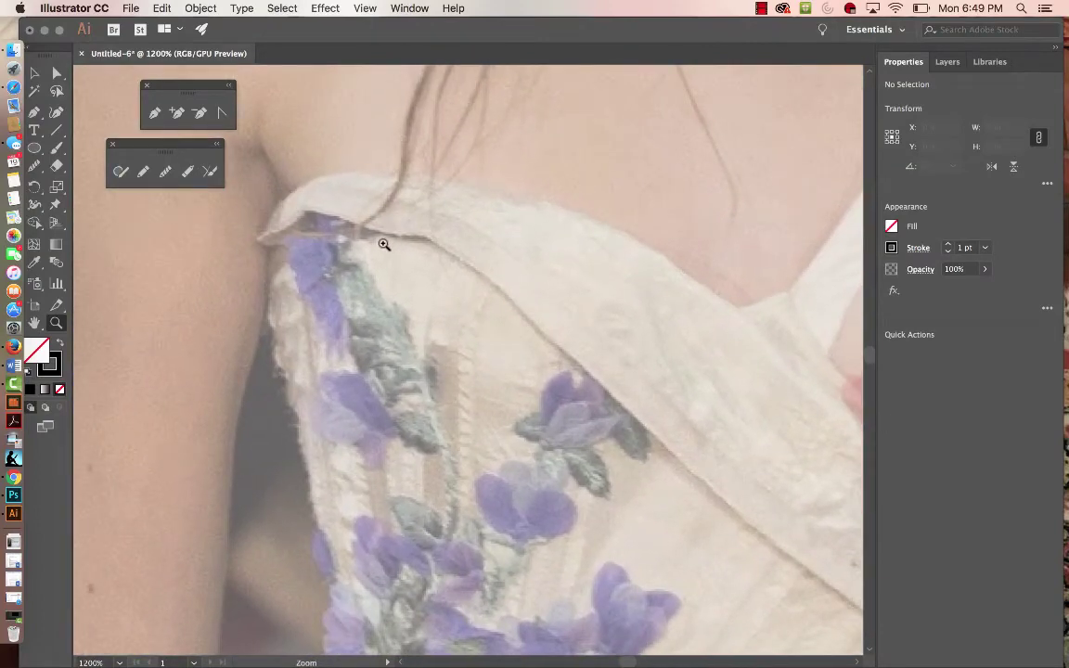
scroll(513, 287, right, 3)
drag(513, 288, 436, 282)
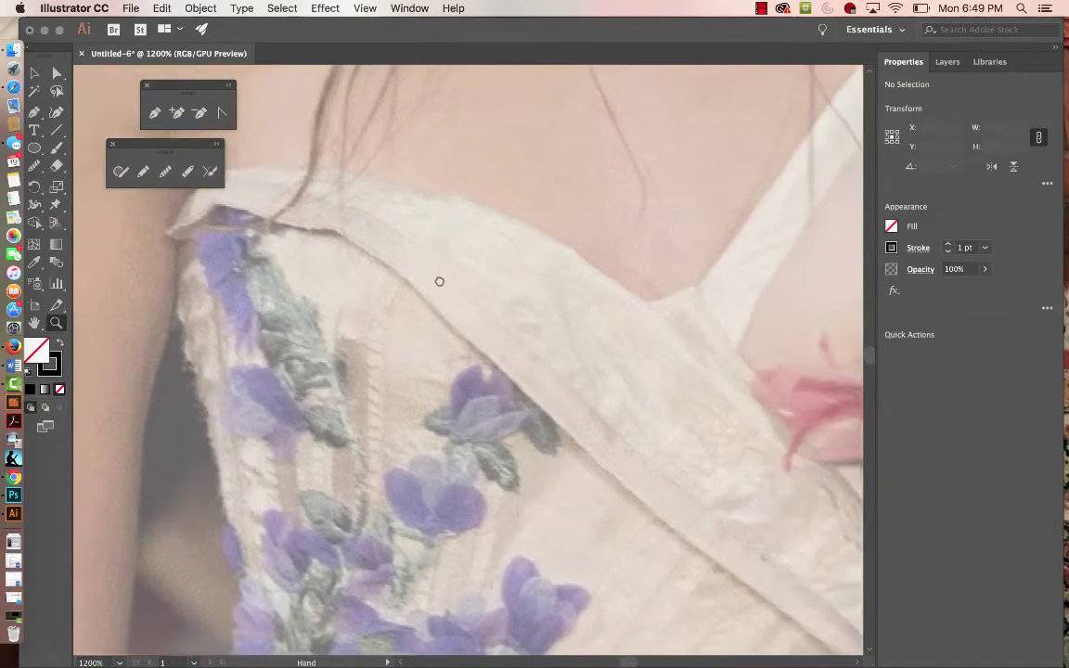
alt+click(439, 281)
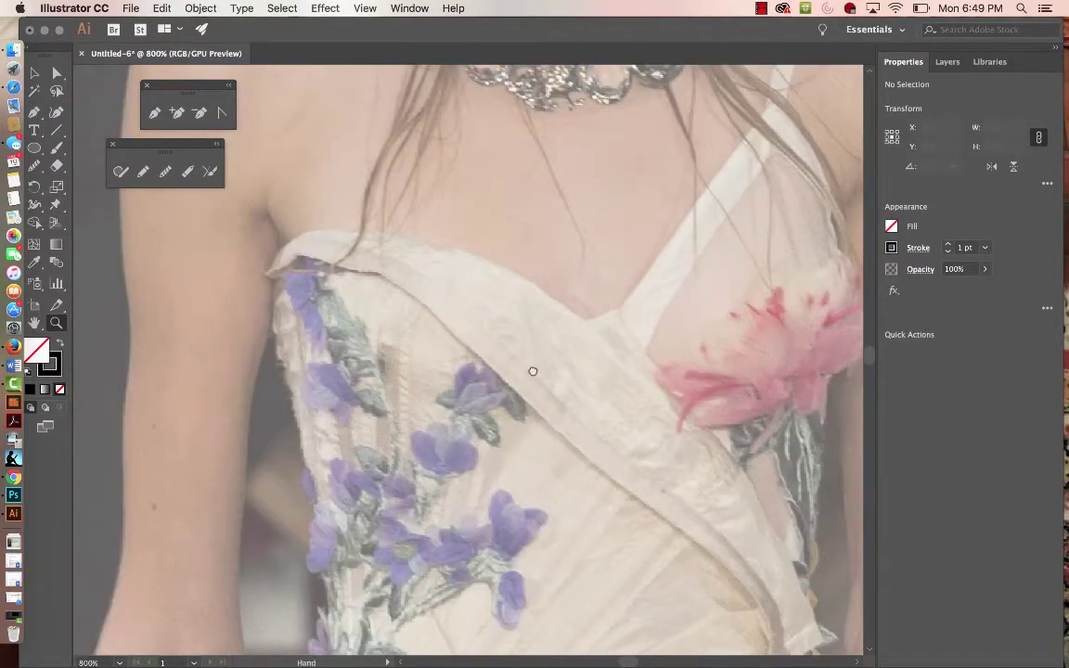
drag(530, 375, 510, 347)
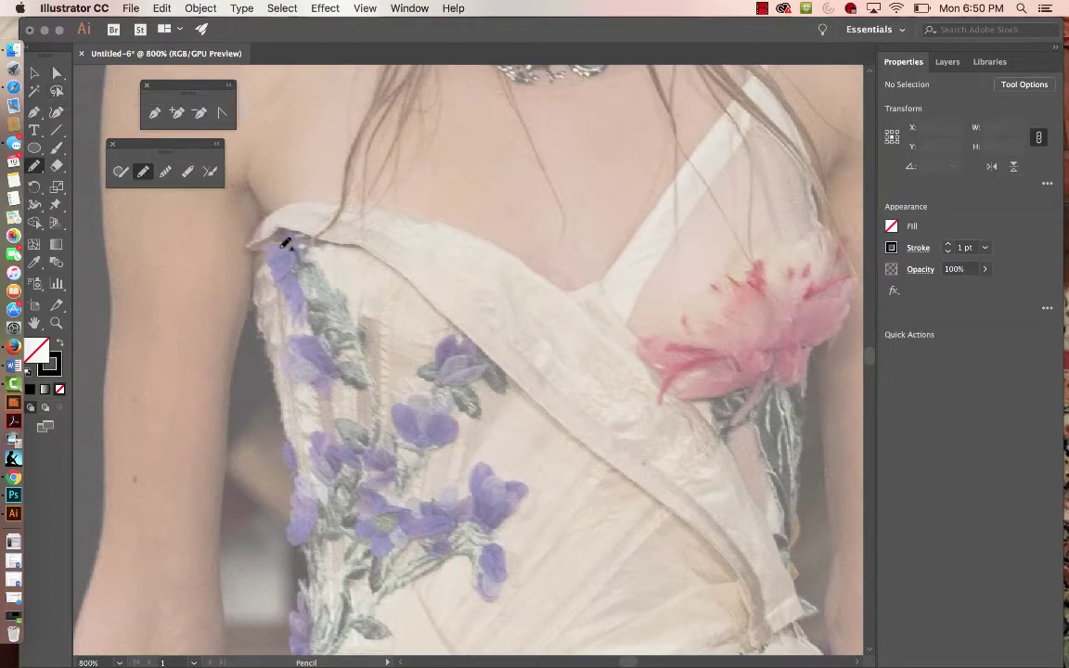
key(z)
drag(304, 234, 489, 334)
drag(305, 250, 375, 318)
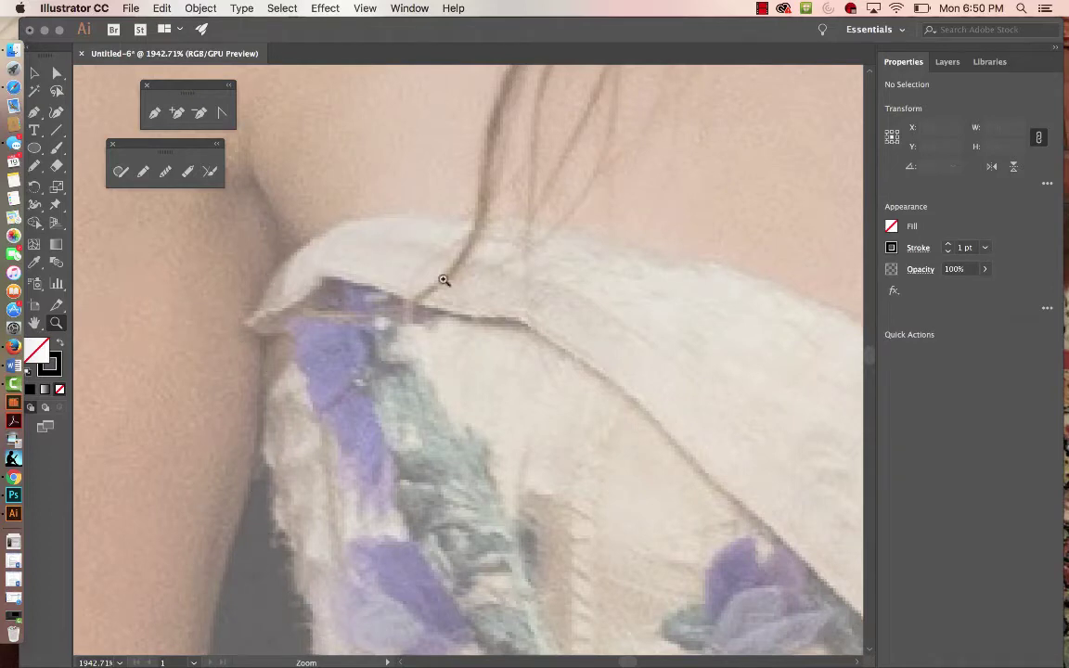
Step: Try stroke weights of 0.25 pt and 0.025 pt, and restore the stroke to 1 pt
click(986, 248)
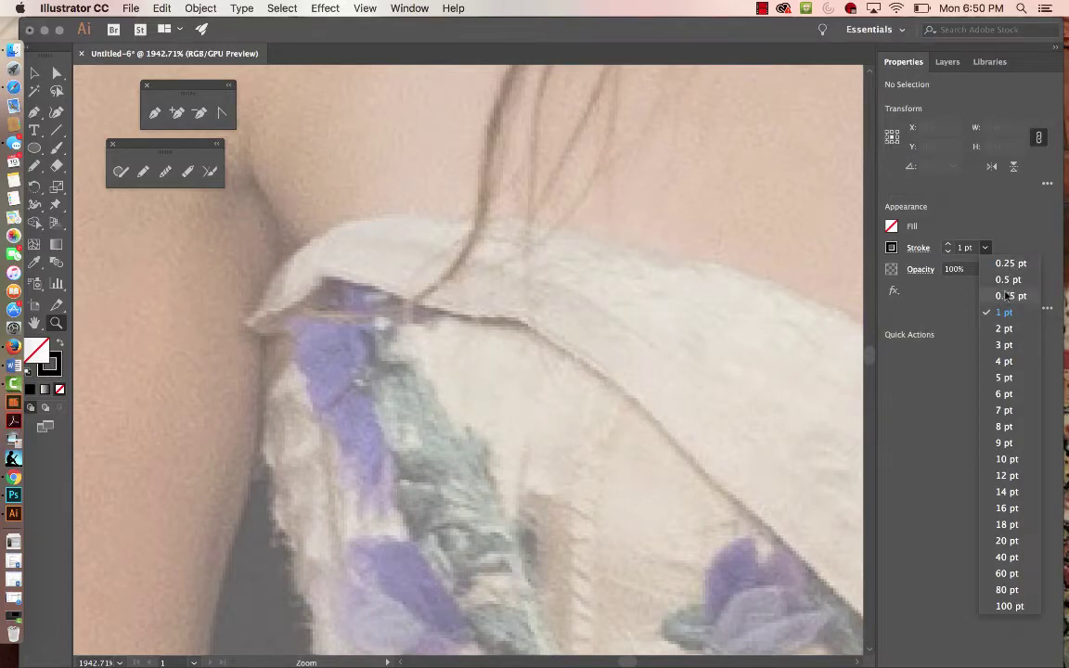
click(1009, 264)
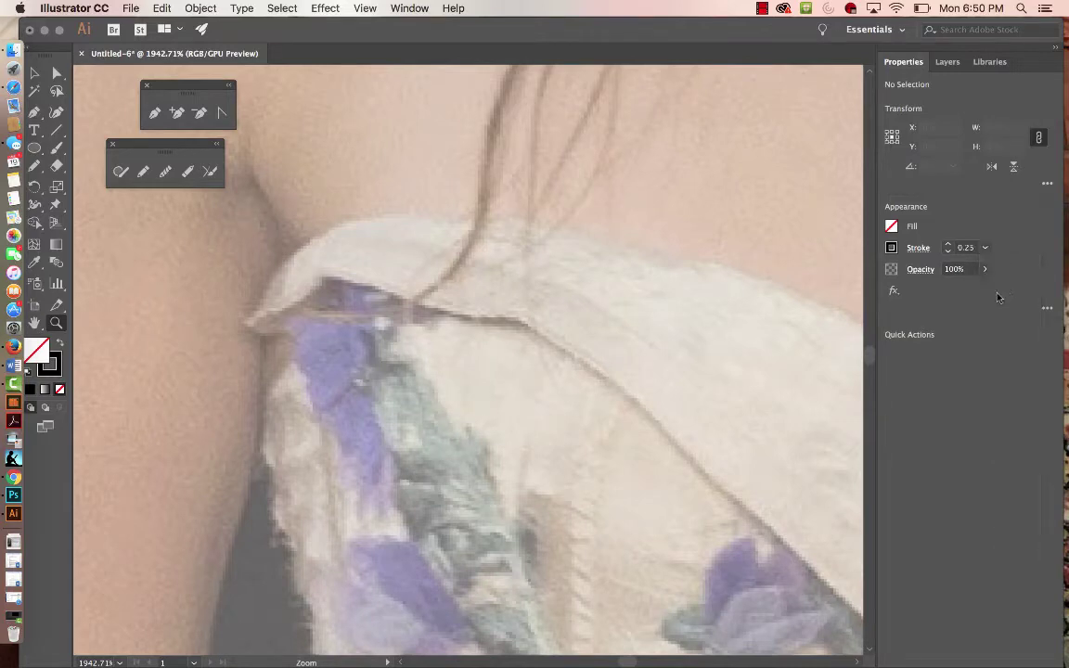
click(967, 248)
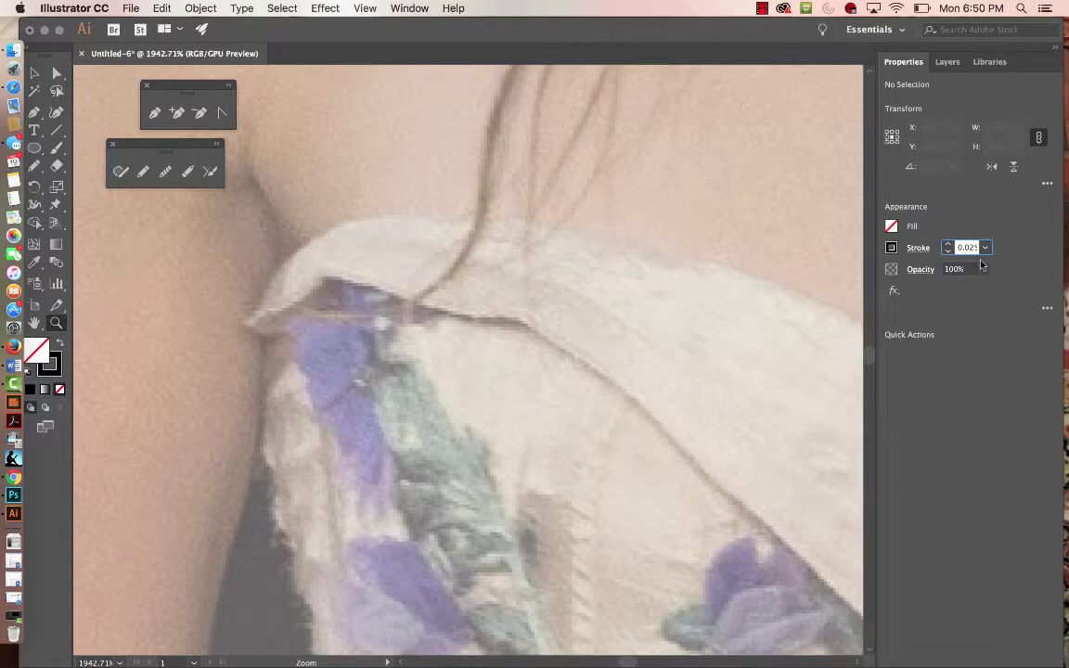
click(986, 249)
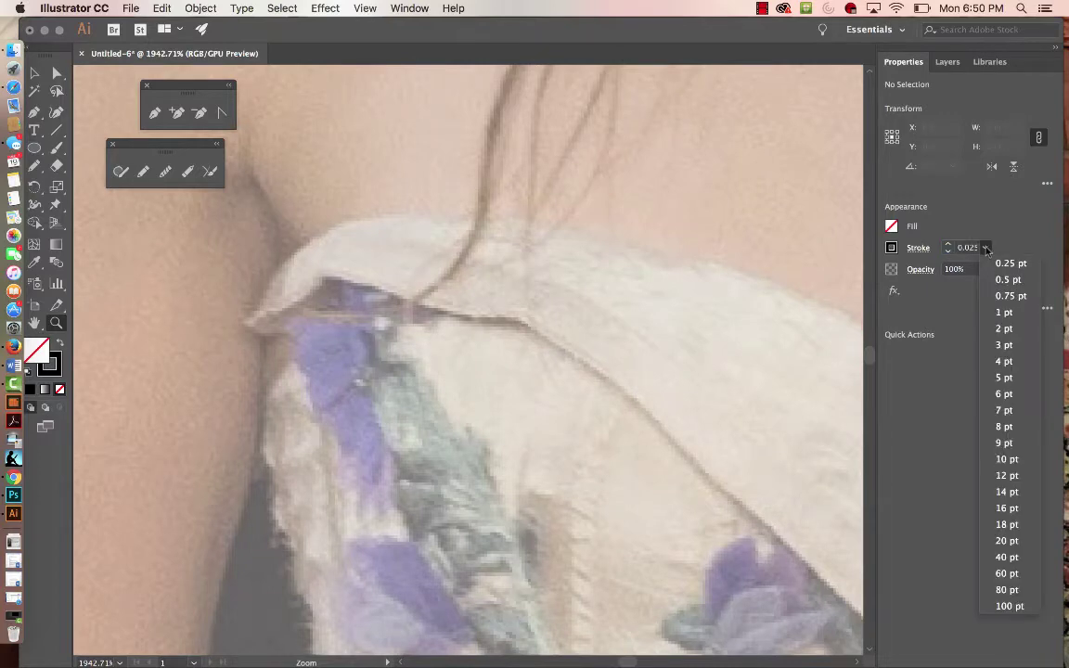
click(998, 314)
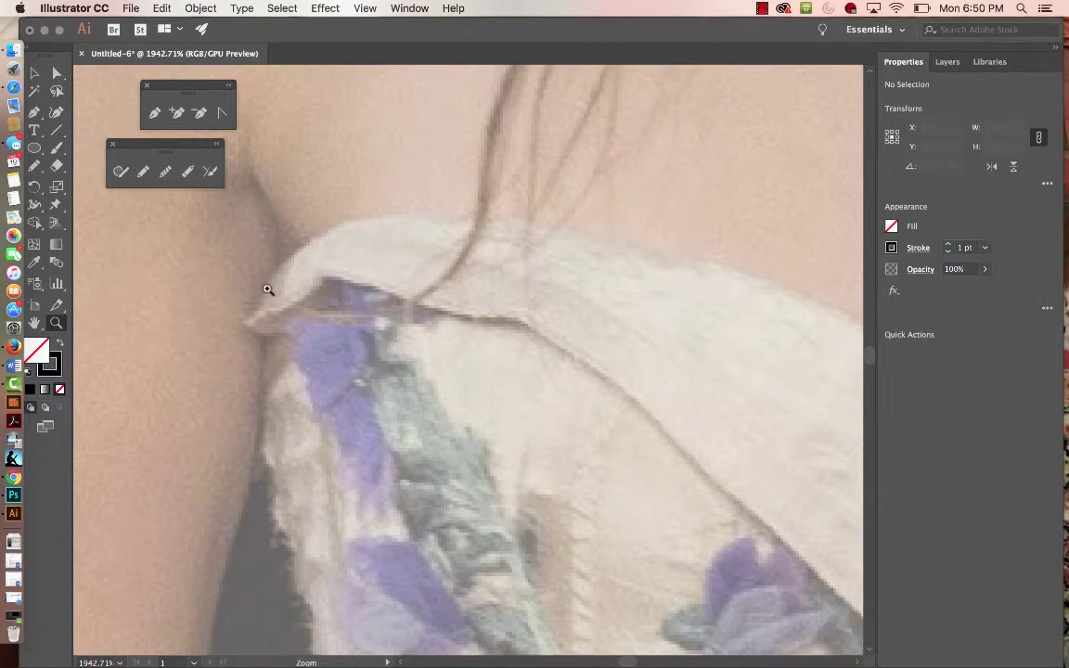
Step: With the Pencil tool, trace the folded corner beside the left armhole and the first stretch of the neckline's upper edge
key(n)
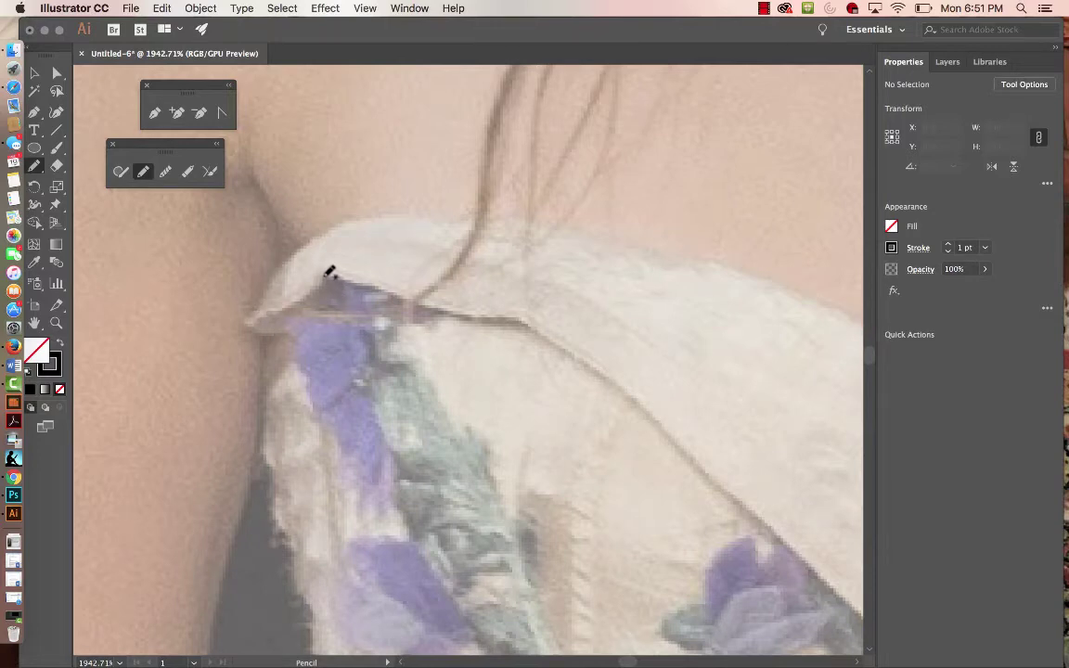
drag(325, 275, 246, 322)
mouse_move(288, 255)
mouse_down()
mouse_move(337, 225)
mouse_move(400, 210)
mouse_move(557, 225)
mouse_move(712, 263)
mouse_move(856, 325)
mouse_up()
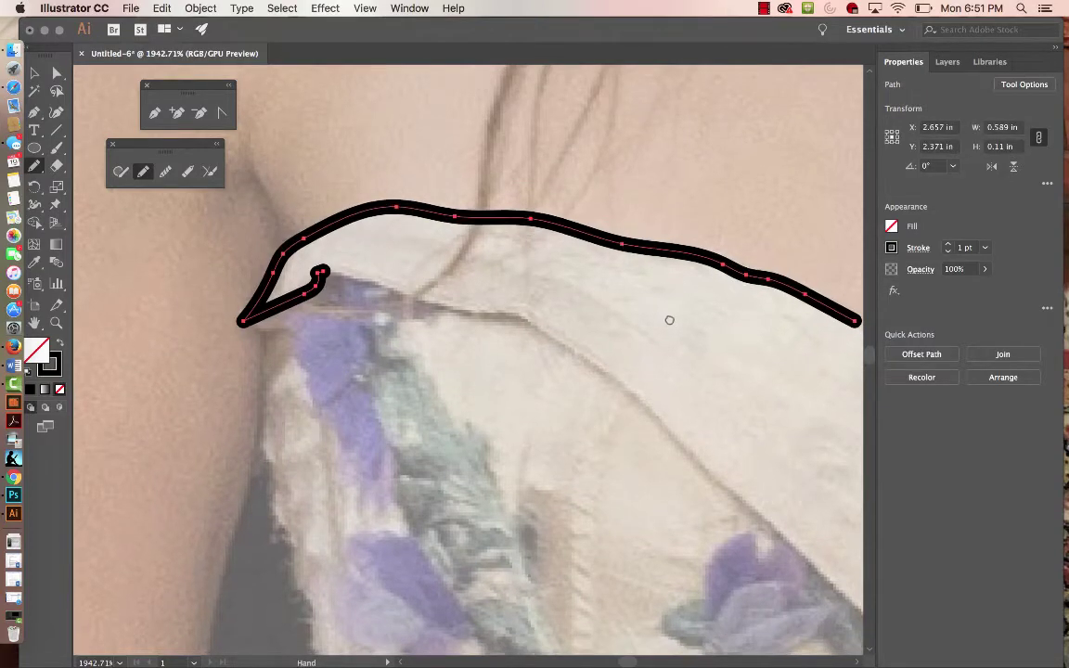
Step: Continue the pencil outline along the neckline, past the strap and below the pink flower, down the right edge of the crossover band
drag(668, 317, 486, 231)
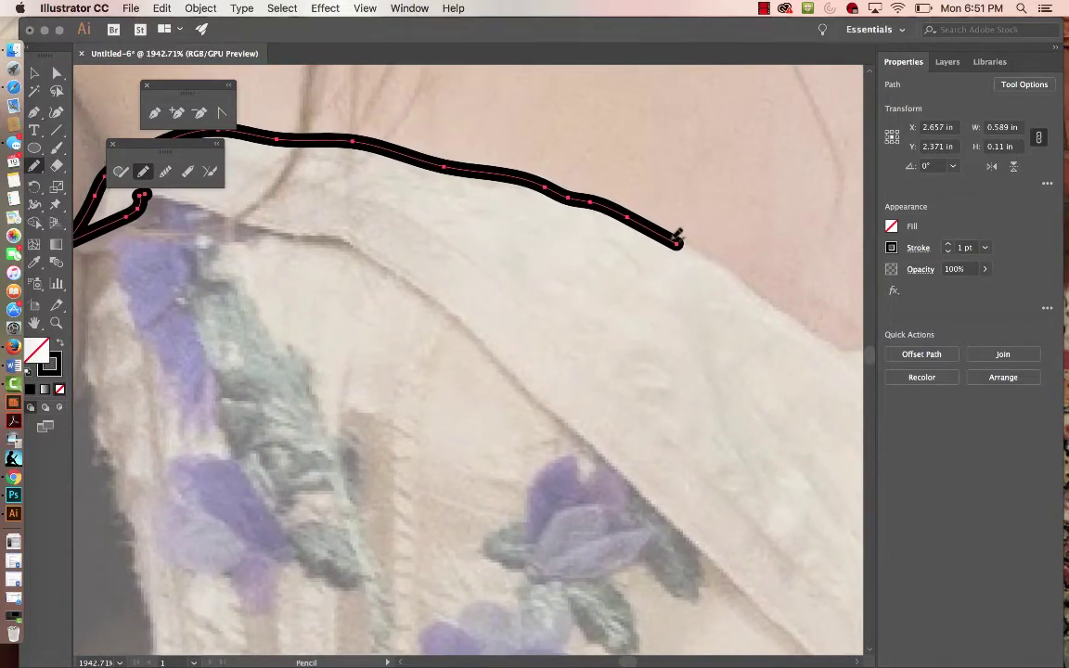
key(space)
mouse_move(636, 347)
mouse_down()
mouse_move(327, 267)
mouse_move(316, 286)
mouse_up()
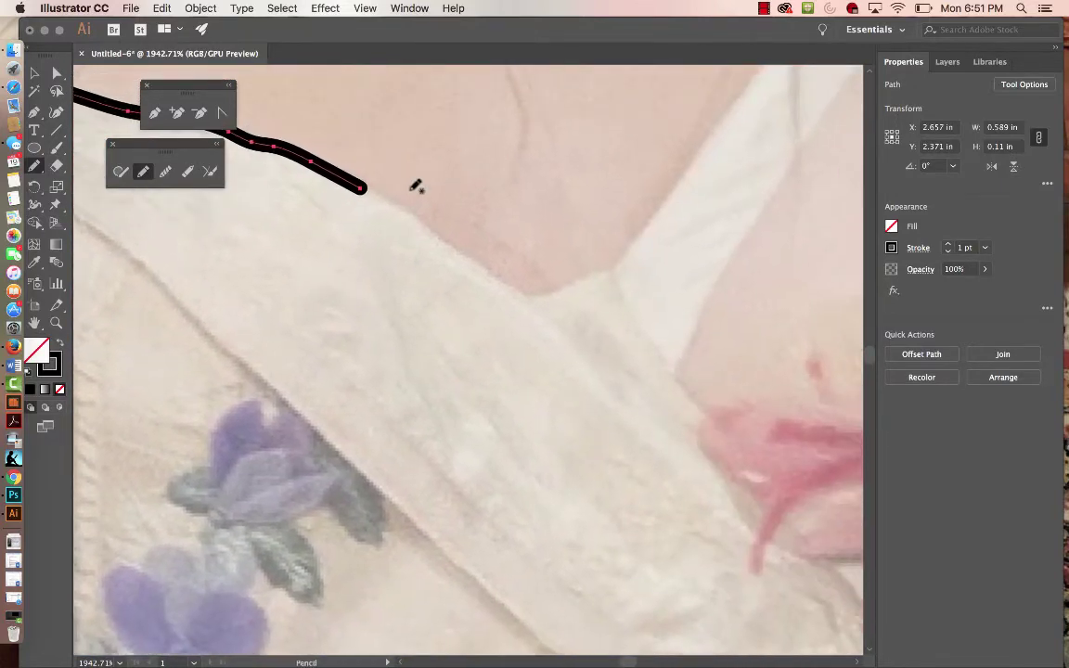
mouse_move(371, 191)
mouse_down()
mouse_move(465, 243)
mouse_move(696, 436)
mouse_move(759, 544)
mouse_up()
mouse_move(625, 501)
mouse_down()
mouse_move(460, 300)
mouse_move(432, 194)
mouse_up()
mouse_move(554, 237)
mouse_down()
mouse_move(623, 272)
mouse_move(660, 303)
mouse_up()
mouse_move(713, 373)
mouse_down()
mouse_move(745, 463)
mouse_move(794, 527)
mouse_move(818, 641)
mouse_up()
Step: Extend the outline around the crossover band's lower tip at the waist and start back up along its lower edge
drag(618, 427, 572, 112)
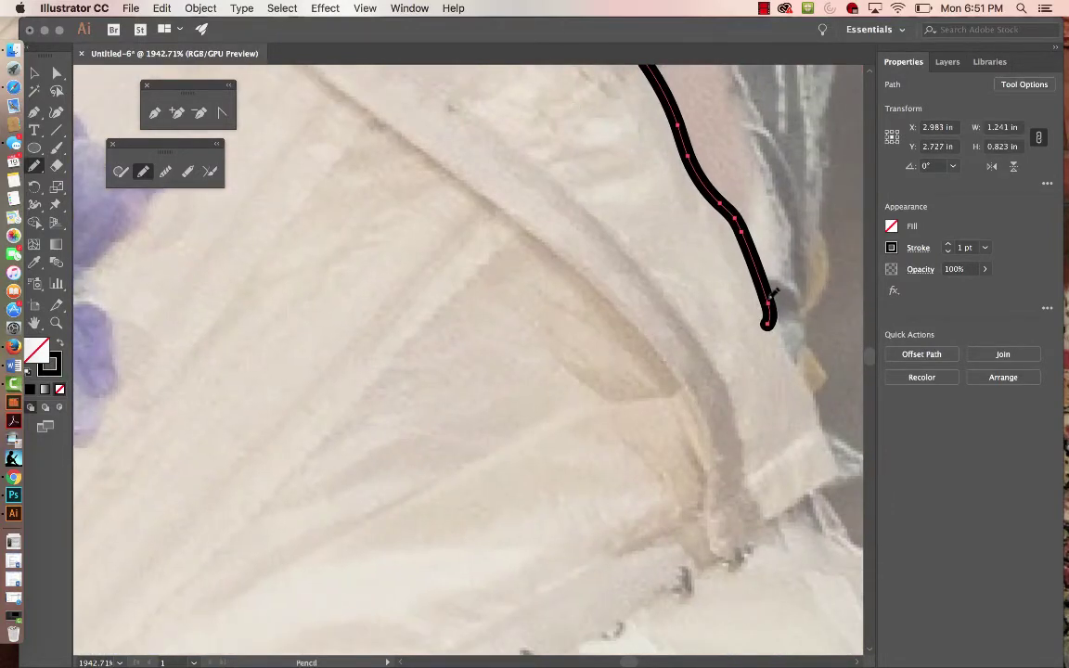
mouse_move(768, 314)
mouse_down()
mouse_move(791, 332)
mouse_move(823, 404)
mouse_move(839, 472)
mouse_move(806, 491)
mouse_up()
drag(731, 552, 568, 653)
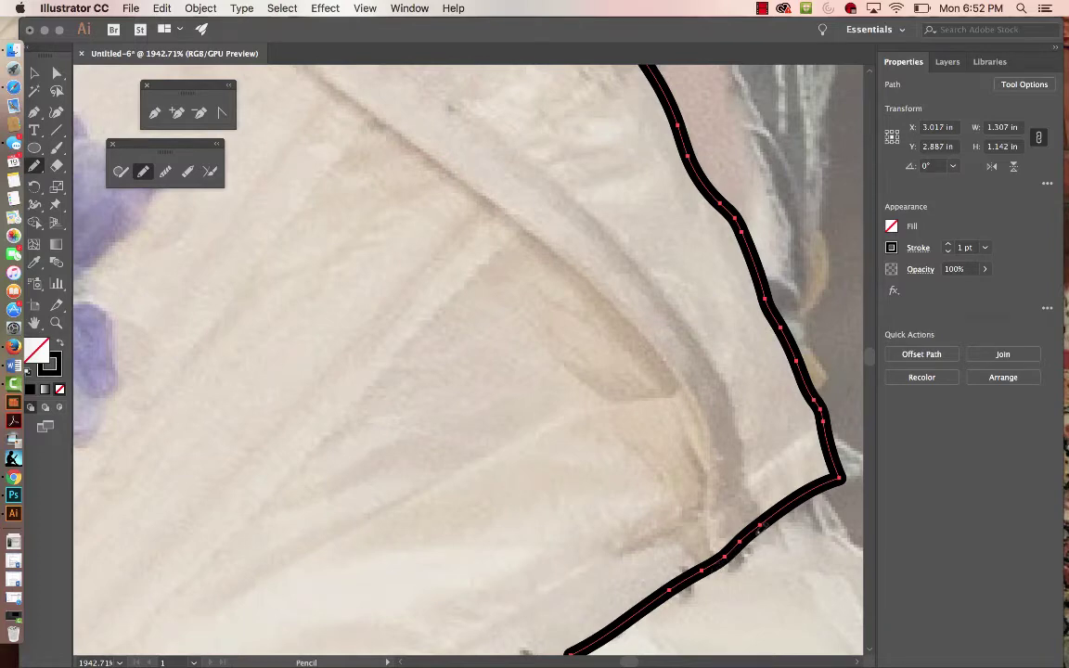
mouse_move(727, 554)
mouse_down()
mouse_move(712, 529)
mouse_move(705, 405)
mouse_move(664, 338)
mouse_move(568, 247)
mouse_move(457, 175)
mouse_up()
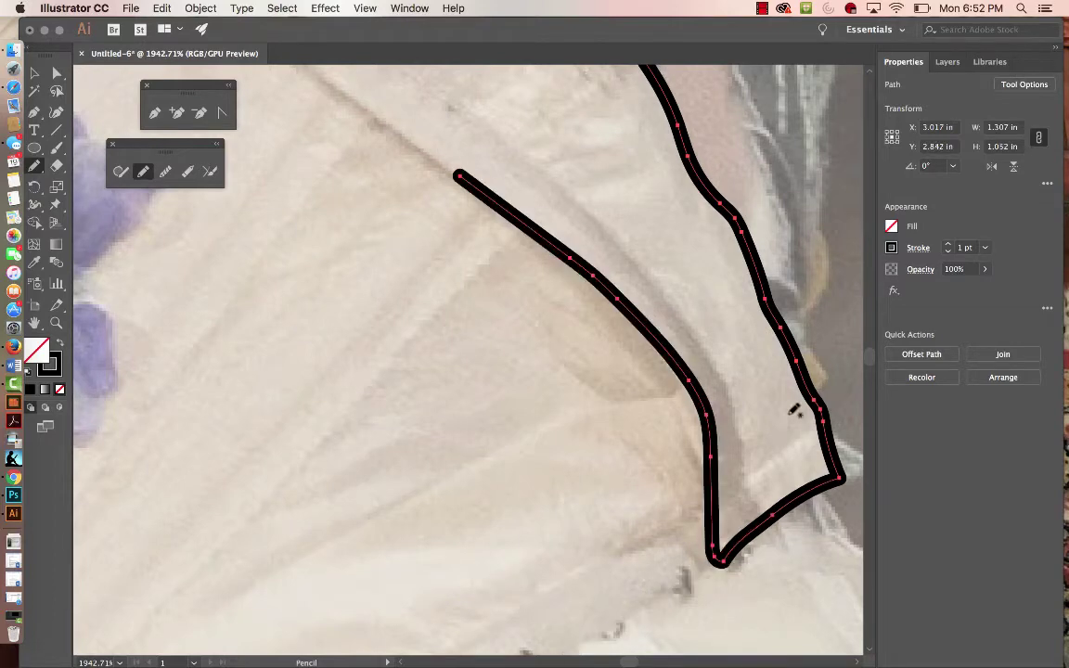
Step: Continue the pencil outline up the band's lower edge, past the purple flowers, to just short of the folded corner
drag(534, 332, 791, 504)
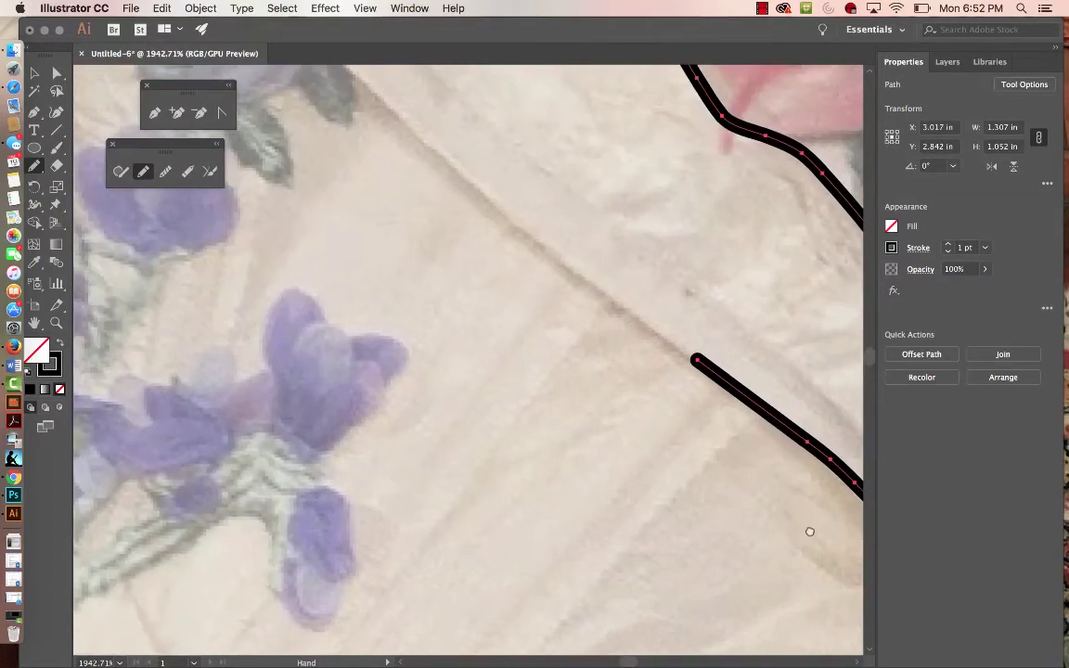
mouse_move(701, 354)
mouse_down()
mouse_move(501, 205)
mouse_move(388, 96)
mouse_up()
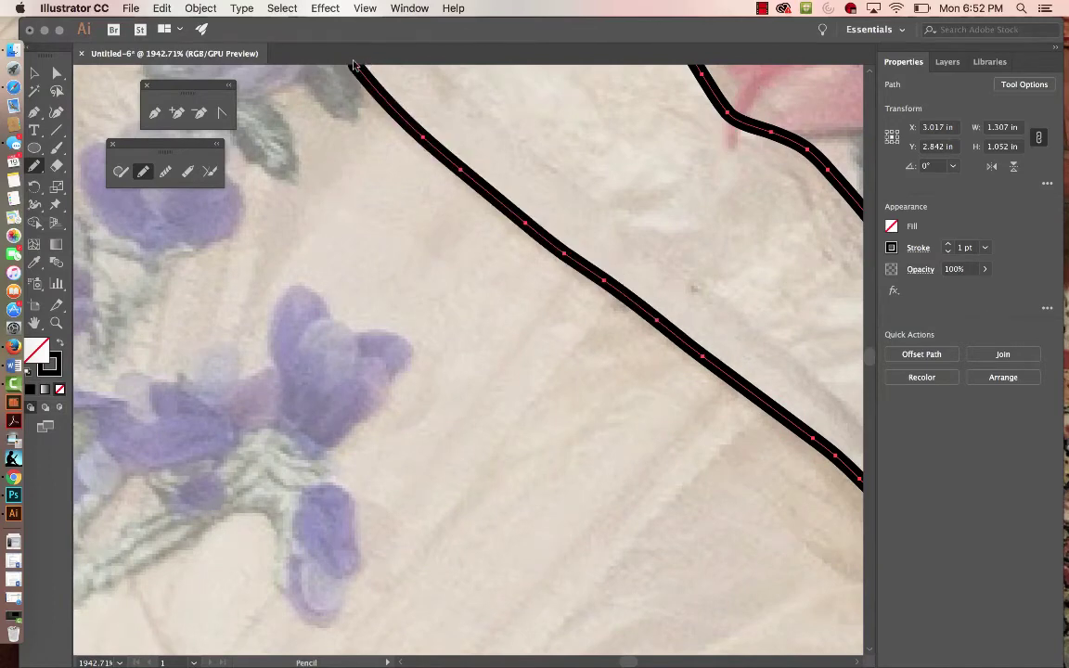
scroll(471, 327, up, 10)
scroll(471, 326, left, 10)
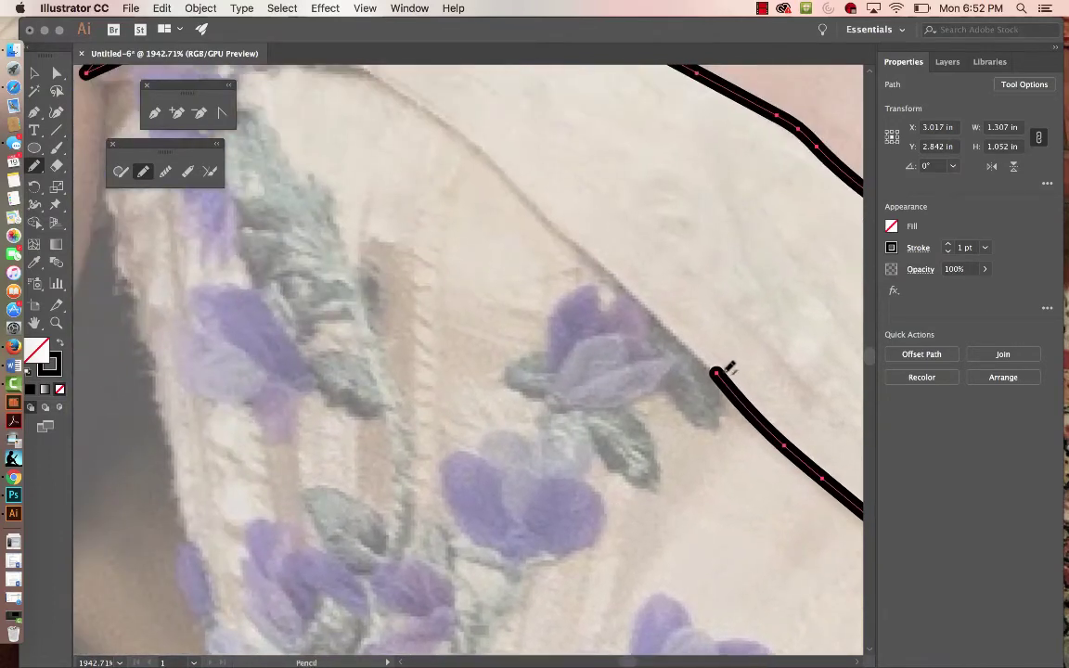
mouse_move(582, 240)
mouse_down()
mouse_move(477, 141)
mouse_move(405, 87)
mouse_move(357, 69)
mouse_up()
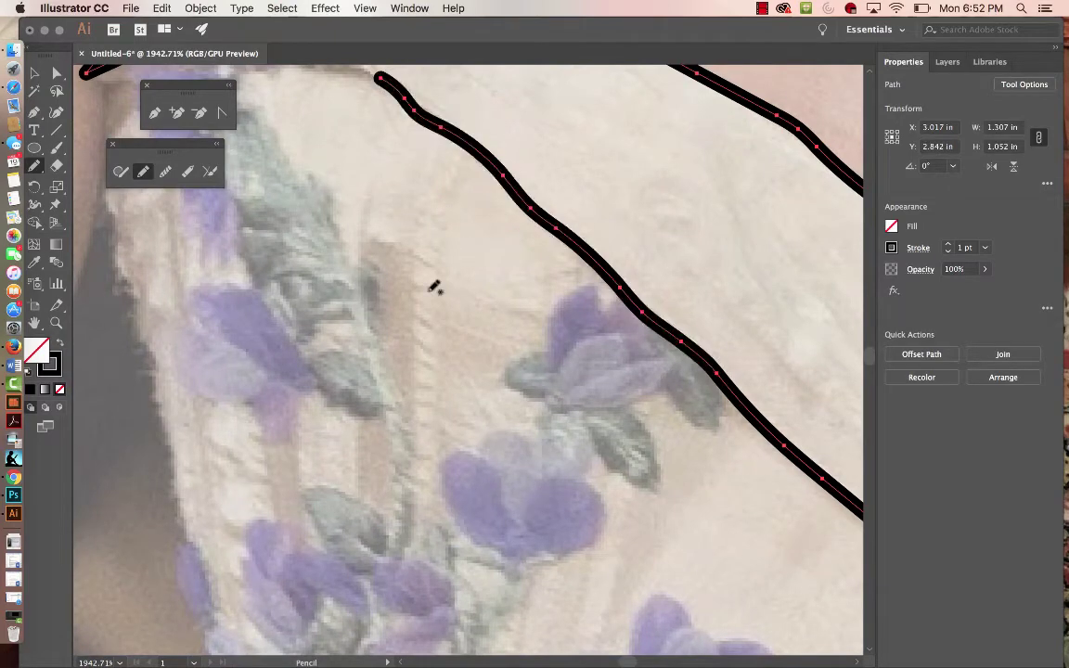
Step: Draw the last stretch under the fold back to the outline's starting point, undoing the first attempt and redrawing it
scroll(436, 287, up, 5)
scroll(436, 287, left, 5)
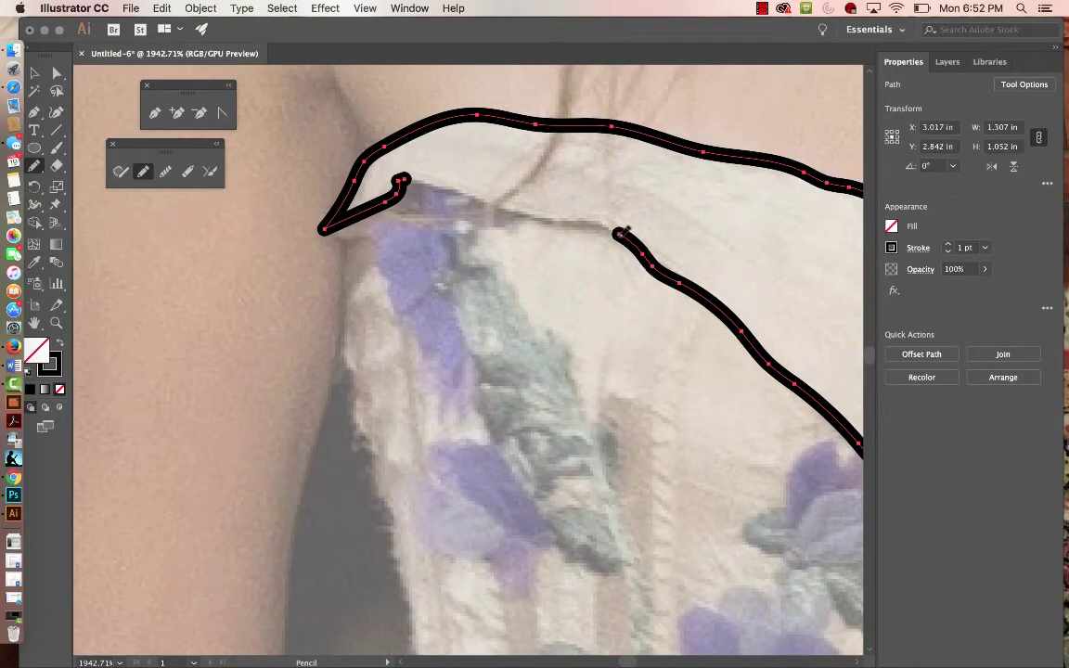
mouse_move(619, 232)
mouse_down()
mouse_move(422, 175)
mouse_move(401, 182)
mouse_up()
key(super+z)
drag(619, 230, 411, 177)
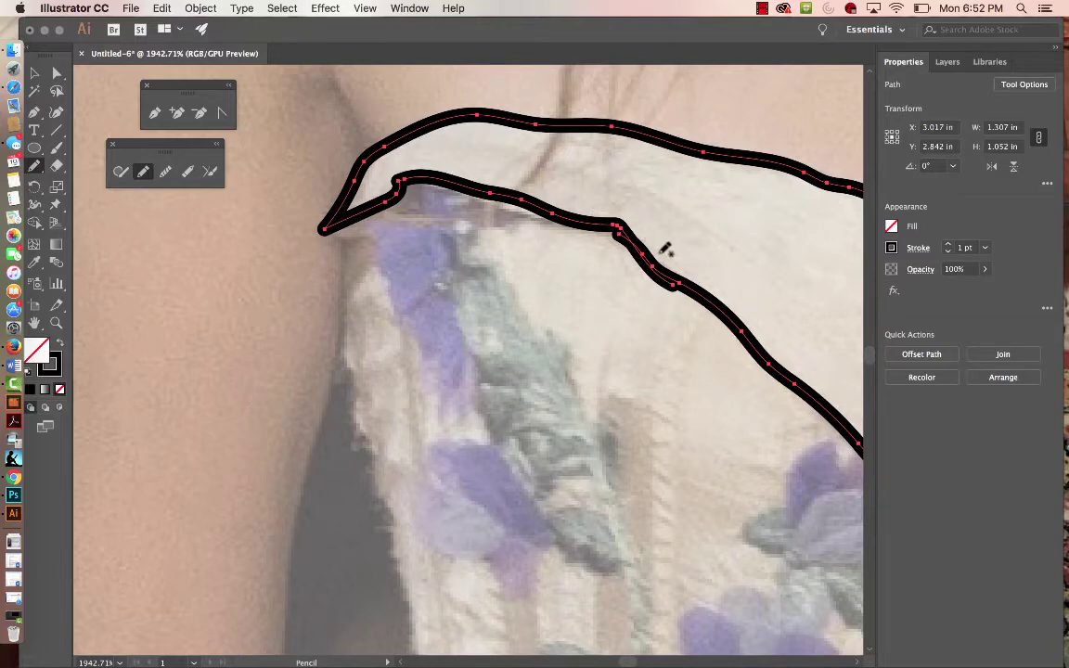
Step: Smooth the outline around the folded corner, along the neckline and over the doubled junction on the band's lower edge
click(166, 173)
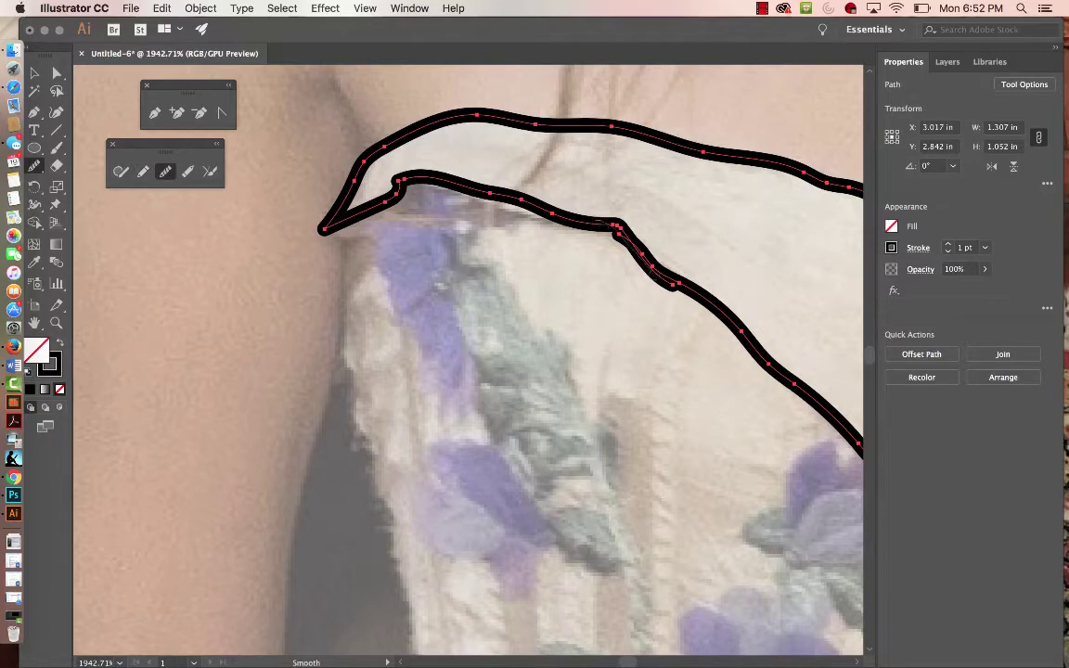
drag(620, 271, 751, 326)
drag(617, 217, 735, 326)
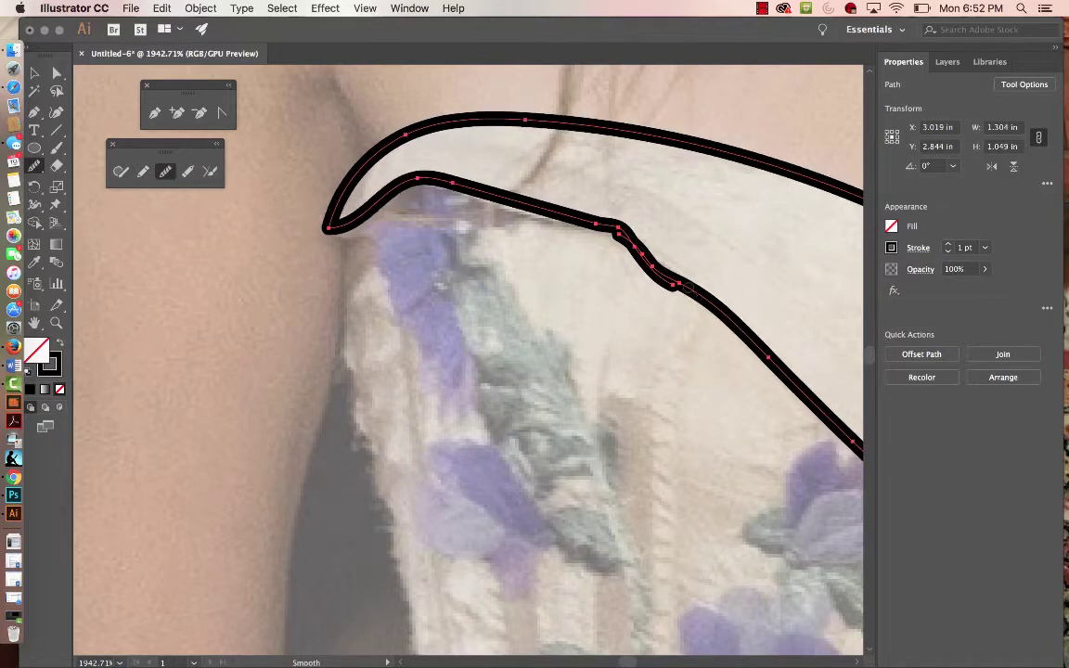
mouse_move(570, 208)
mouse_down()
mouse_move(610, 224)
mouse_move(500, 198)
mouse_move(417, 214)
mouse_up()
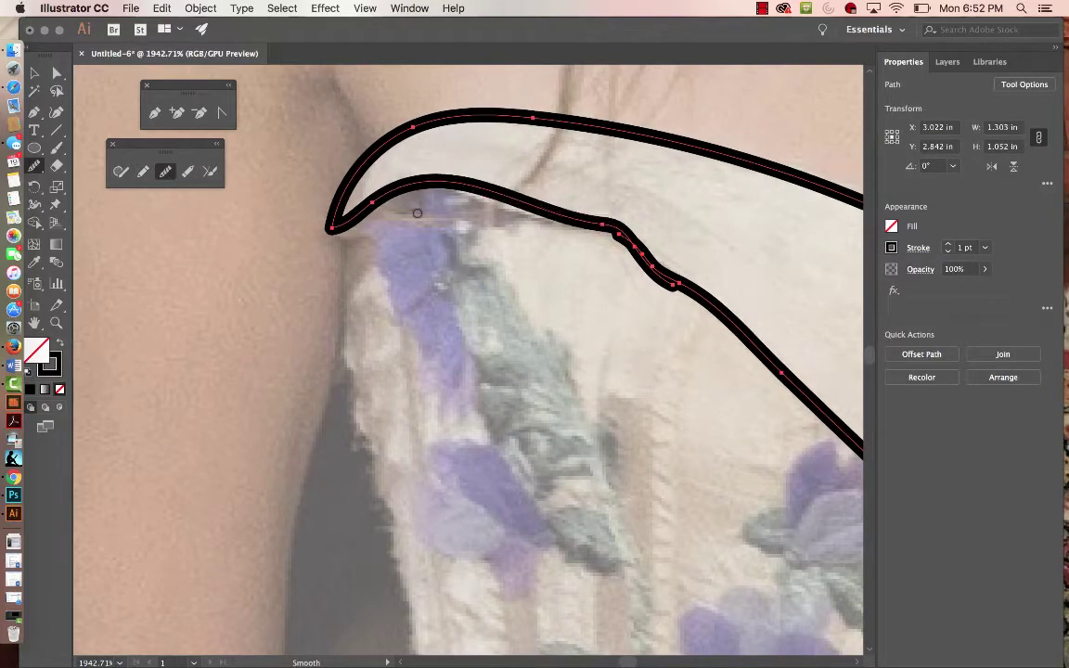
drag(580, 228, 722, 313)
drag(613, 237, 691, 292)
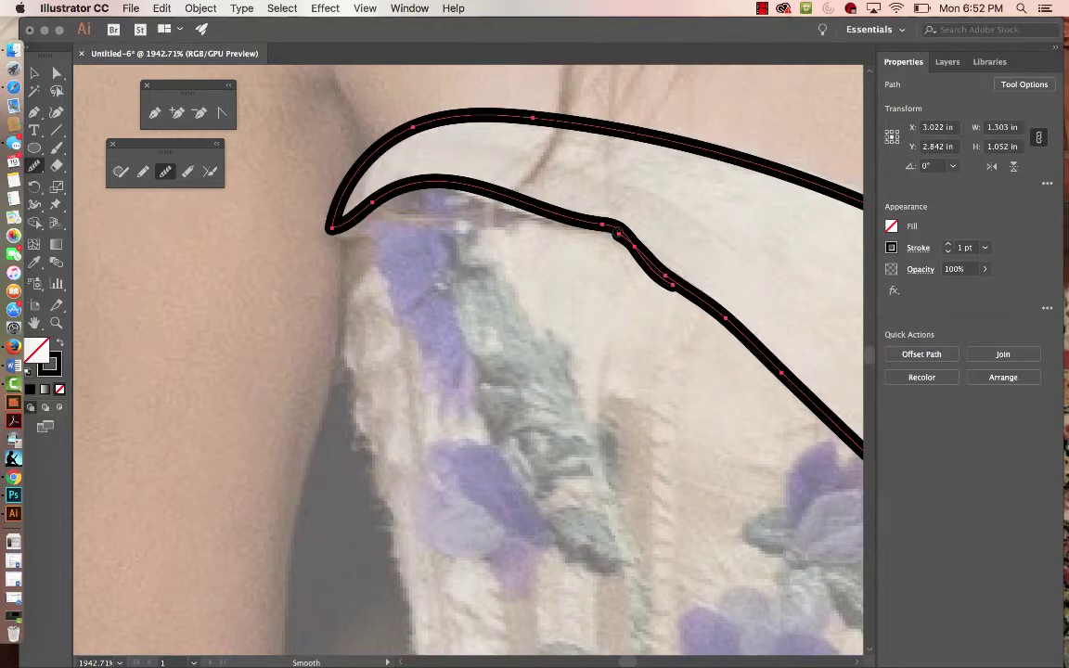
mouse_move(339, 208)
mouse_down()
mouse_move(594, 125)
mouse_move(519, 191)
mouse_move(626, 264)
mouse_up()
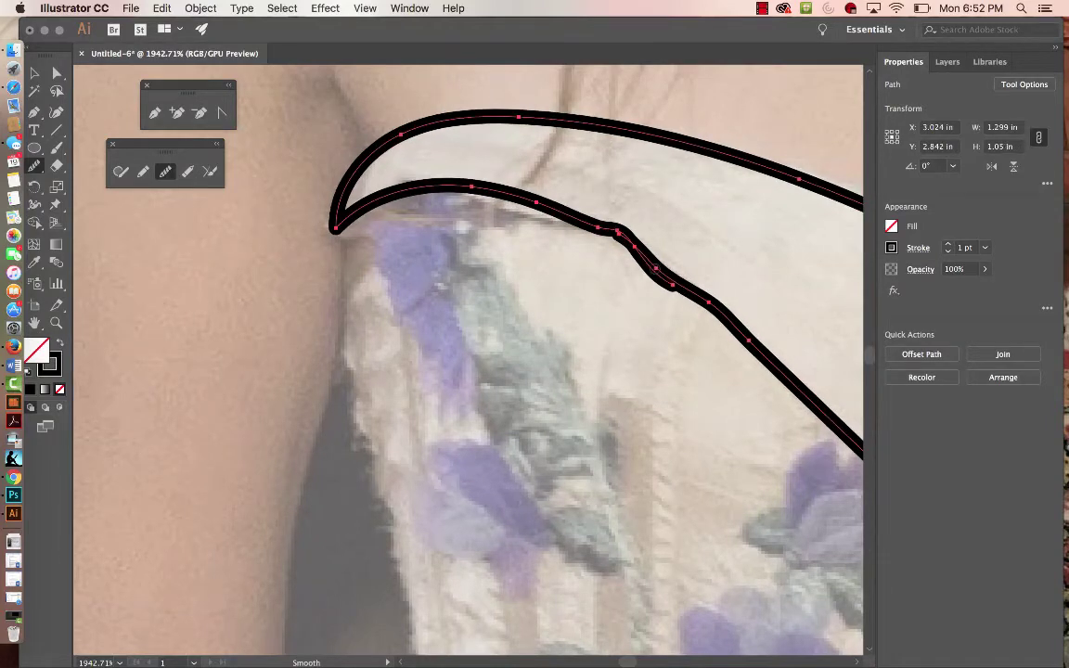
drag(578, 230, 720, 307)
drag(603, 232, 742, 336)
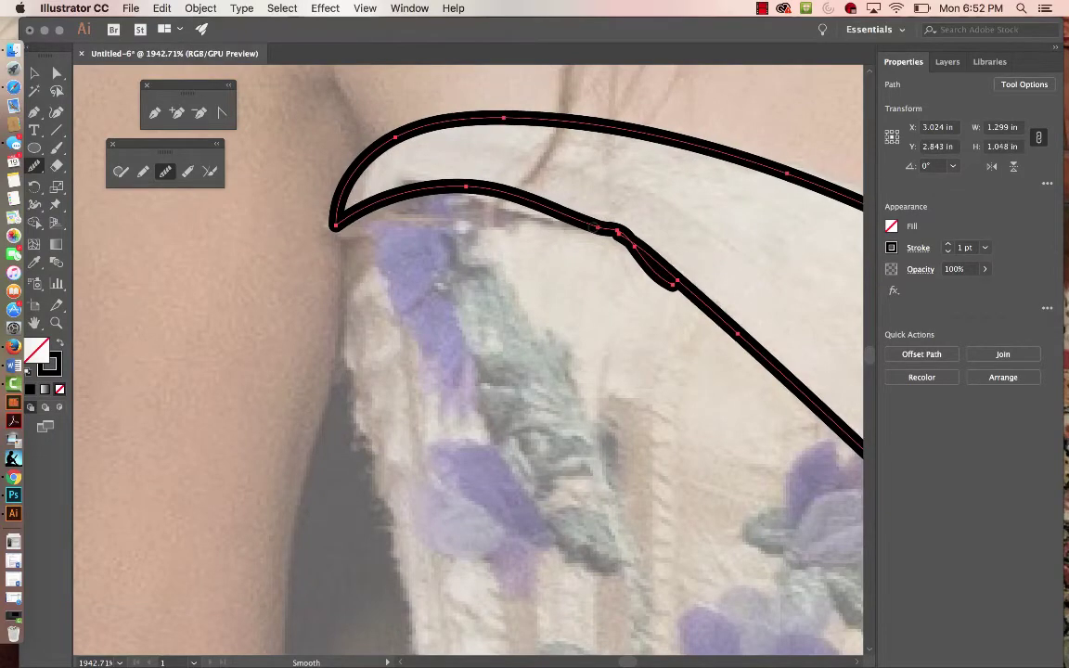
Step: Delete the surplus anchor points at the doubled junction below the fold and bridge the gap with a short pencil stroke
key(minus)
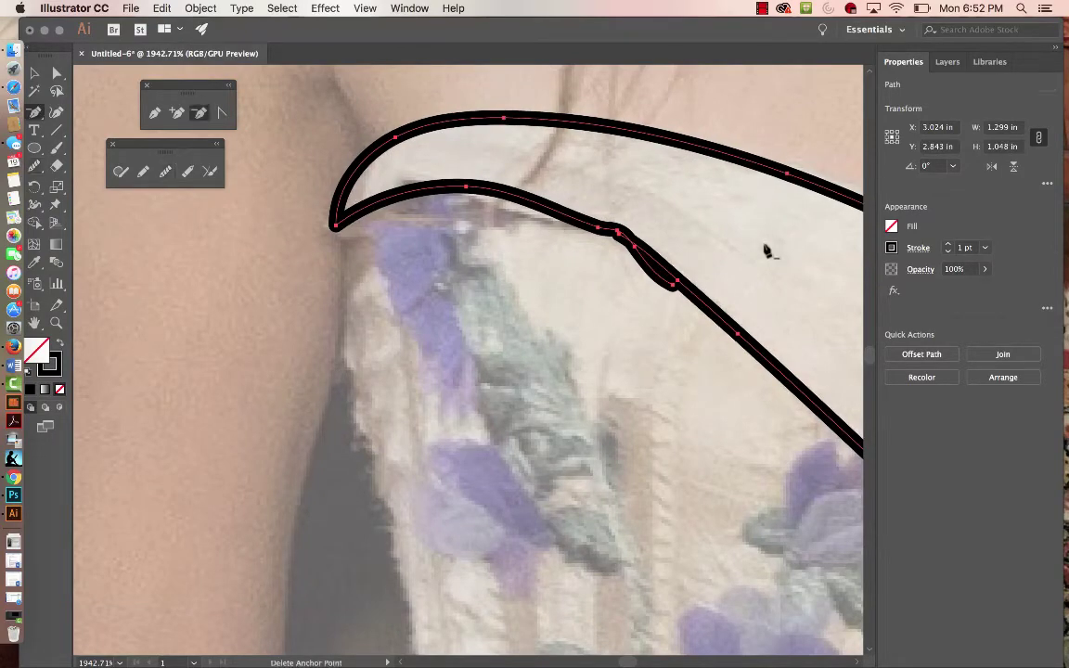
click(673, 285)
click(675, 285)
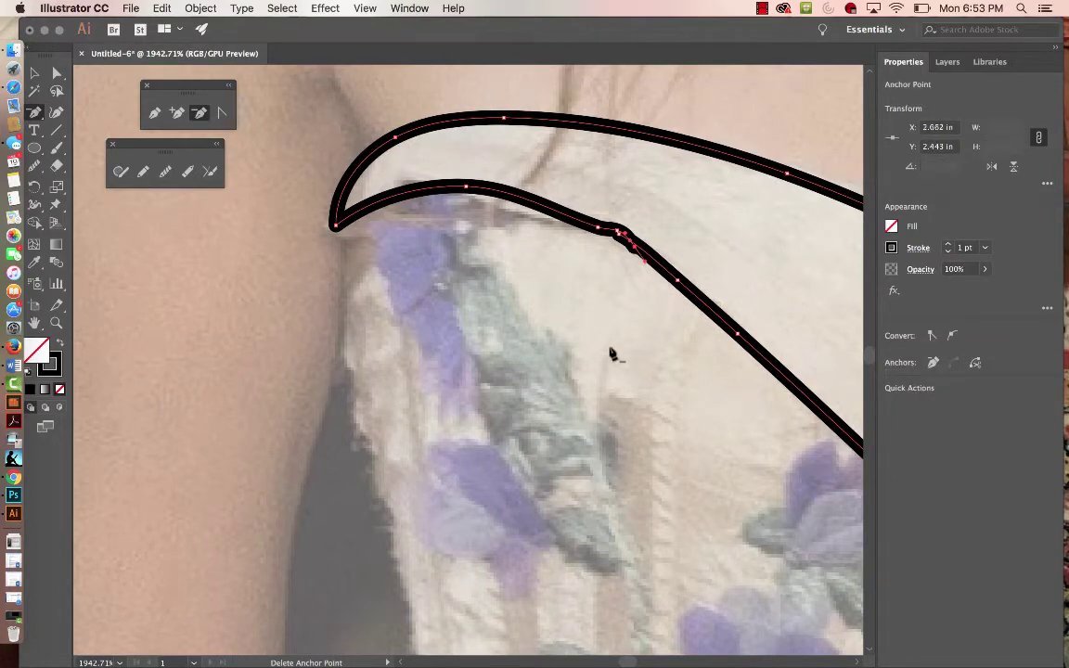
click(632, 242)
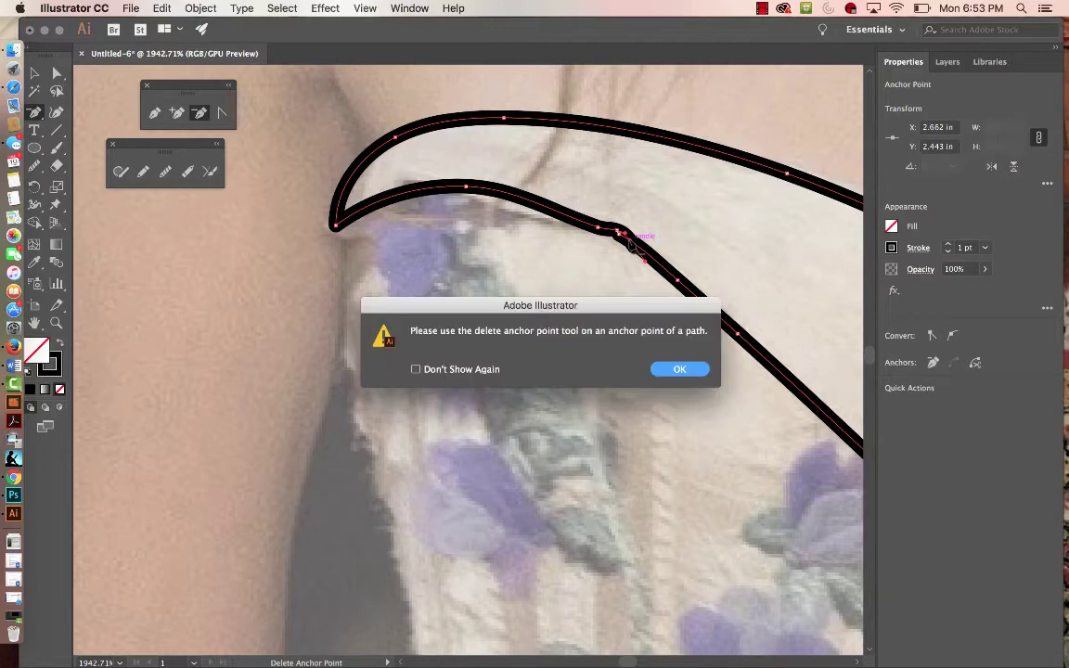
click(680, 369)
click(620, 237)
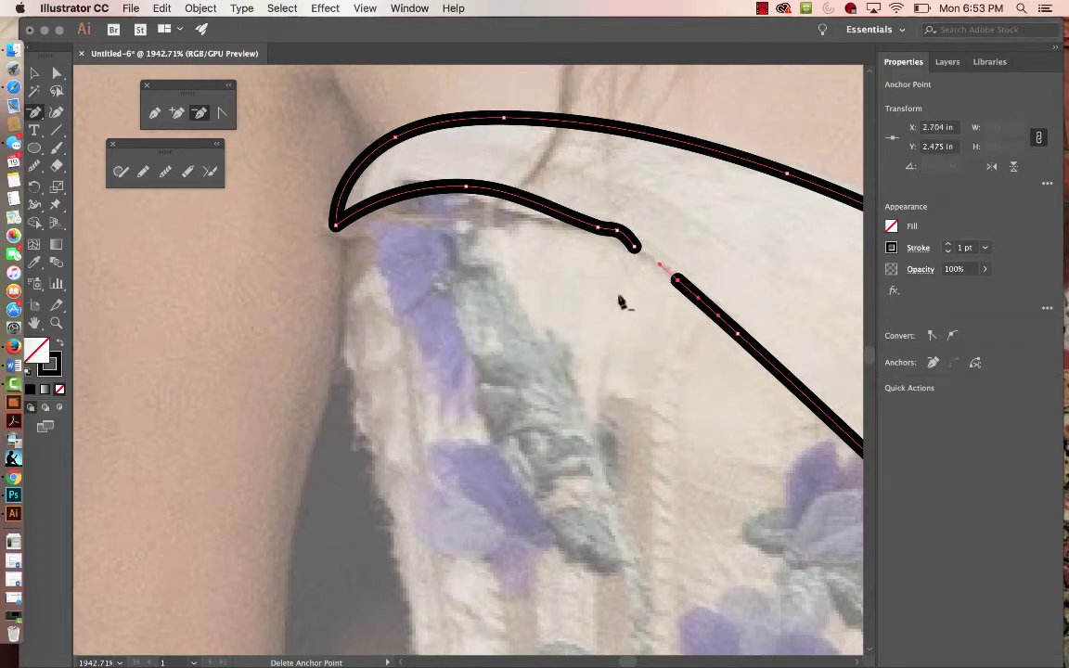
key(n)
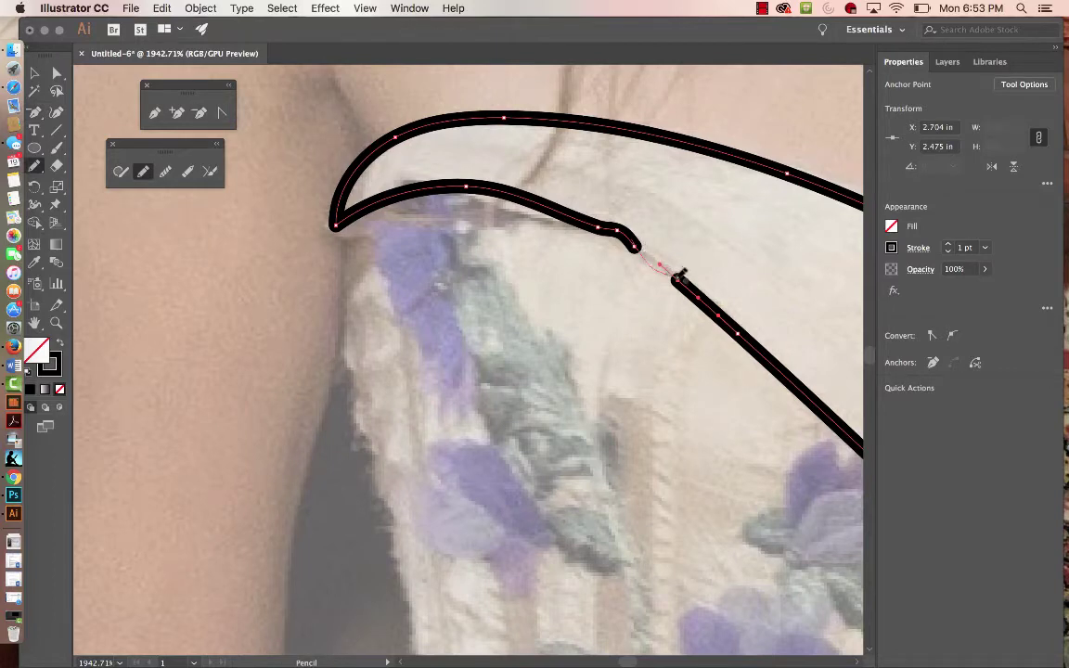
drag(680, 276, 634, 245)
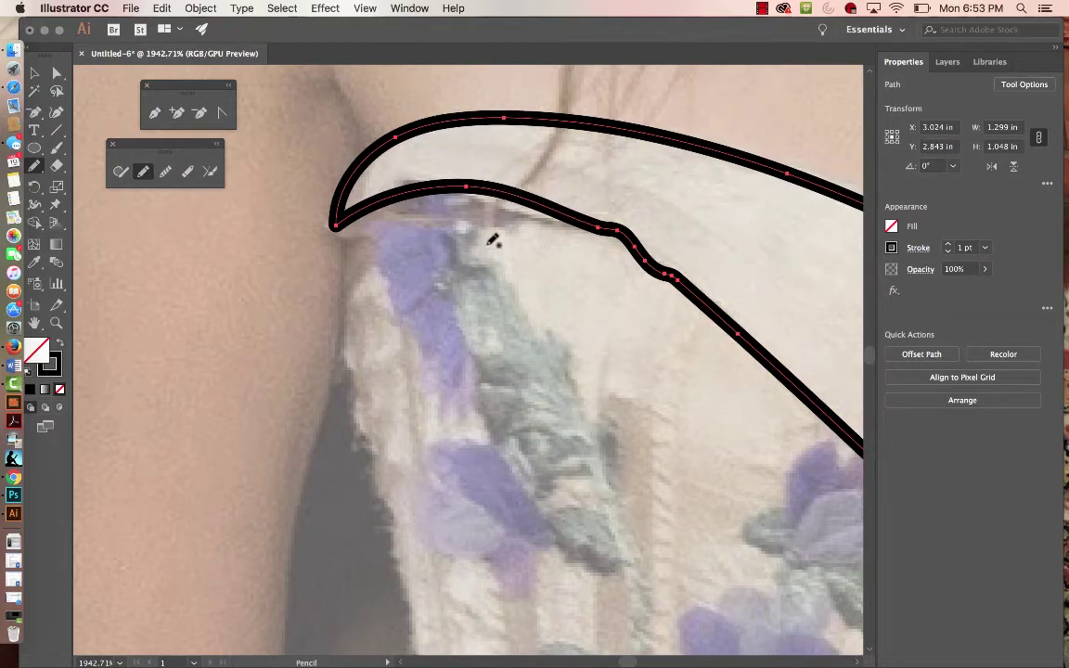
Step: Smooth the bridged stretch below the fold so it runs evenly into the band's lower edge
key(space)
mouse_move(544, 334)
mouse_down()
mouse_move(410, 401)
mouse_move(406, 424)
mouse_up()
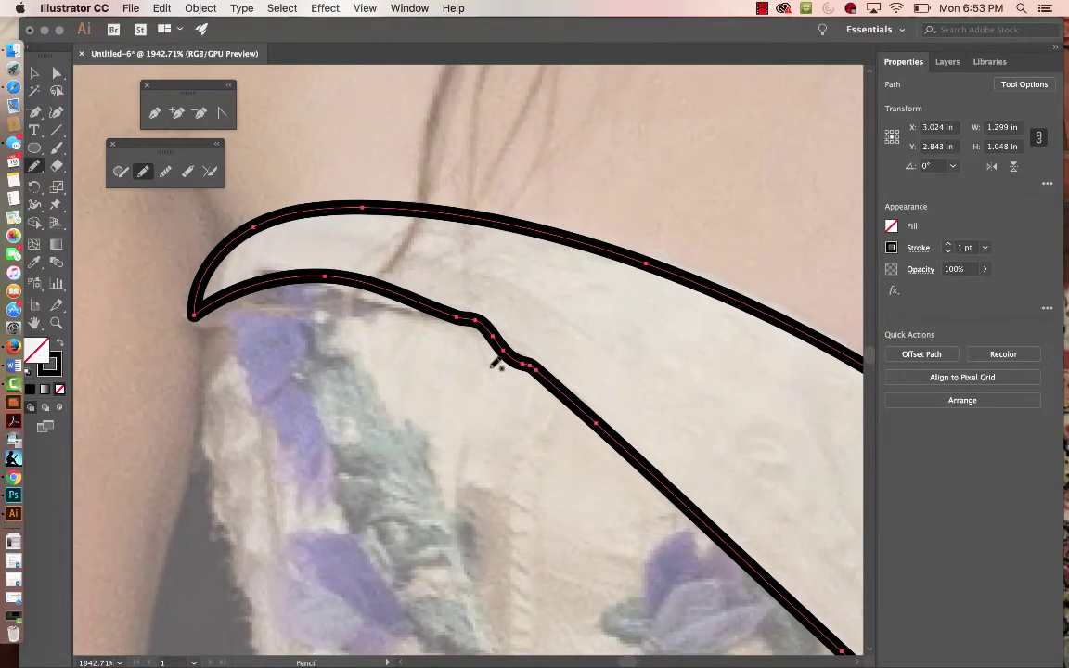
click(166, 171)
drag(453, 312, 578, 405)
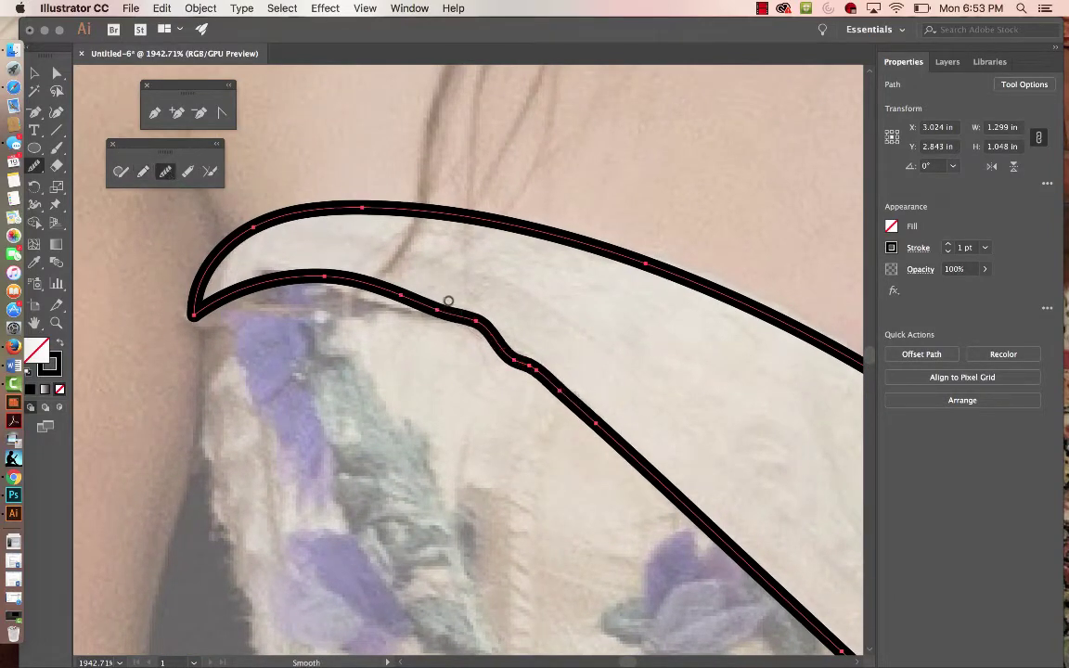
drag(450, 299, 547, 376)
drag(454, 313, 594, 408)
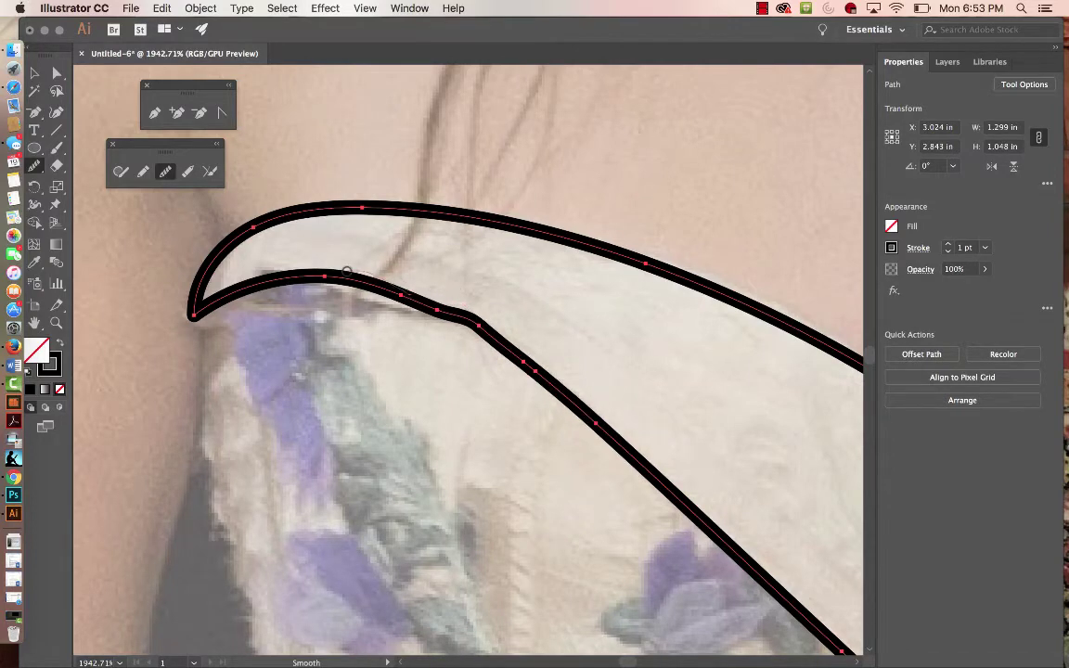
drag(498, 346, 571, 331)
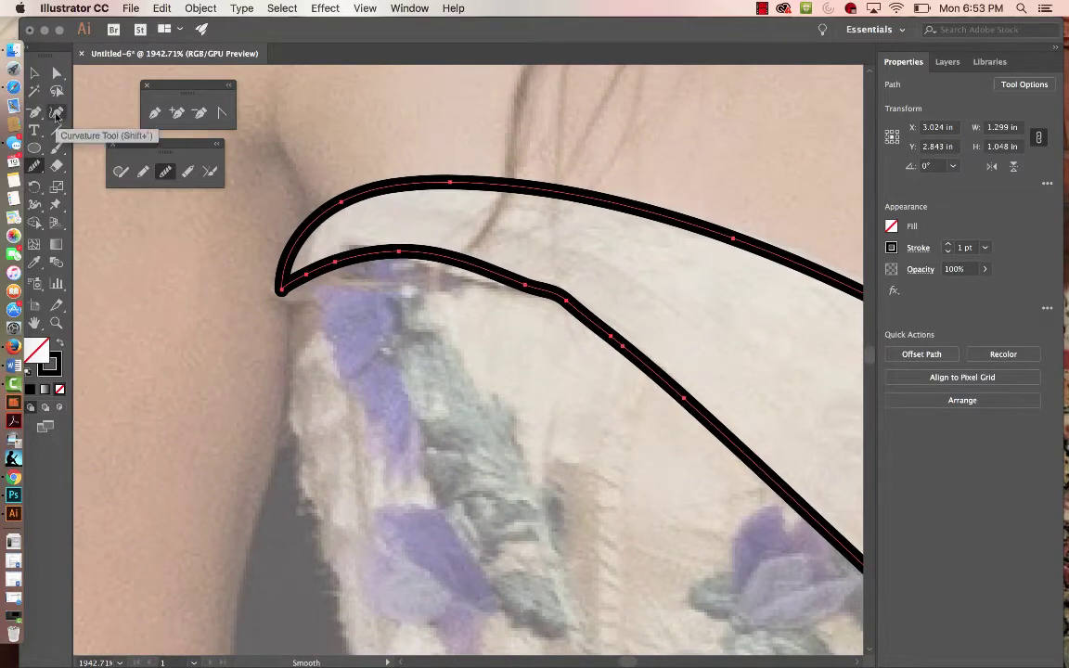
Step: Move two anchor points along the neckline edge with the Curvature tool, shifting them further from the folded corner
click(56, 114)
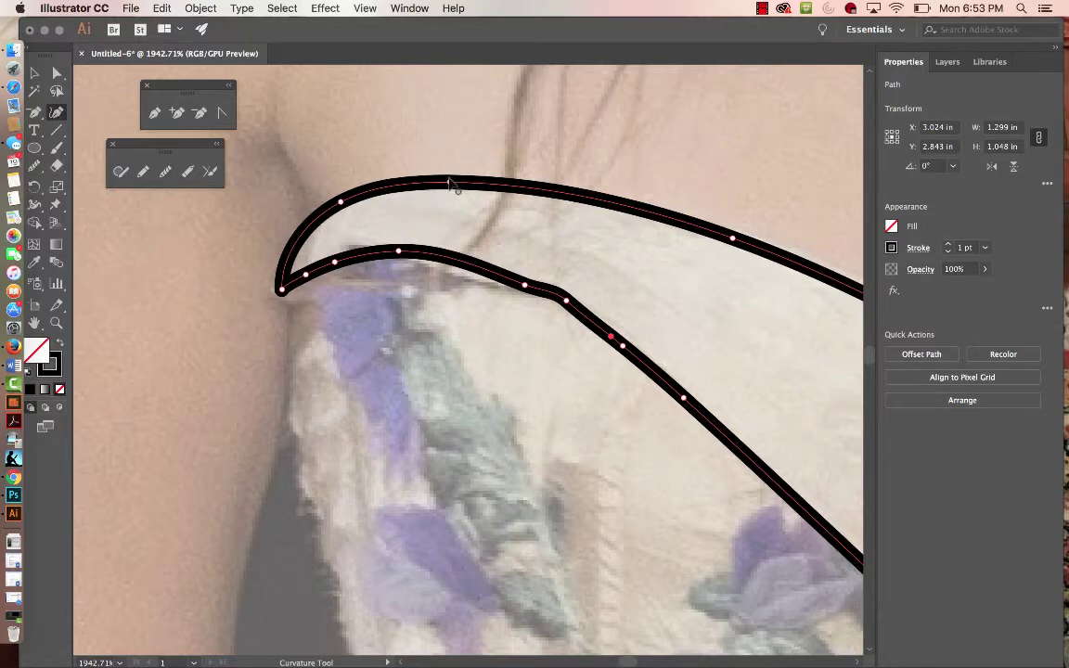
drag(450, 183, 513, 189)
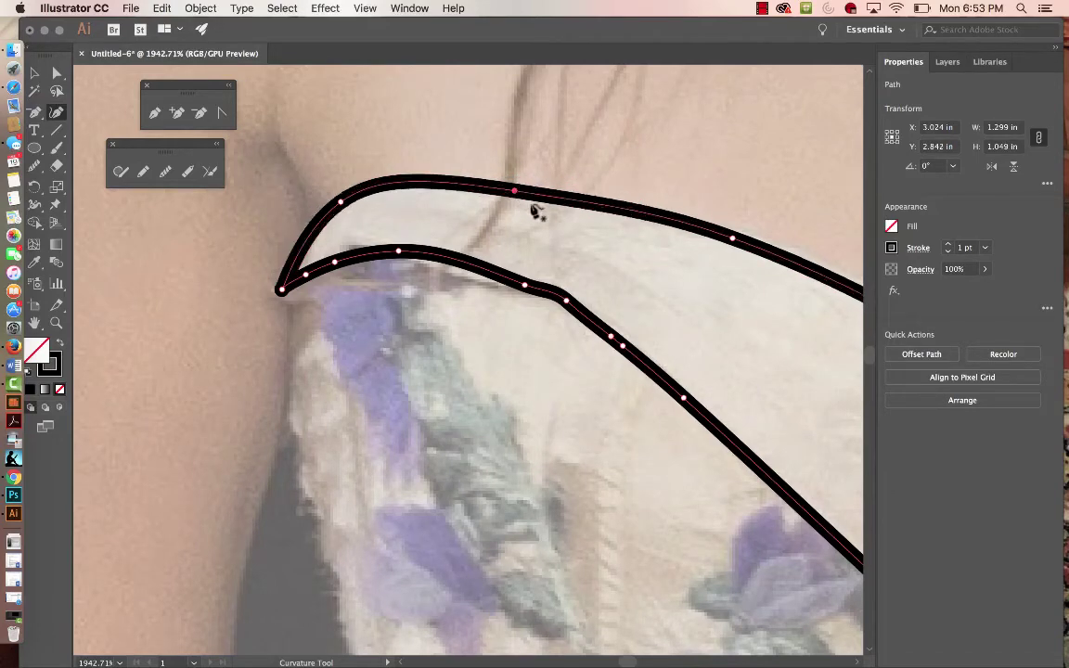
key(space)
drag(588, 305, 256, 239)
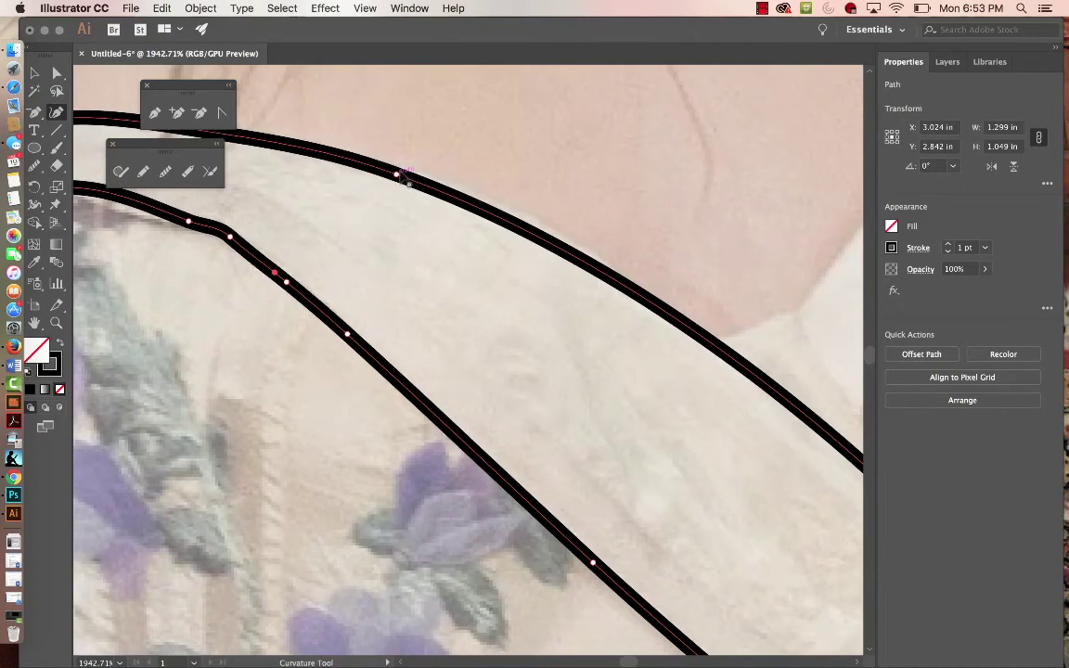
drag(401, 180, 477, 202)
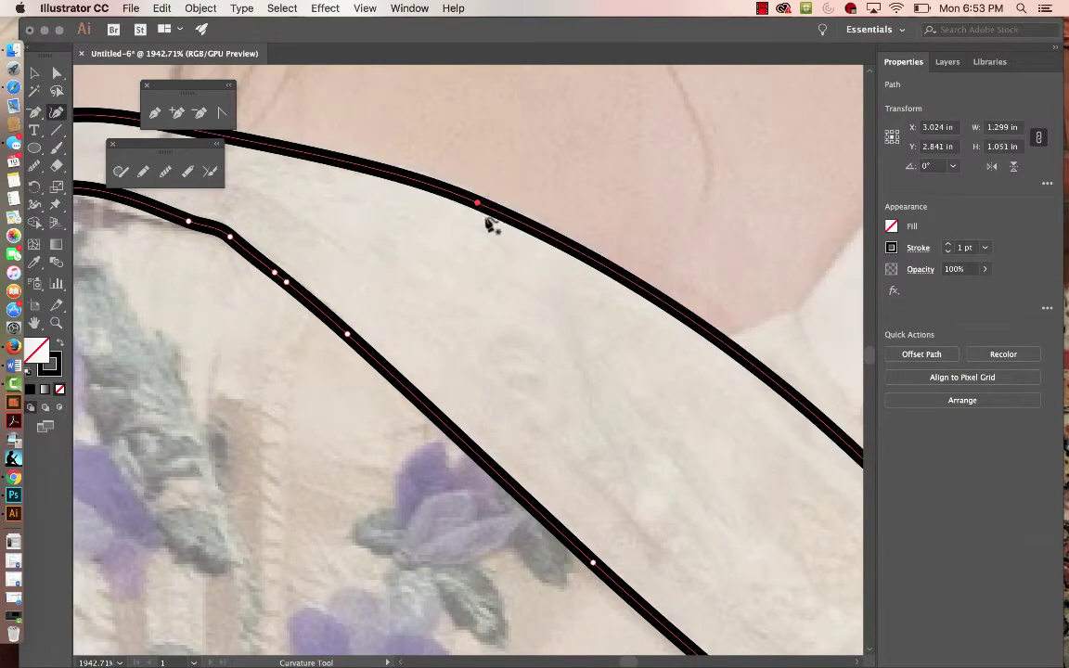
Step: Add a curvature point under the fold and another on the neckline edge, then adjust the neckline point and the one at the corner's bend
scroll(464, 291, left, 7)
scroll(463, 291, up, 2)
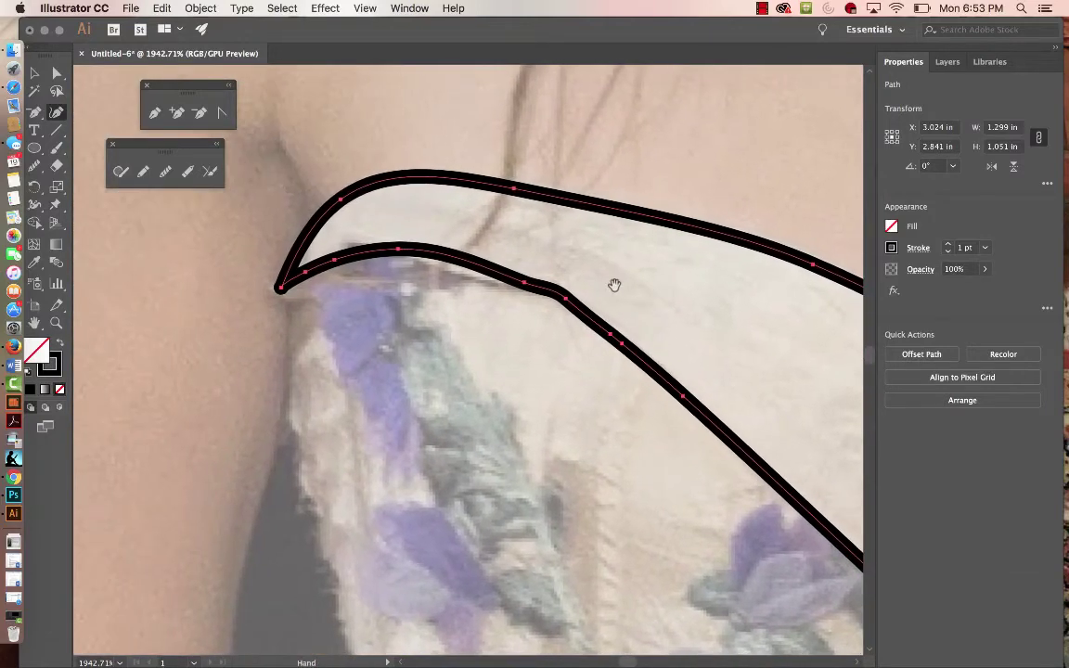
click(458, 267)
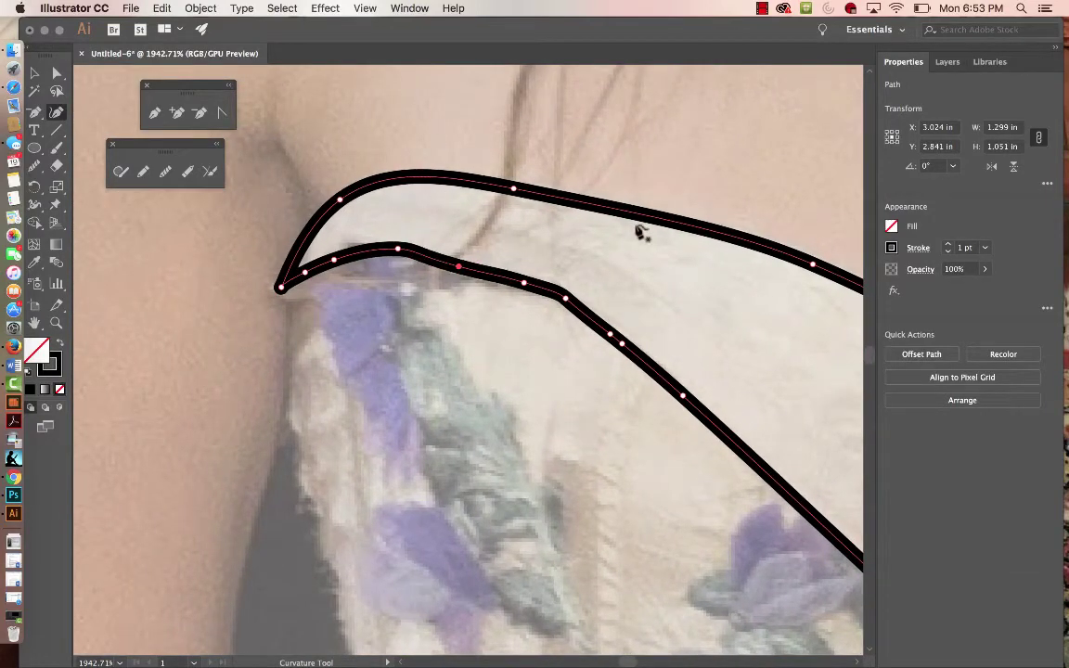
click(691, 227)
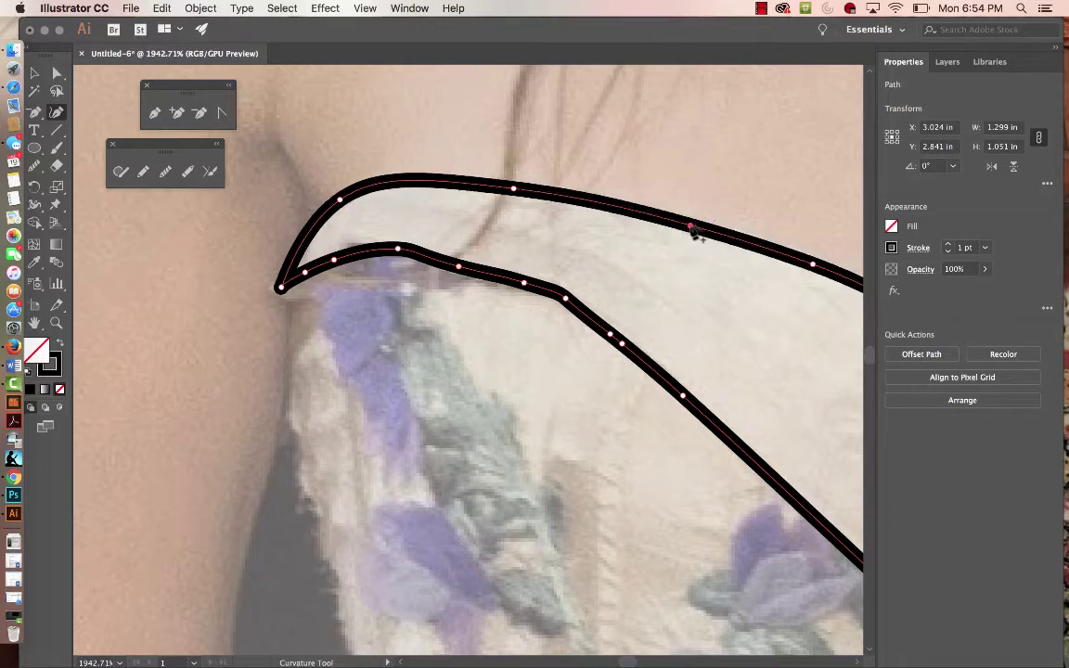
drag(693, 227, 658, 219)
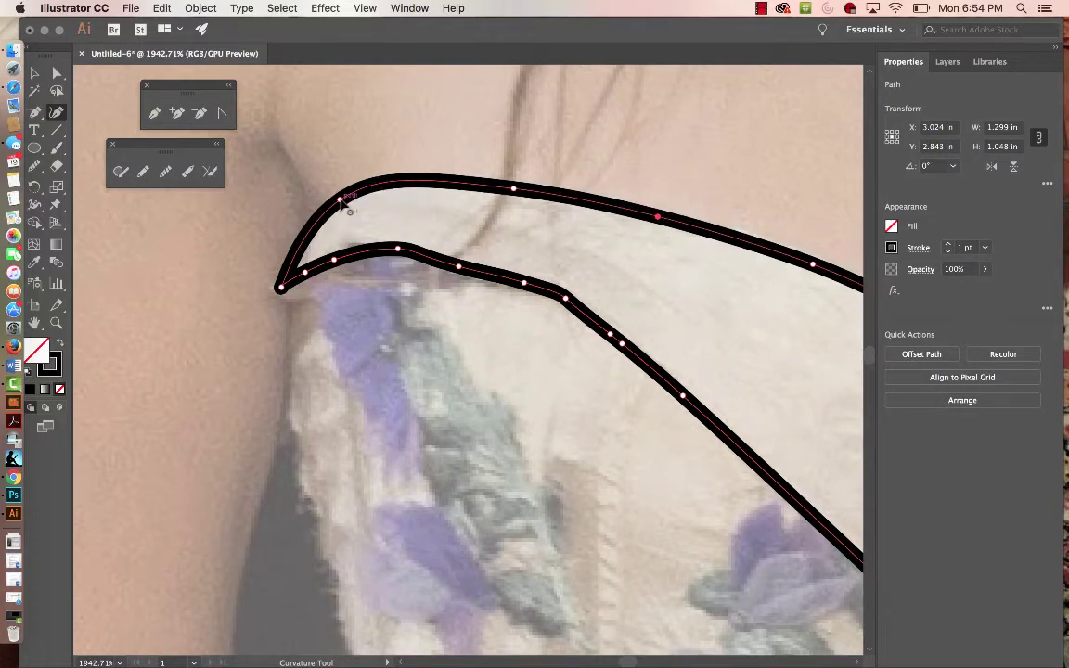
drag(339, 199, 362, 194)
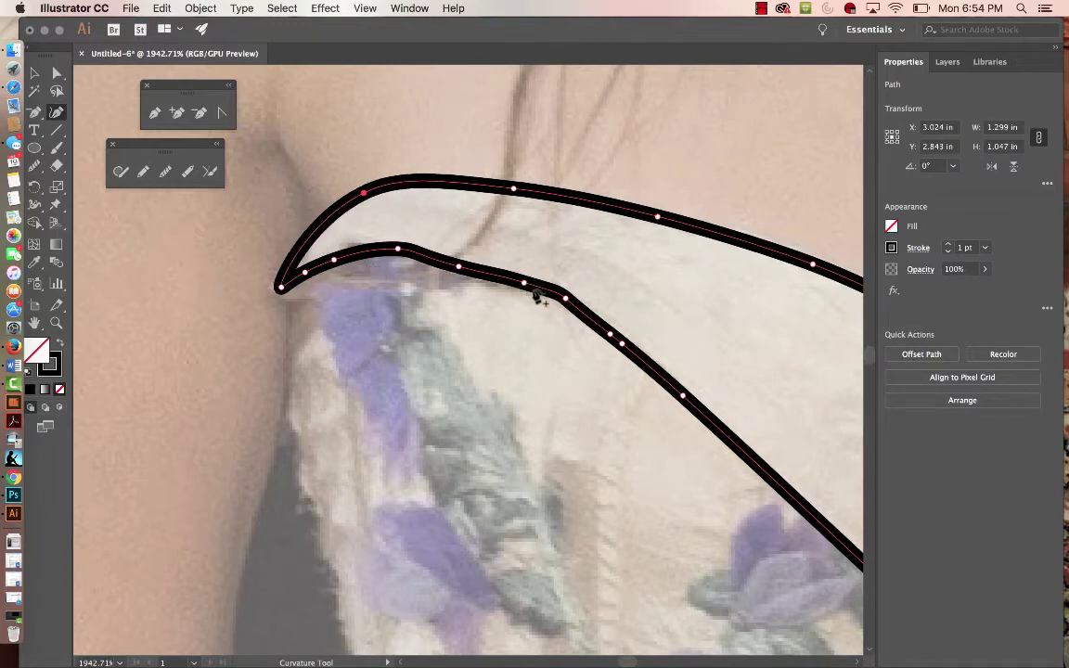
Step: Redraw the band's lower edge above the waist tip with the Pencil tool, following the dress's crossover seam
key(z)
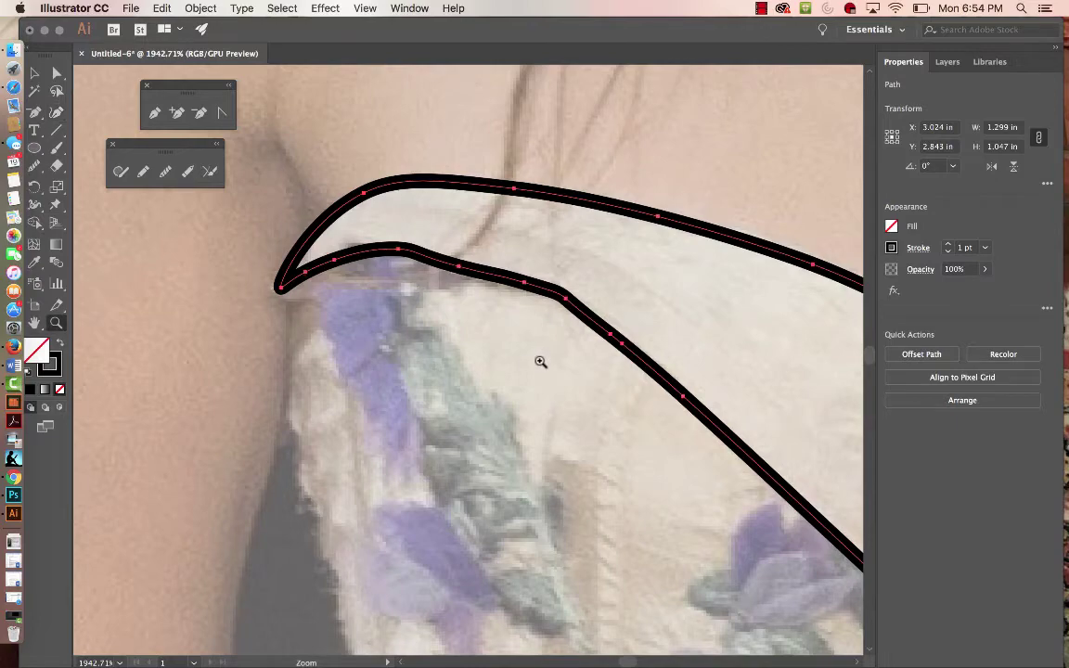
drag(539, 362, 279, 336)
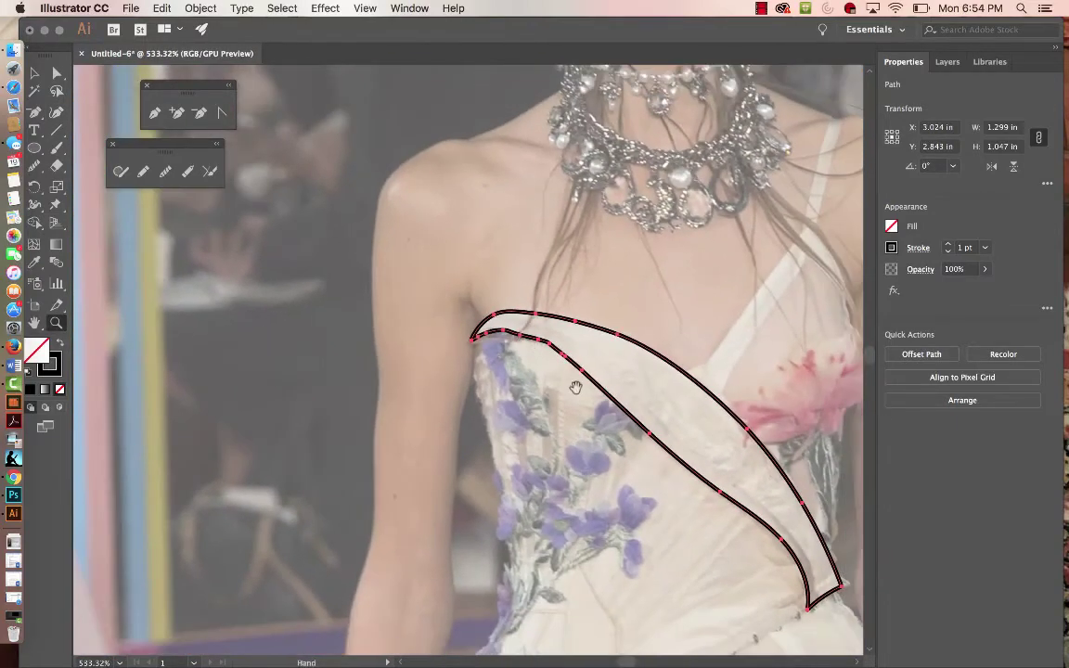
drag(600, 434, 442, 281)
scroll(469, 357, right, 5)
scroll(469, 358, down, 2)
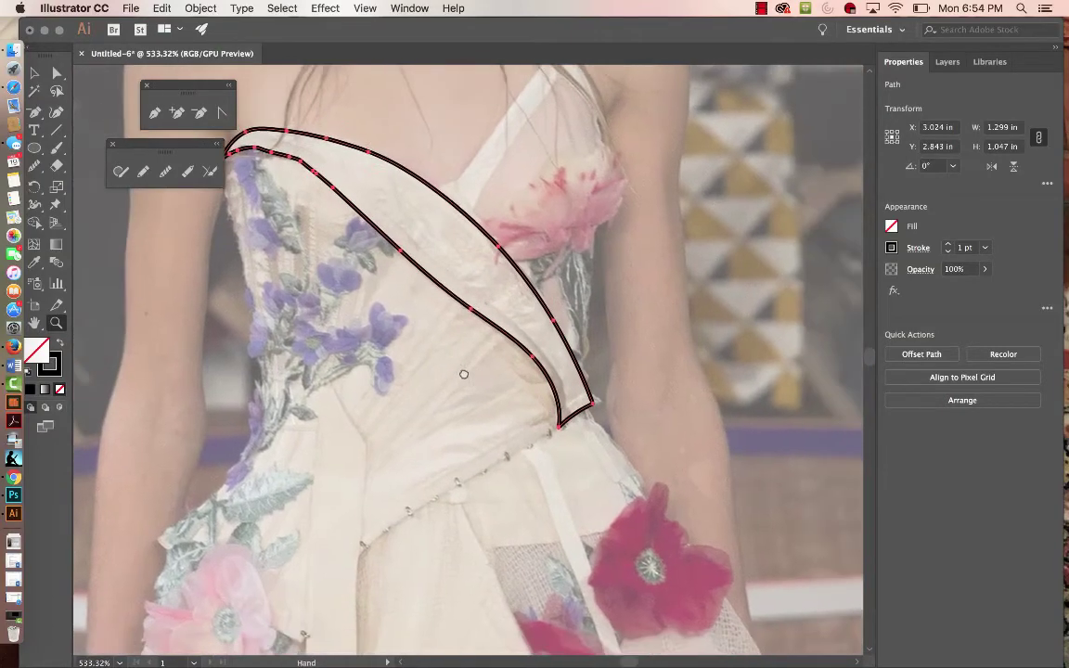
drag(507, 362, 749, 389)
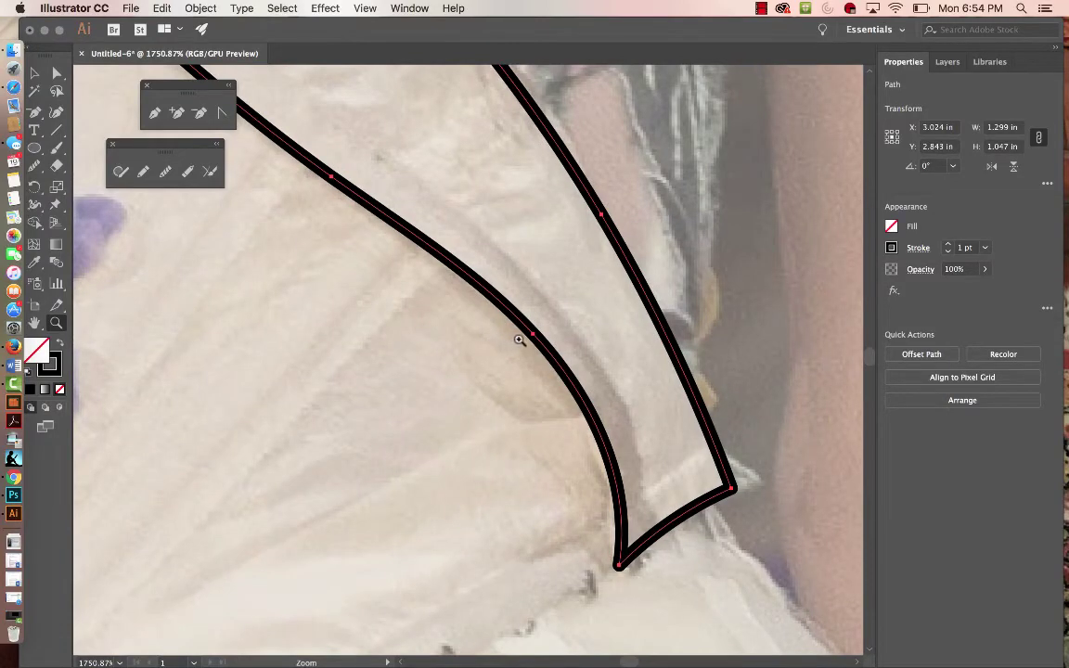
key(n)
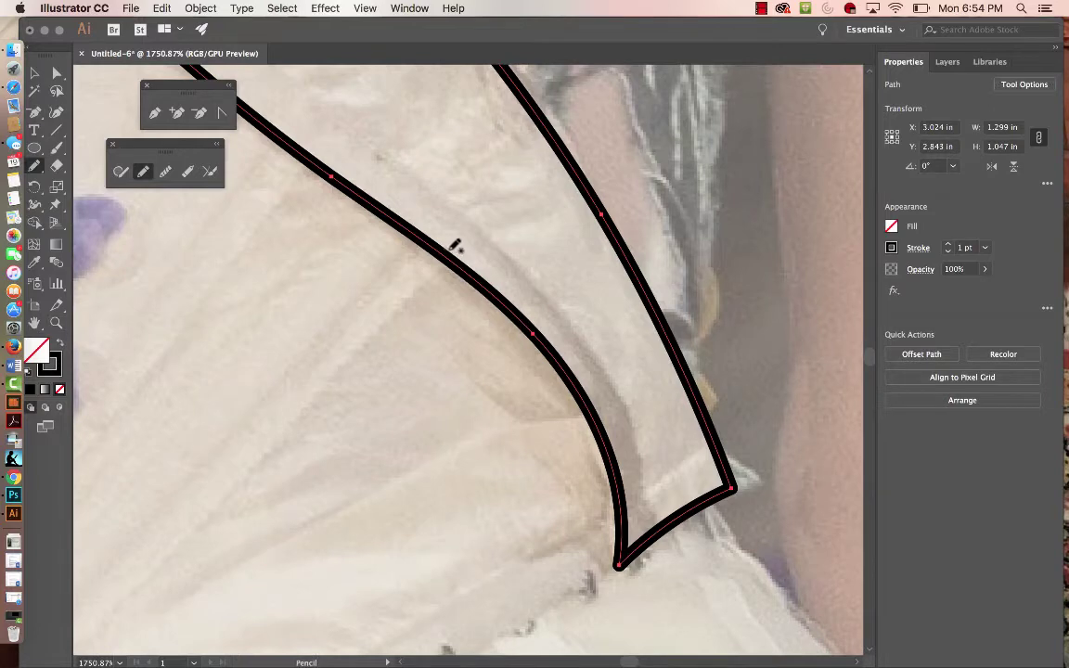
mouse_move(455, 245)
mouse_down()
mouse_move(544, 325)
mouse_move(612, 464)
mouse_up()
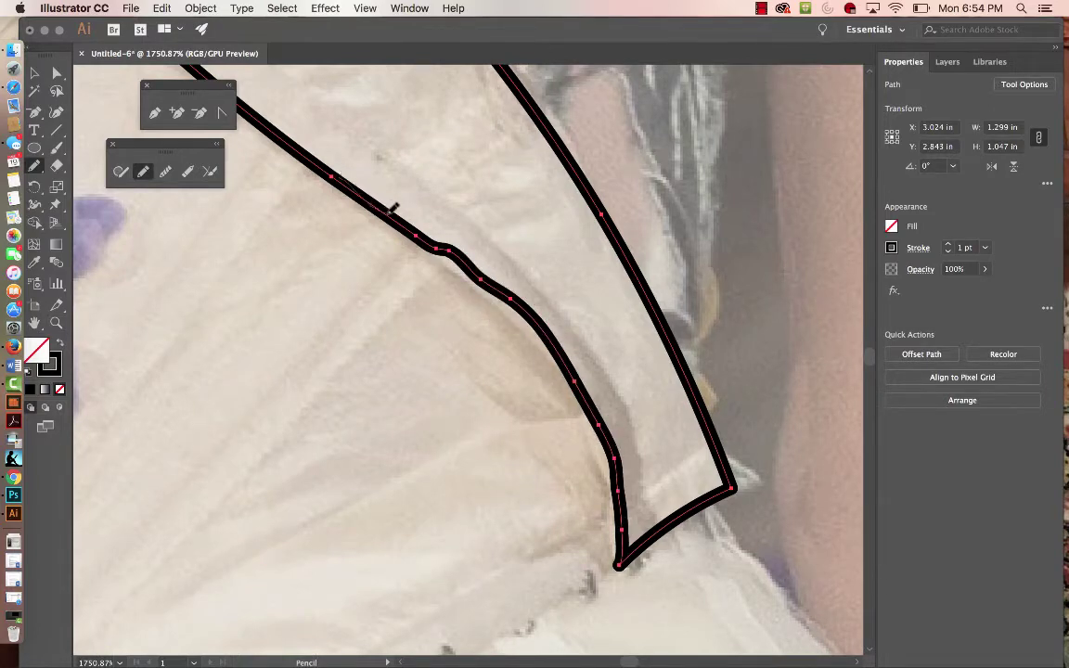
drag(554, 331, 549, 355)
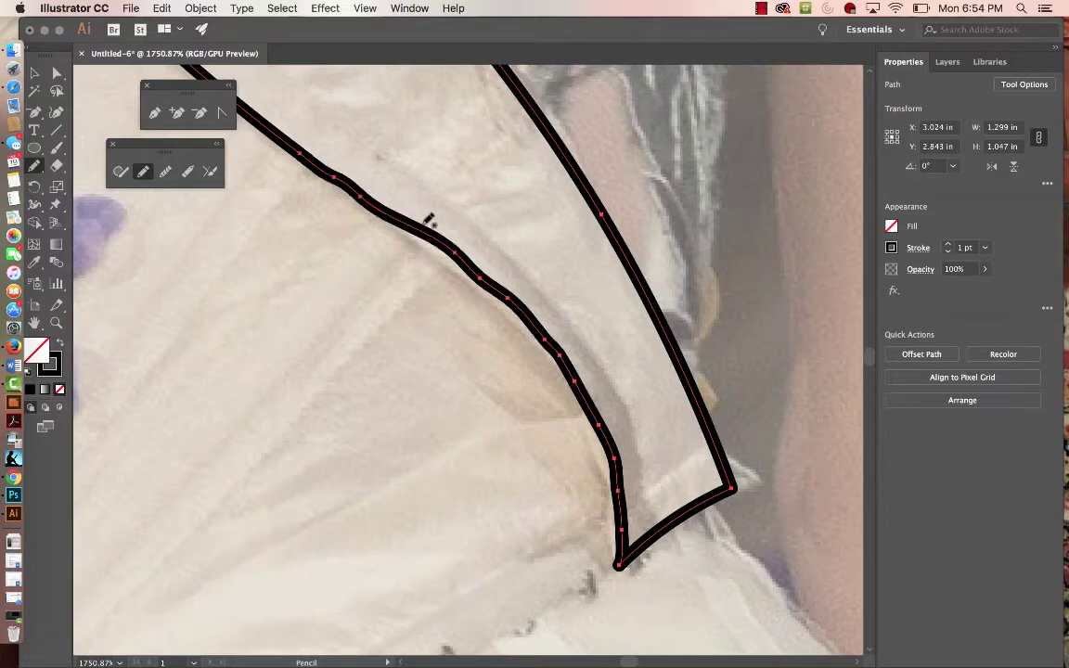
Step: Smooth the uneven middle stretch of the band's lower edge into one even curve with the Smooth tool
click(165, 171)
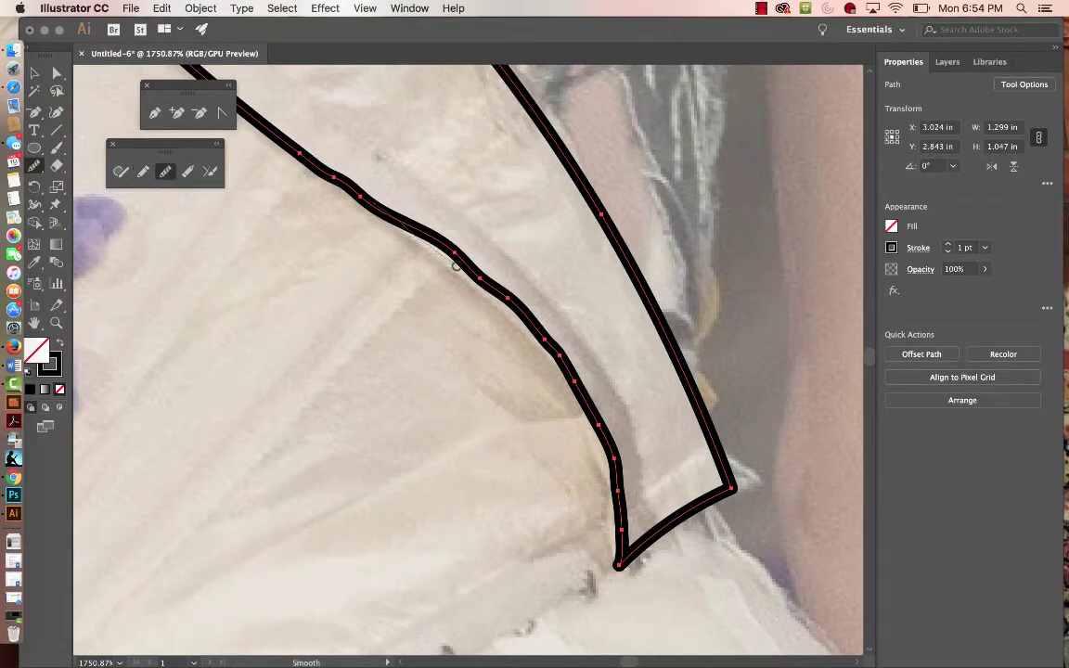
drag(556, 374, 418, 246)
drag(472, 292, 533, 380)
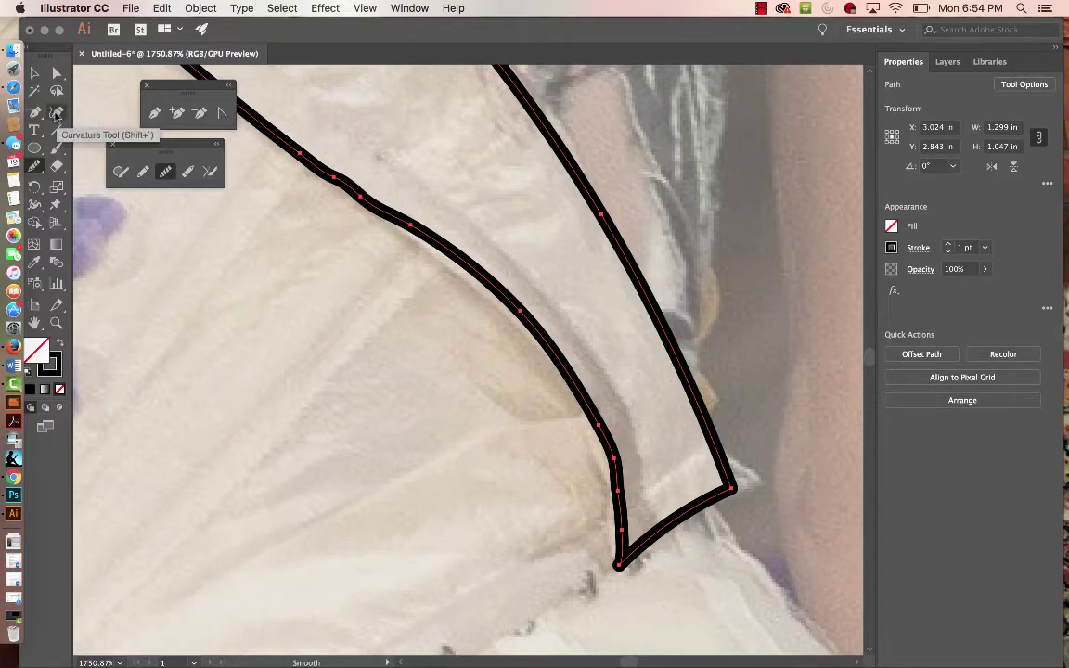
Step: Even out the band's lower edge with the Curvature tool by shifting its middle anchor points and deleting the surplus point at the small kink
click(56, 112)
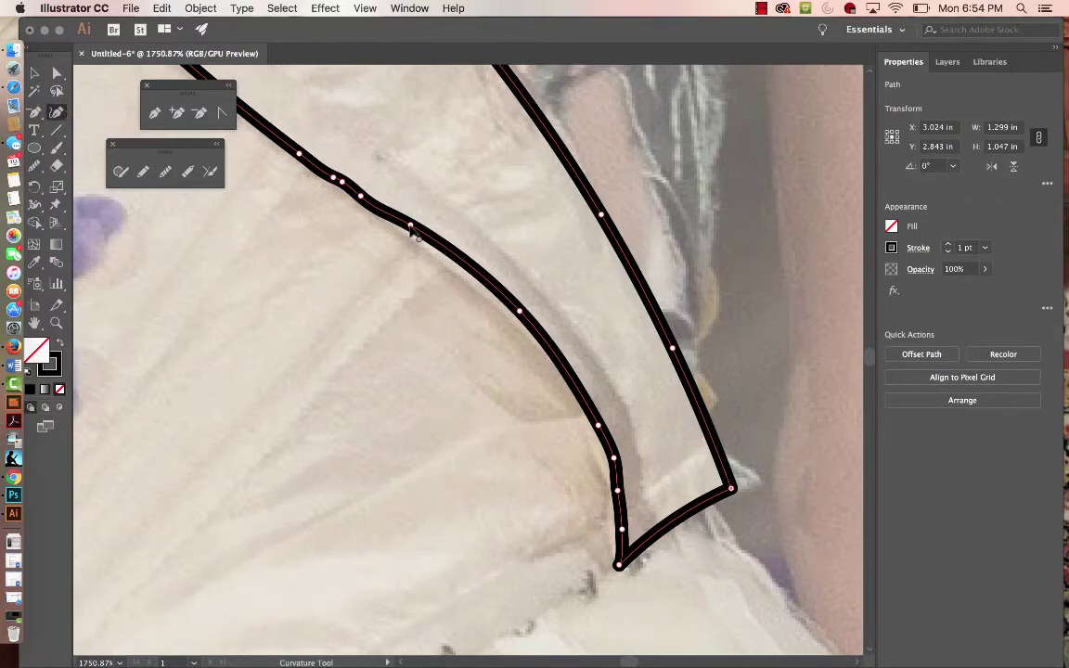
drag(411, 229, 415, 238)
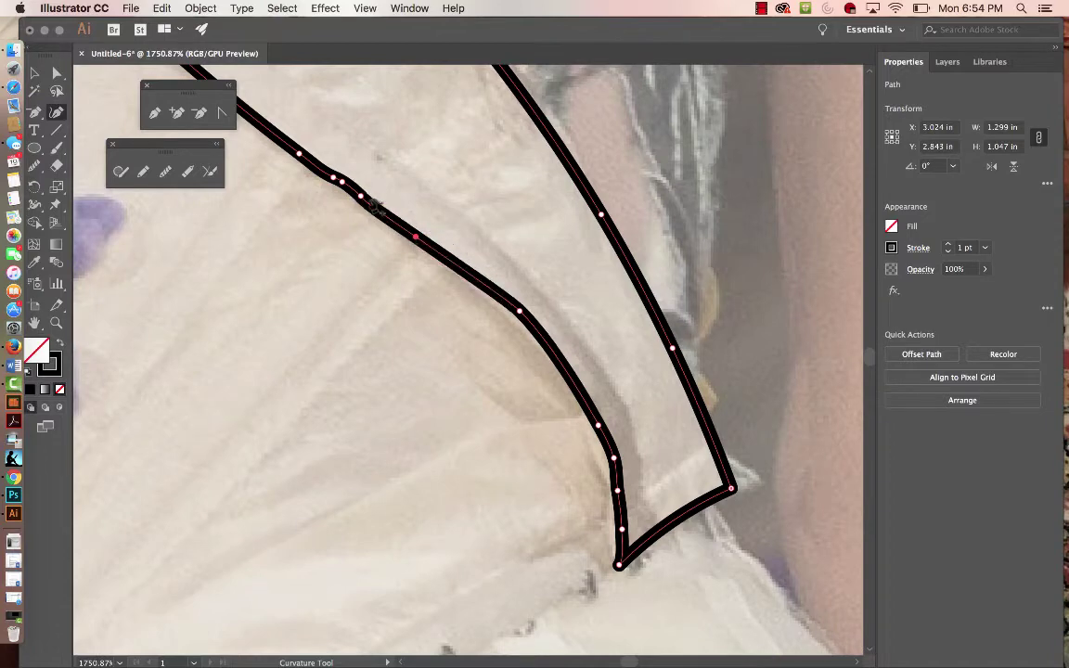
mouse_move(341, 183)
mouse_down()
mouse_move(353, 186)
mouse_move(345, 191)
mouse_up()
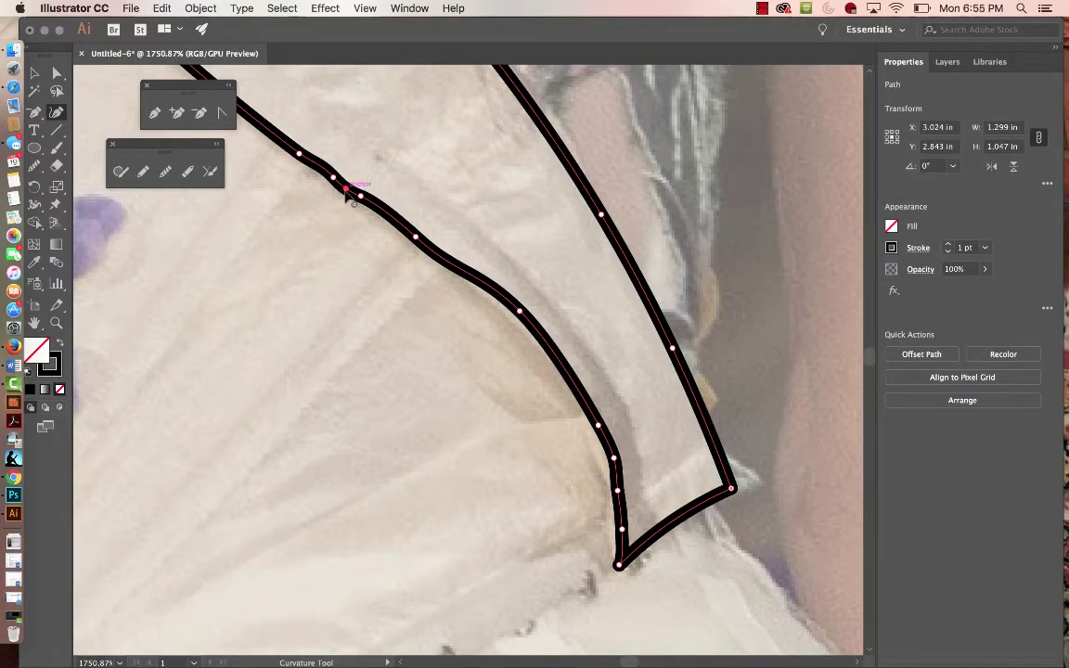
key(Delete)
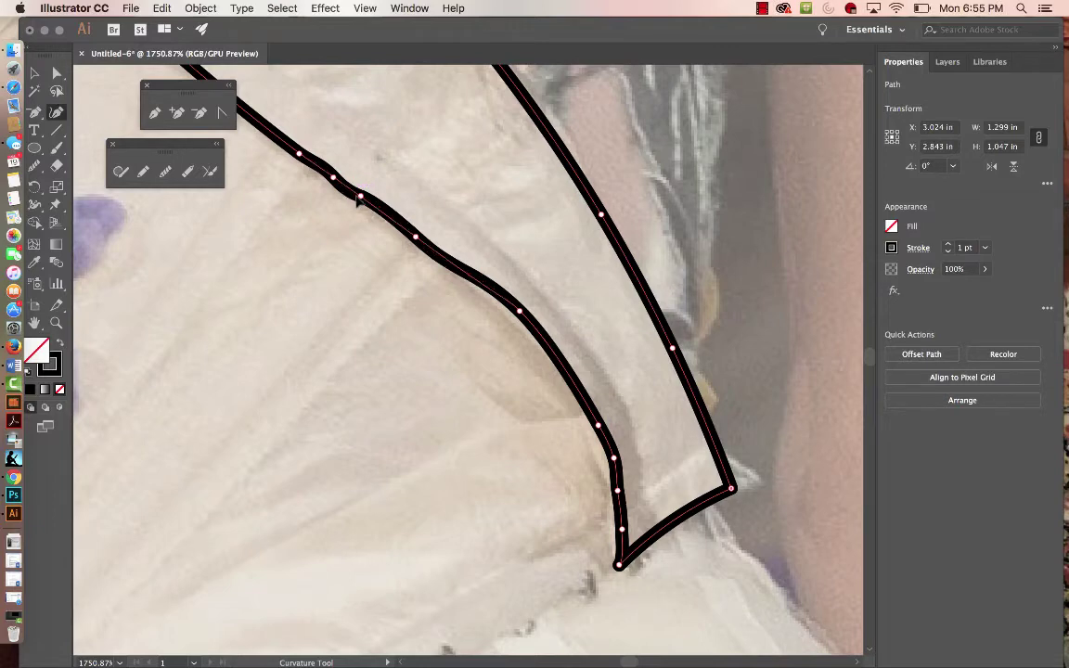
click(520, 311)
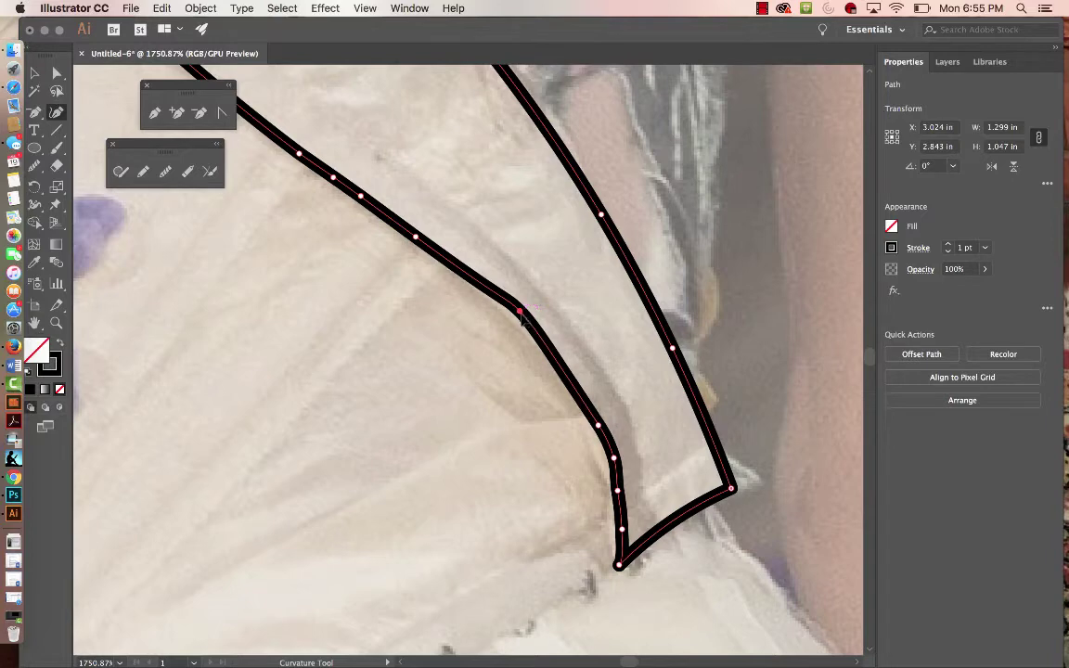
drag(522, 316, 548, 350)
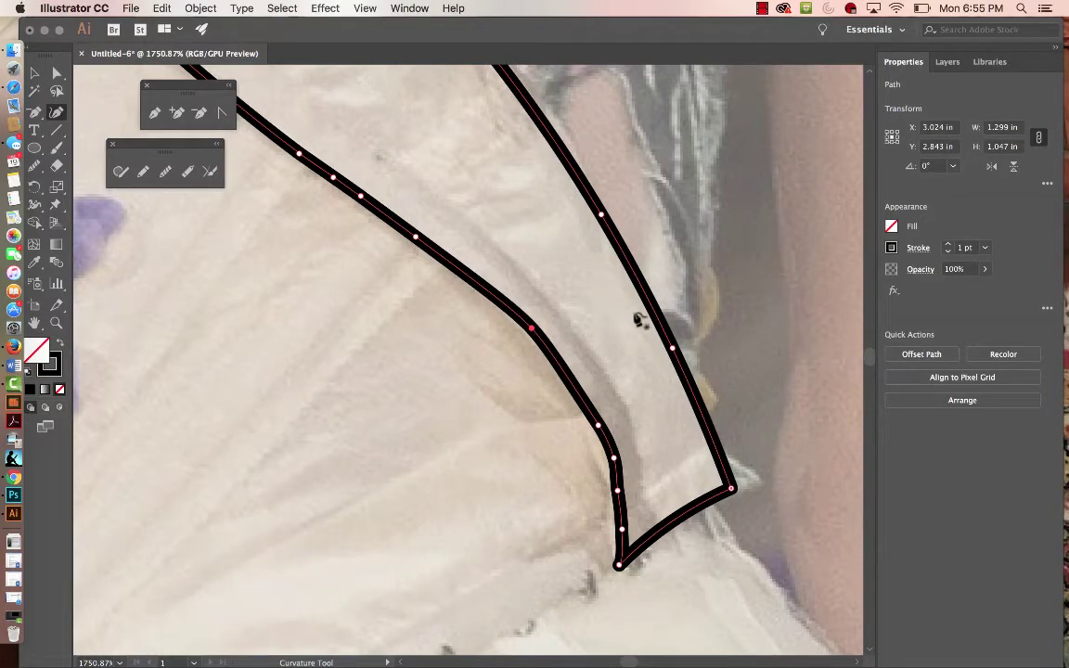
Step: Adjust the curve at the bend above the waist tip with the Curvature tool, and deselect the band
key(z)
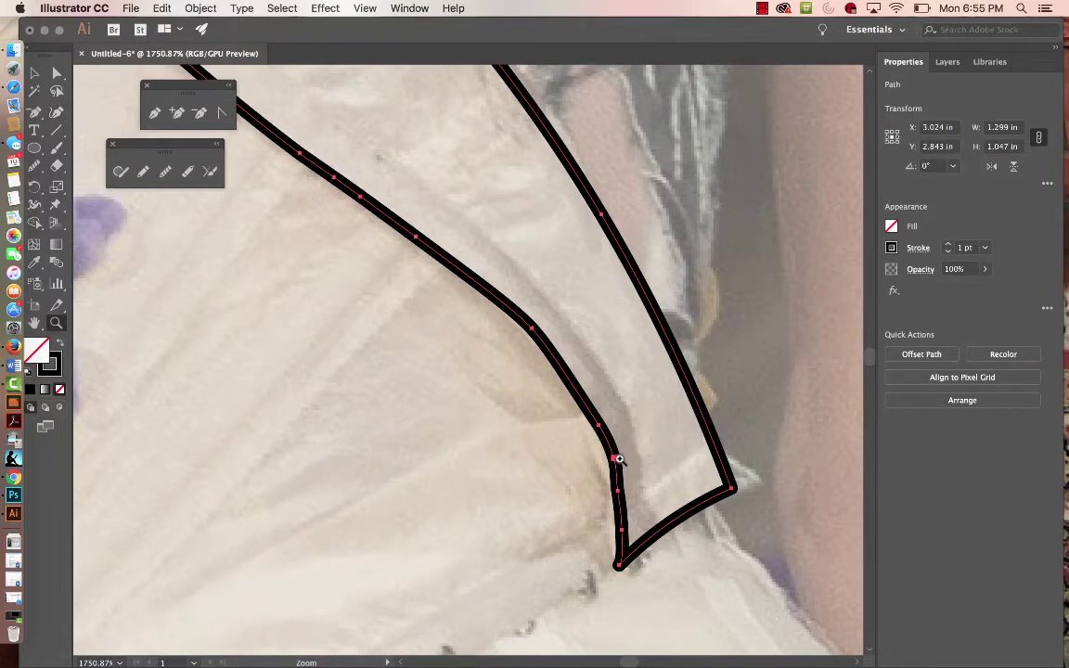
click(56, 112)
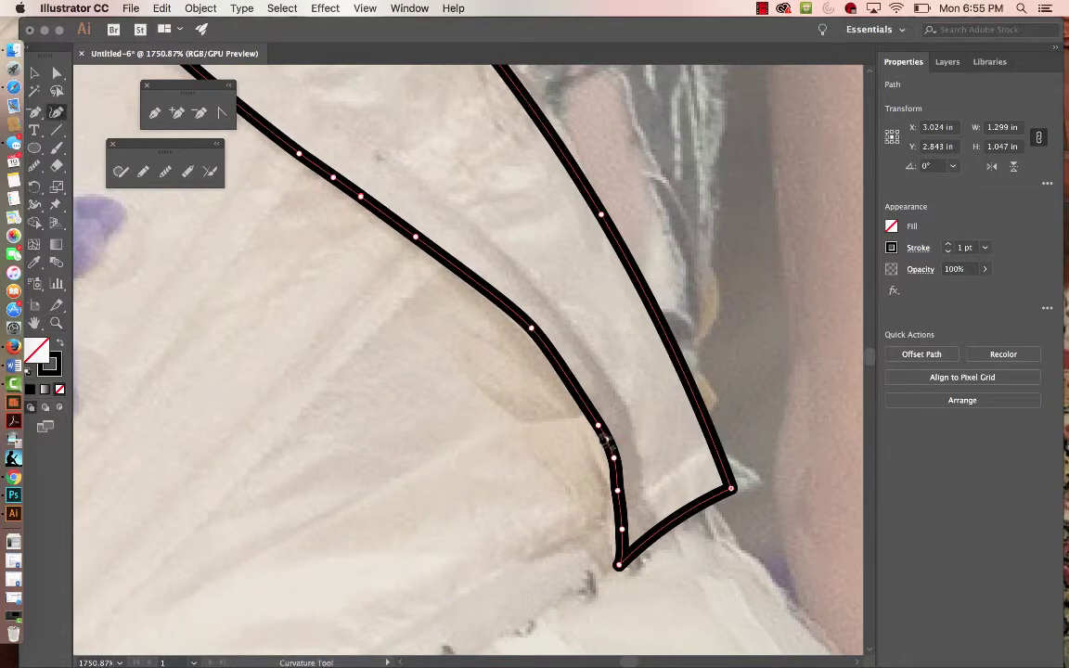
drag(594, 436, 594, 415)
click(580, 399)
key(v)
click(554, 414)
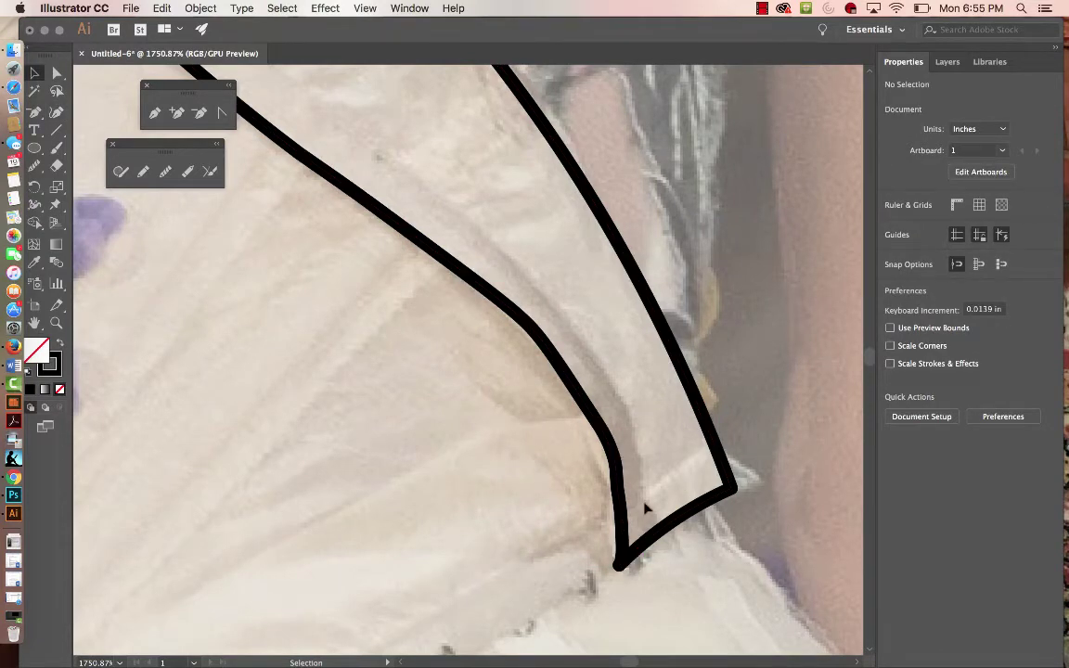
Step: Reselect the band outline and smooth the bend just above its waist tip with the Smooth tool
key(z)
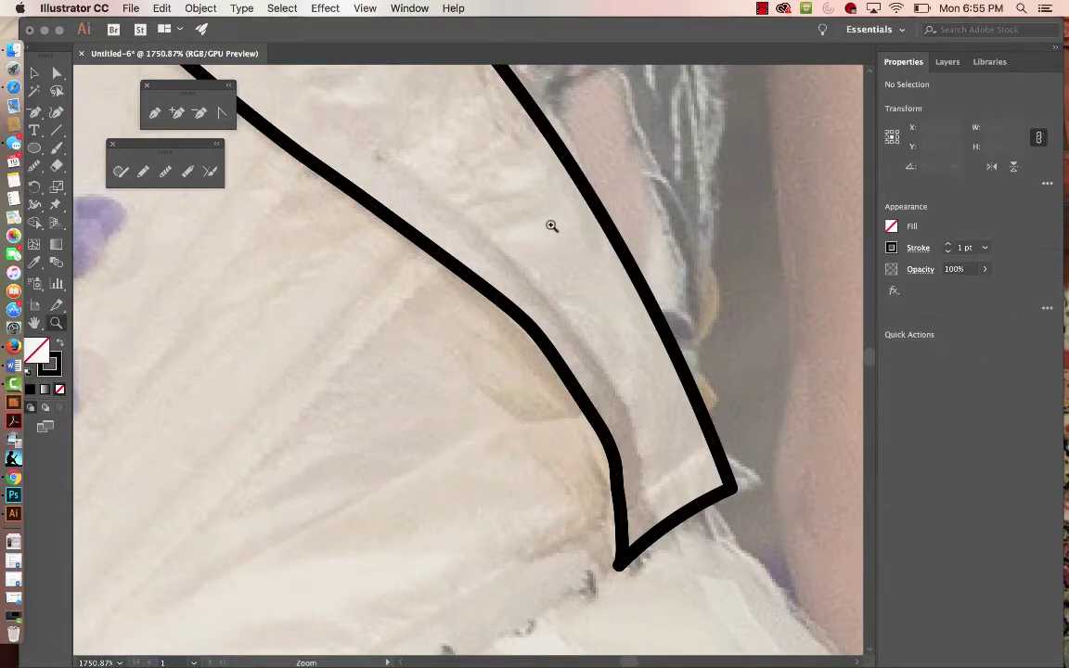
drag(551, 226, 575, 389)
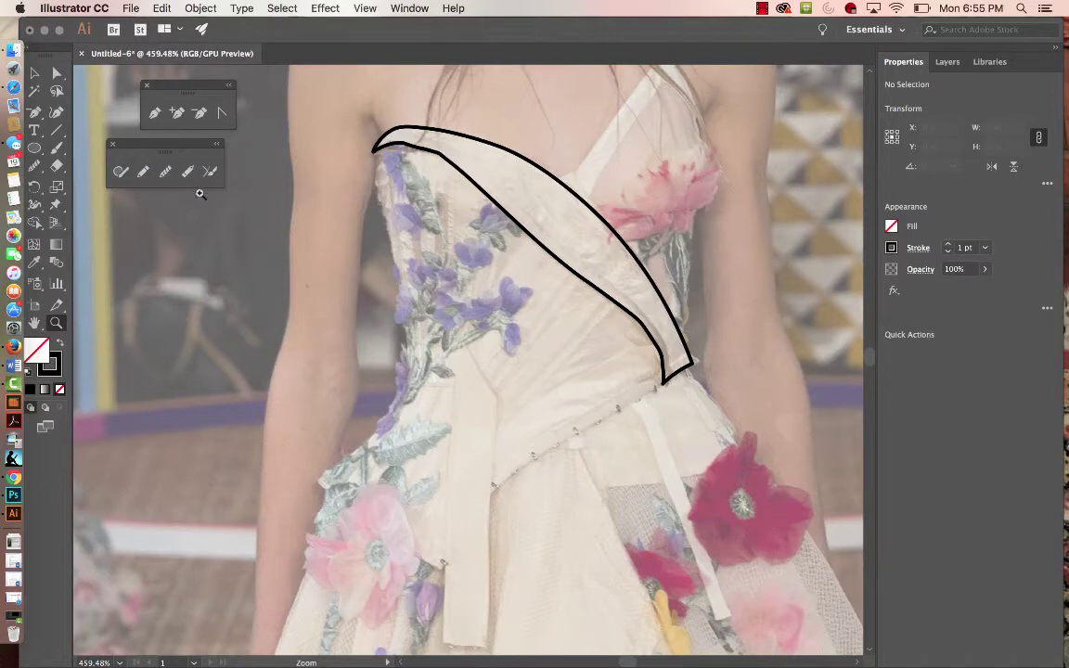
click(167, 172)
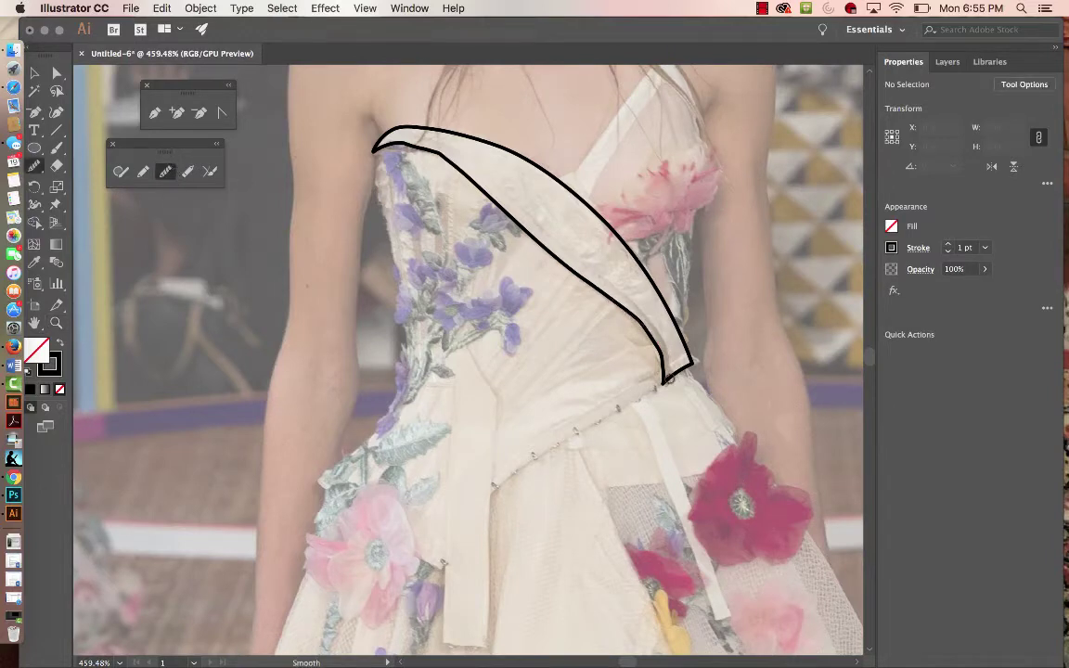
key(v)
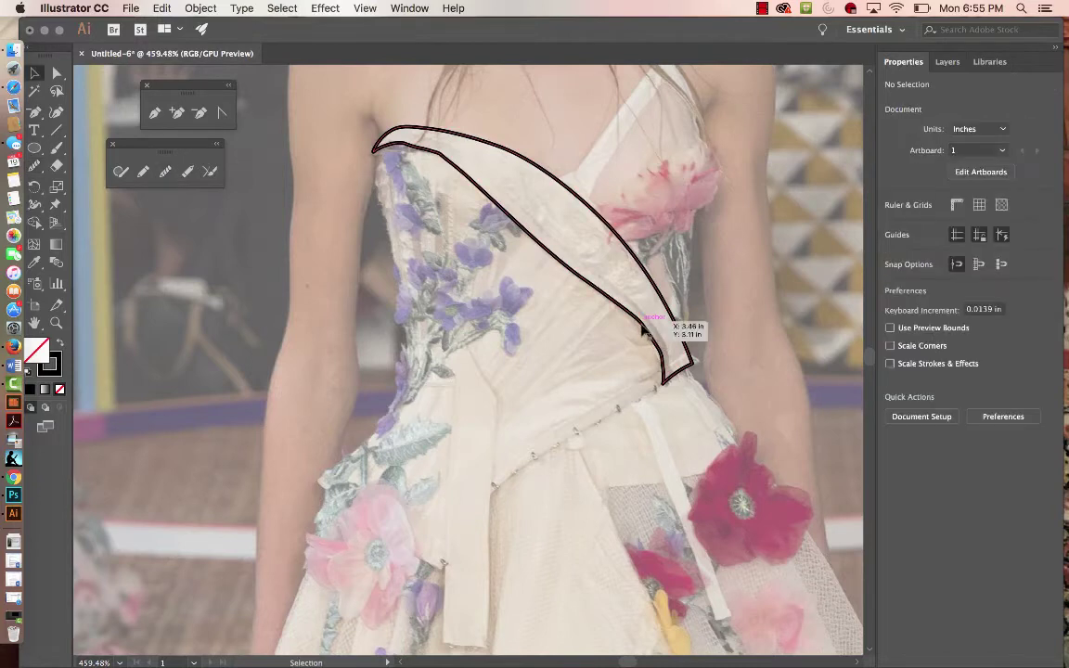
click(577, 290)
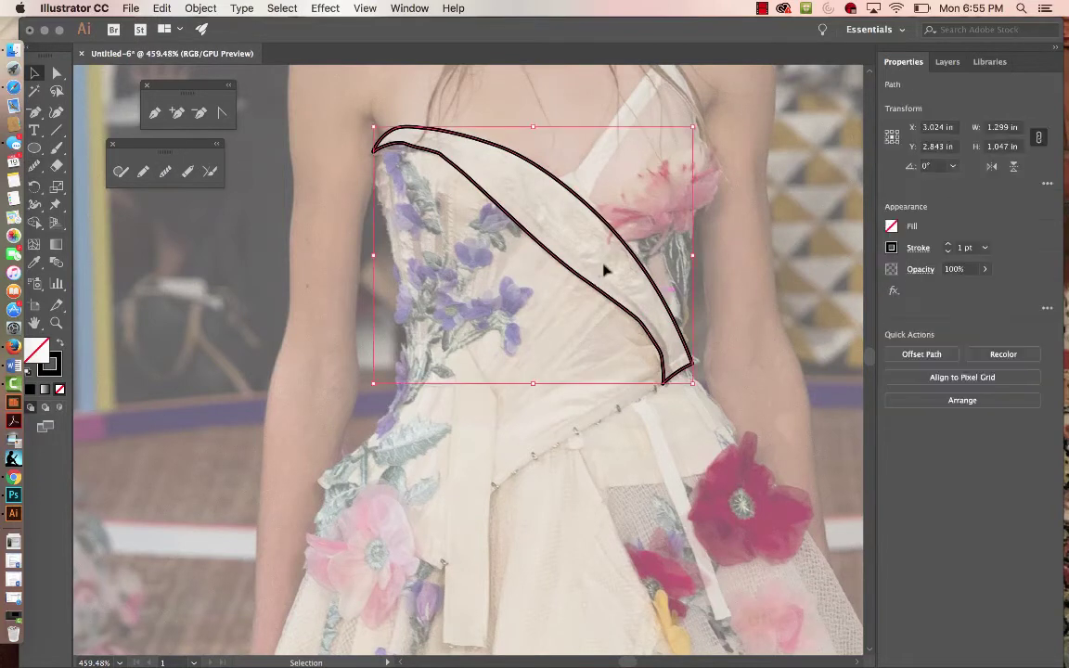
click(165, 172)
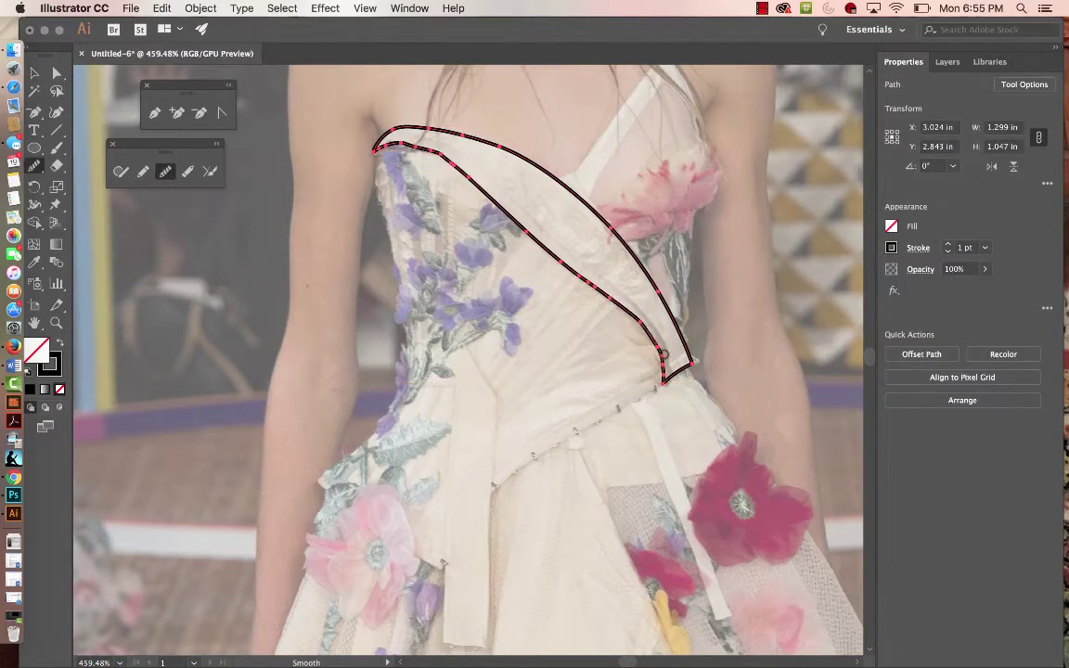
drag(662, 353, 647, 328)
Step: Apply the variable width profile with two bulges to the band's 1 pt stroke and flip the profile along the path
click(919, 248)
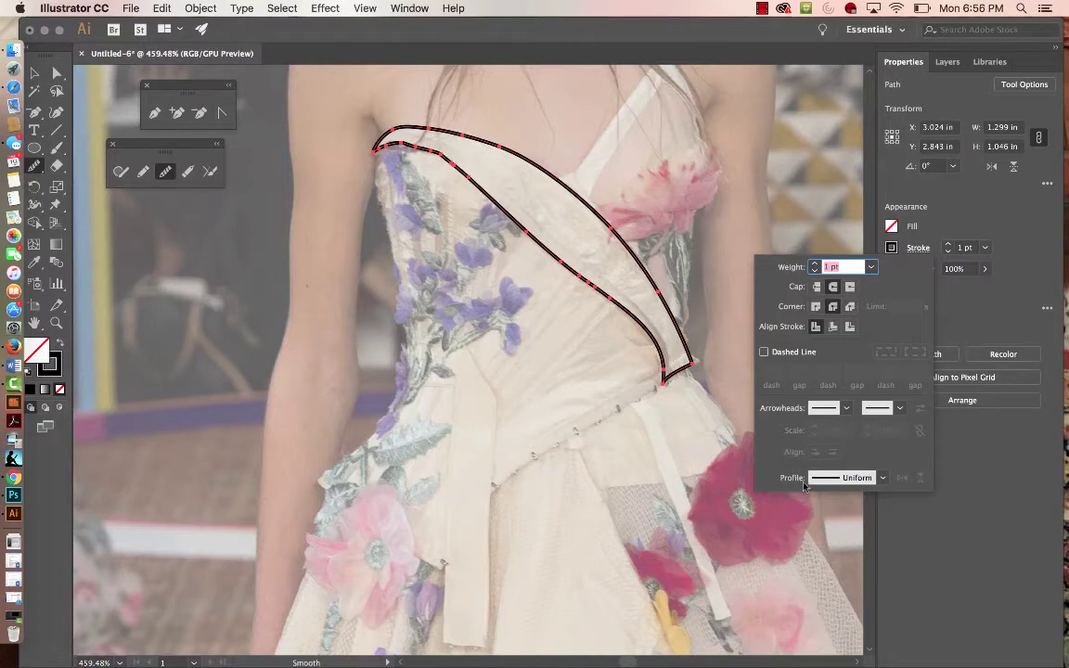
click(882, 478)
click(859, 550)
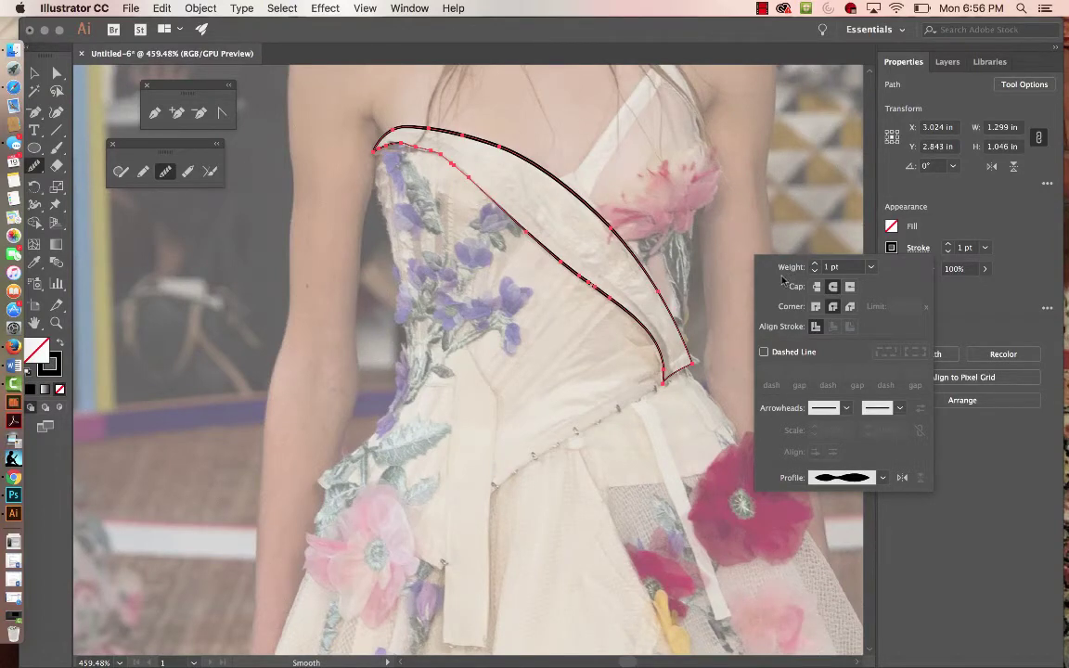
click(901, 478)
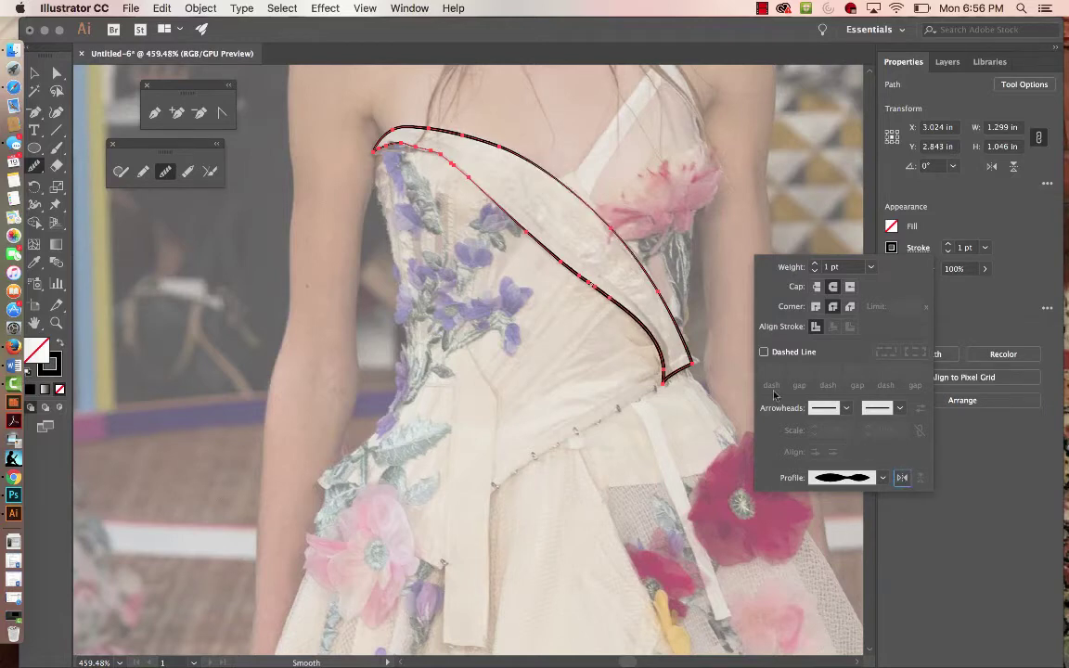
click(904, 477)
click(903, 478)
click(902, 478)
click(903, 478)
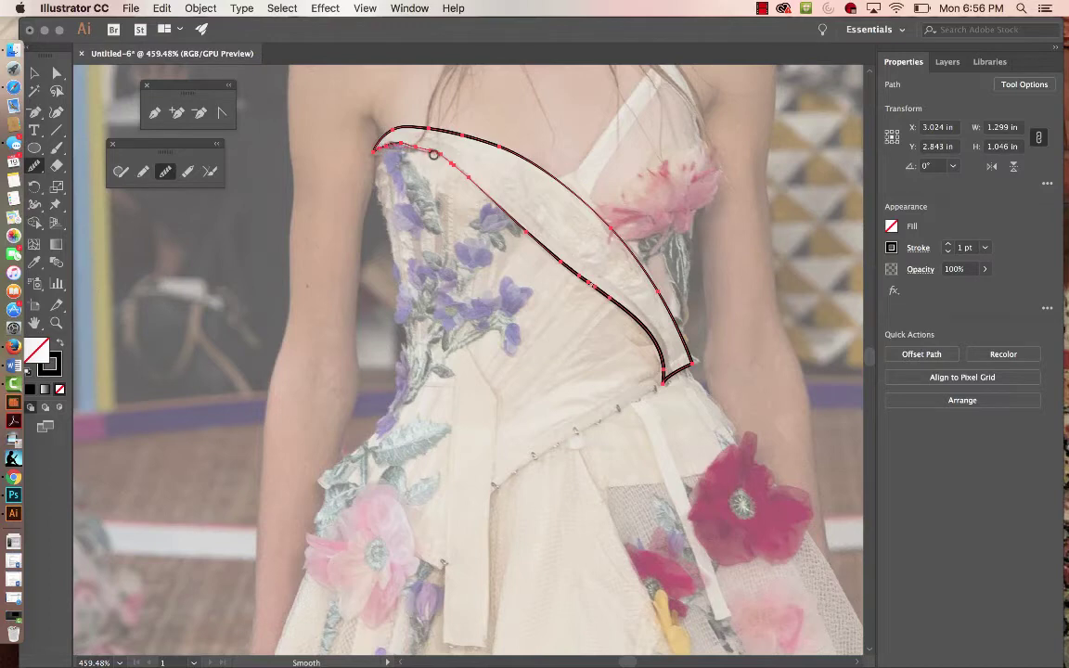
Step: Smooth the upper stretch of the band's lower edge near the underarm corner, and deselect the band
drag(434, 155, 454, 174)
drag(390, 141, 466, 185)
mouse_move(396, 143)
mouse_down()
mouse_move(477, 185)
mouse_move(380, 138)
mouse_move(373, 188)
mouse_up()
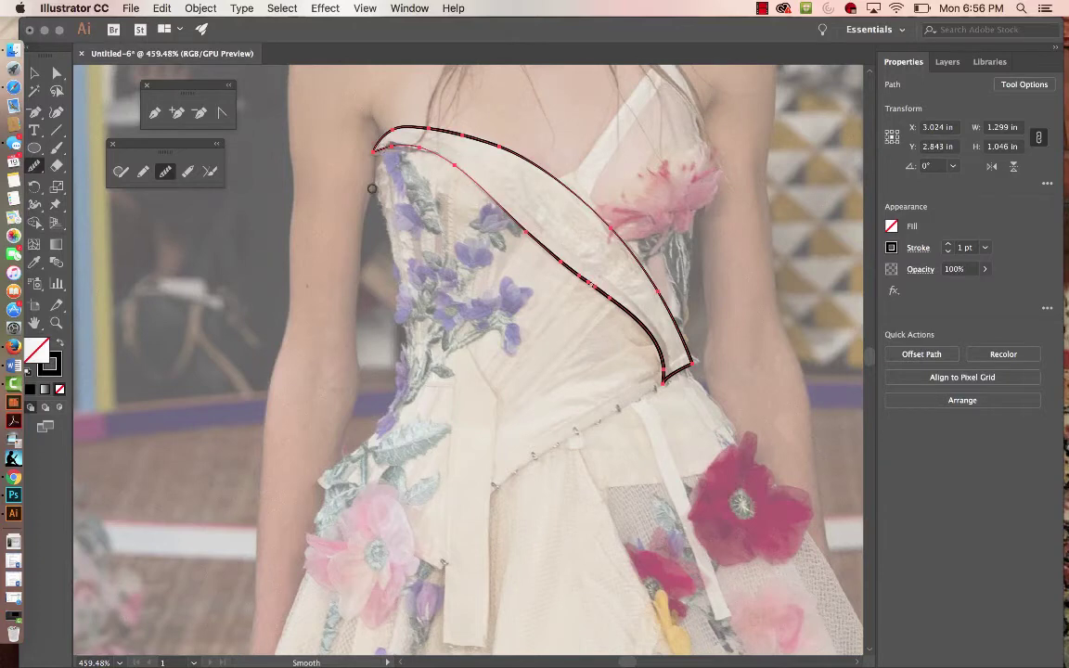
key(v)
click(830, 206)
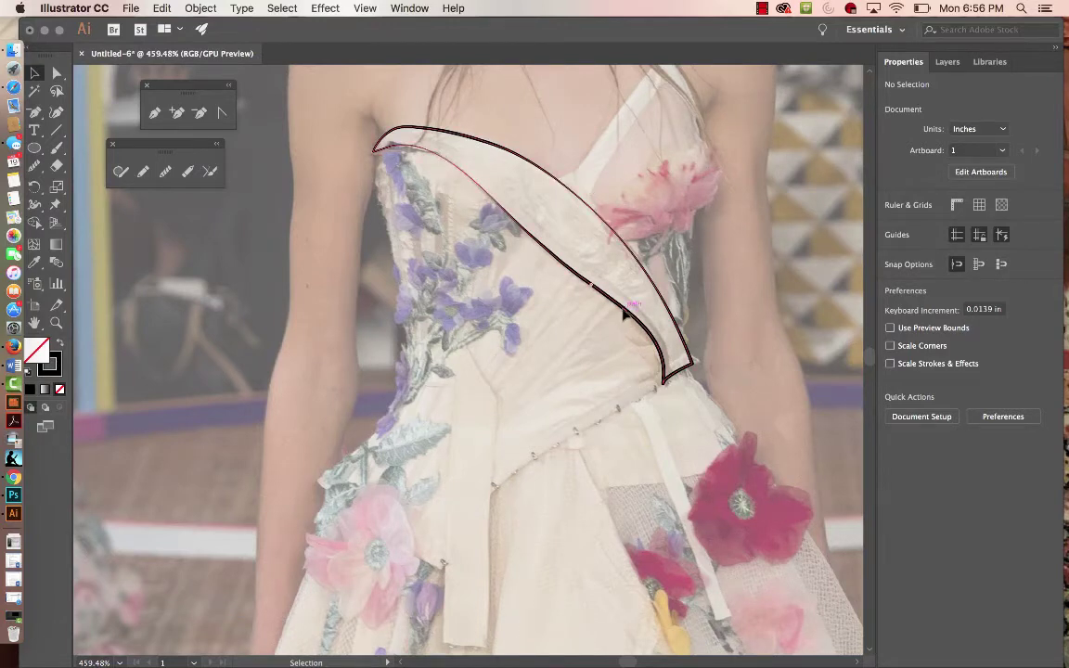
click(626, 312)
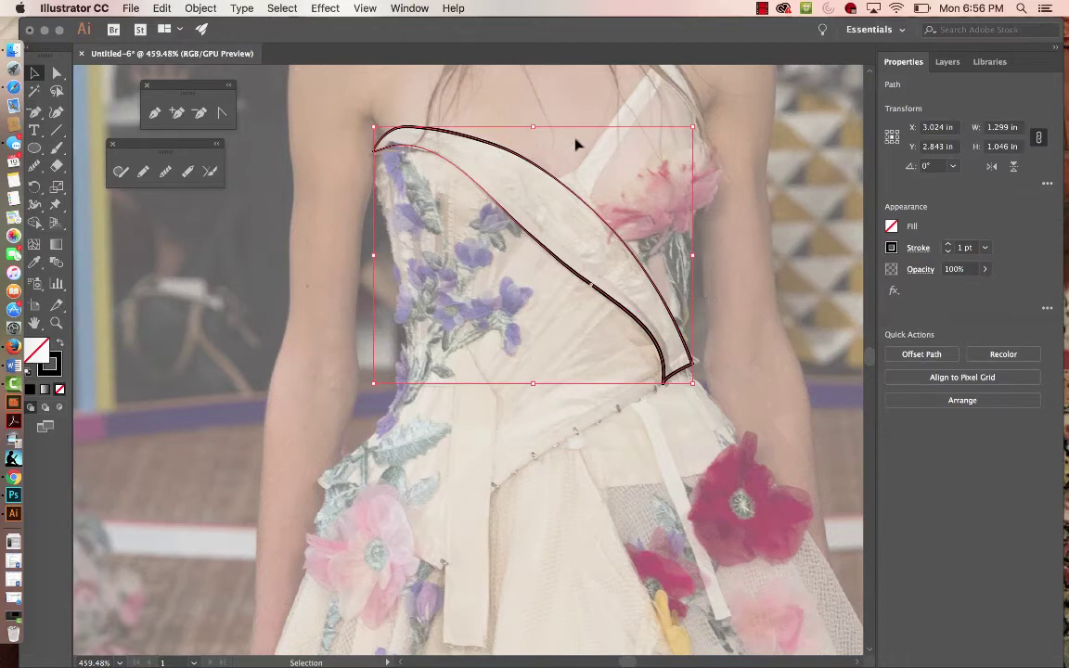
click(759, 289)
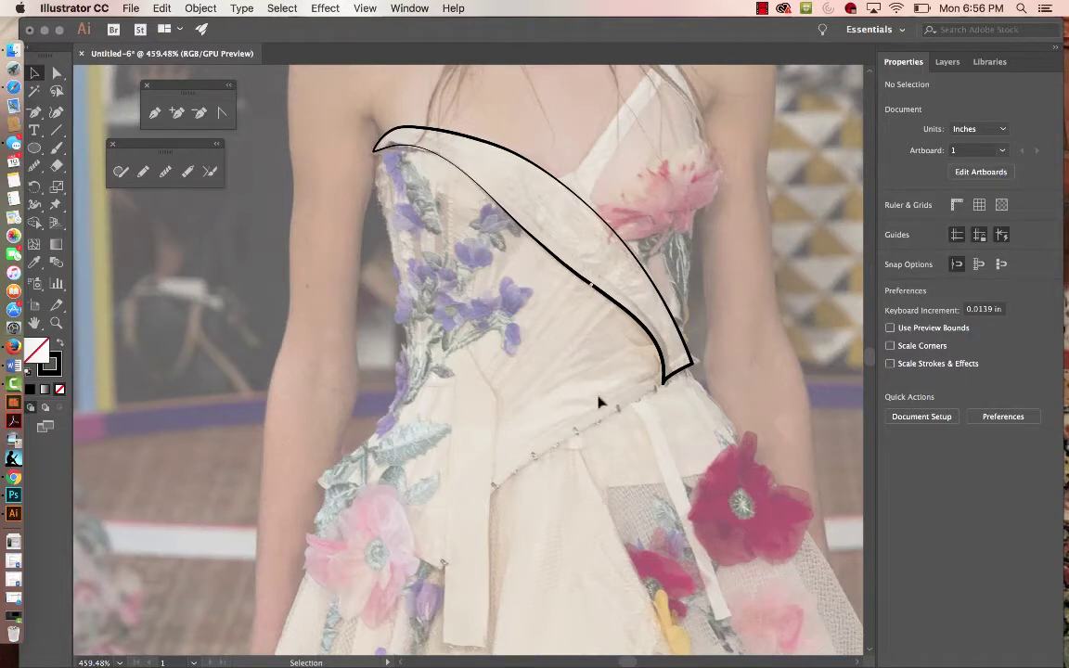
Step: Trace the dress's side with the Pencil tool from the underarm corner past the flowers to the hip, about 0.37 in wide and 1.57 in high
scroll(575, 204, up, 3)
scroll(575, 204, right, 1)
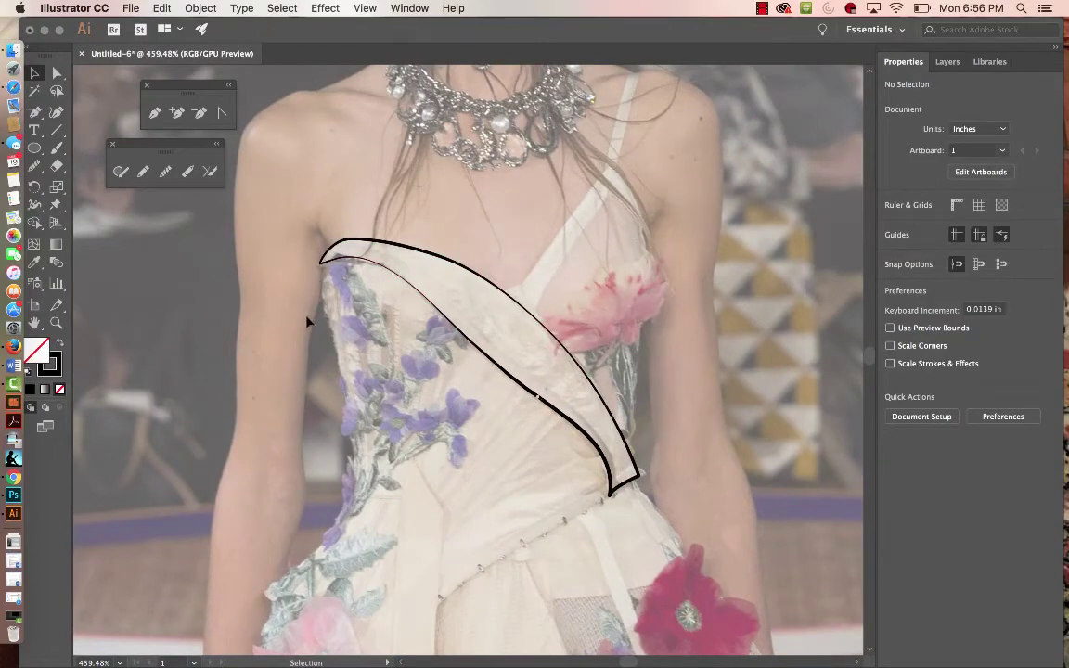
scroll(458, 424, down, 3)
scroll(458, 424, left, 3)
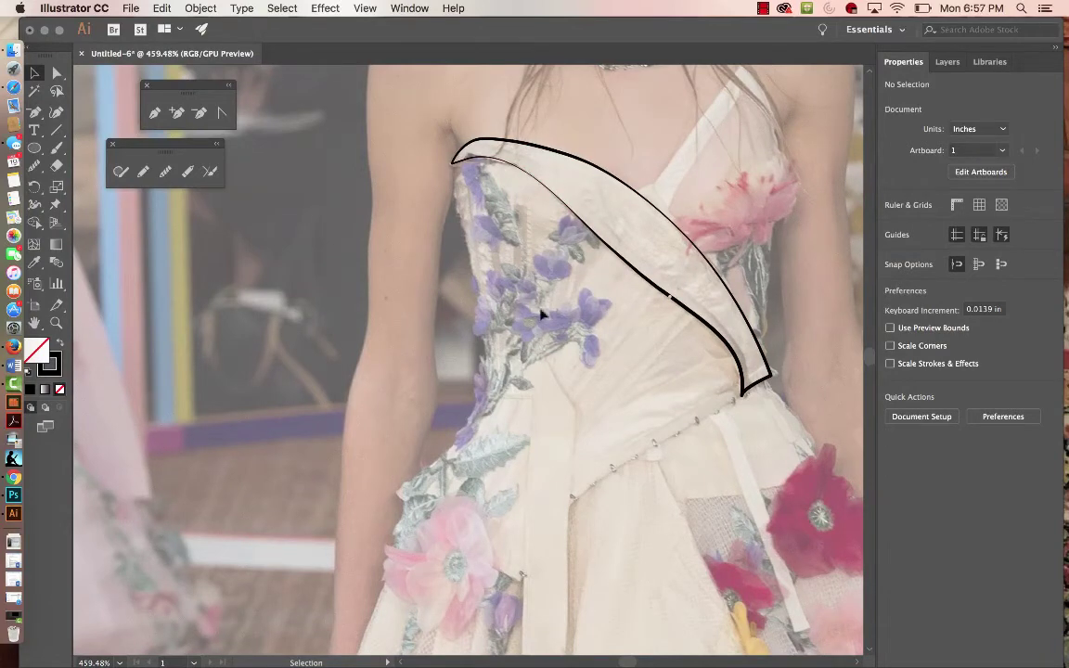
key(n)
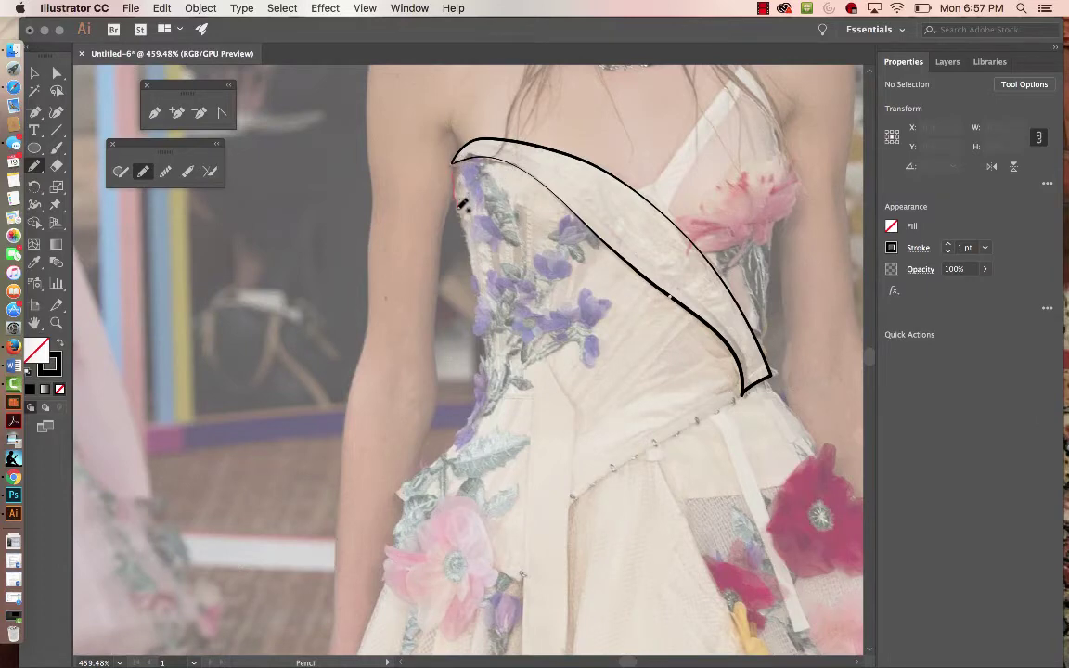
mouse_move(466, 223)
mouse_down()
mouse_move(488, 363)
mouse_move(481, 397)
mouse_move(455, 447)
mouse_move(403, 488)
mouse_move(399, 543)
mouse_up()
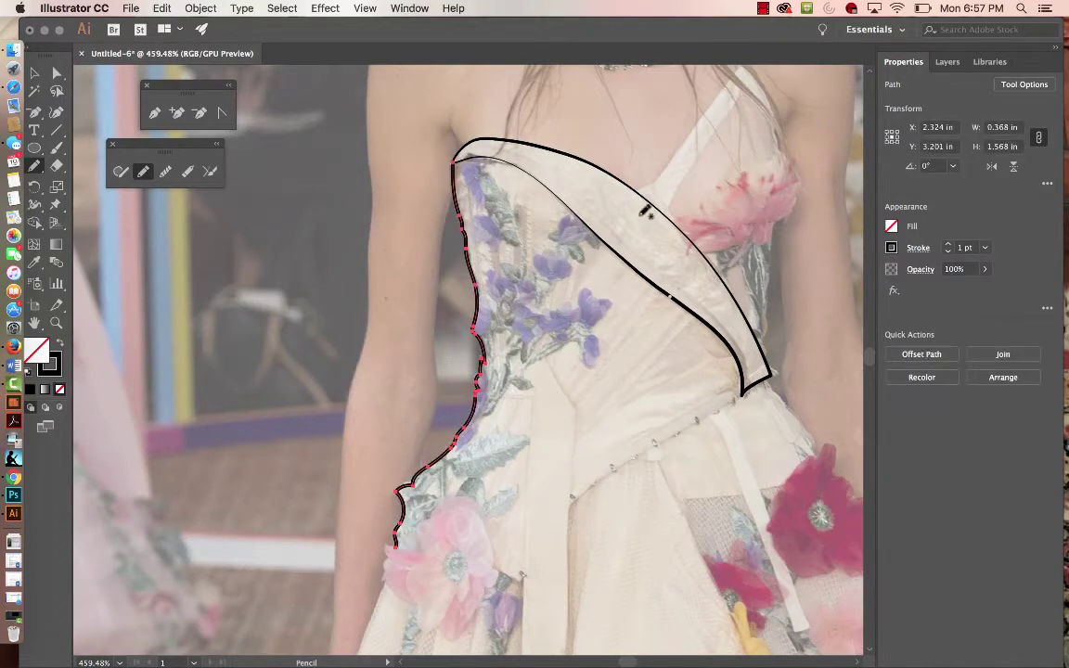
Step: Straighten the side outline with the Curvature tool by adjusting its anchor points below the underarm and at the notch beside the purple petals
key(z)
mouse_move(501, 290)
mouse_down()
mouse_move(570, 325)
mouse_move(694, 343)
mouse_move(544, 279)
mouse_move(721, 268)
mouse_move(692, 363)
mouse_move(665, 331)
mouse_up()
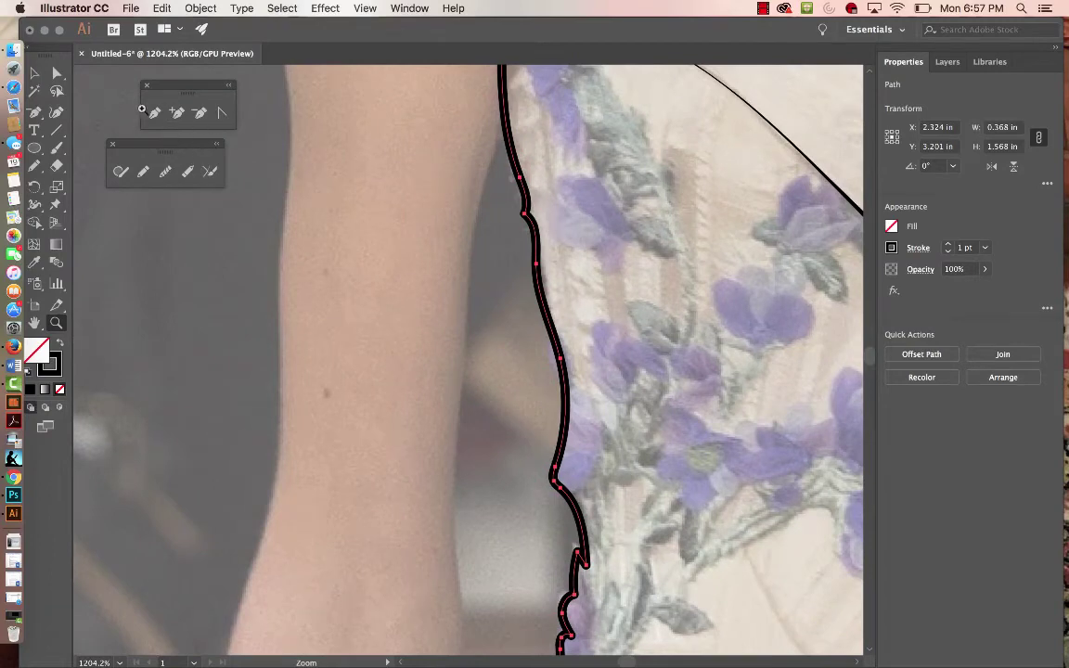
click(55, 111)
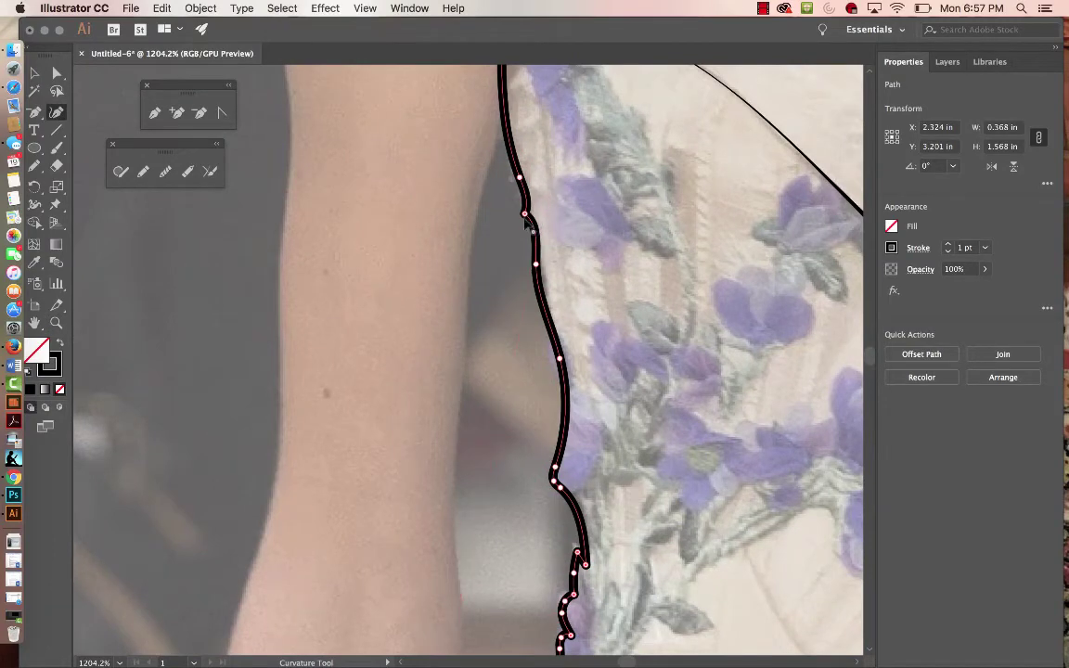
drag(524, 215, 531, 215)
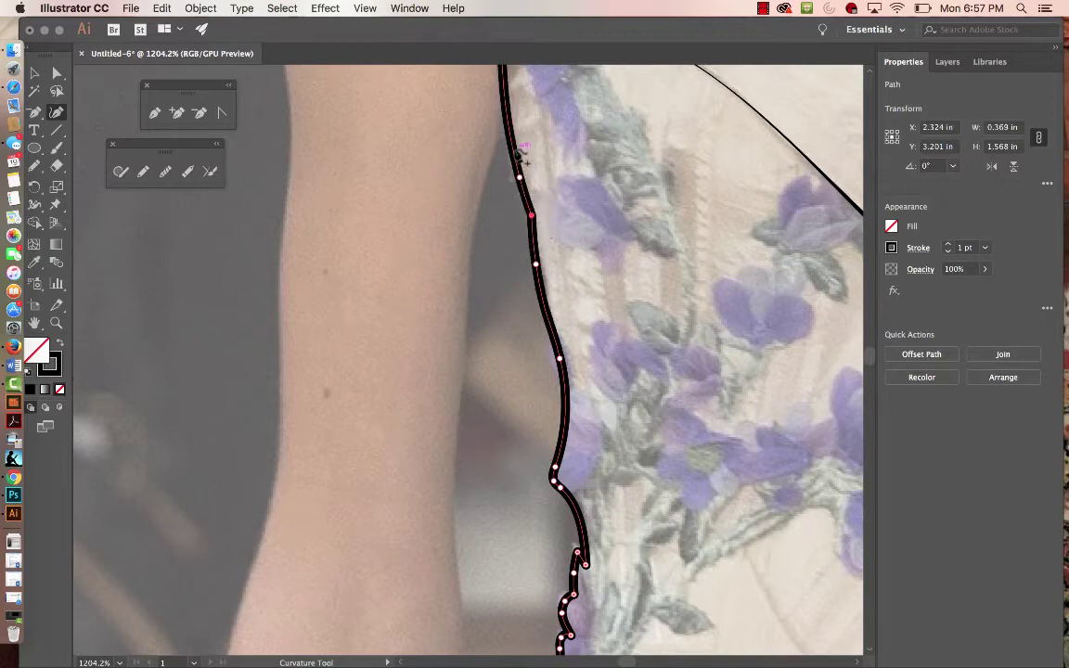
drag(507, 127, 502, 121)
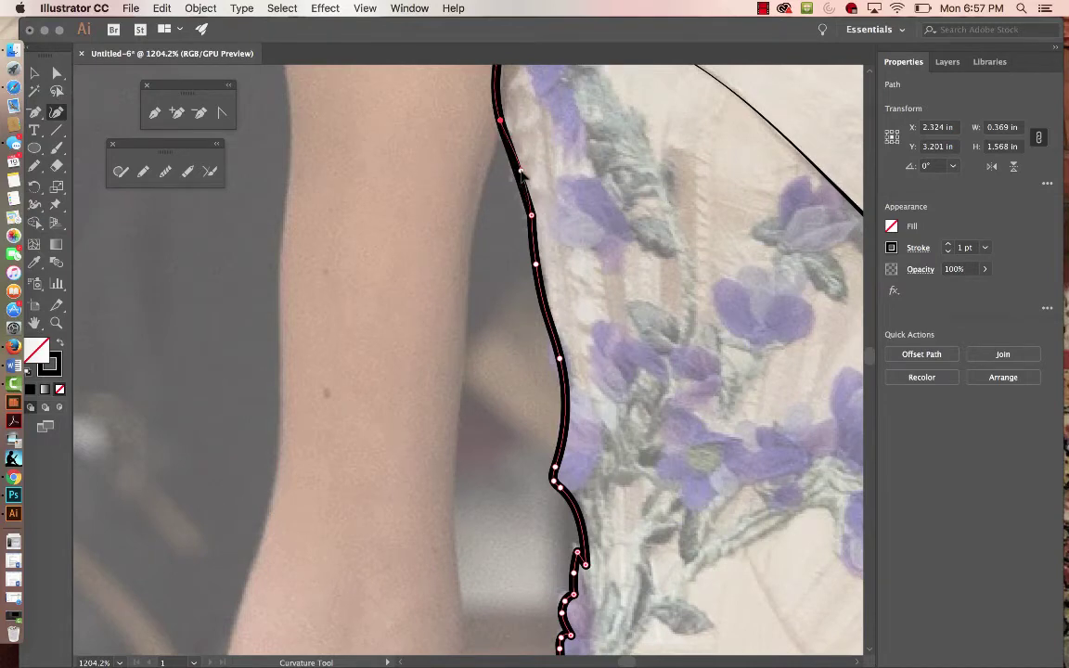
click(521, 171)
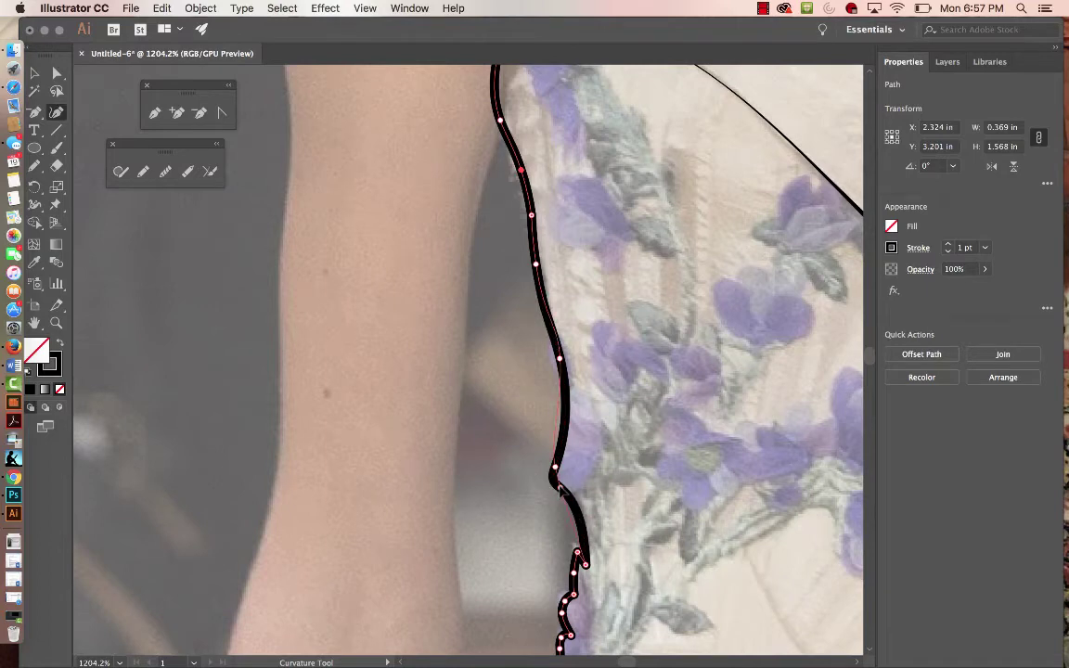
click(560, 486)
drag(553, 472, 556, 466)
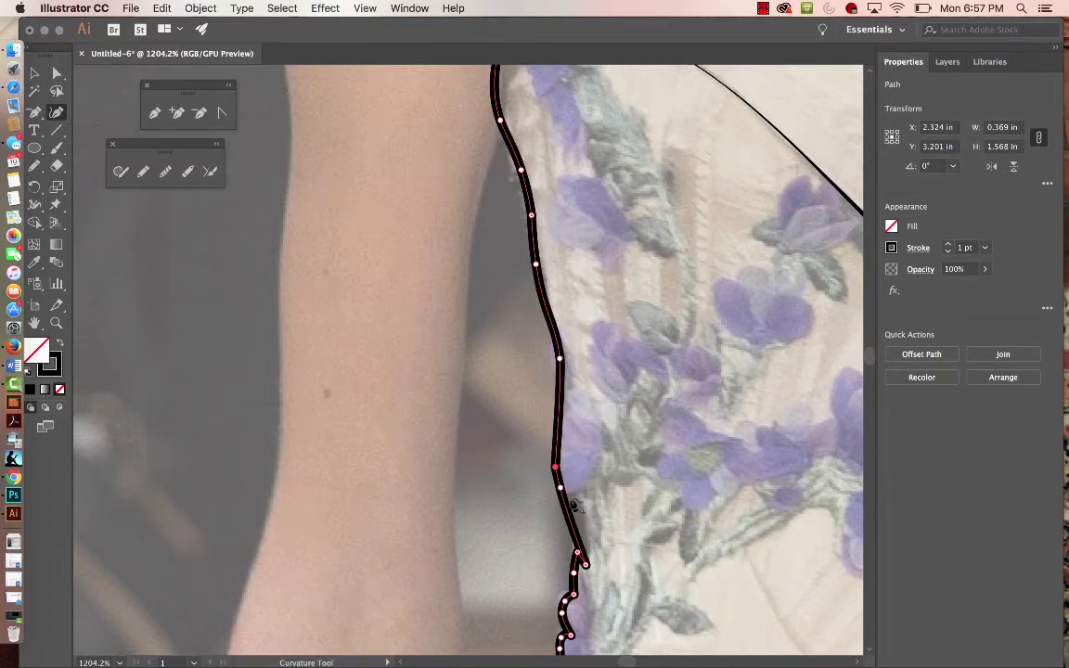
Step: Reshape the side outline with the Curvature tool around the notch beside the purple petals, merging the notch's two corner points and curving the stretch above inward
drag(554, 469, 557, 475)
click(555, 467)
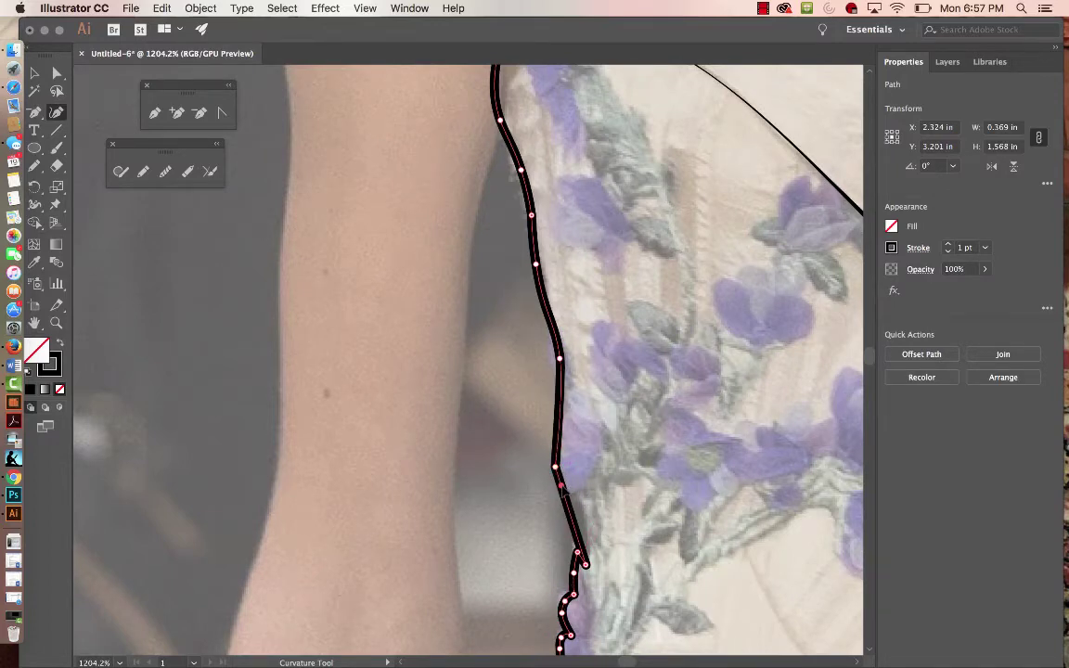
drag(556, 469, 559, 500)
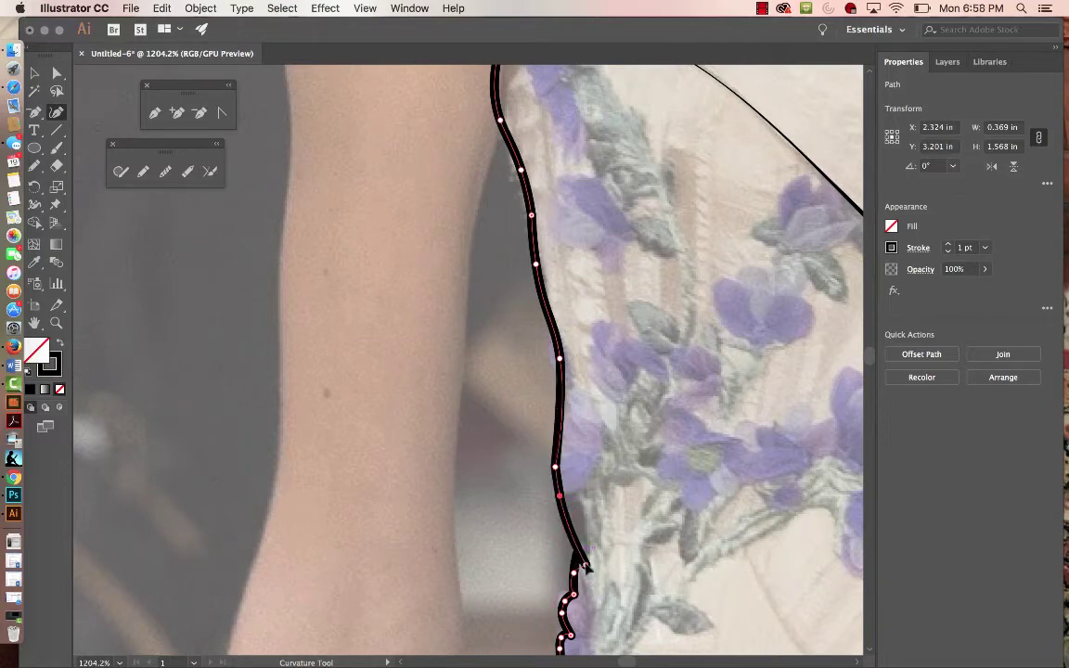
drag(577, 555, 585, 564)
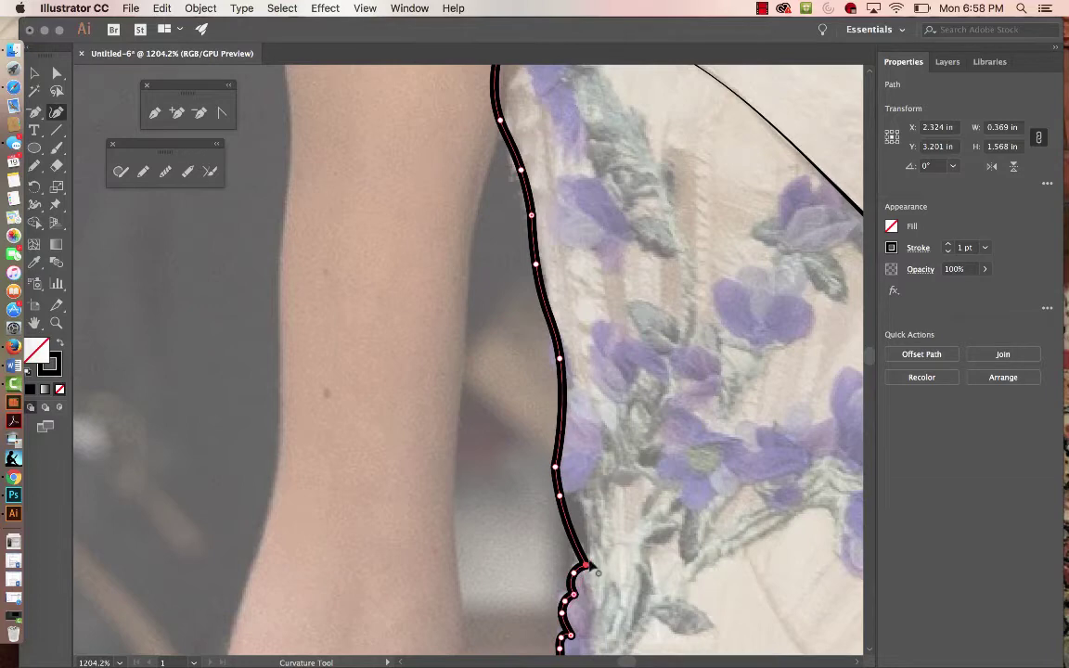
click(577, 551)
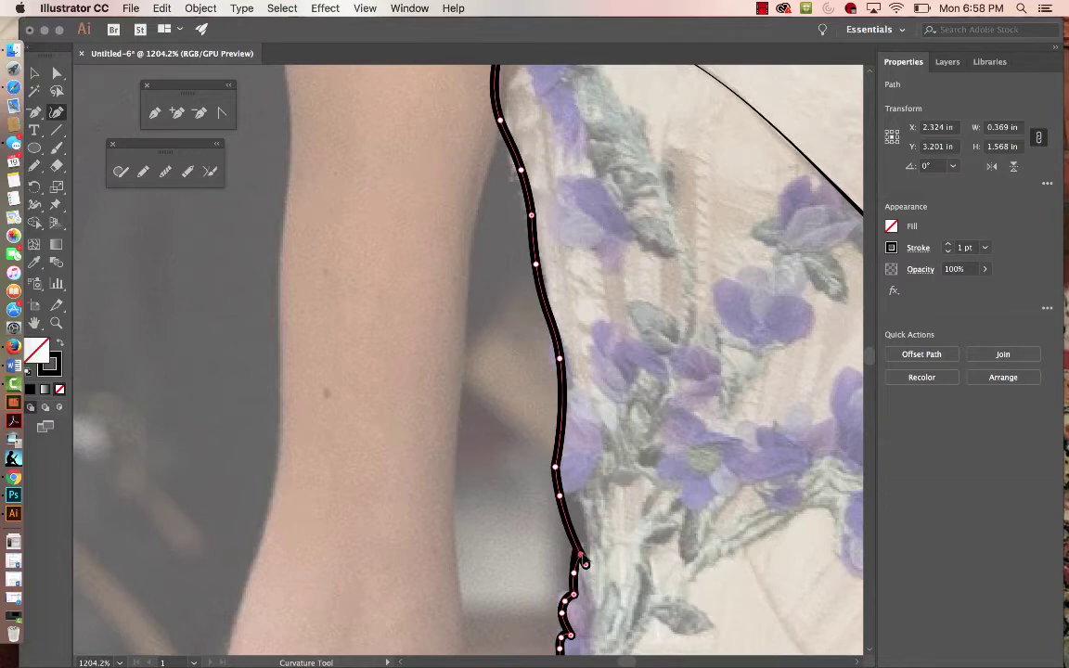
key(super+z)
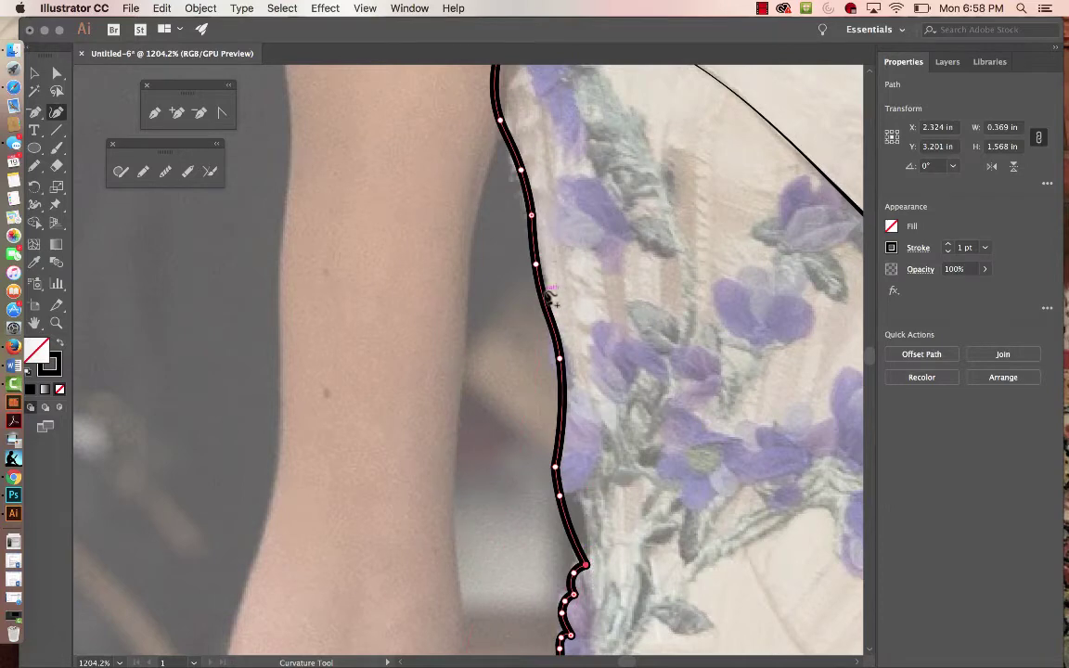
click(539, 301)
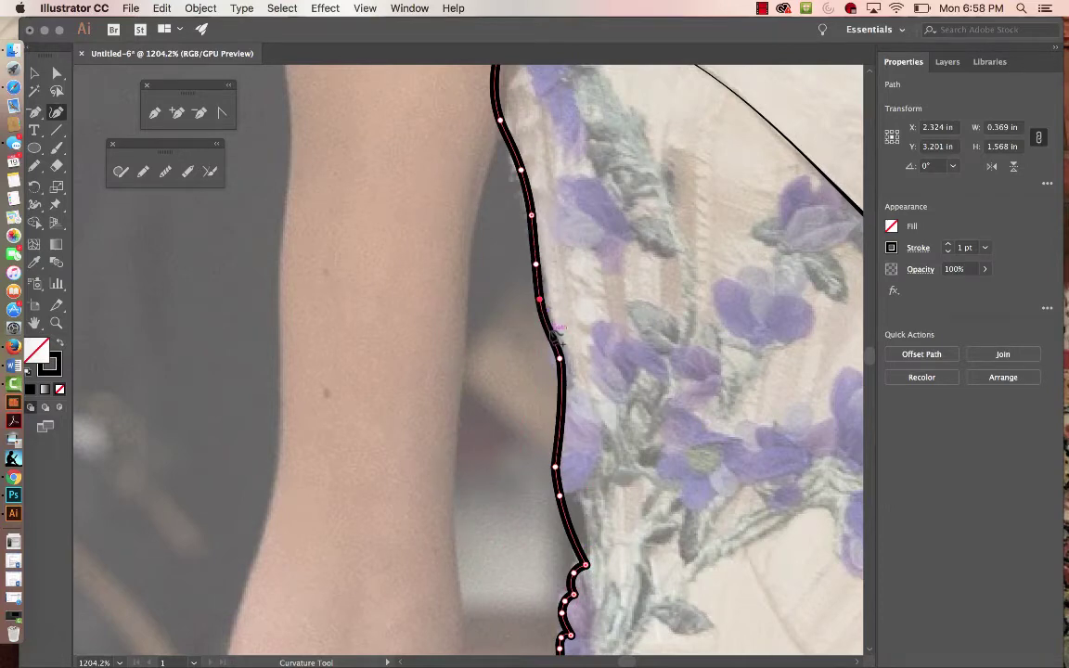
Step: Move the side outline's anchor point just below the small scallops outward along the purple petals with the Curvature tool
key(space)
drag(625, 419, 643, 238)
click(164, 172)
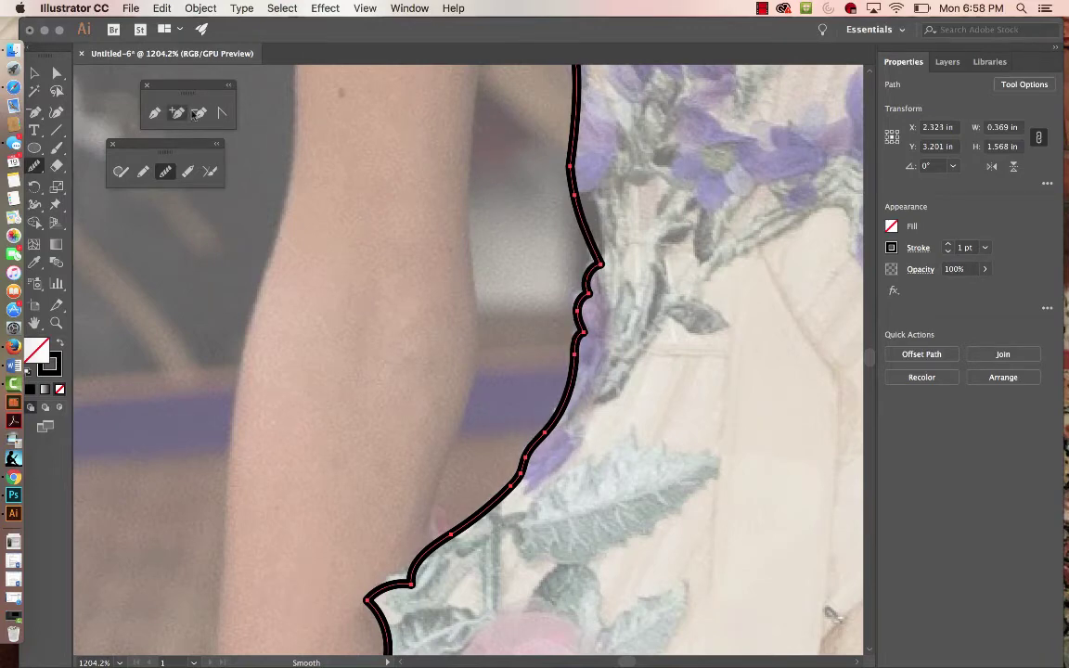
click(56, 111)
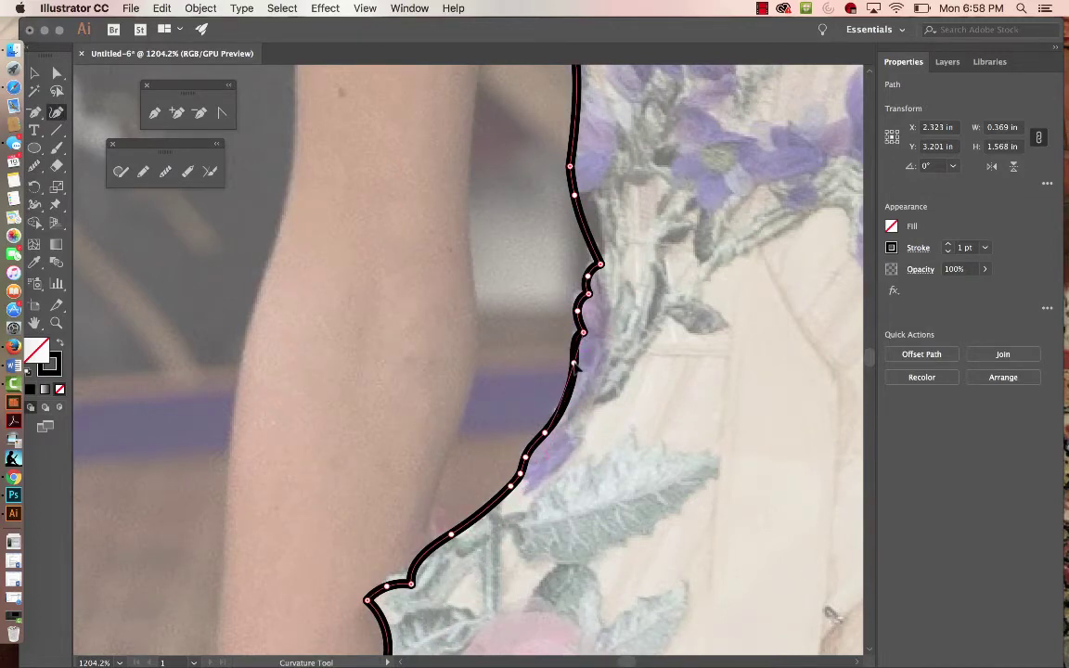
click(568, 376)
drag(566, 375, 561, 372)
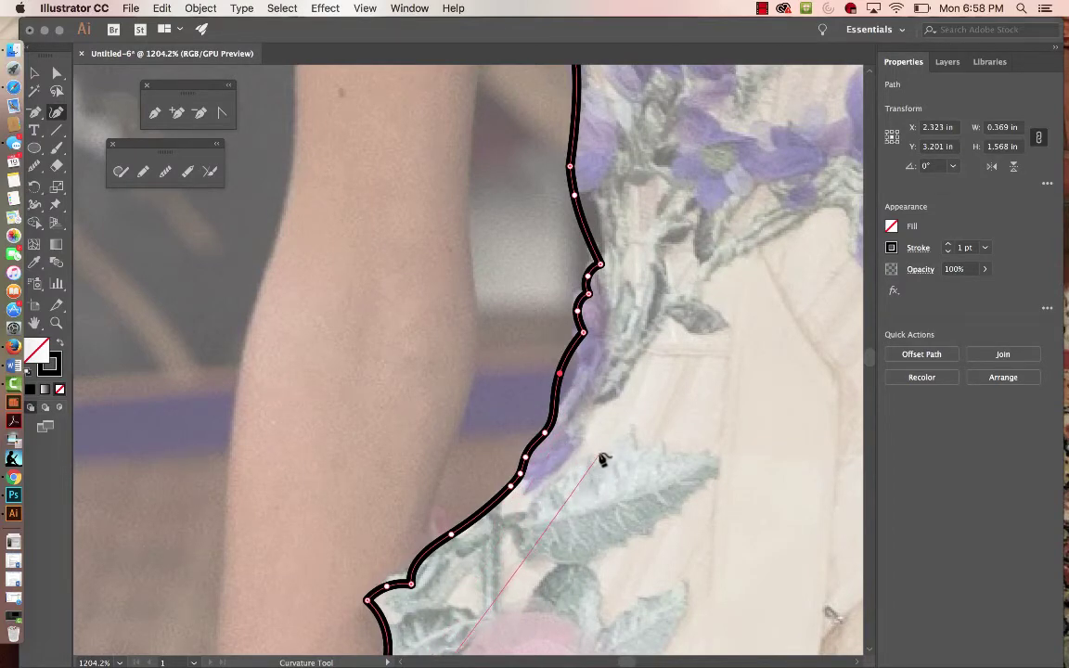
Step: Adjust the side outline's anchor points along the hip leaves above the pink flower with the Curvature tool, rounding the leaf-tip corner, and deselect the path
key(space)
drag(596, 436, 639, 270)
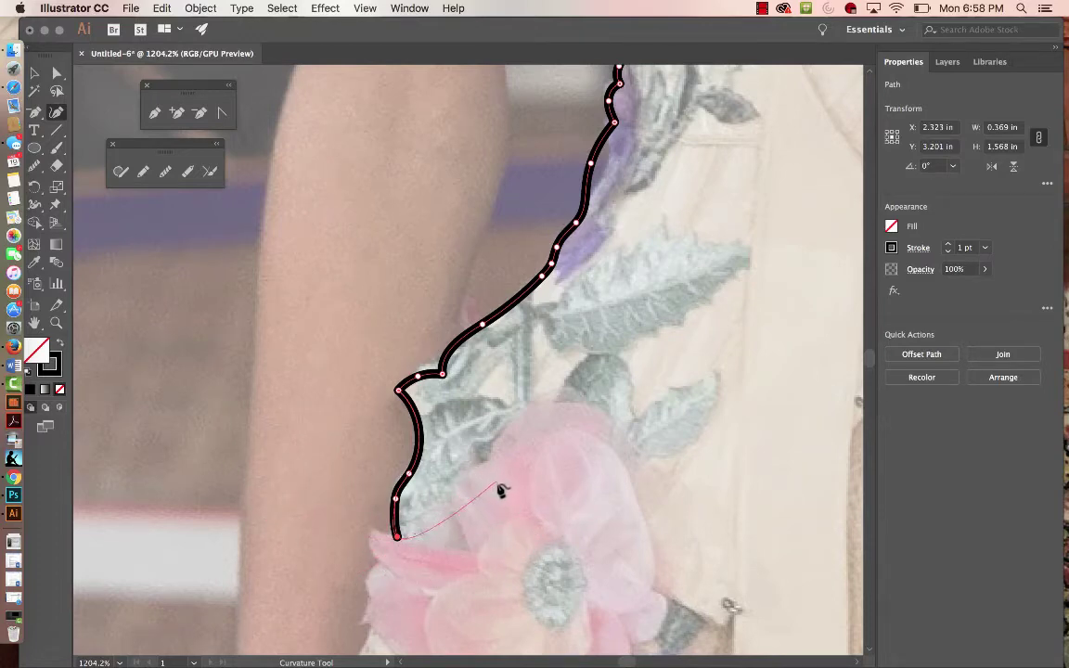
click(500, 484)
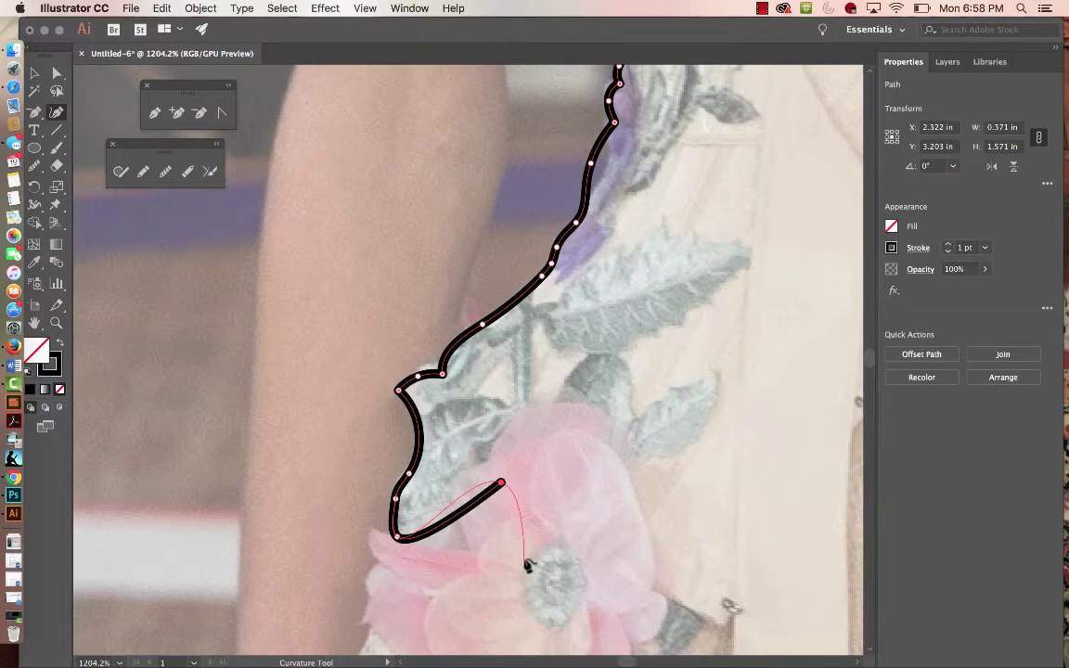
key(super+z)
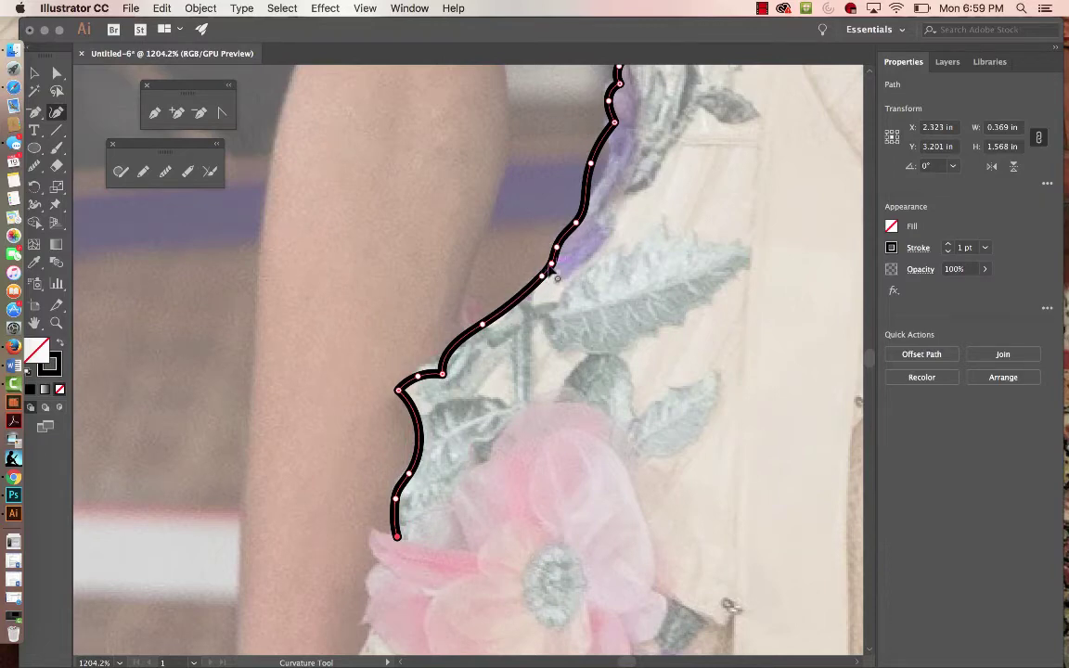
click(483, 324)
drag(482, 325, 493, 318)
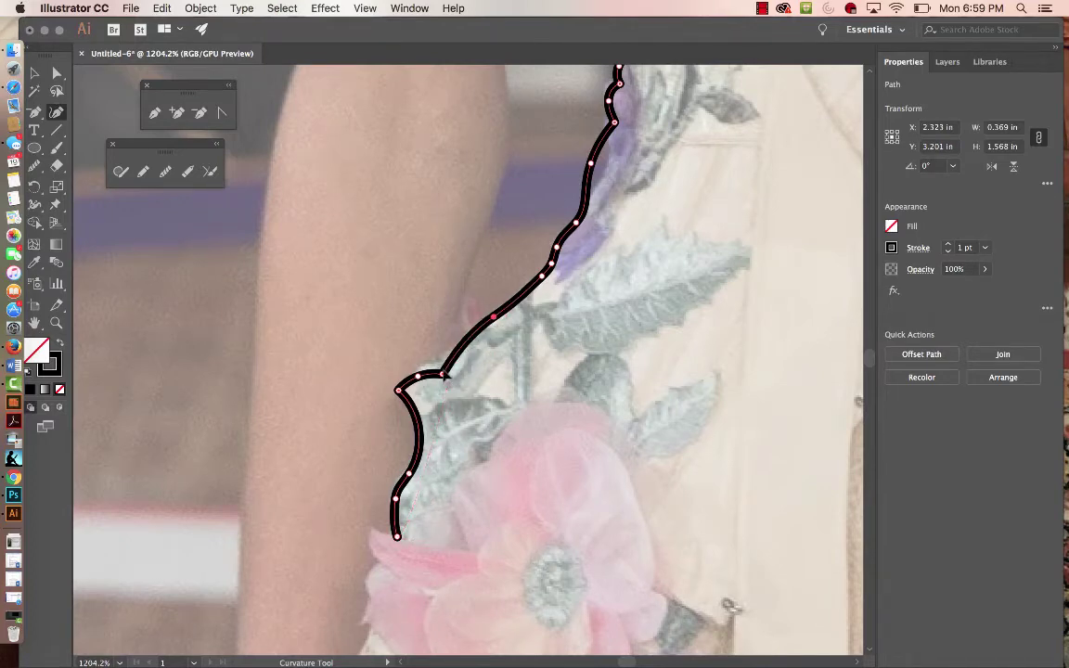
drag(442, 371, 405, 397)
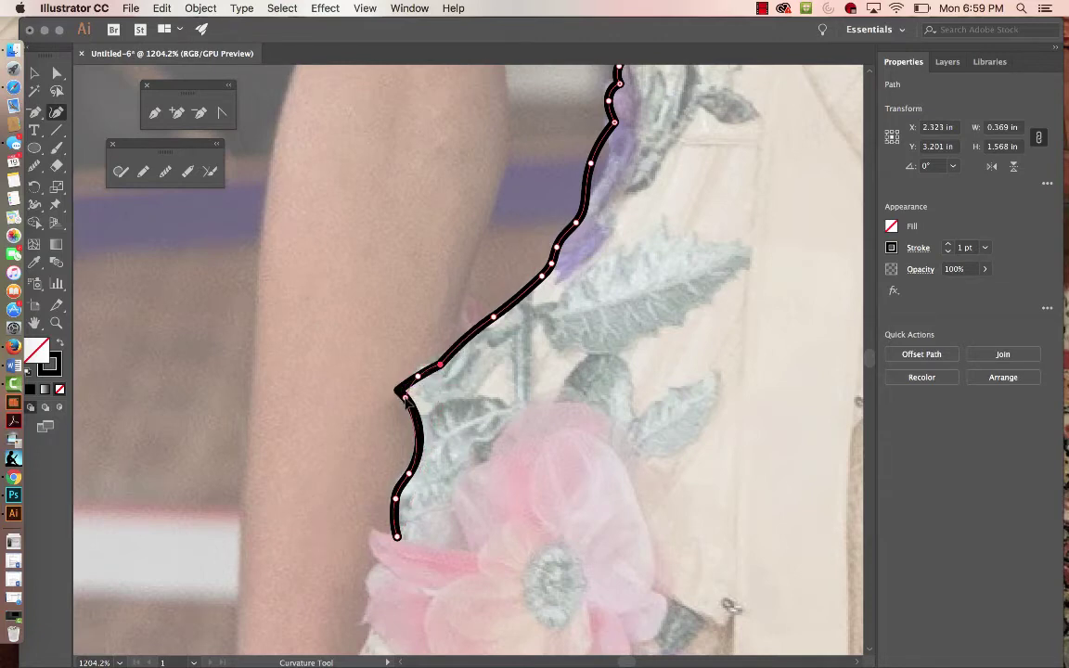
double_click(404, 397)
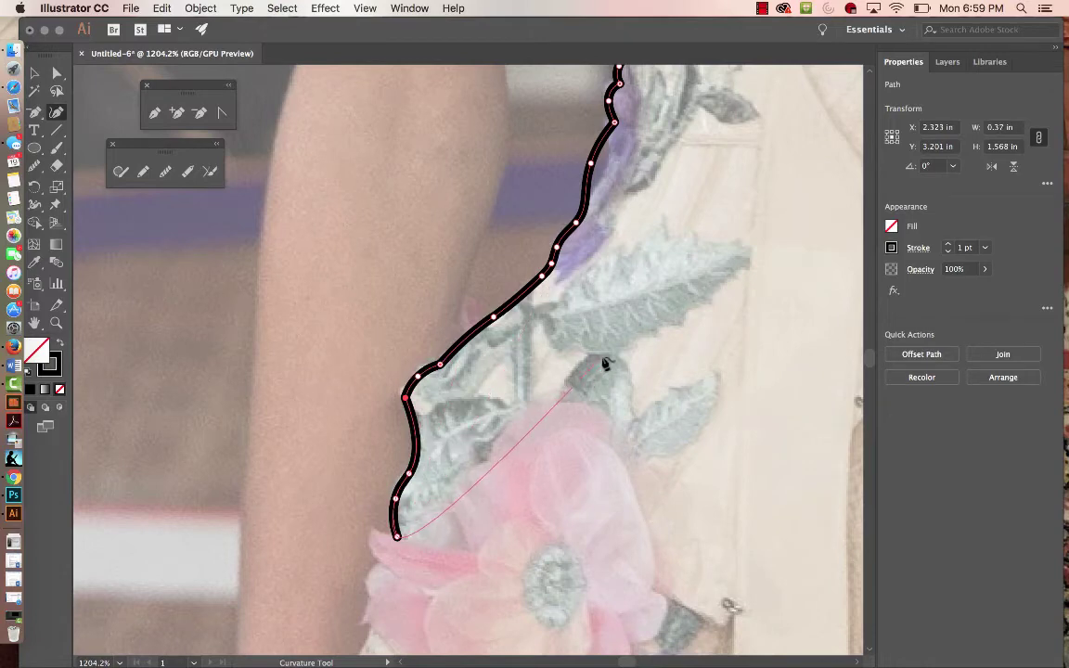
key(v)
click(601, 524)
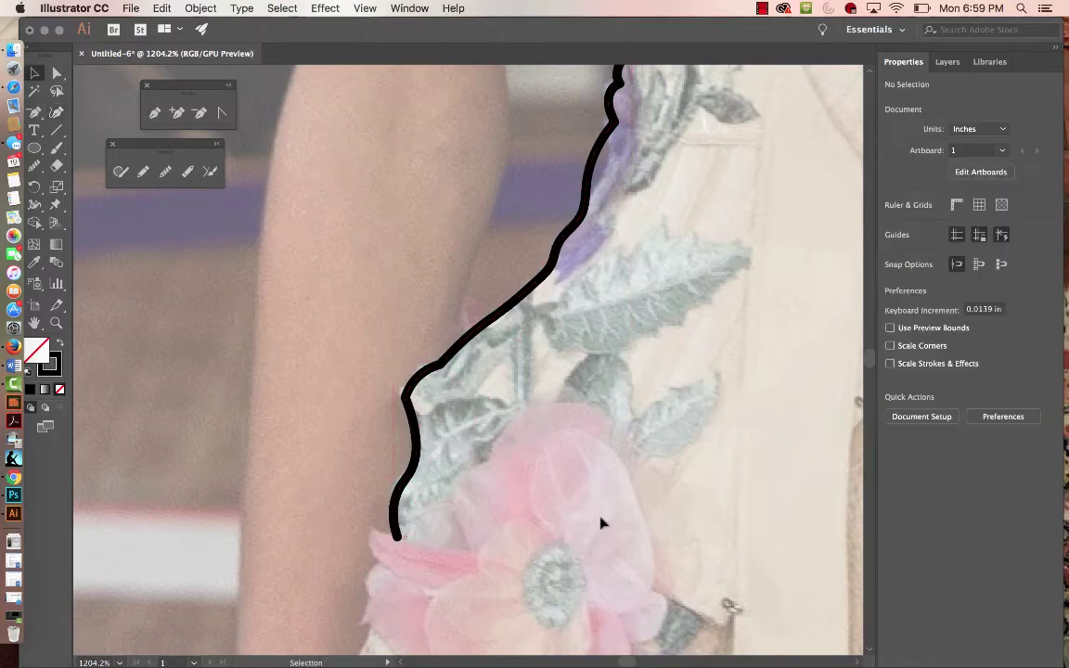
Step: Apply the variable width profile with two bulges to the side outline's 1 pt stroke and flip the profile along the path
click(503, 307)
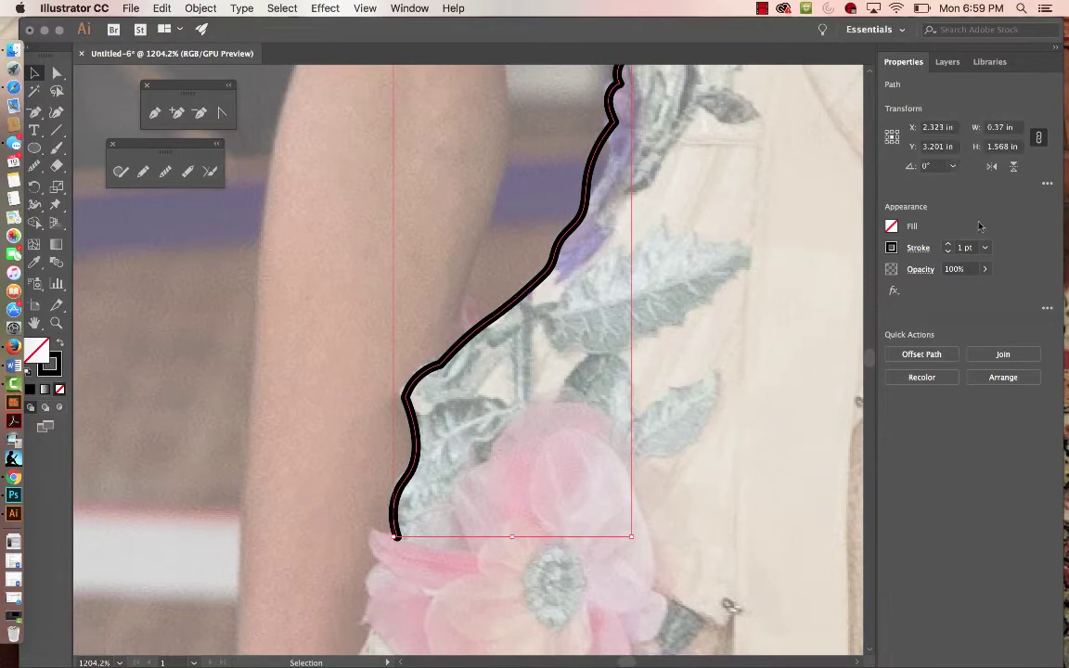
click(919, 248)
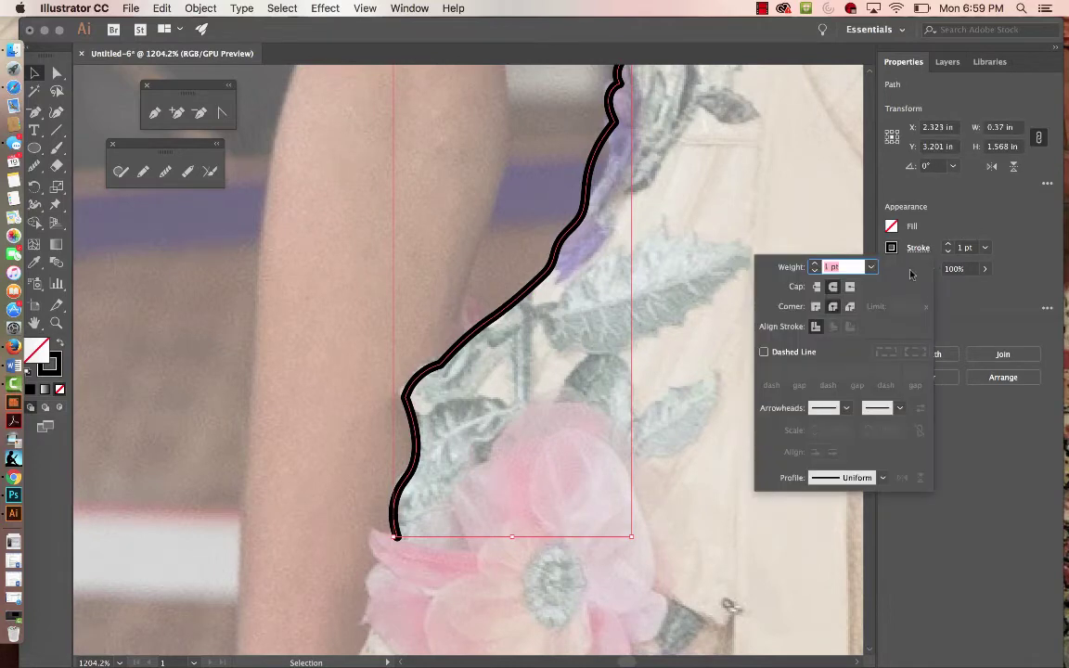
click(882, 478)
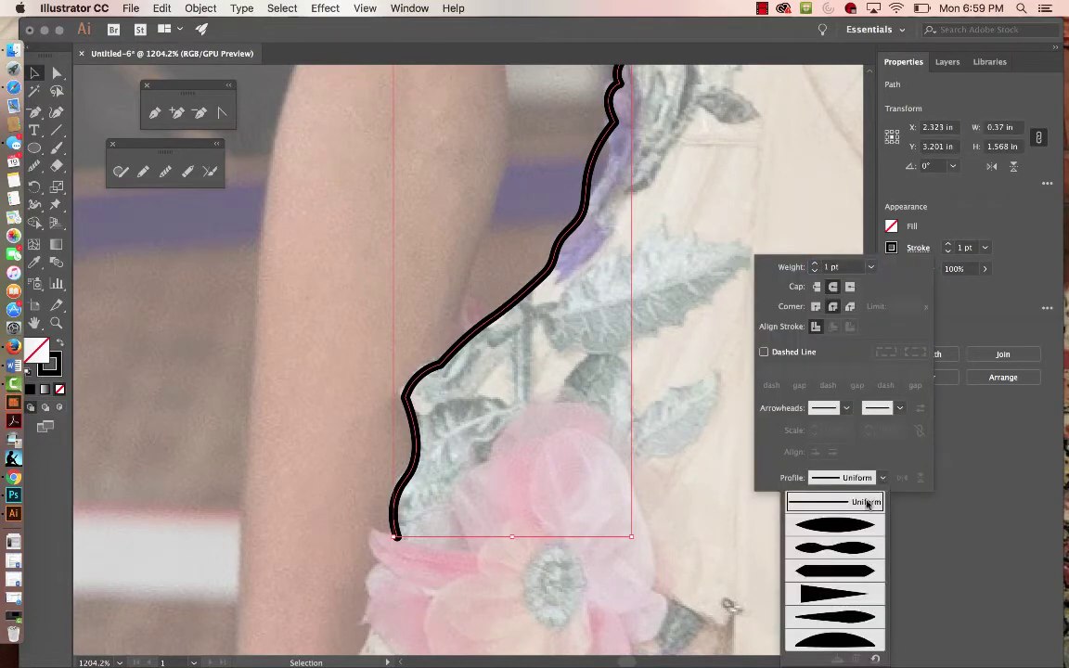
click(853, 549)
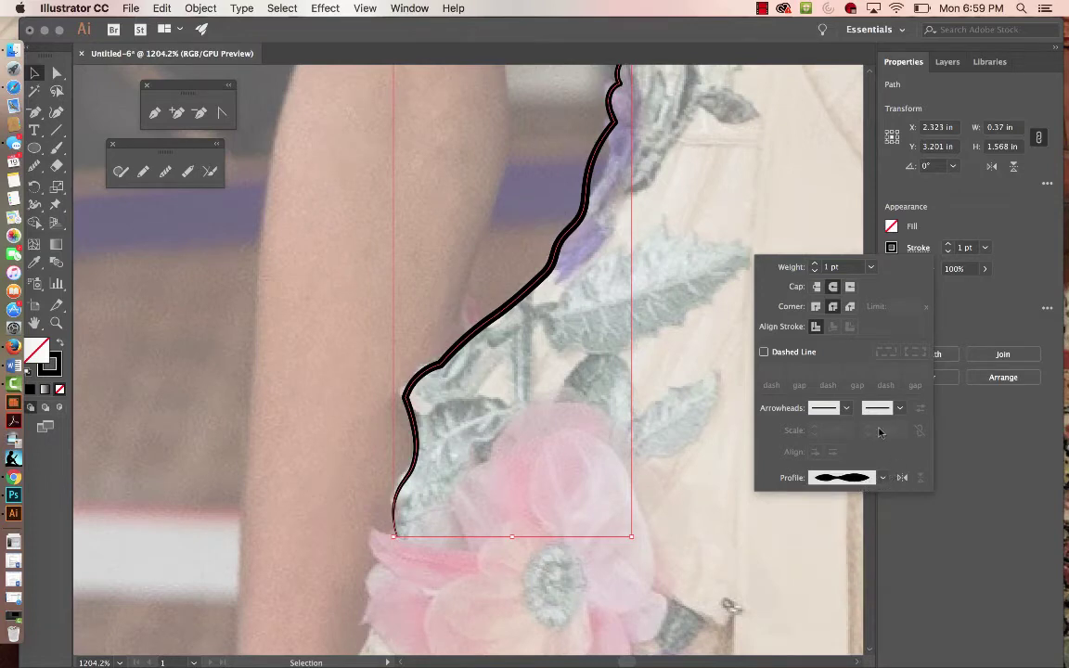
mouse_move(715, 288)
mouse_down()
mouse_move(548, 411)
mouse_move(530, 436)
mouse_move(492, 436)
mouse_move(499, 419)
mouse_up()
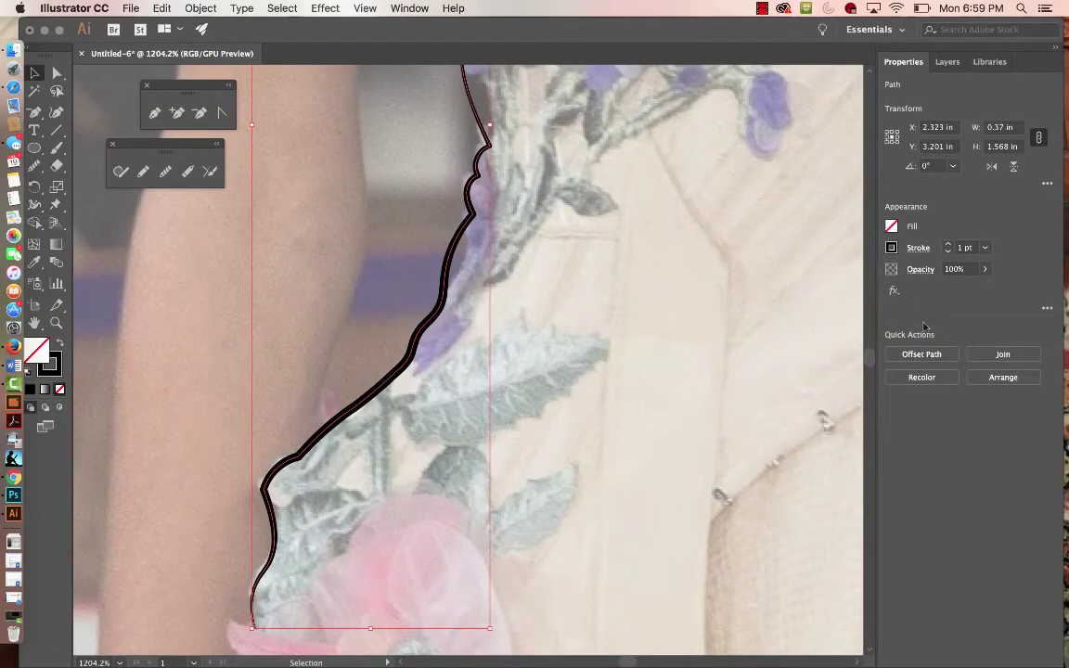
click(917, 251)
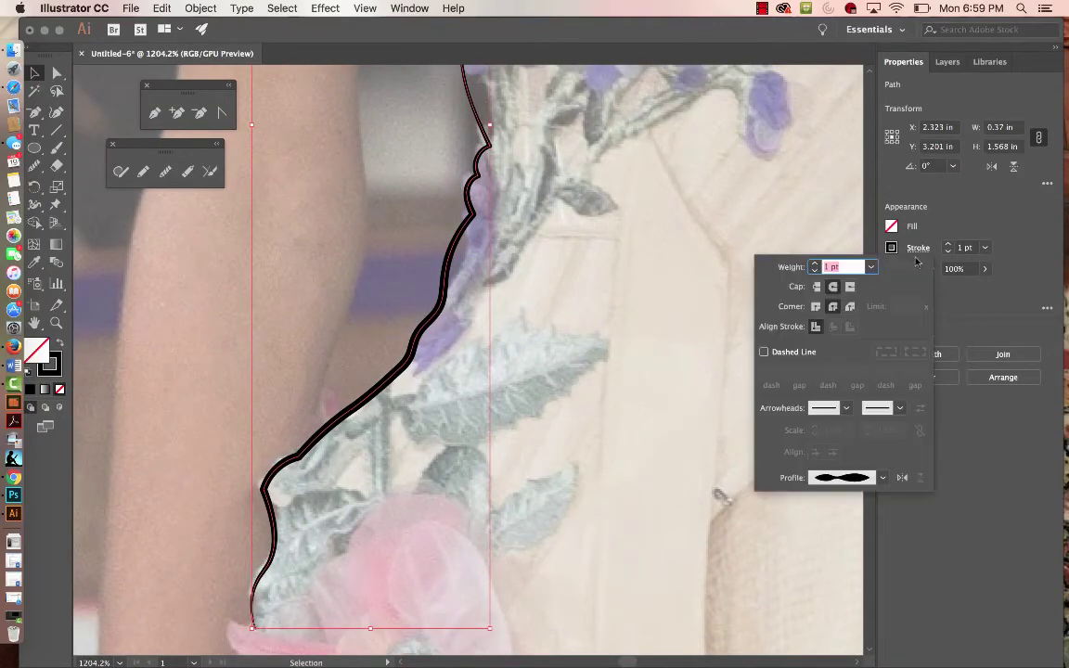
click(902, 478)
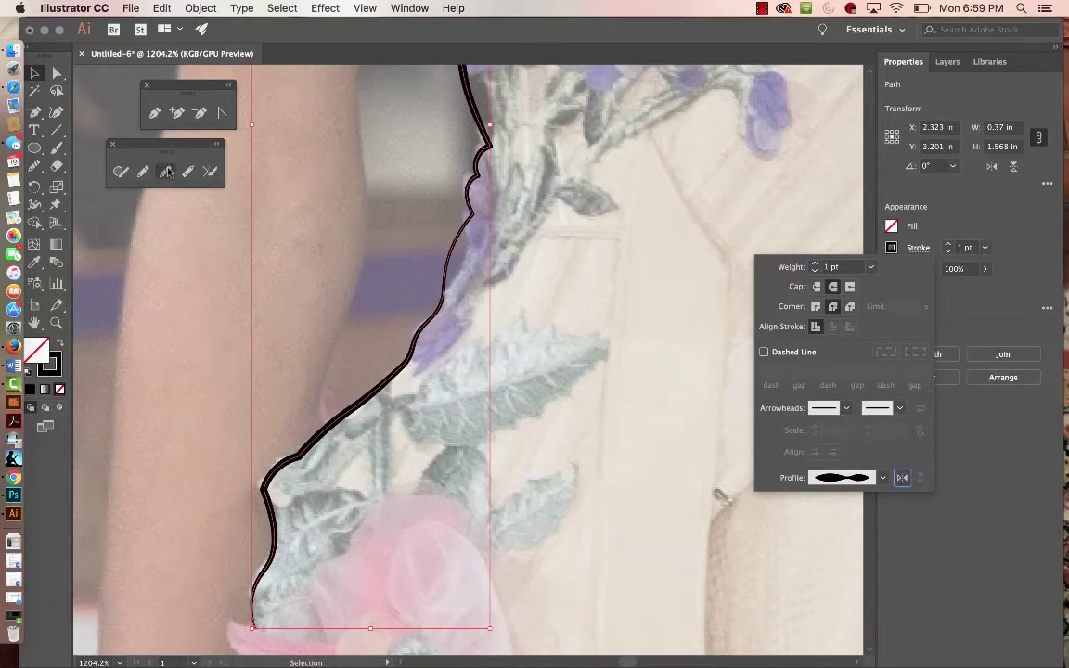
key(Escape)
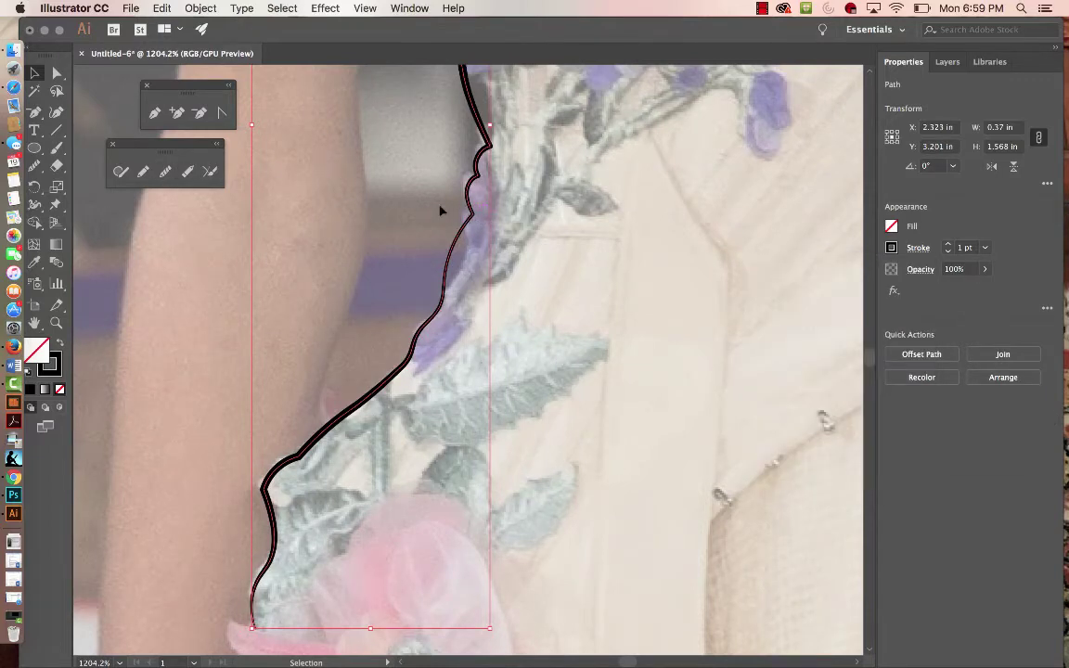
Step: Fit the side outline to the lower purple petals with the Curvature tool, repositioning the three anchor points below the scallops
click(165, 170)
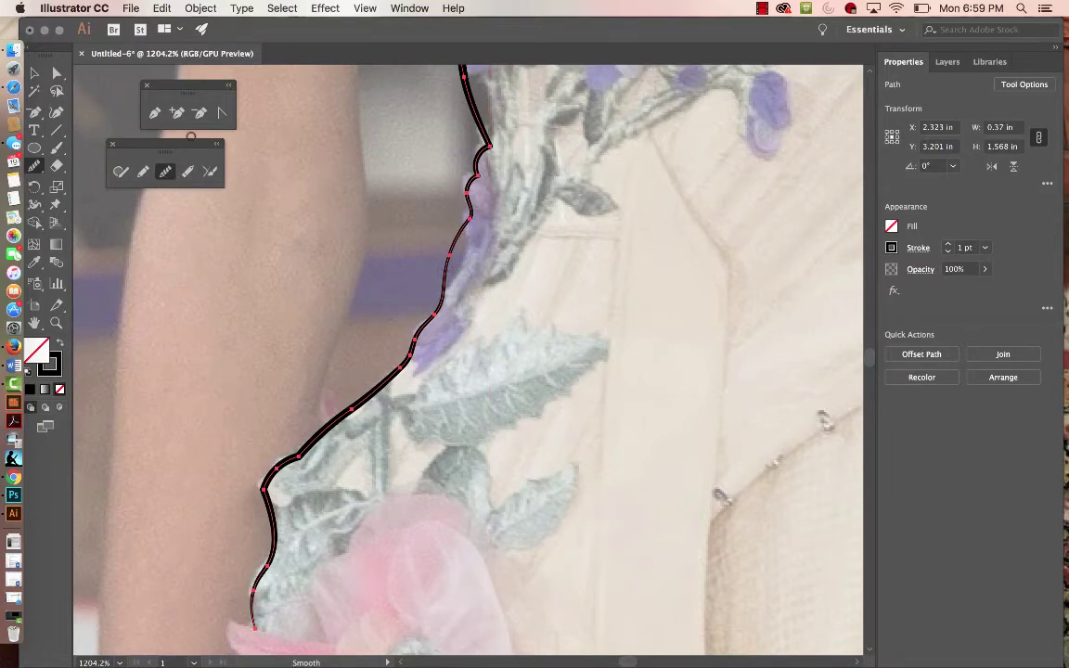
click(57, 112)
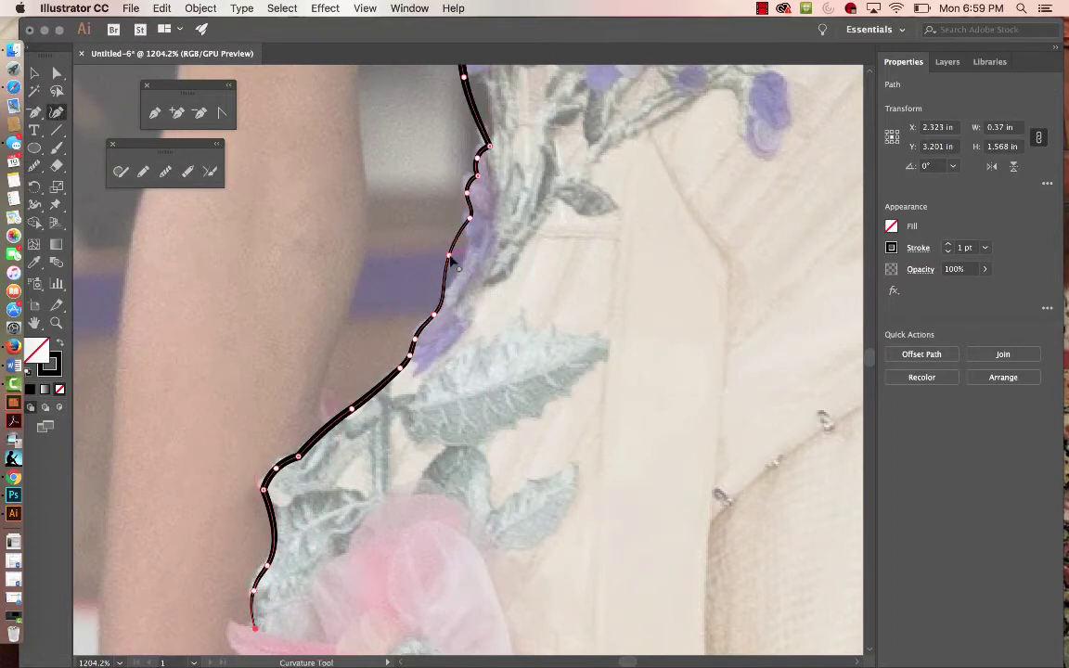
drag(452, 258, 462, 258)
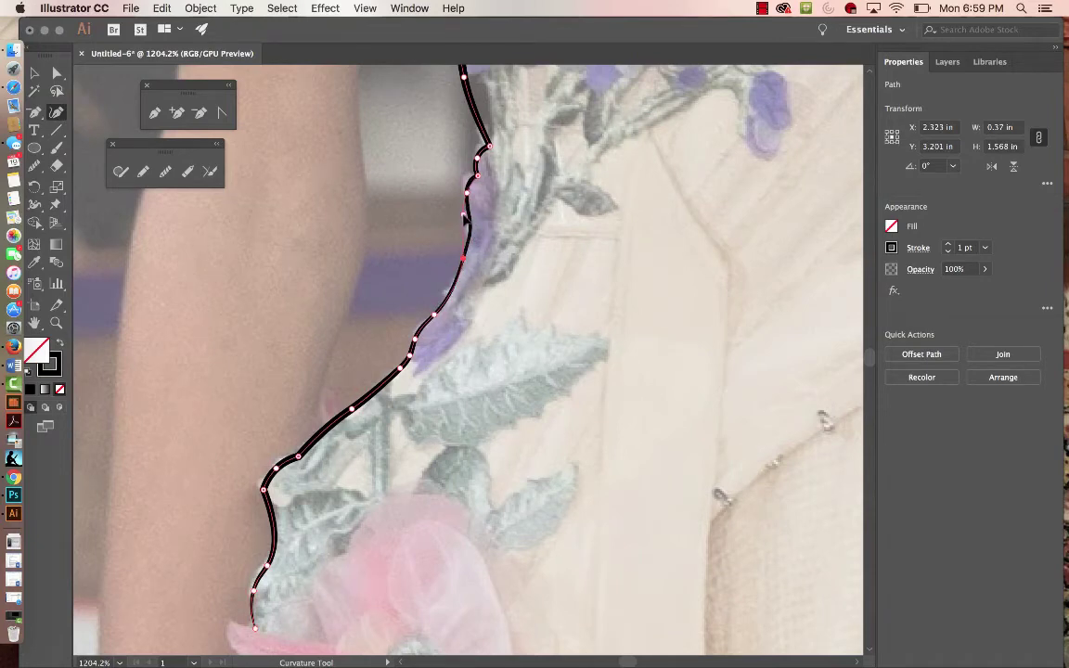
click(463, 215)
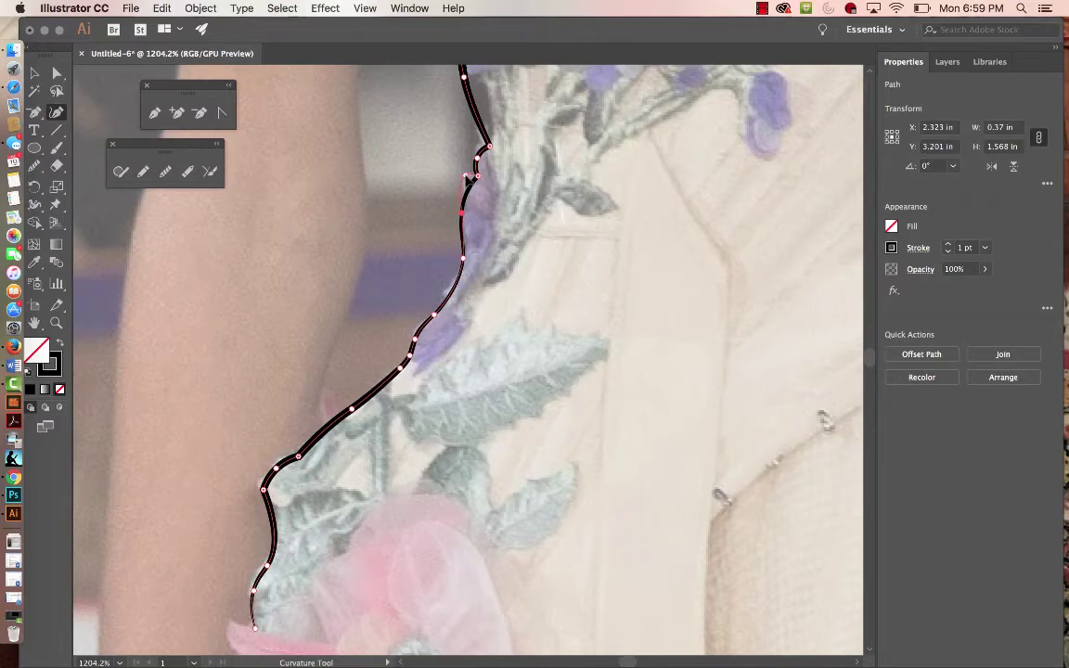
click(465, 174)
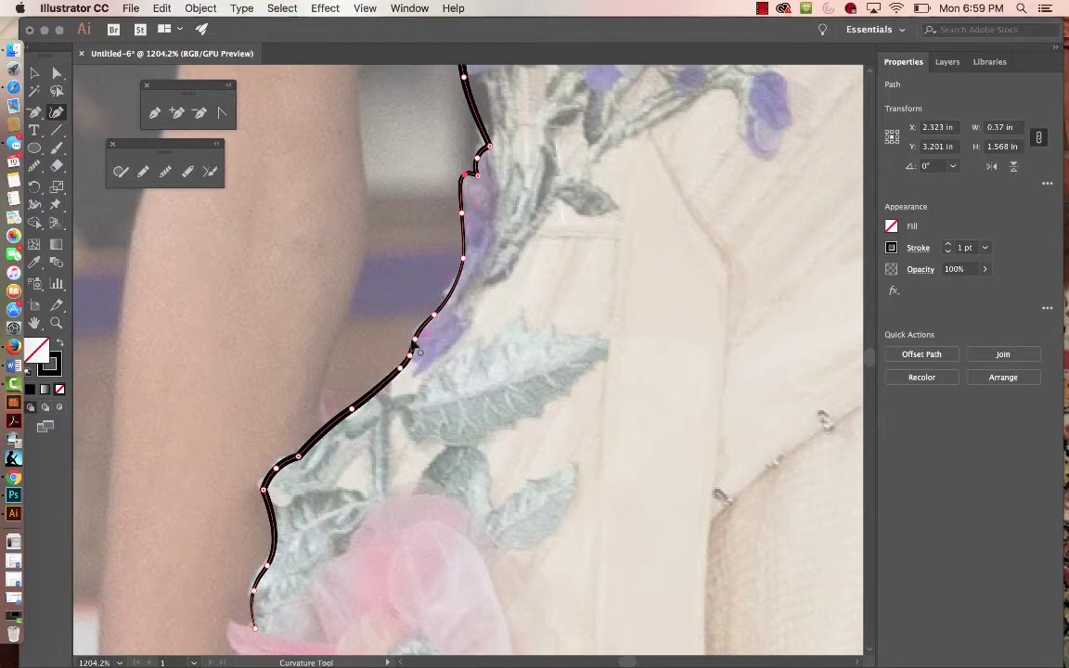
click(416, 337)
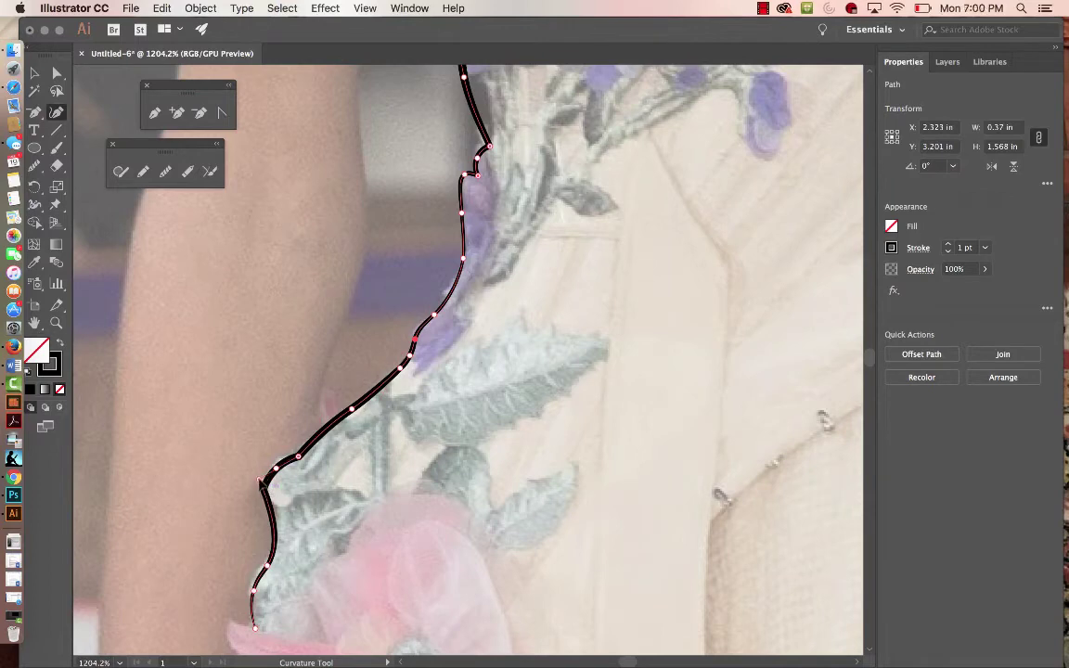
Step: Move the side outline's two anchor points at the leaf tip above the pink flower outward to follow the leaf's rounded edge
click(262, 483)
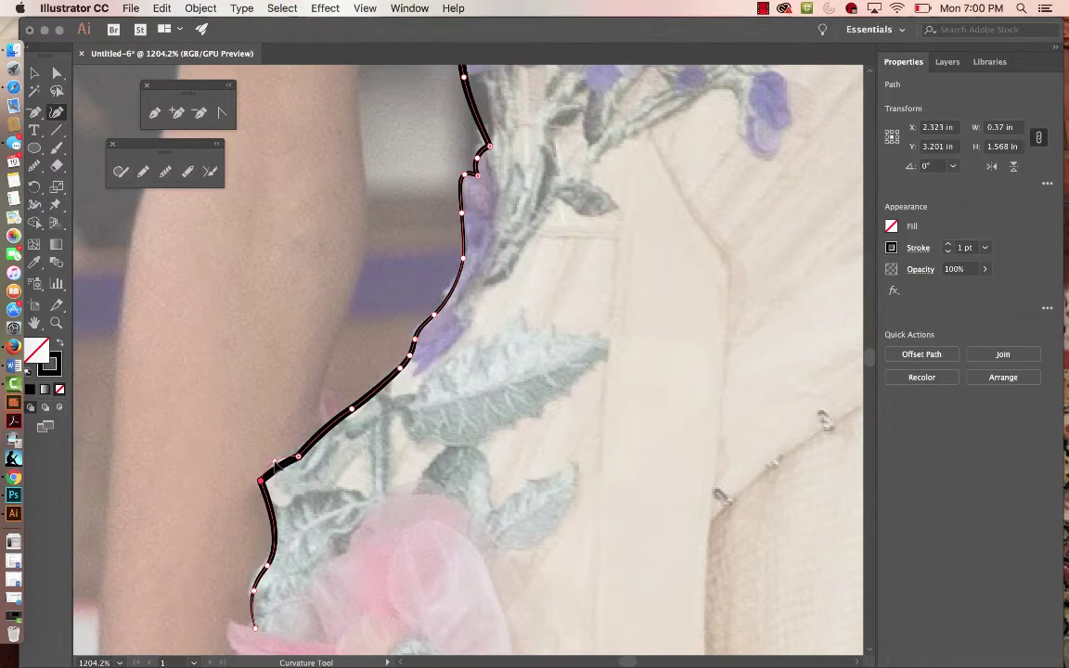
click(274, 462)
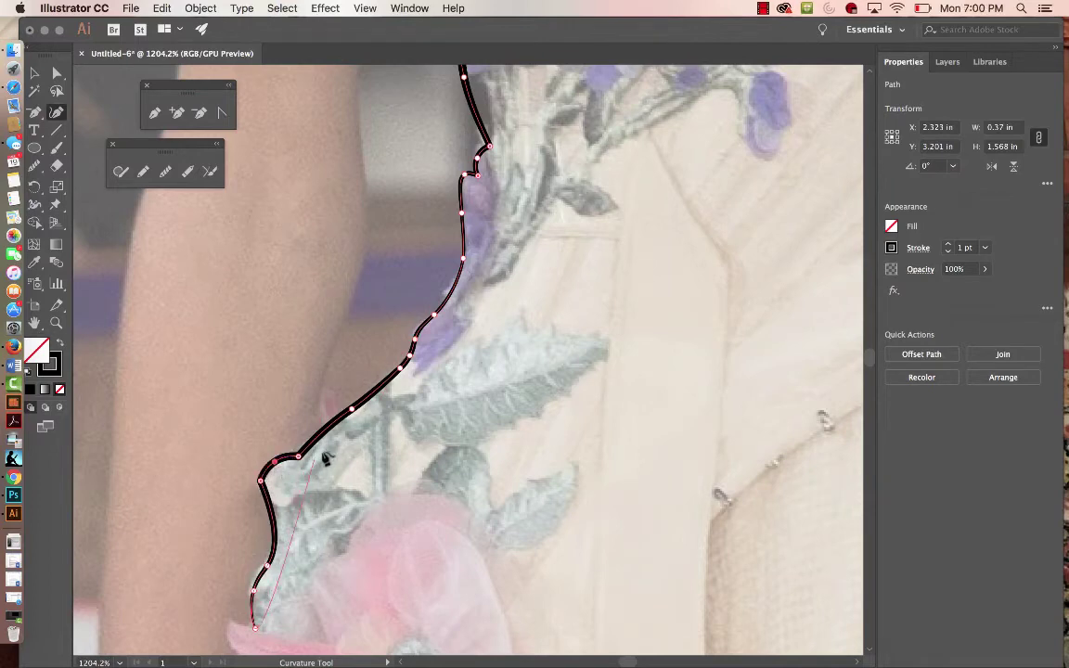
click(353, 410)
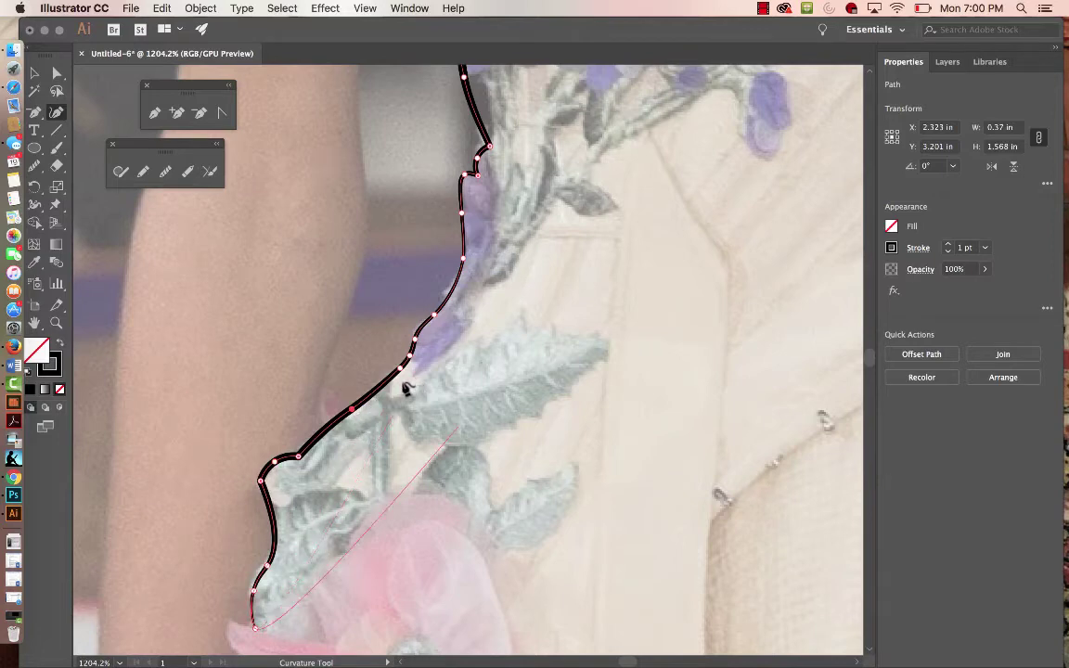
click(401, 370)
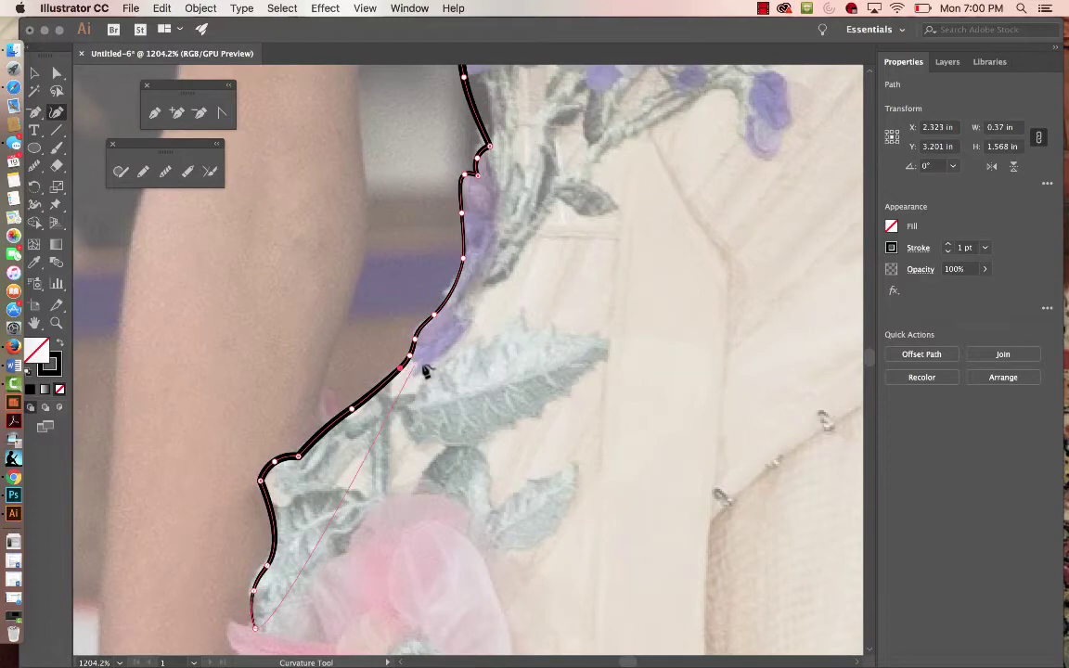
key(z)
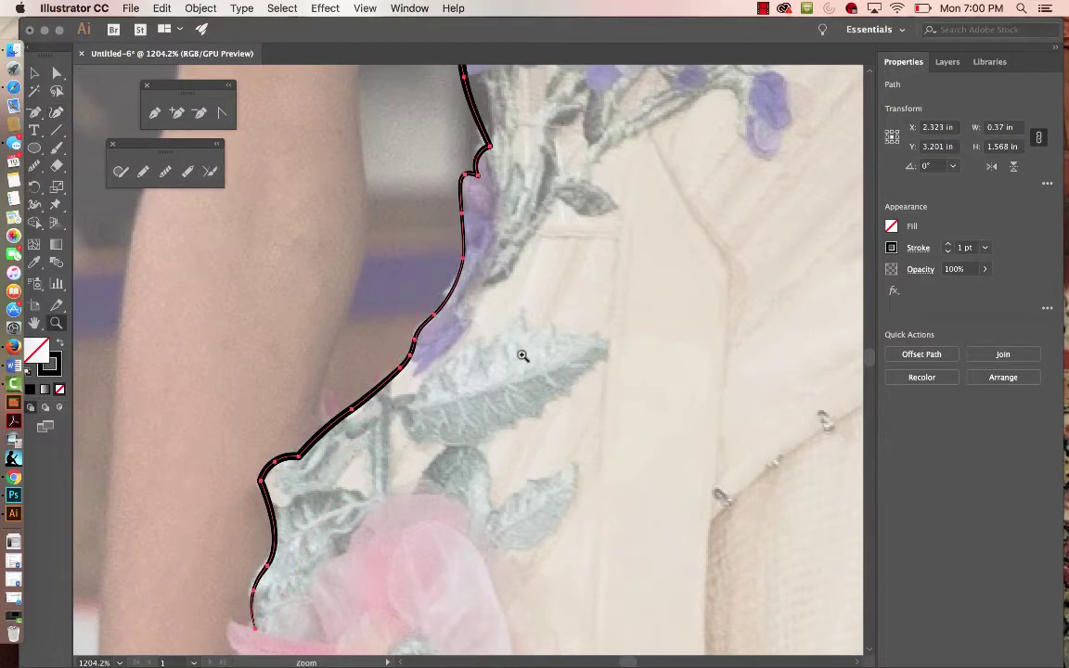
Step: Deselect the side outline and set the stroke weight for new Pen paths to 0.25 pt
drag(546, 369, 296, 364)
scroll(464, 362, right, 4)
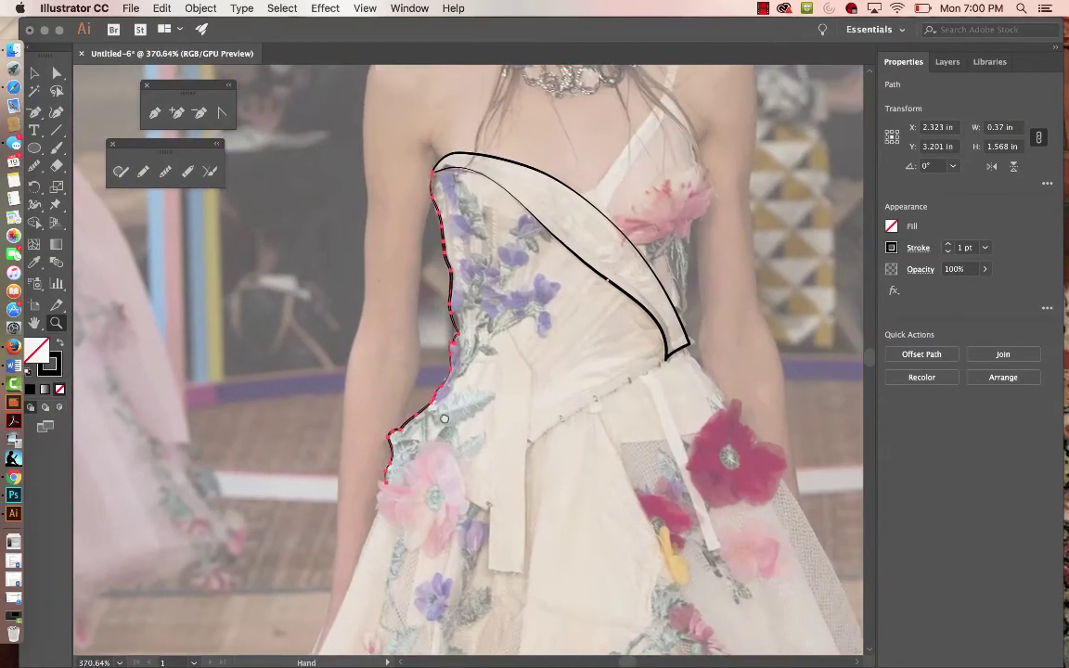
key(v)
click(350, 287)
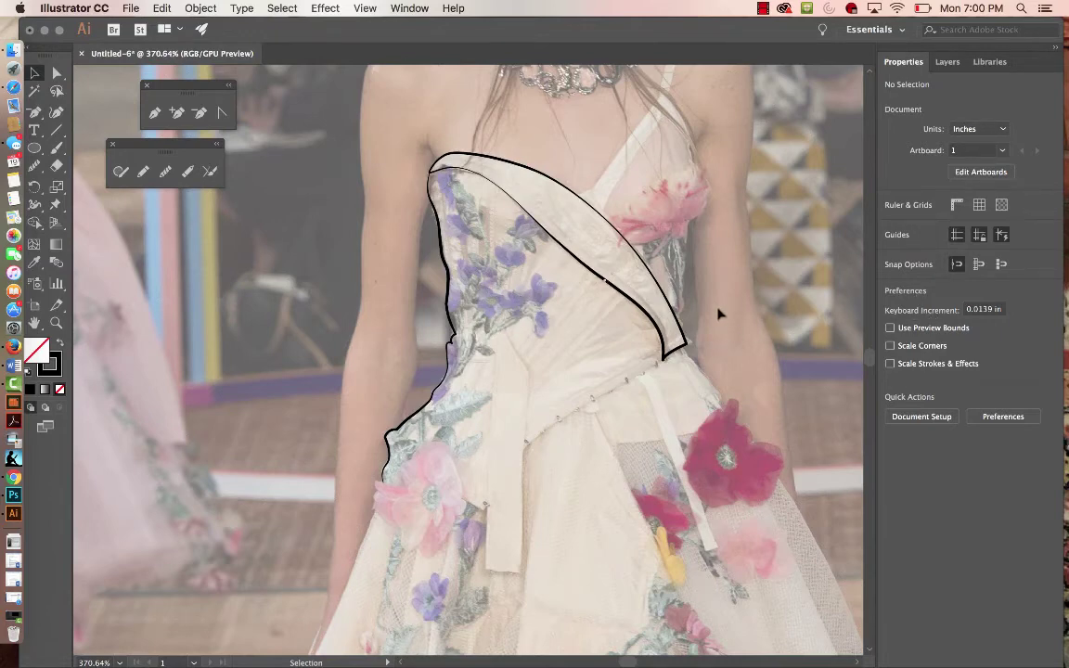
scroll(705, 348, right, 3)
scroll(705, 348, up, 2)
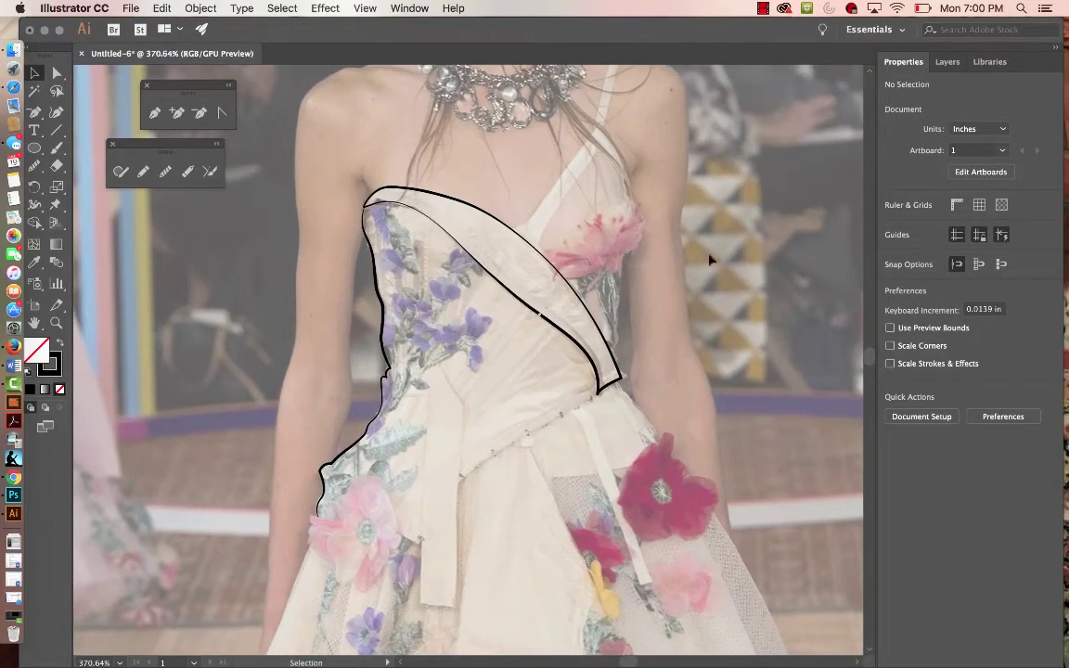
key(p)
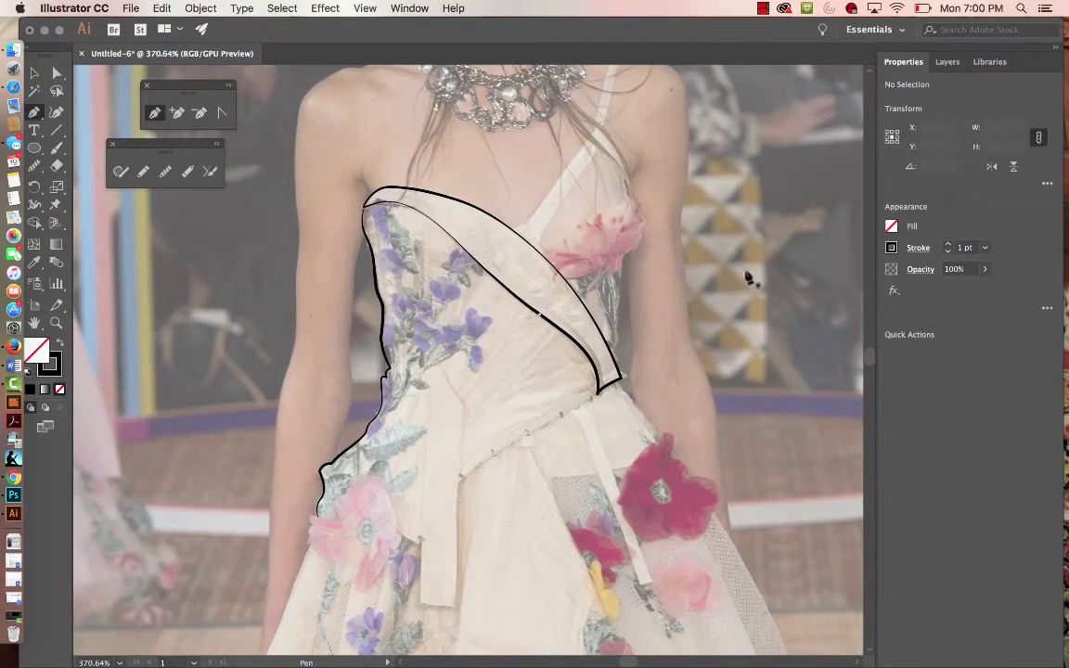
click(984, 248)
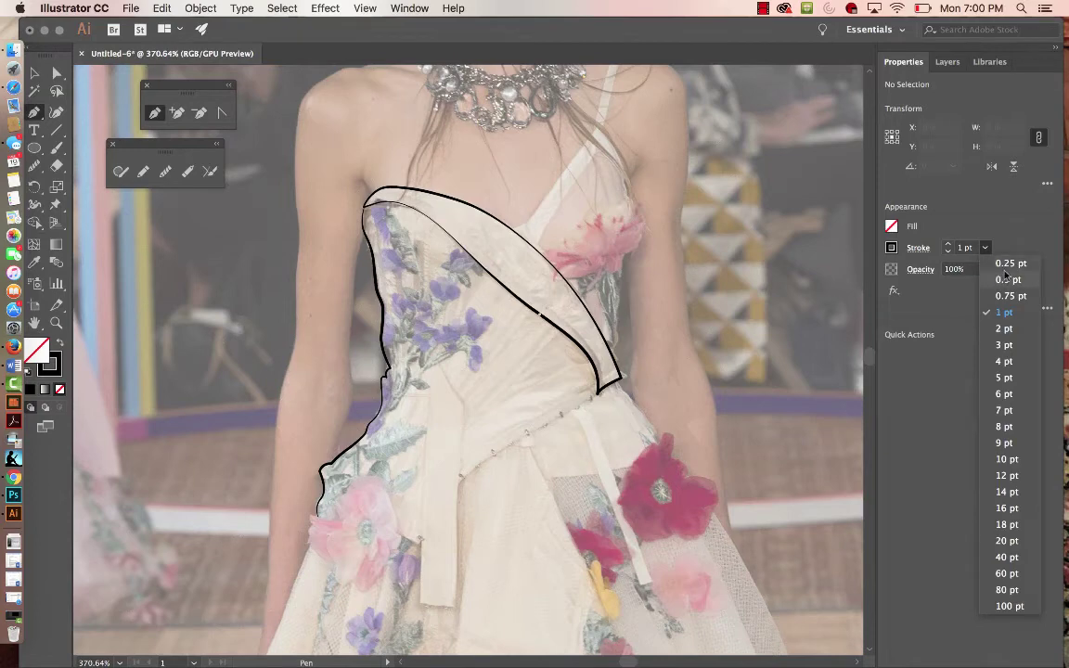
click(1009, 267)
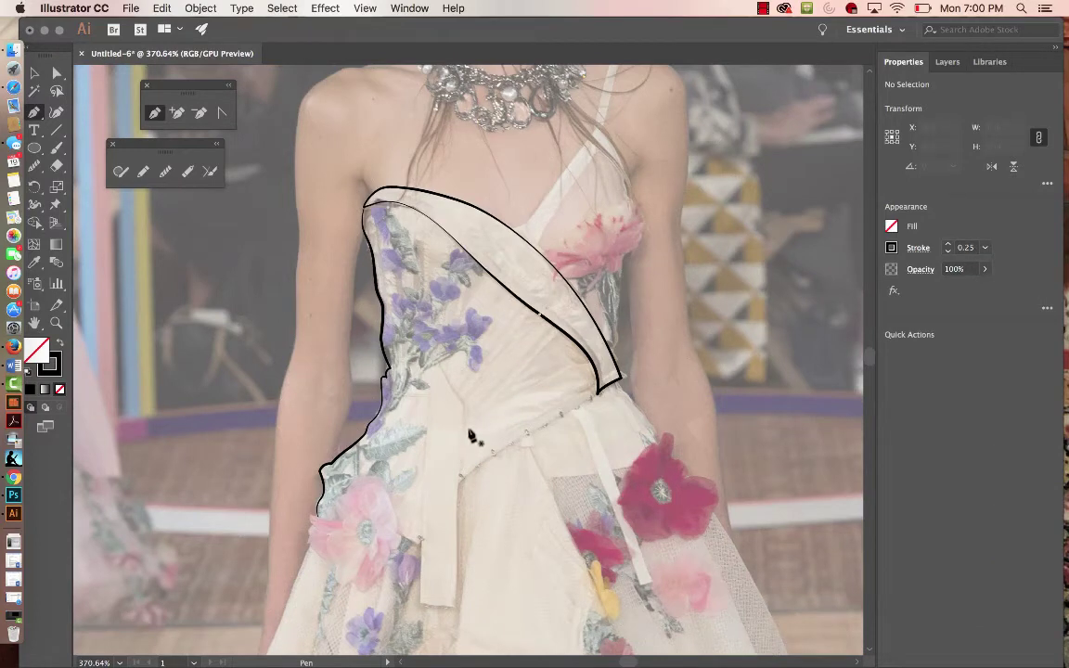
Step: Draw two slightly curved fold lines with the Pen tool from the band's lower edge diagonally down toward the waist seam
click(554, 325)
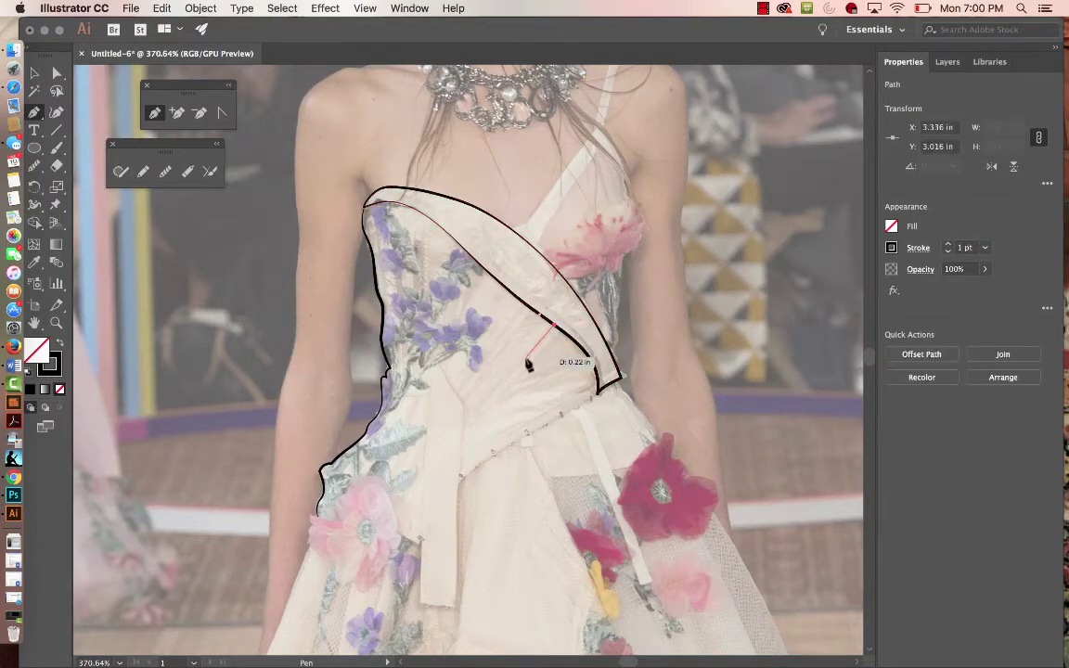
click(472, 408)
drag(463, 429, 496, 415)
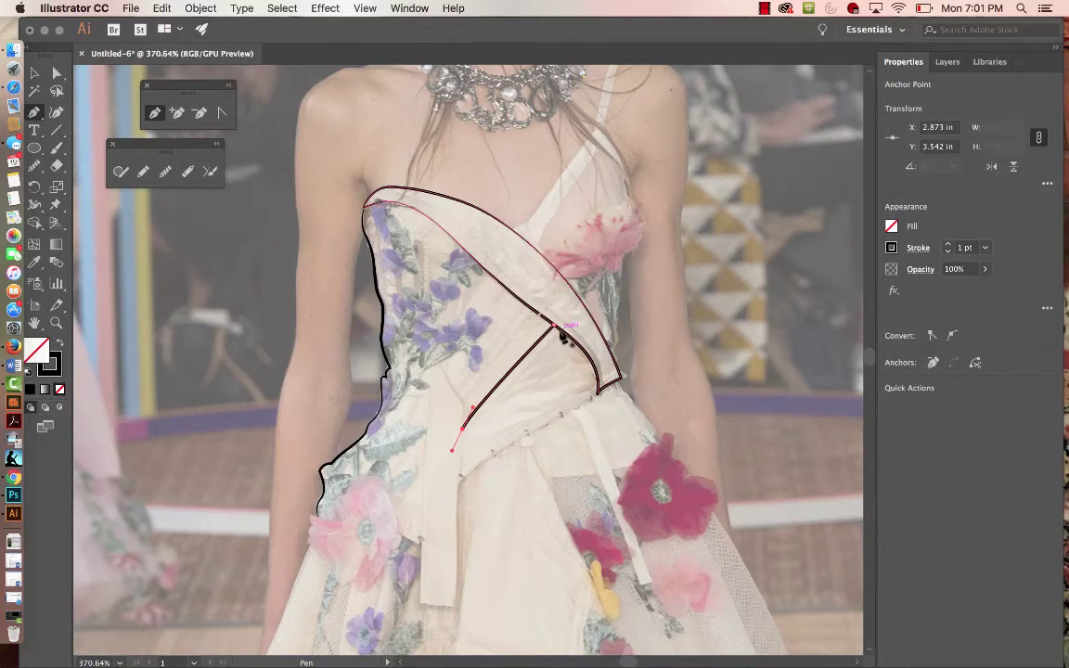
click(559, 329)
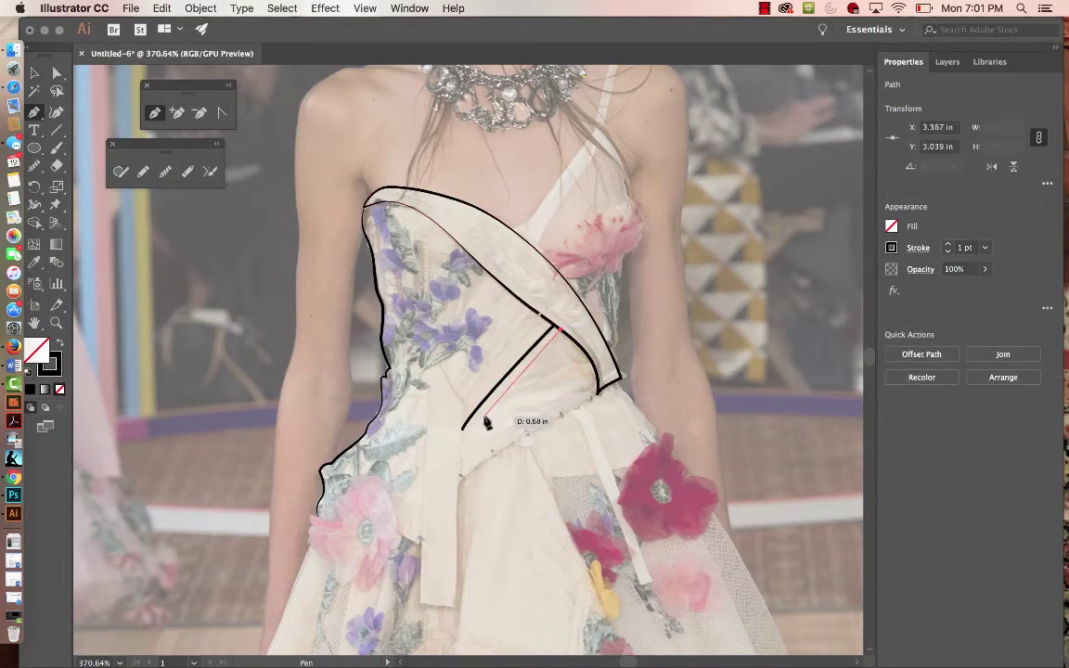
drag(486, 422, 490, 444)
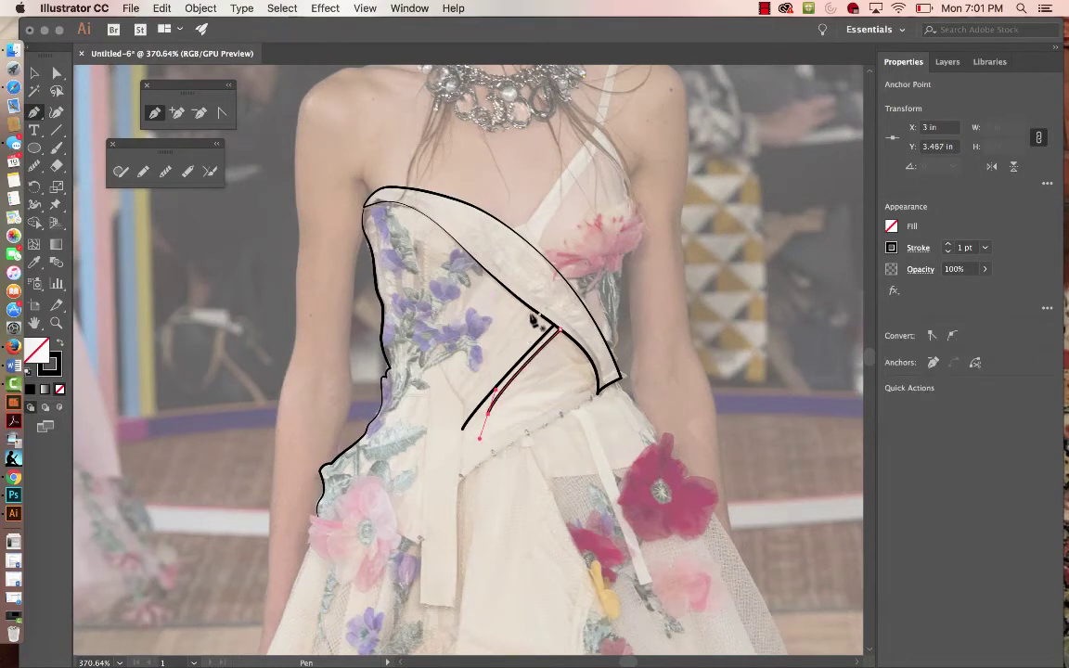
Step: Draw two more Pen fold lines from higher along the band's lower edge, roughly parallel to the first pair, ending near the vertical fabric strip
click(529, 310)
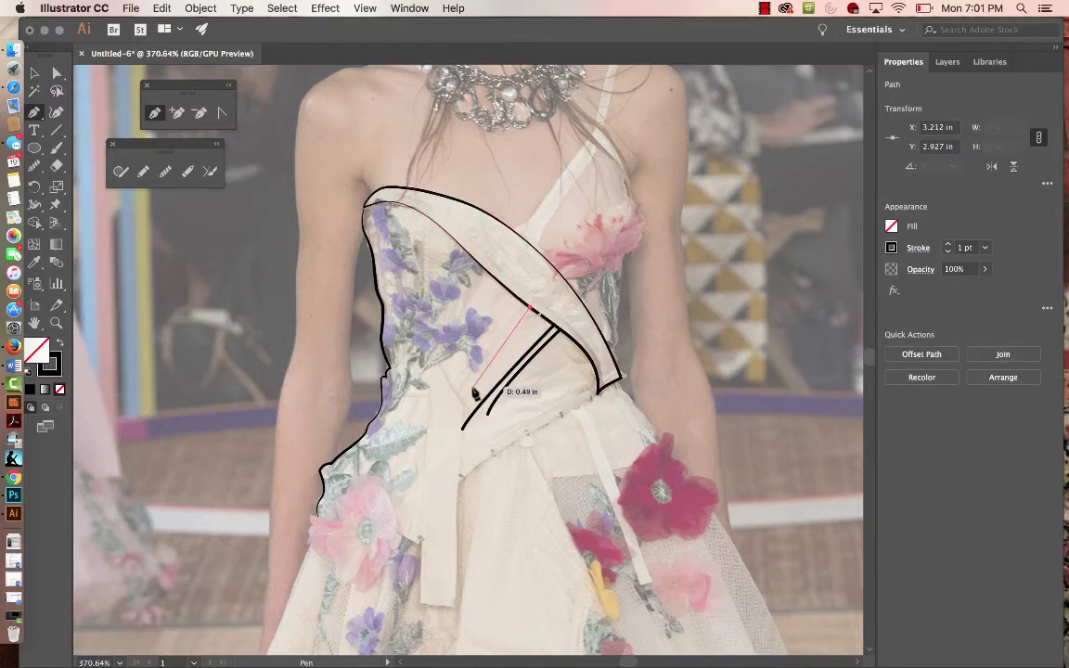
click(462, 400)
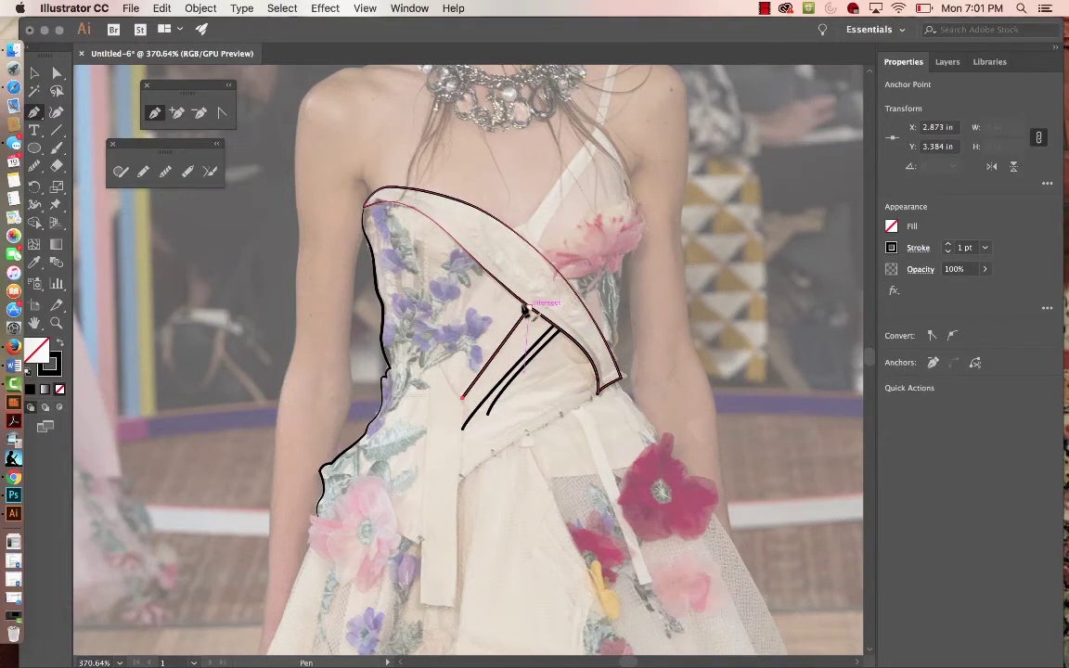
click(527, 310)
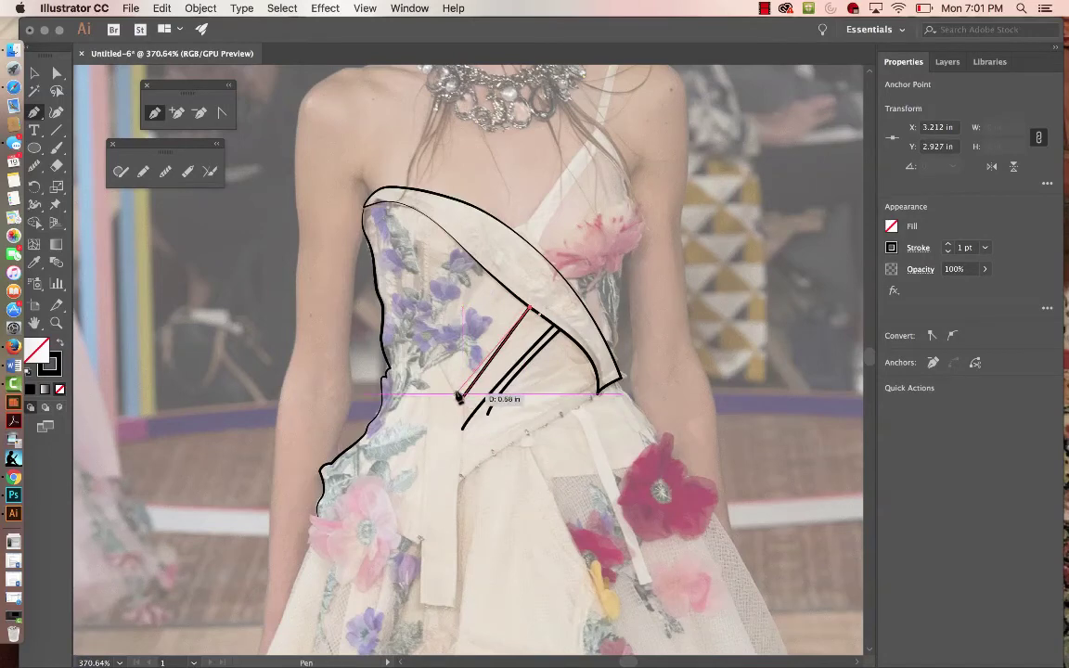
click(459, 396)
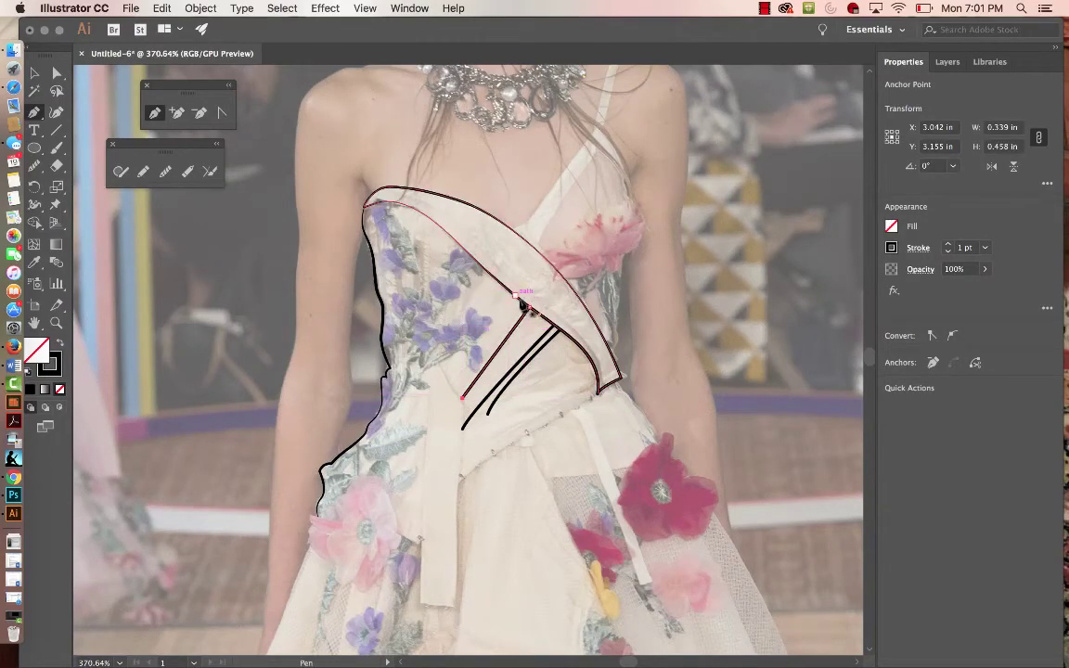
click(516, 298)
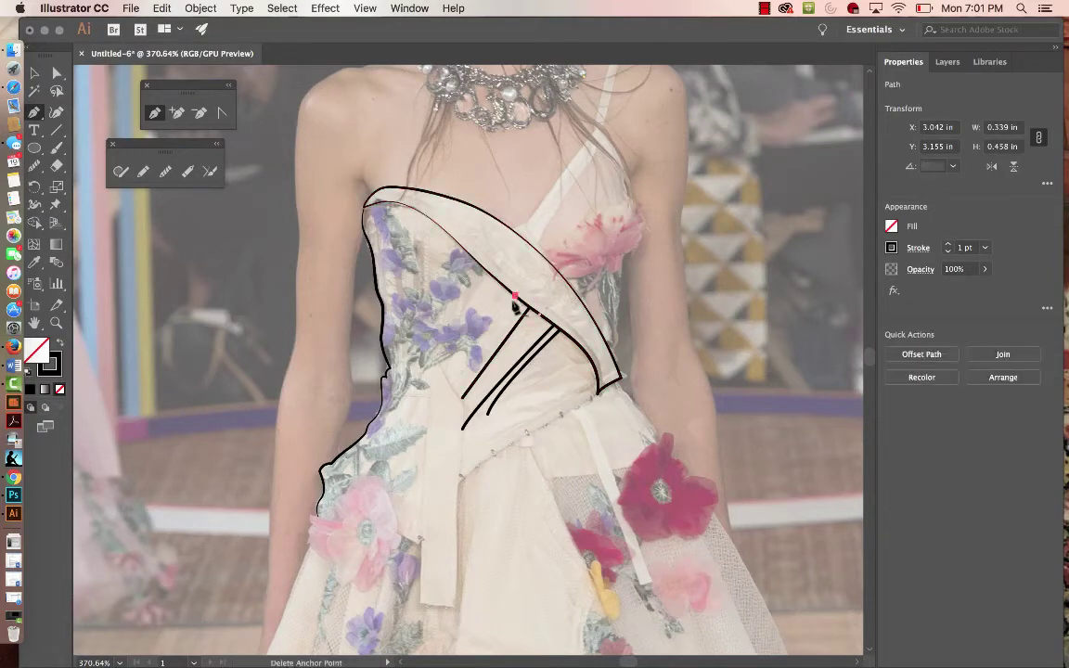
click(454, 389)
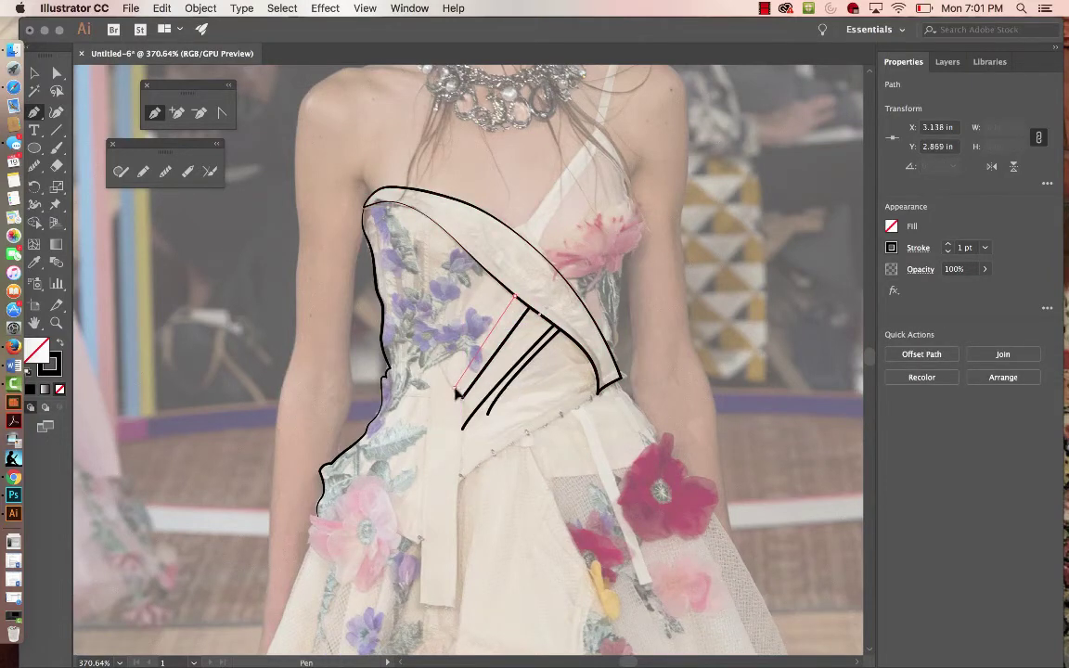
click(444, 405)
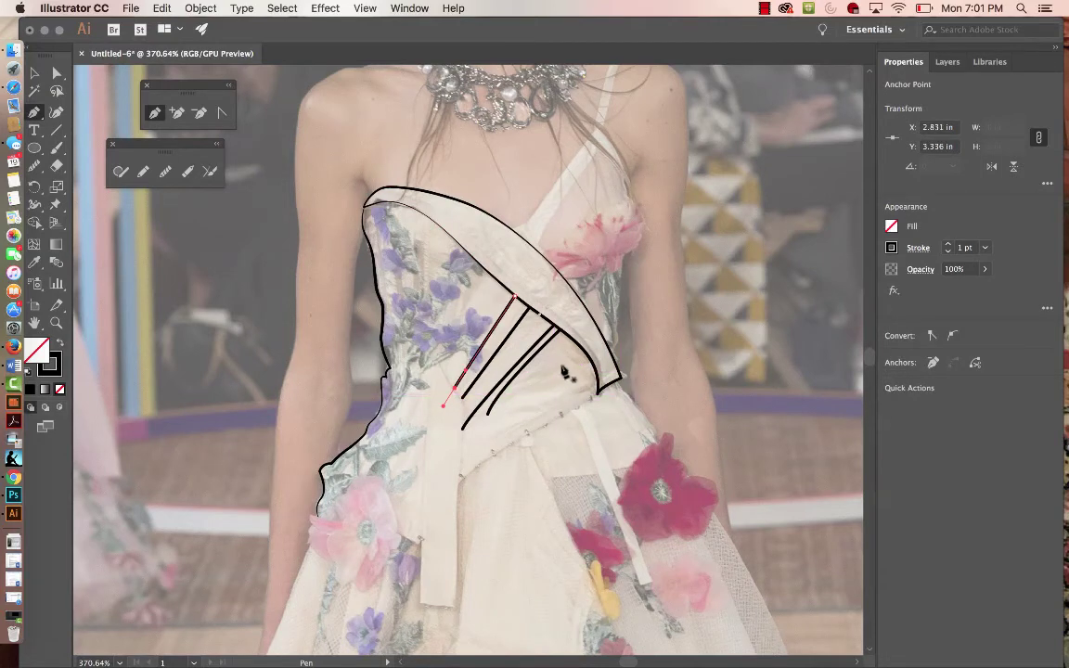
Step: Sketch three wavy wrinkle lines with the Pencil tool between the band's pointed end and the waist seam, and deselect them
key(n)
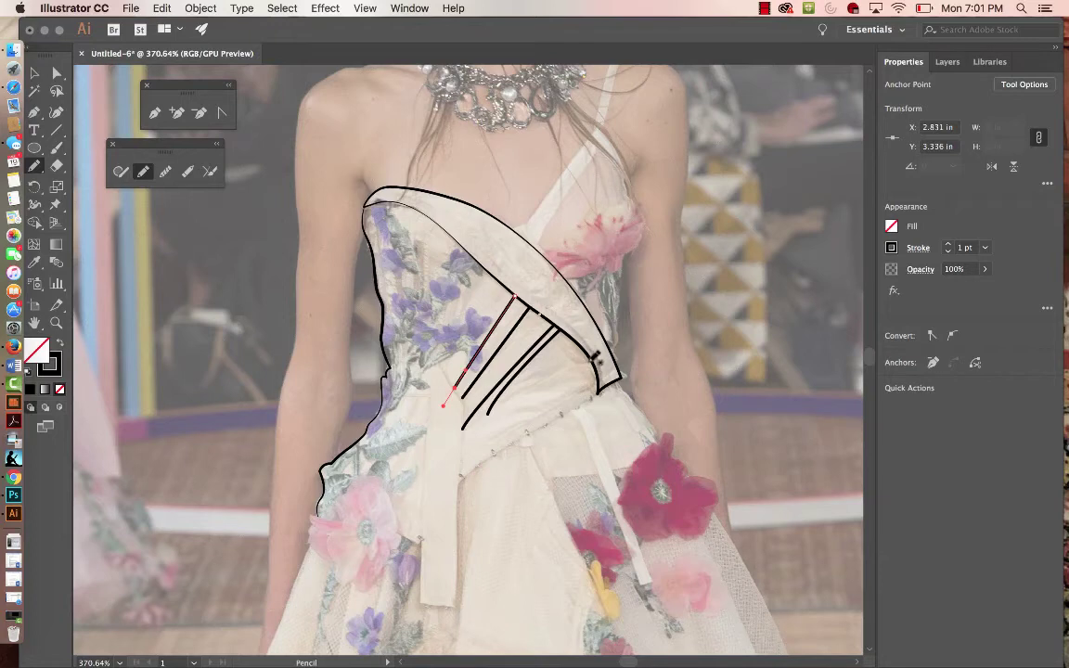
mouse_move(590, 364)
mouse_down()
mouse_move(557, 362)
mouse_move(584, 397)
mouse_move(527, 406)
mouse_move(484, 429)
mouse_up()
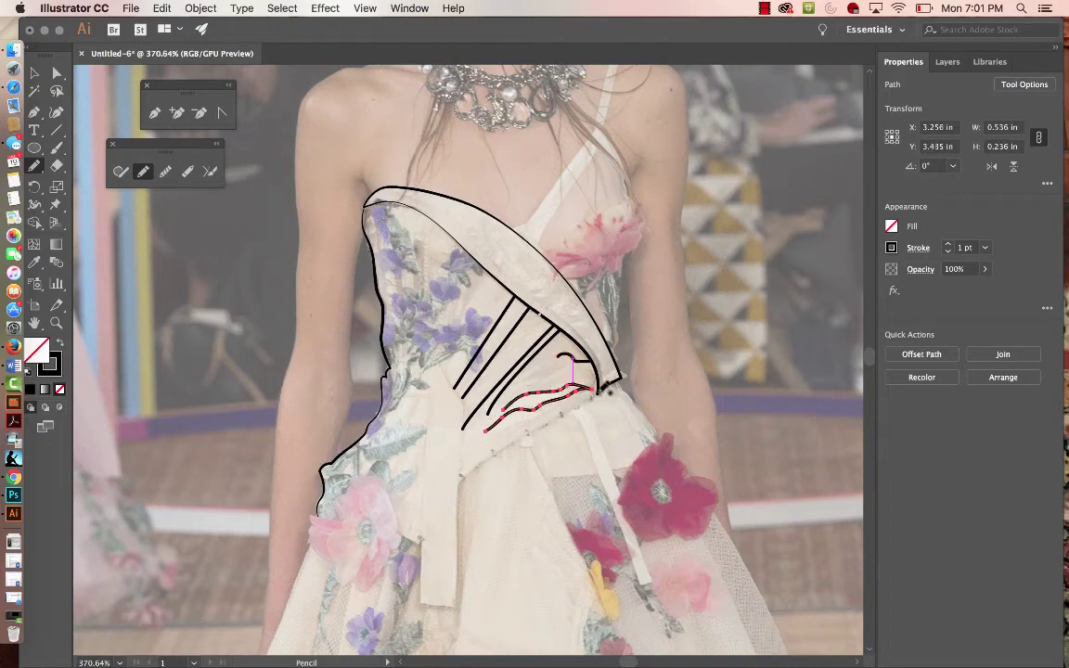
drag(584, 379, 499, 410)
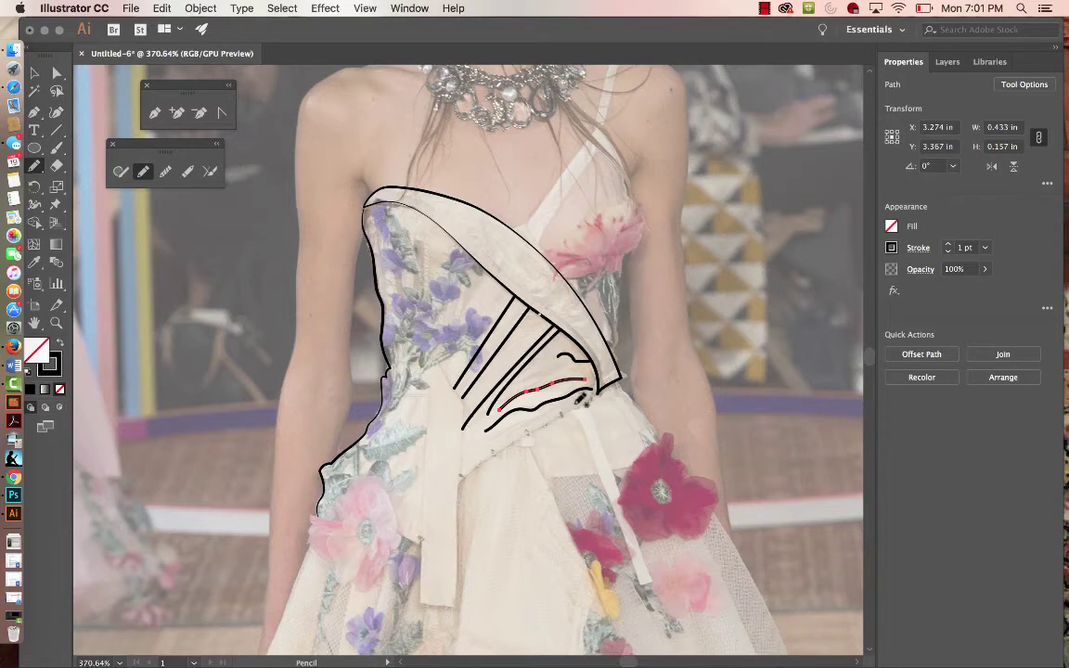
key(v)
click(687, 308)
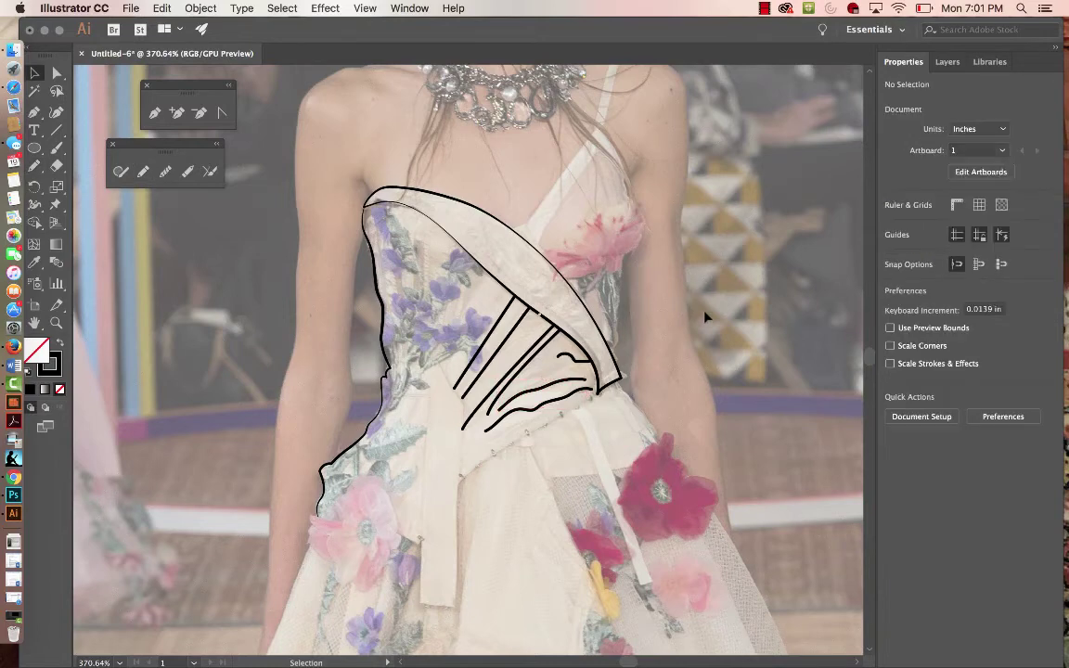
key(p)
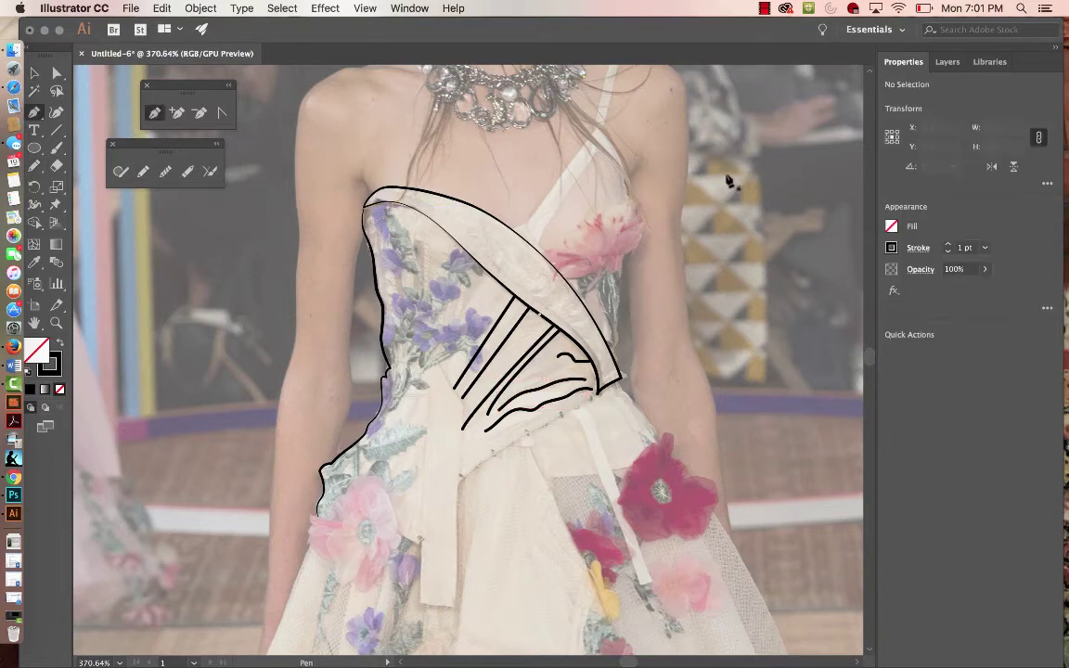
click(685, 173)
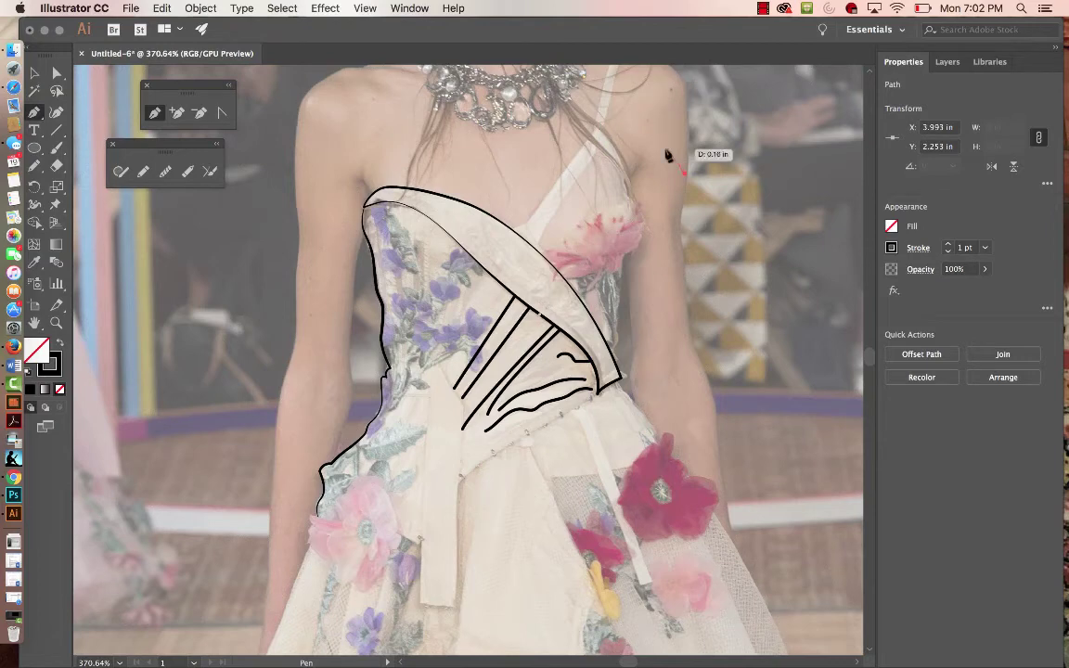
key(v)
click(727, 221)
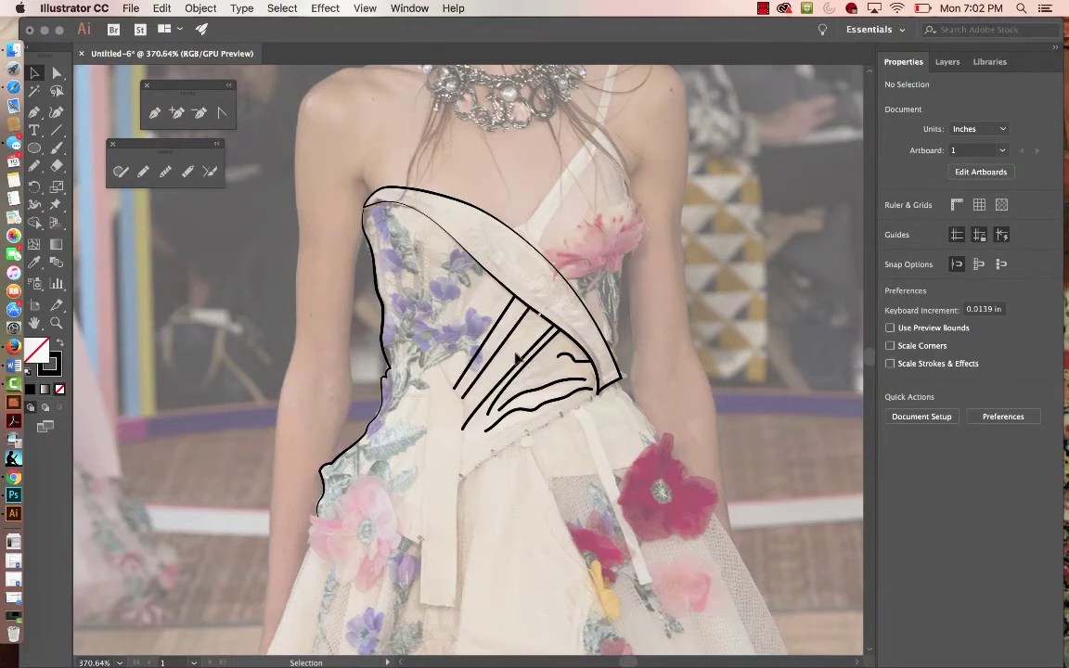
Step: Try selecting the uppermost fold line alone and with its neighbouring fold line, clearing the selection each time
click(482, 345)
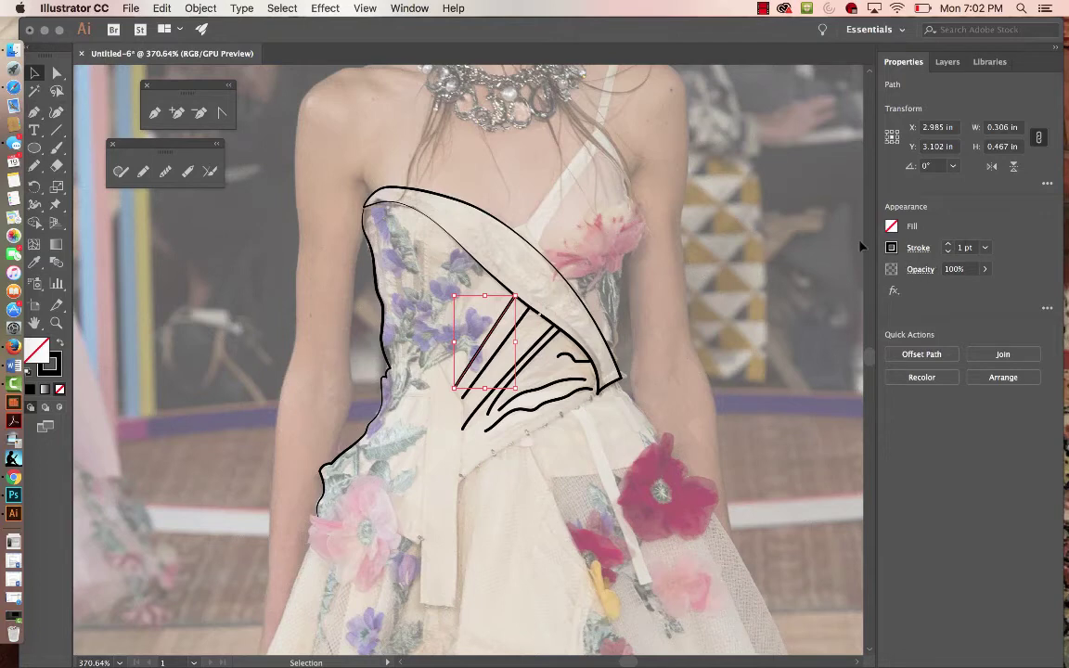
click(682, 307)
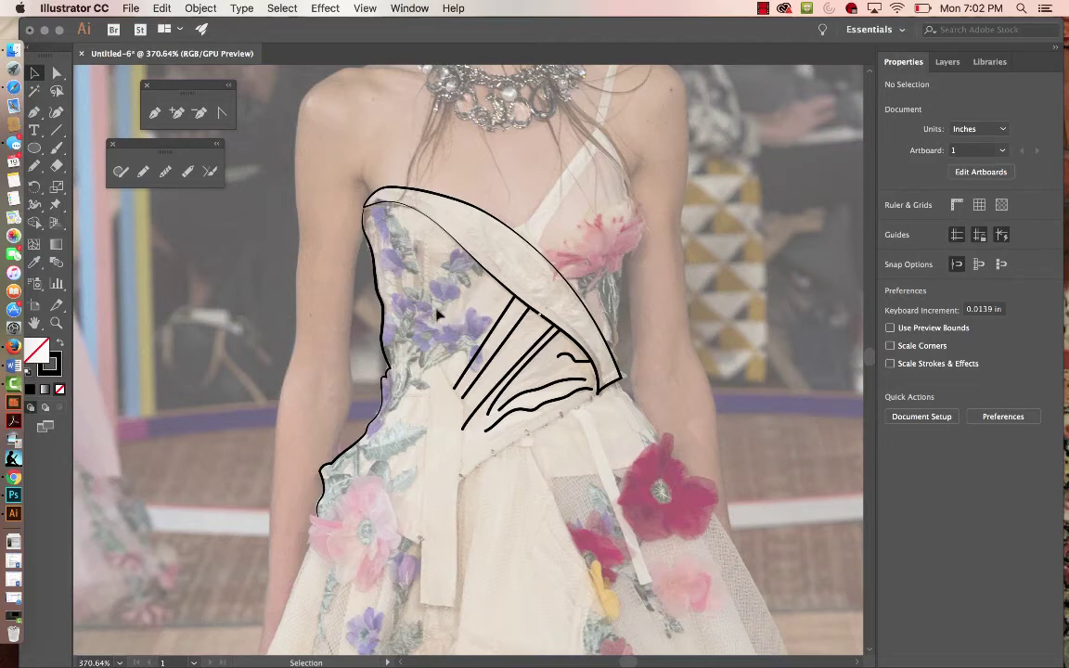
click(35, 73)
click(487, 375)
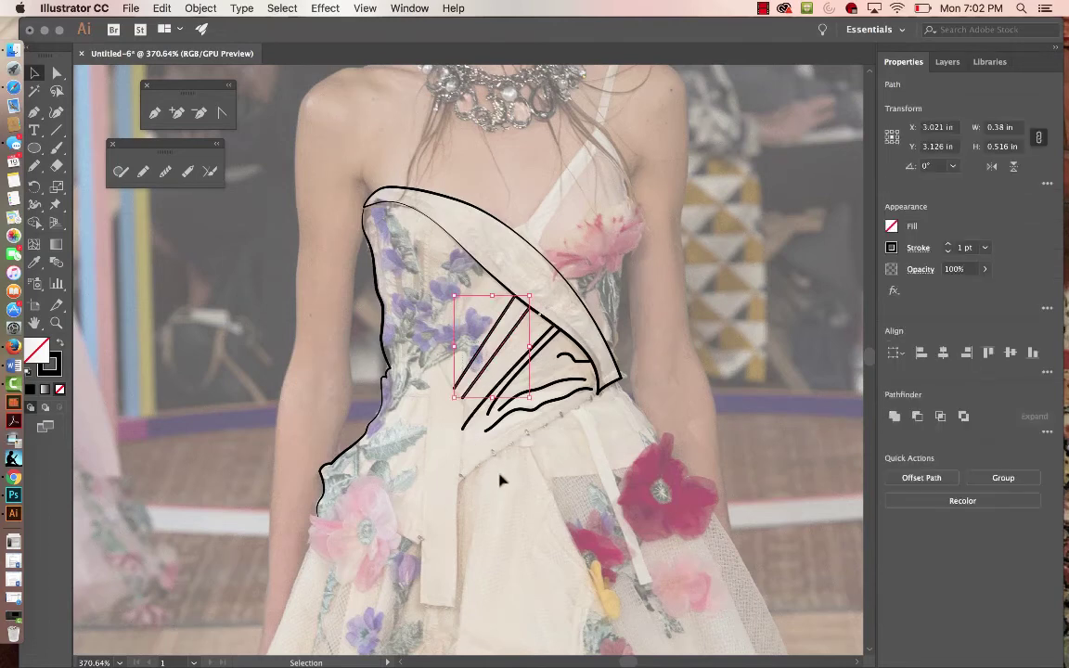
click(498, 434)
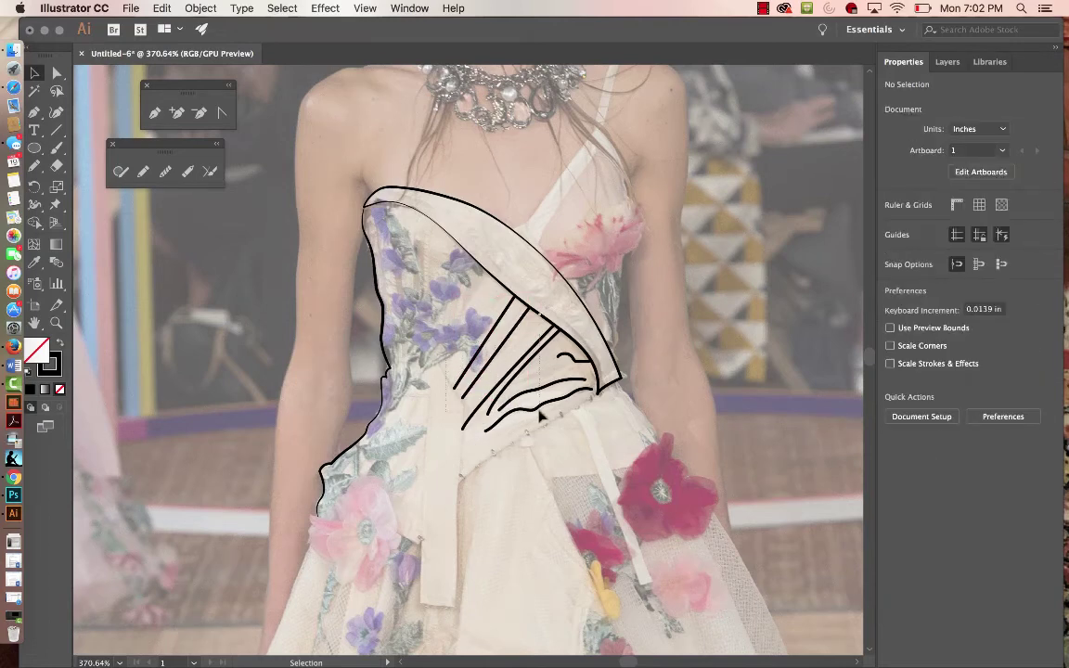
Step: Try selecting the bodice's fold and wrinkle lines together, dismiss the low-battery notification, and clear the selection
click(550, 436)
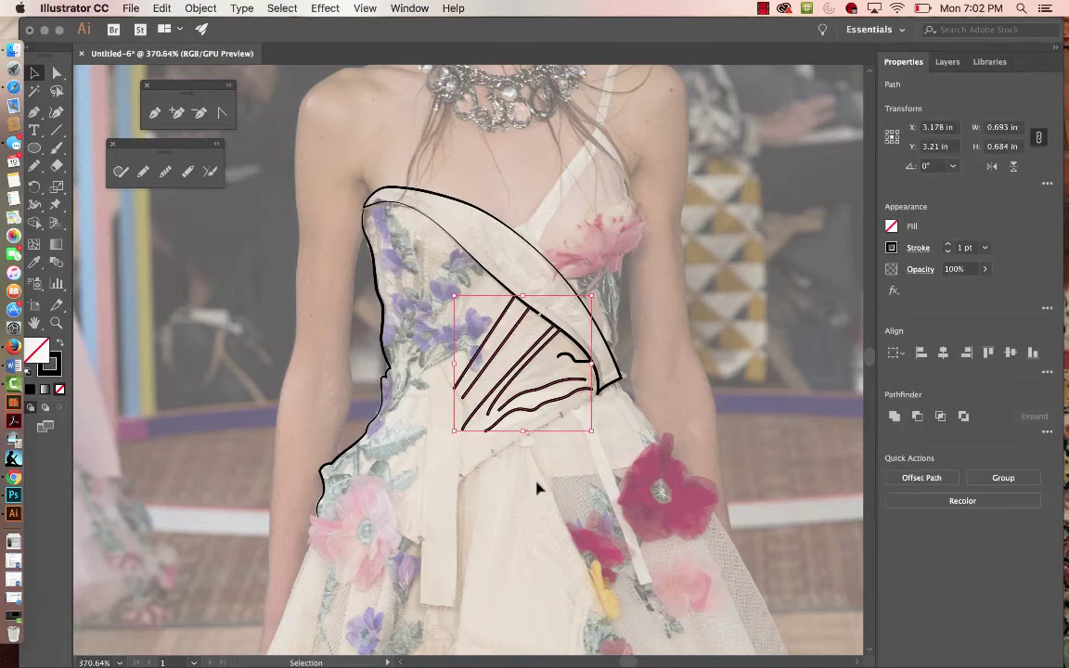
click(486, 434)
mouse_move(452, 282)
mouse_down()
mouse_move(543, 430)
mouse_move(563, 440)
mouse_up()
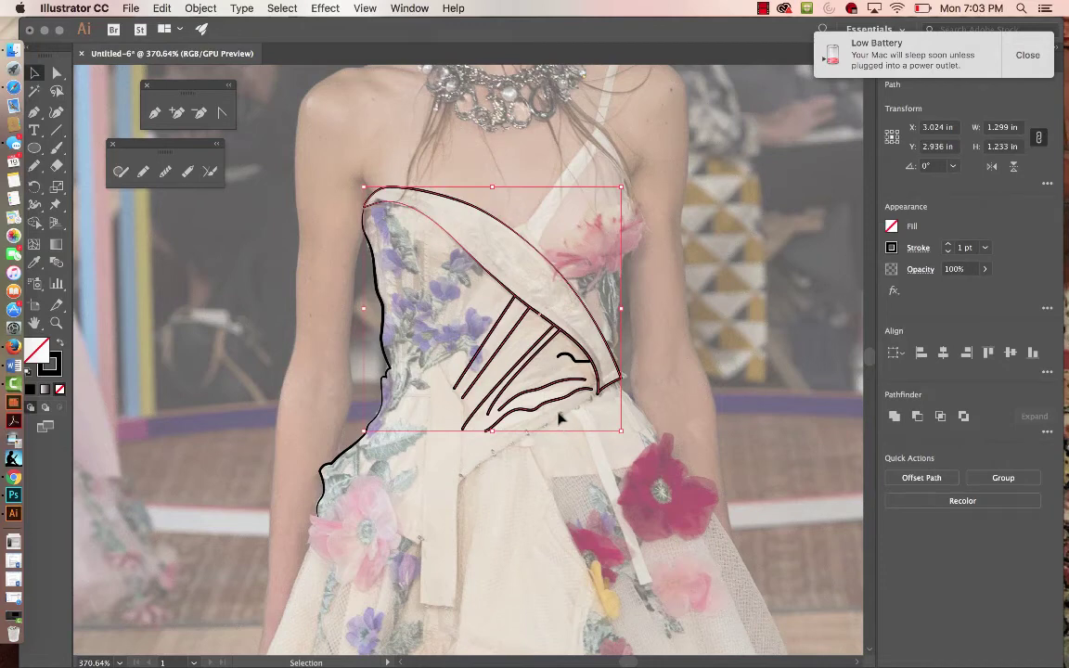
click(1027, 55)
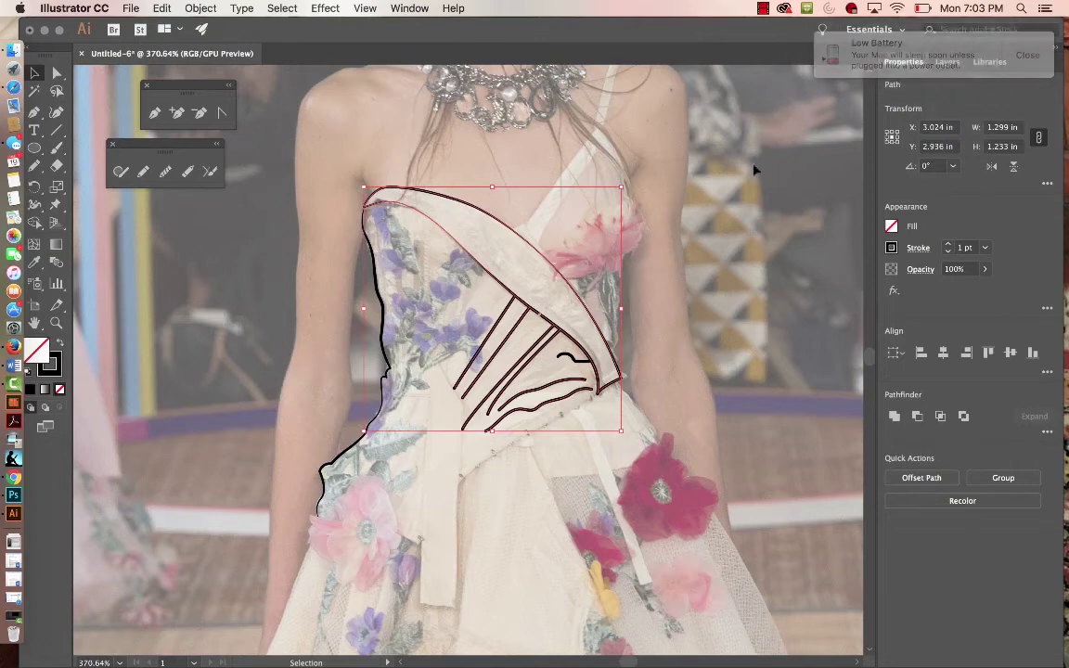
click(678, 427)
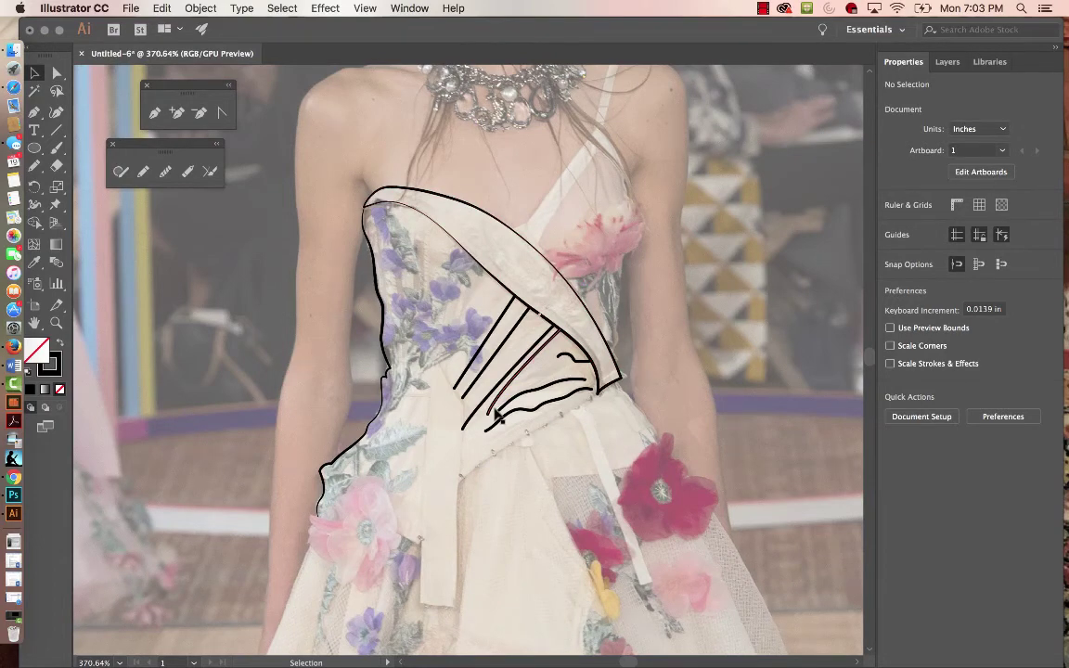
Step: Try selecting the bodice's fold and wrinkle lines with one marquee, then with the band outline included, clearing the selection each time
drag(433, 340, 569, 461)
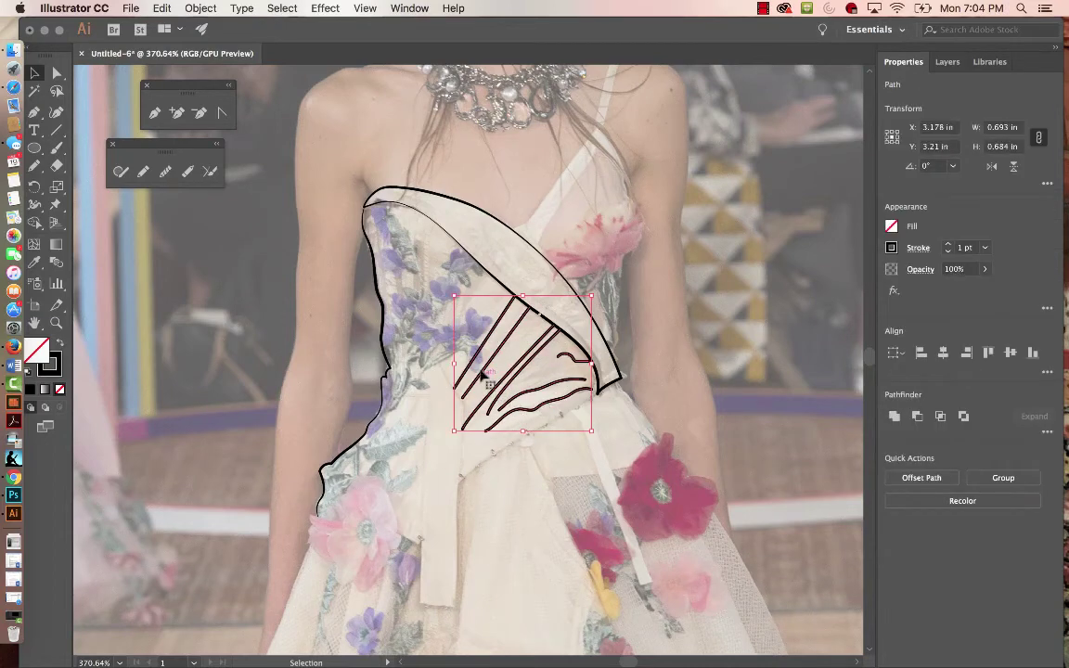
click(662, 361)
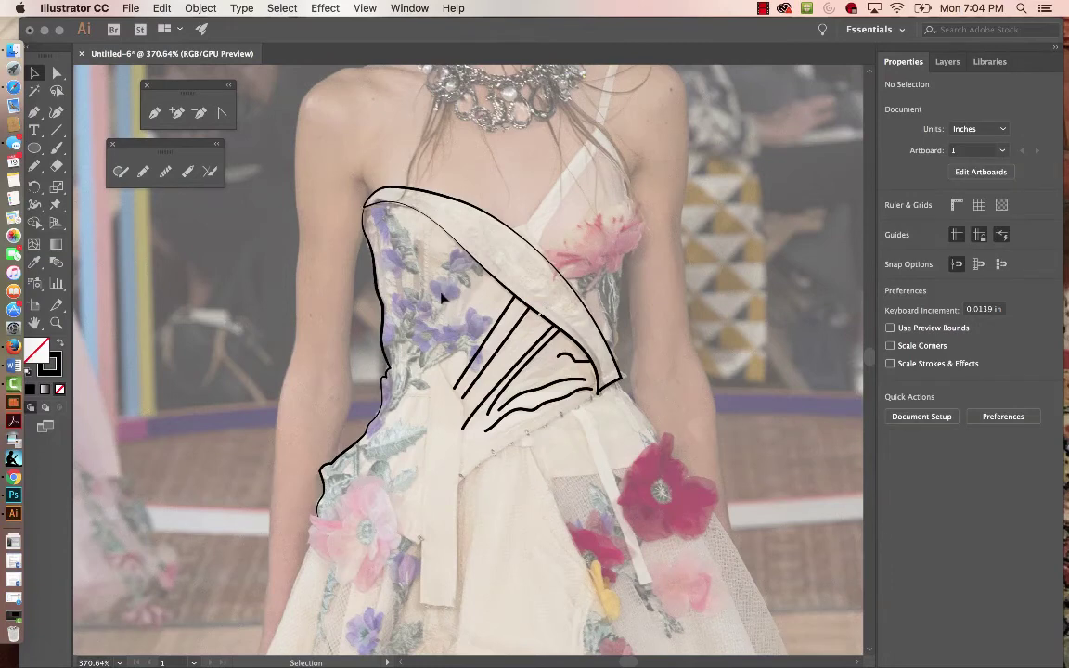
click(510, 348)
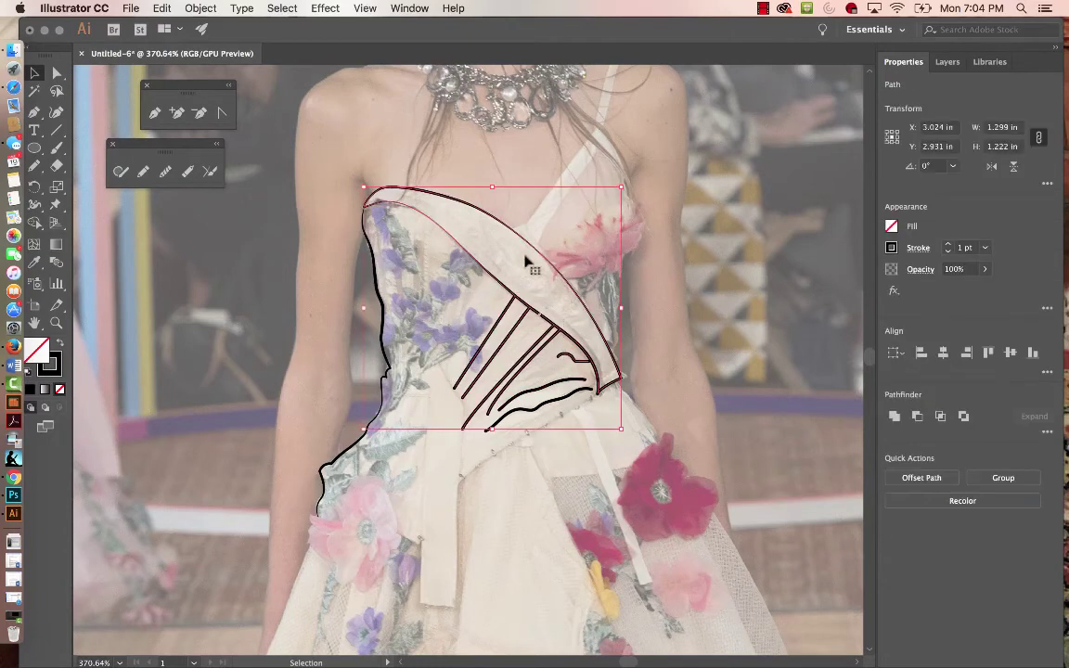
click(724, 346)
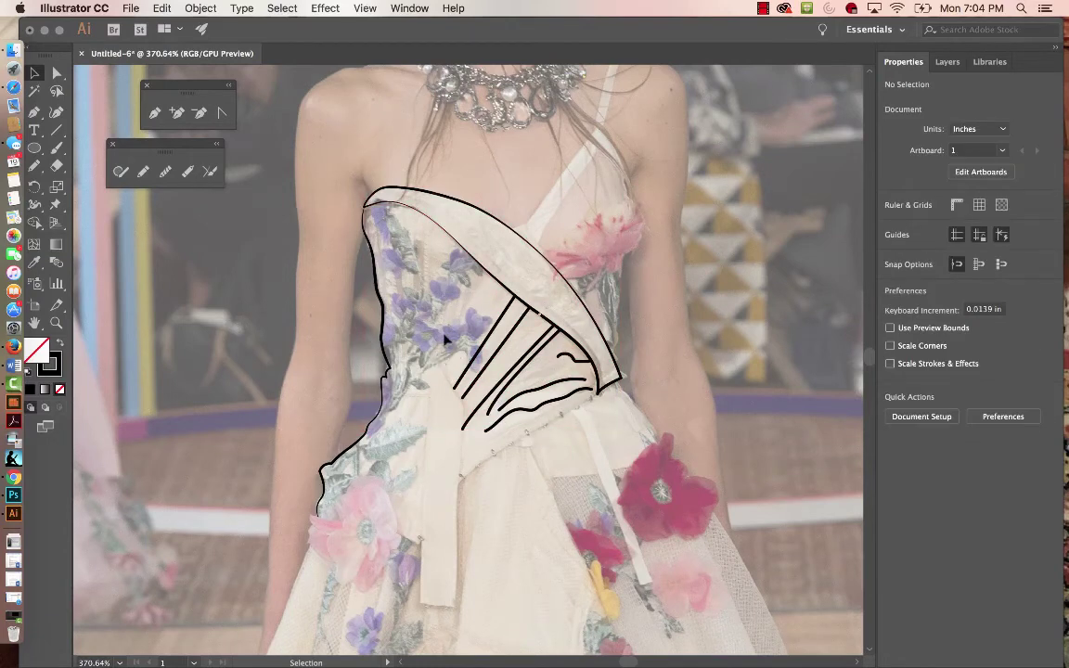
Step: Try selecting the fold and wrinkle lines by marquee in a closer view of the bodice, then clear the selection
key(z)
drag(531, 380, 653, 408)
key(v)
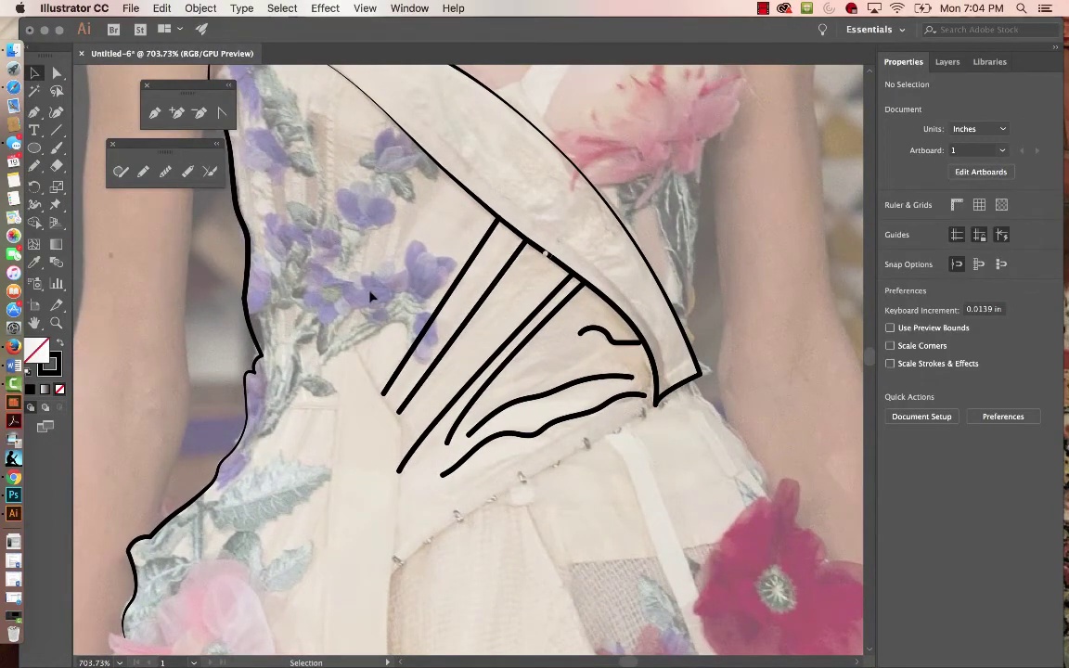
mouse_move(487, 399)
mouse_down()
mouse_move(567, 453)
mouse_move(563, 469)
mouse_up()
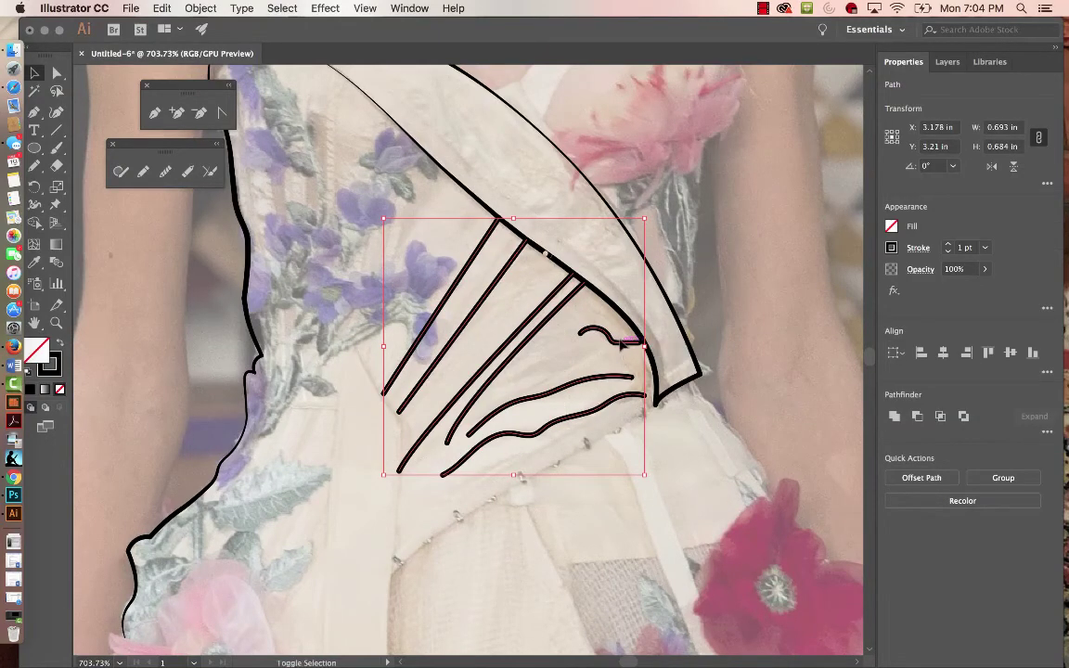
click(776, 356)
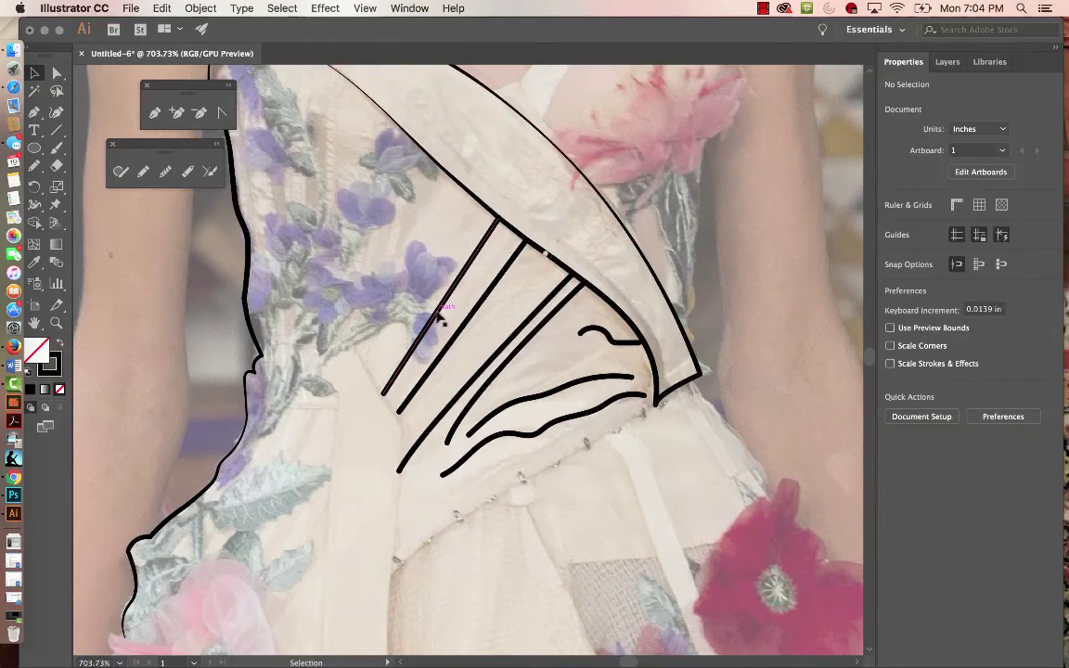
Step: Try building up a selection of the fold and wrinkle lines one line at a time, clearing it after each attempt
click(436, 318)
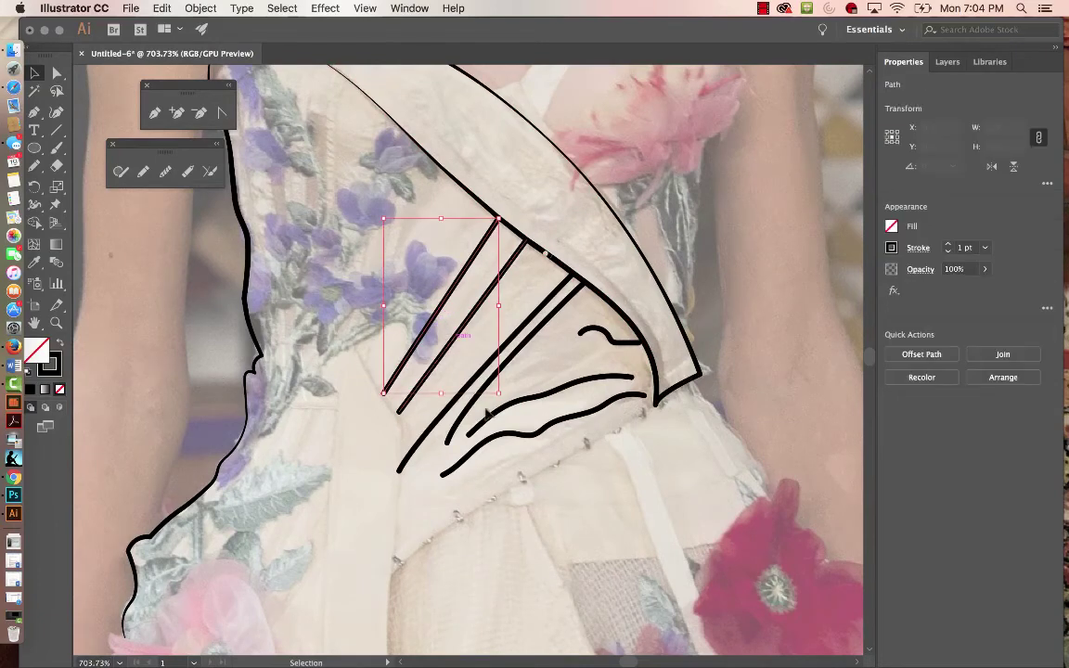
shift+click(420, 384)
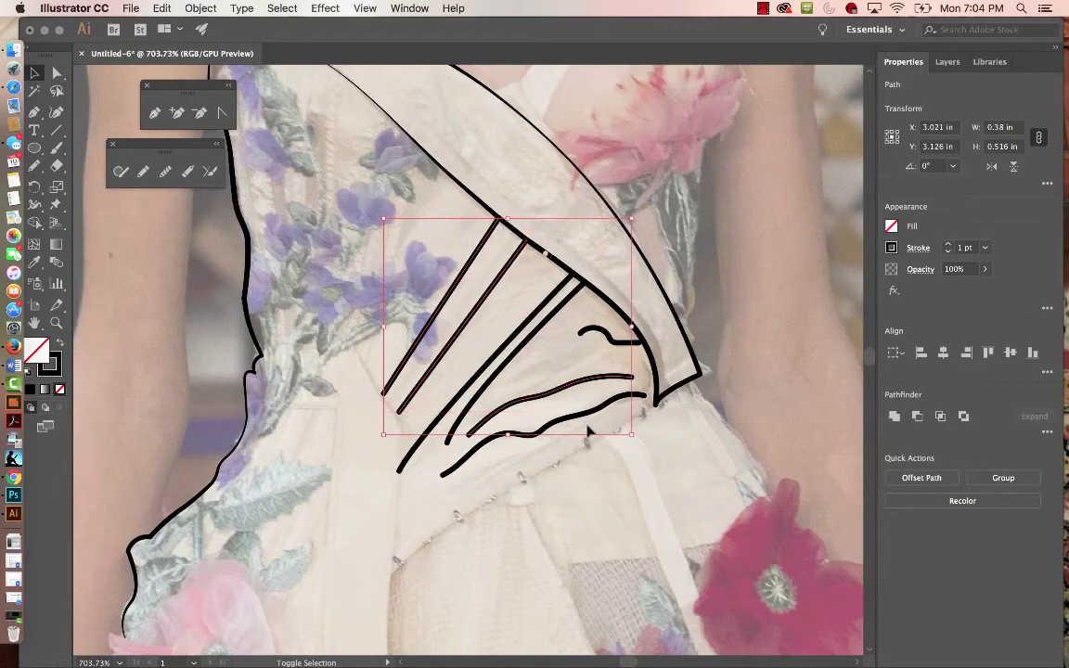
shift+click(584, 420)
shift+click(586, 419)
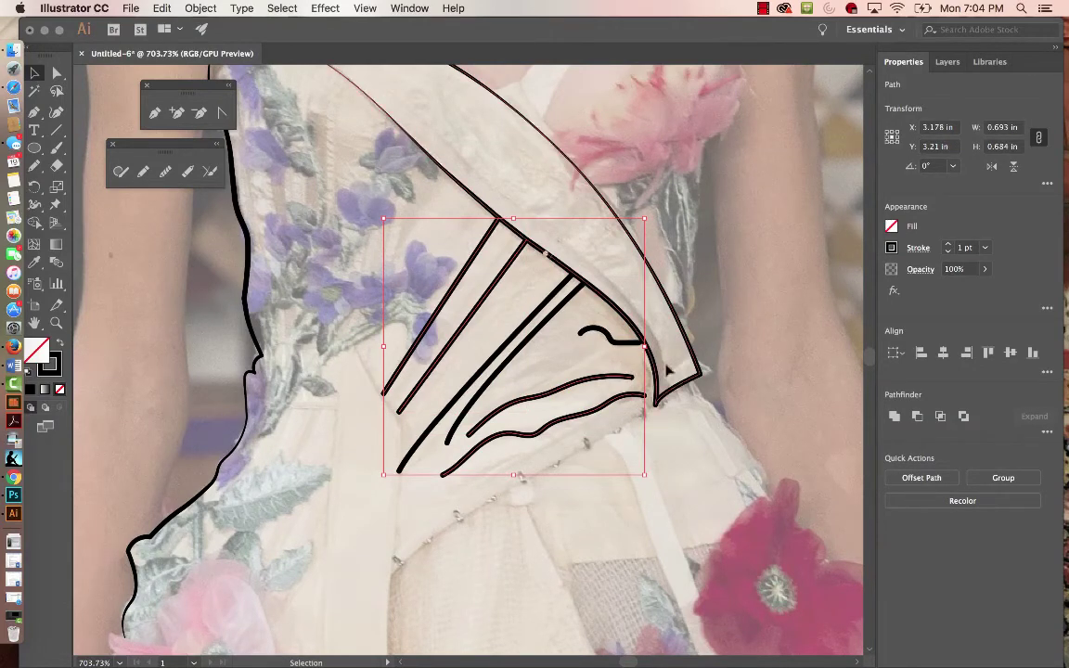
click(401, 291)
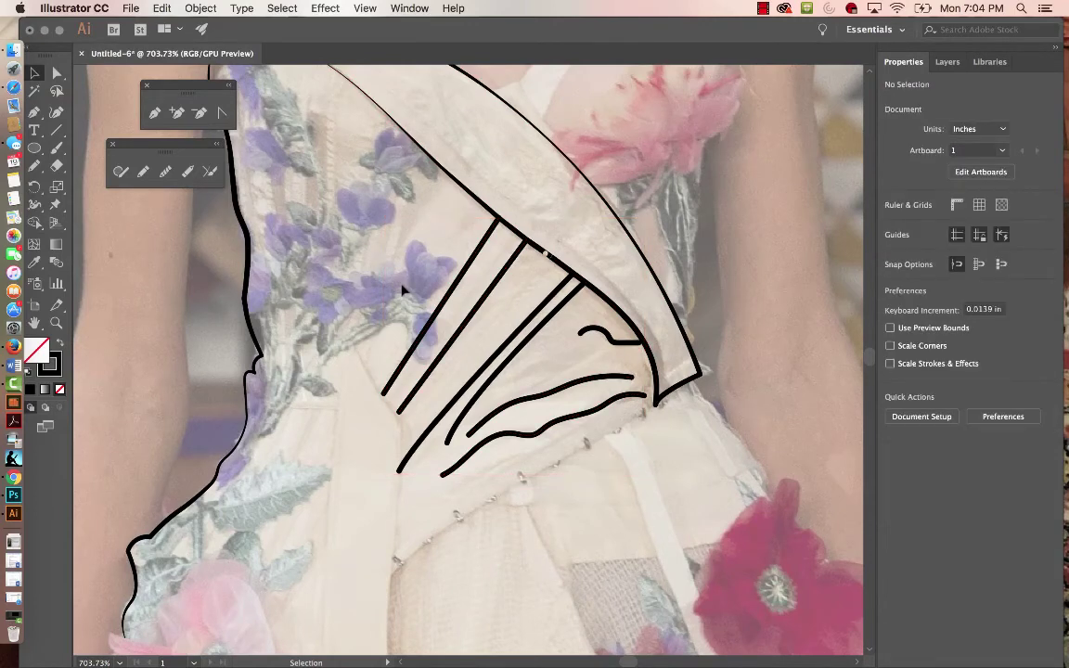
click(439, 310)
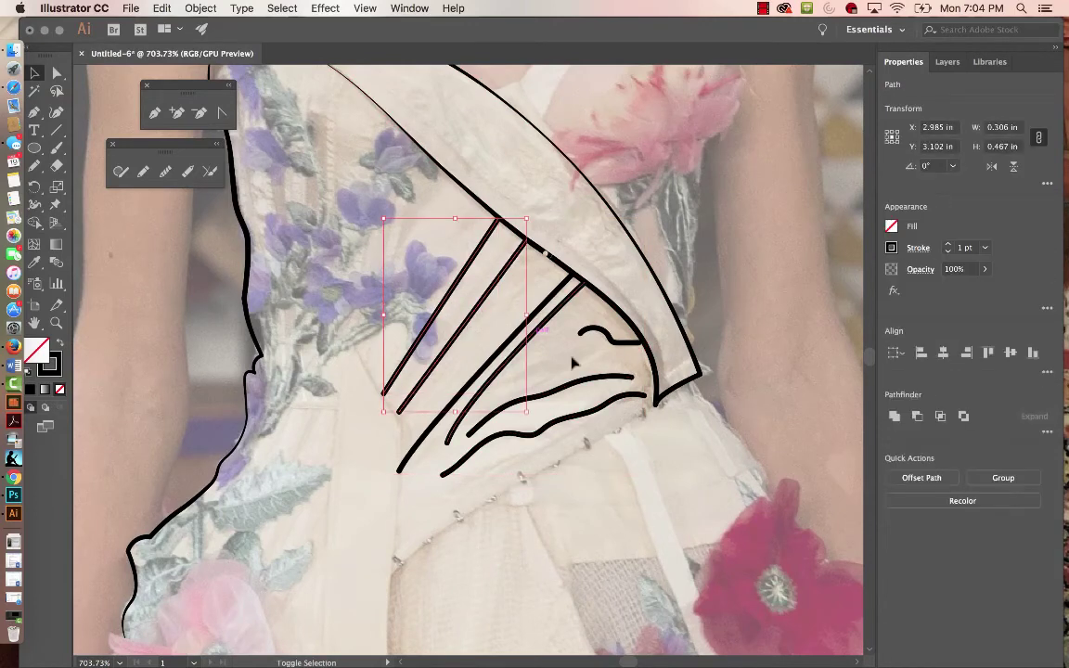
shift+click(547, 431)
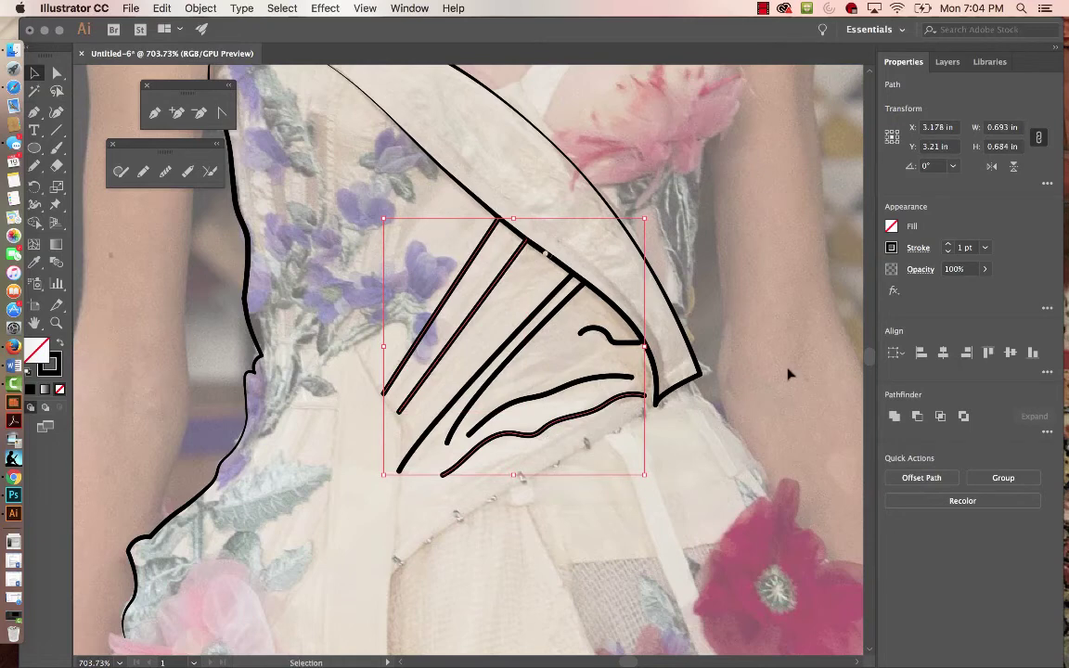
click(390, 307)
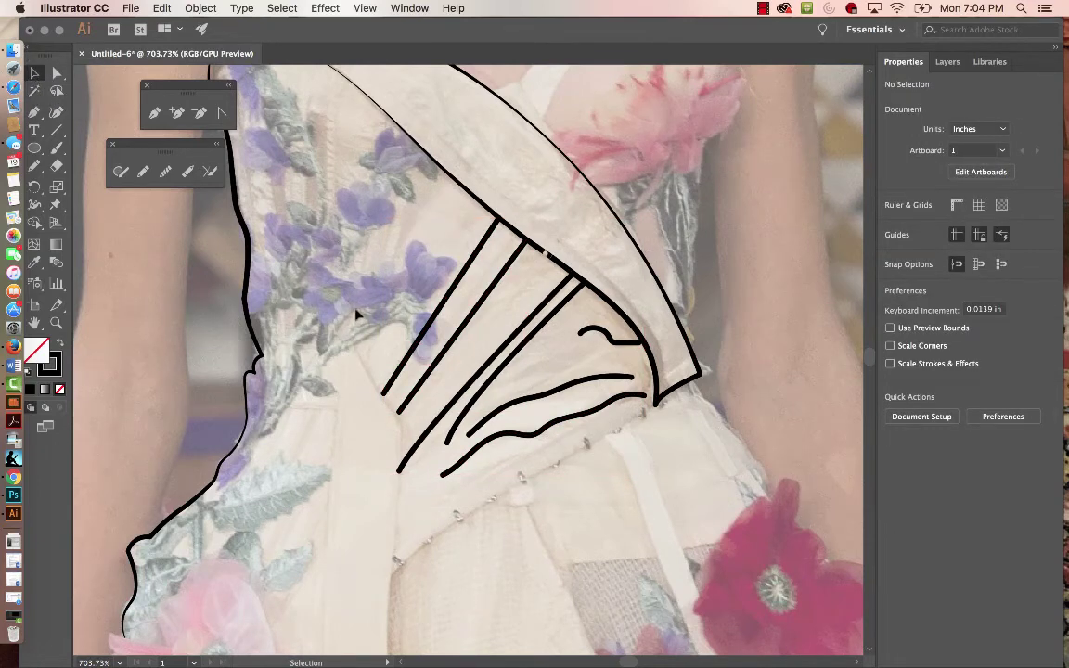
Step: Select all the bodice's fold and wrinkle lines together and set their stroke weight to 0.25 pt
drag(432, 389, 575, 499)
drag(597, 509, 597, 511)
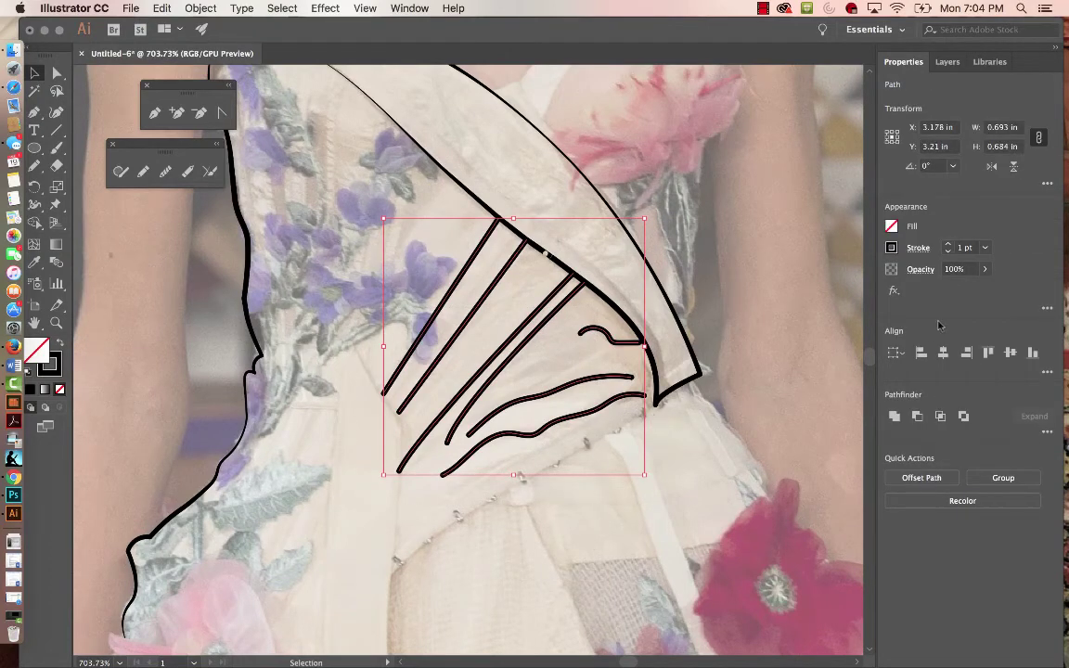
click(985, 247)
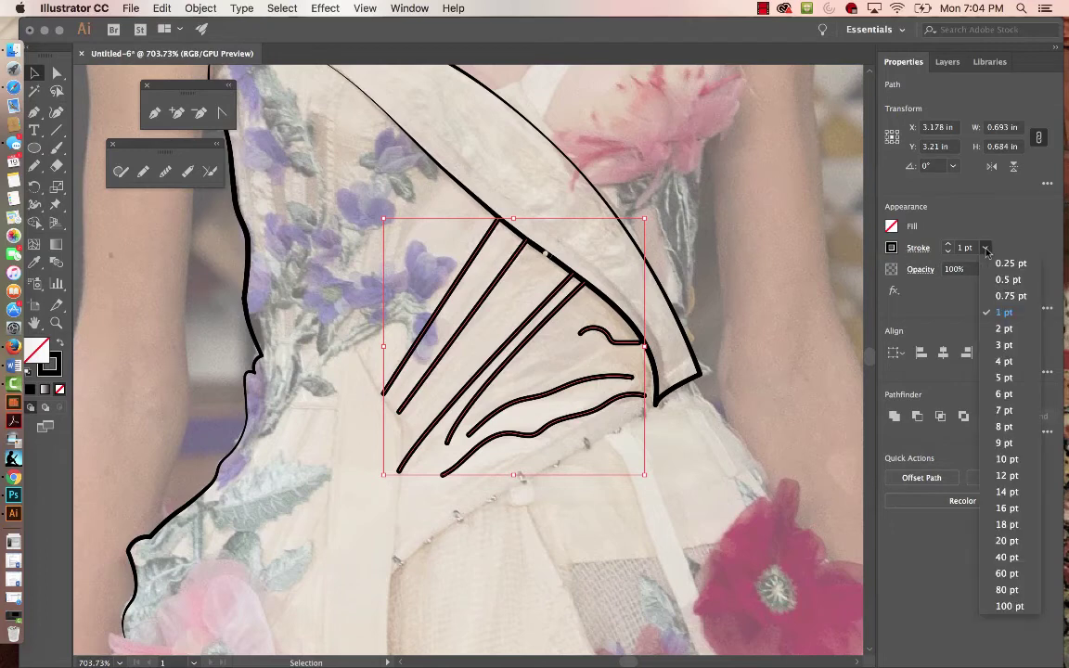
click(1008, 263)
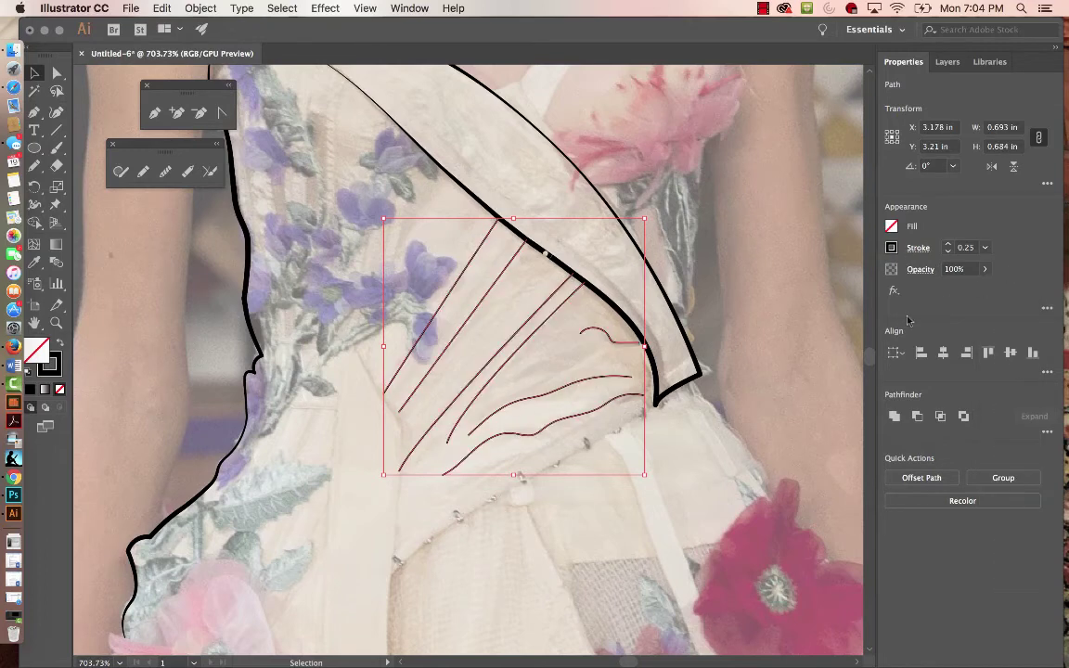
Step: Apply the triangular width profile that tapers to a point to the selected fold and wrinkle lines, and deselect them
click(919, 249)
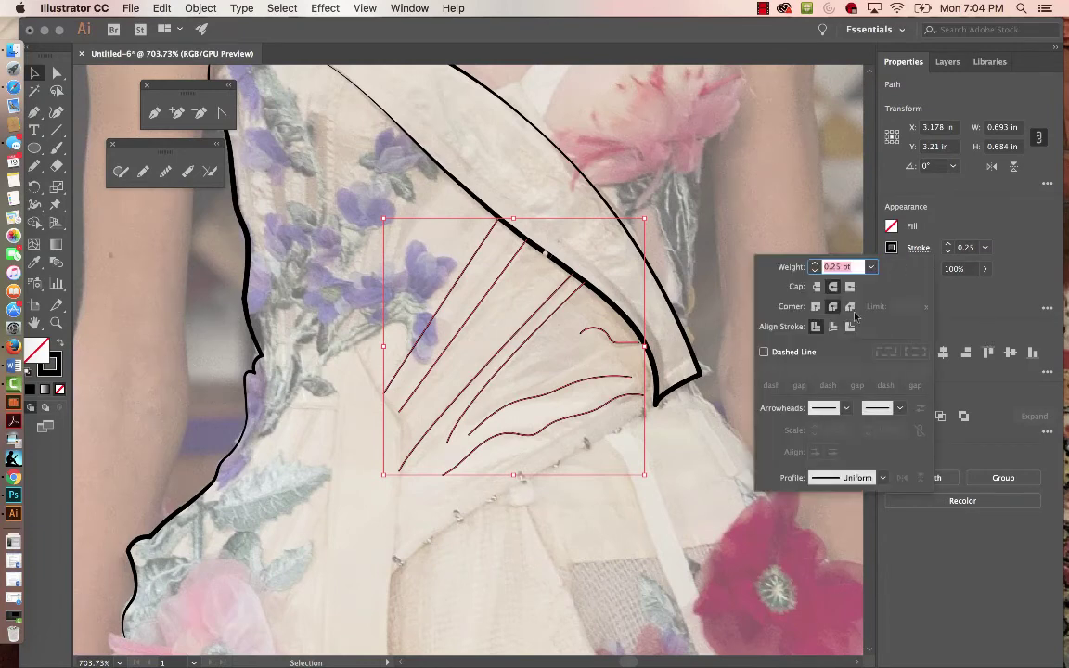
click(882, 478)
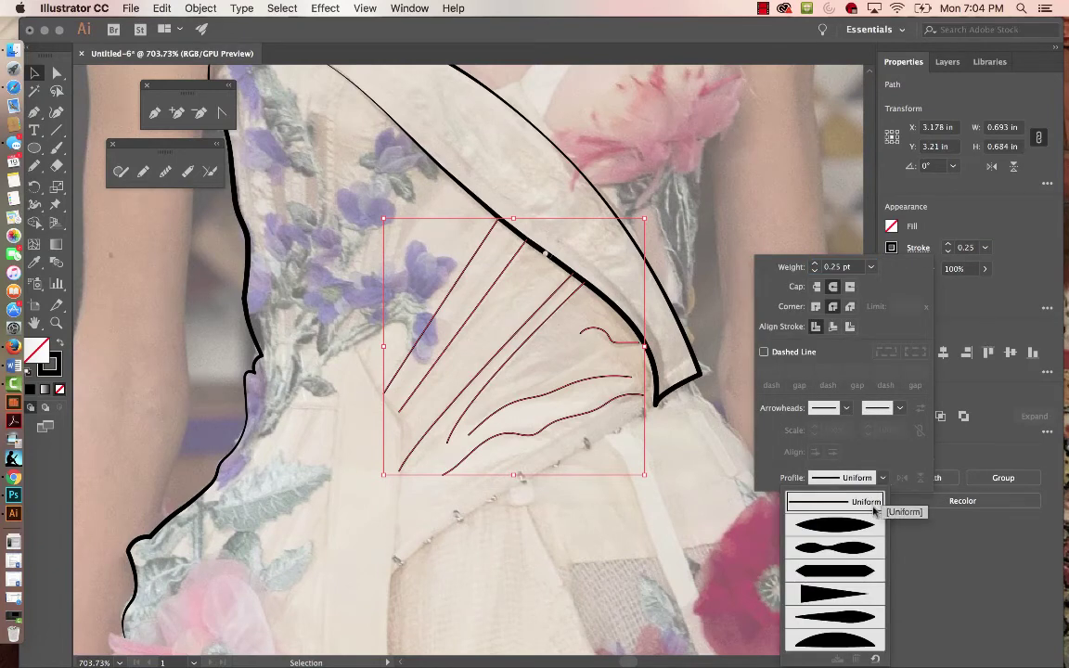
click(815, 598)
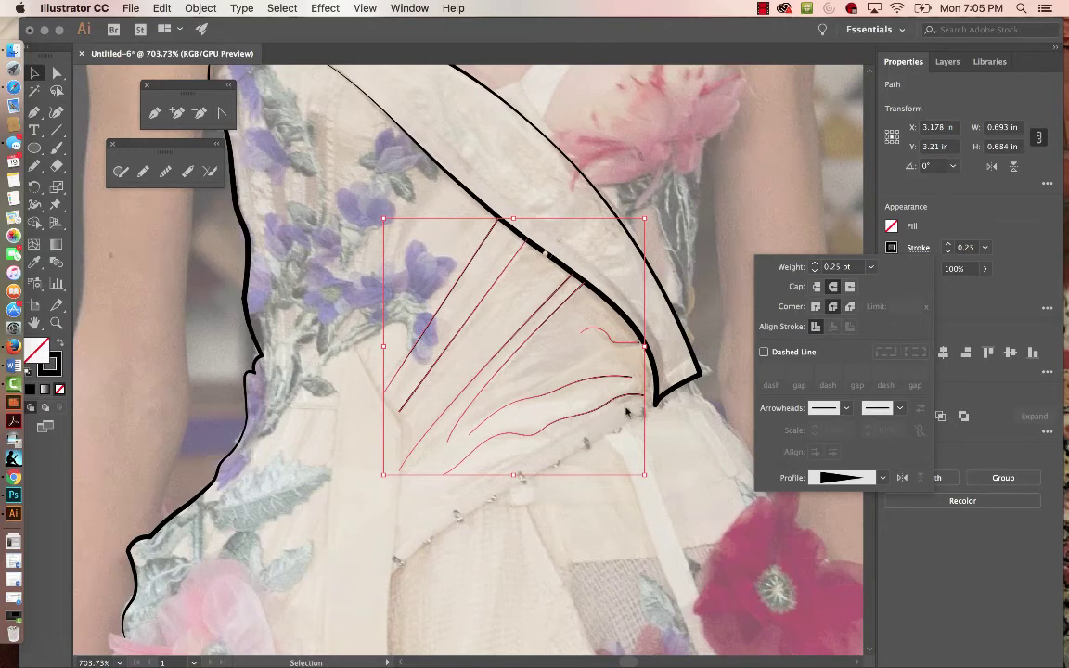
click(642, 517)
click(644, 517)
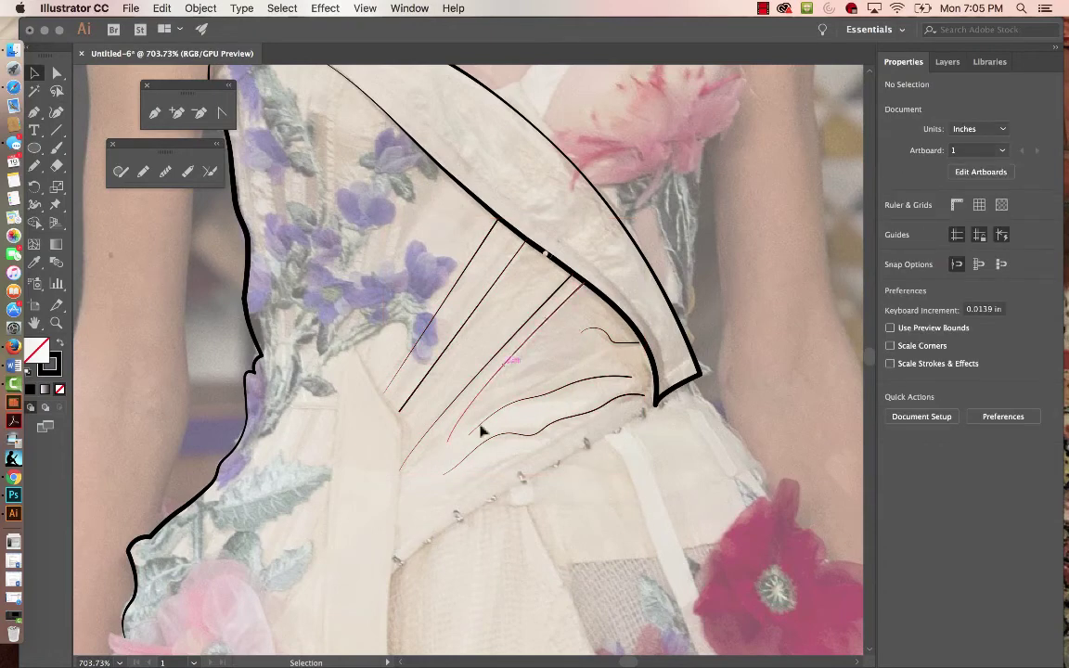
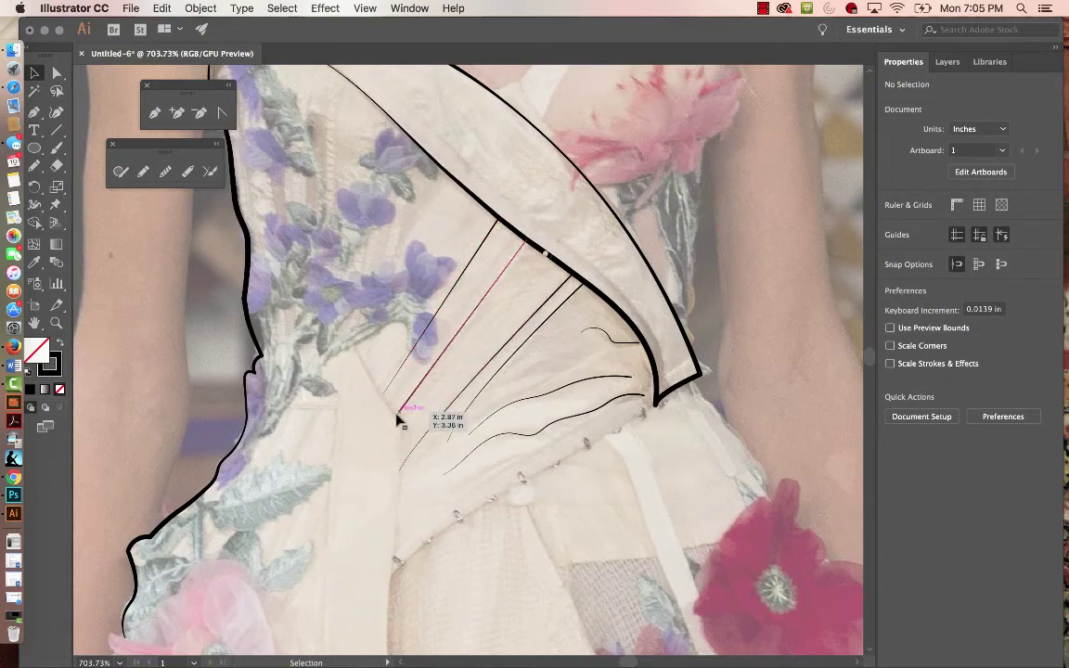
Step: Give the second fold line from the top the pointed width profile that swells off-centre, and deselect it
click(471, 318)
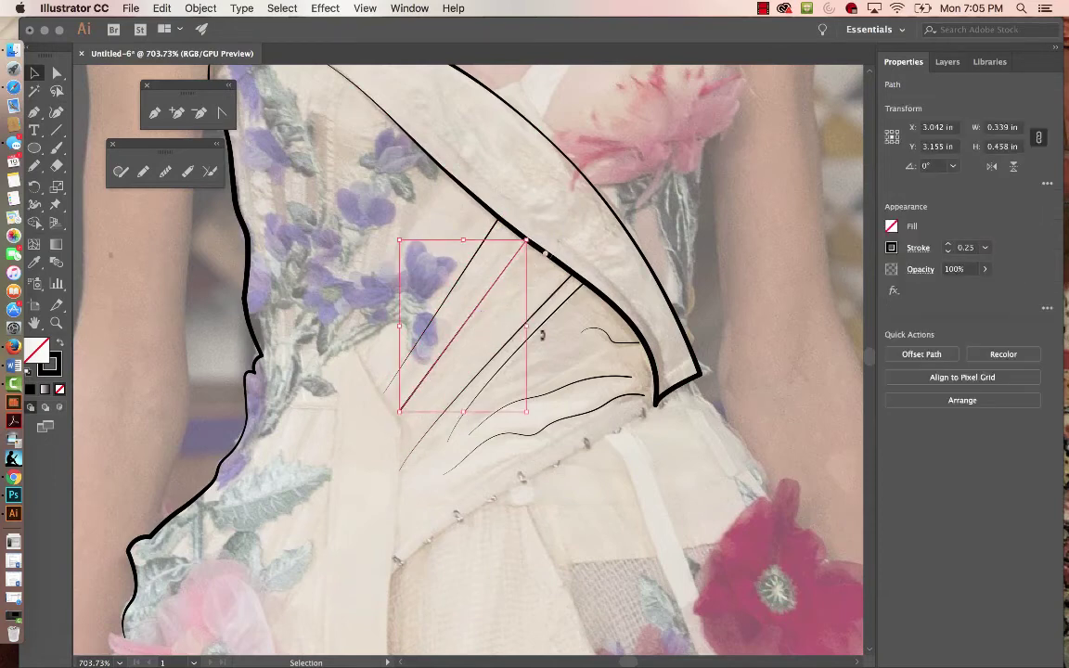
click(918, 249)
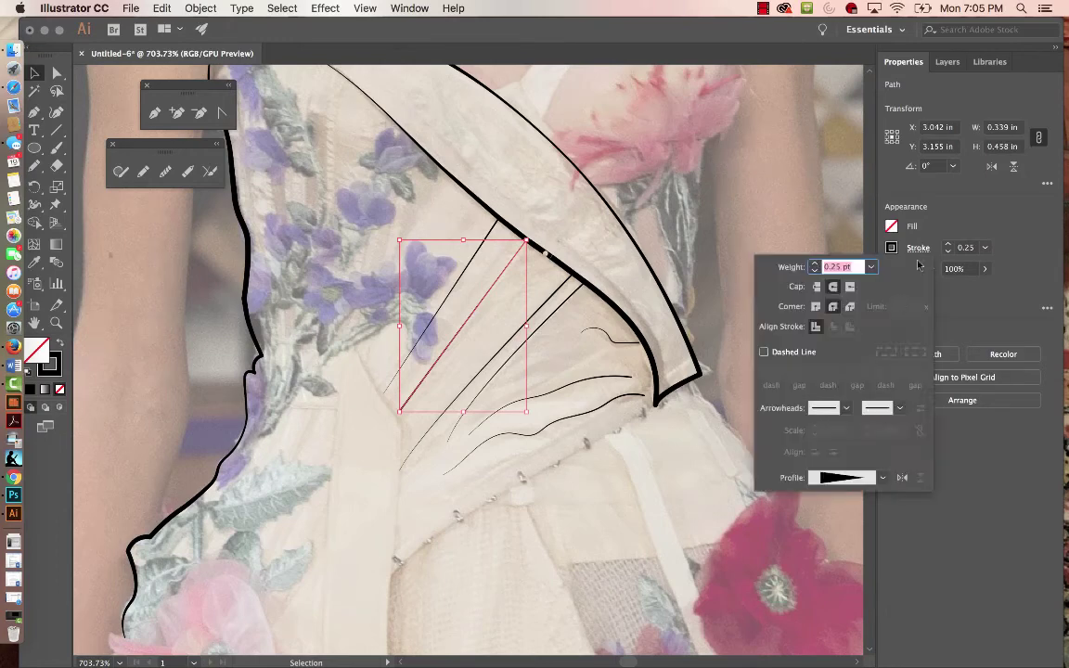
click(902, 478)
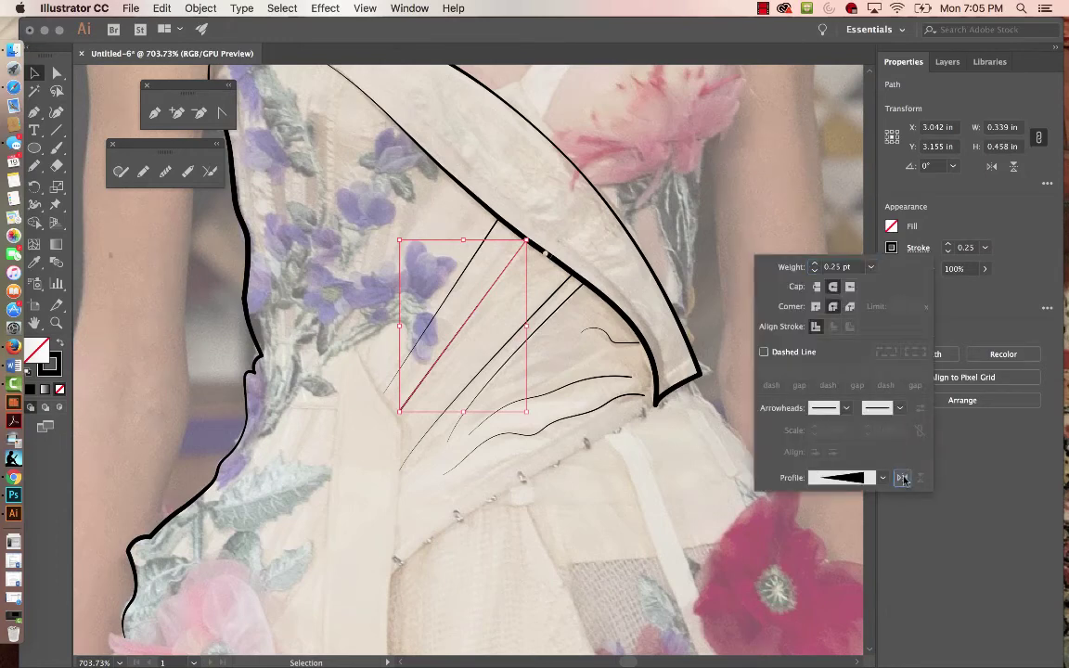
click(902, 479)
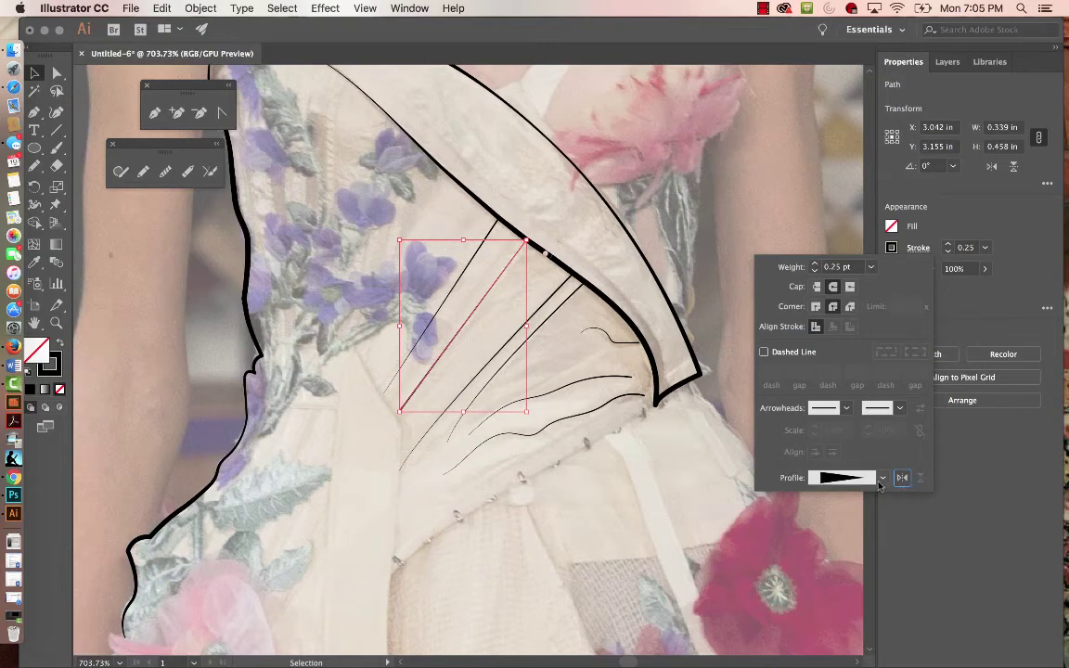
click(882, 478)
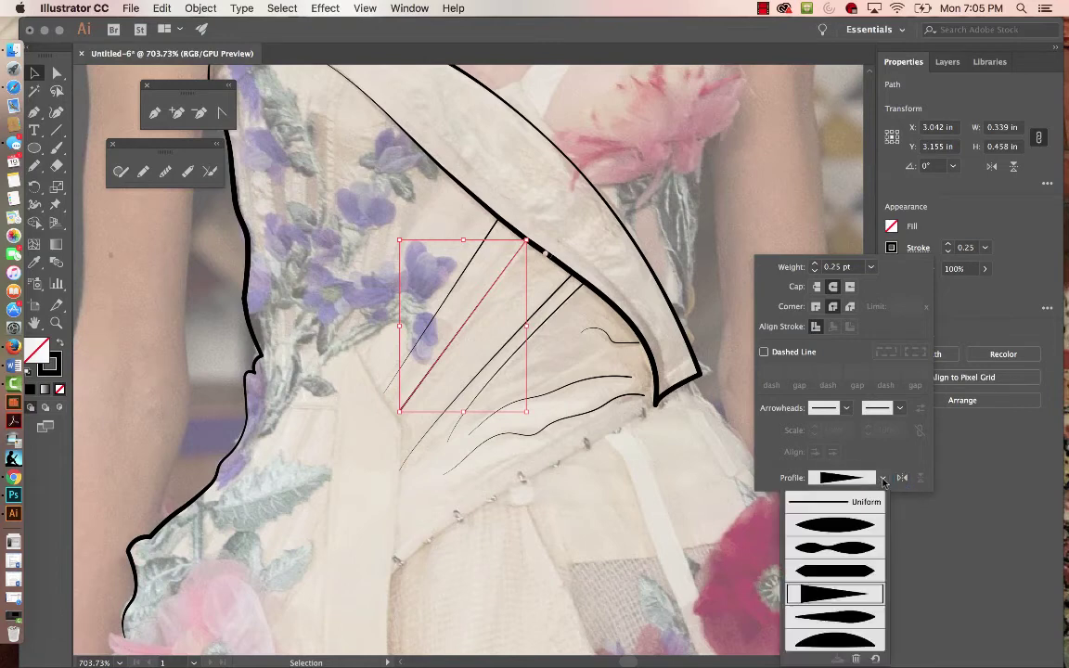
click(842, 617)
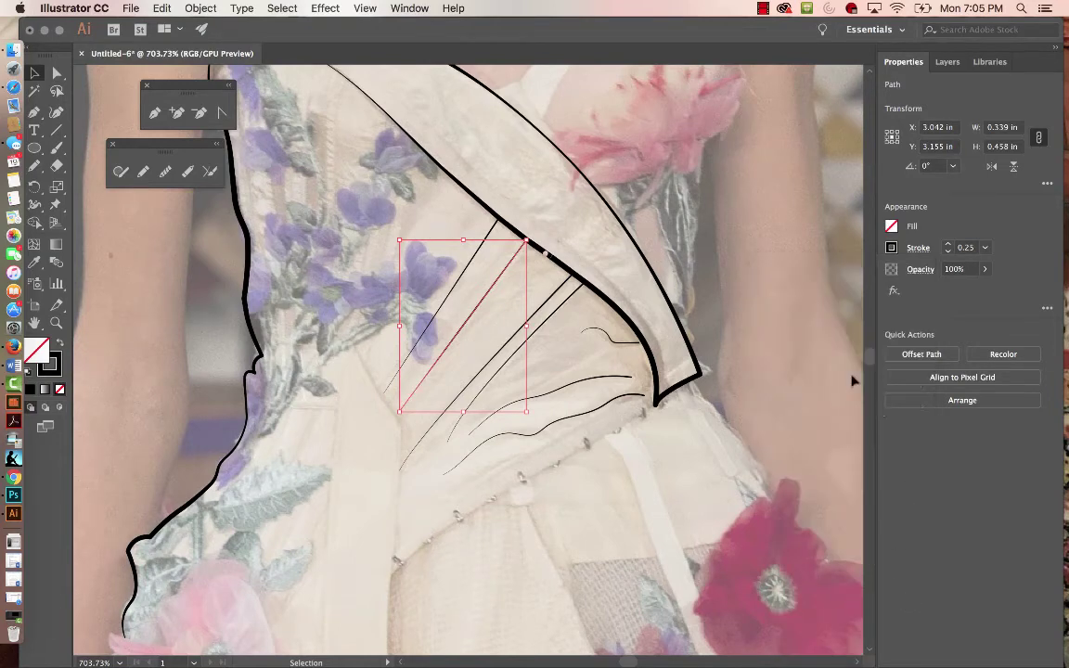
click(766, 291)
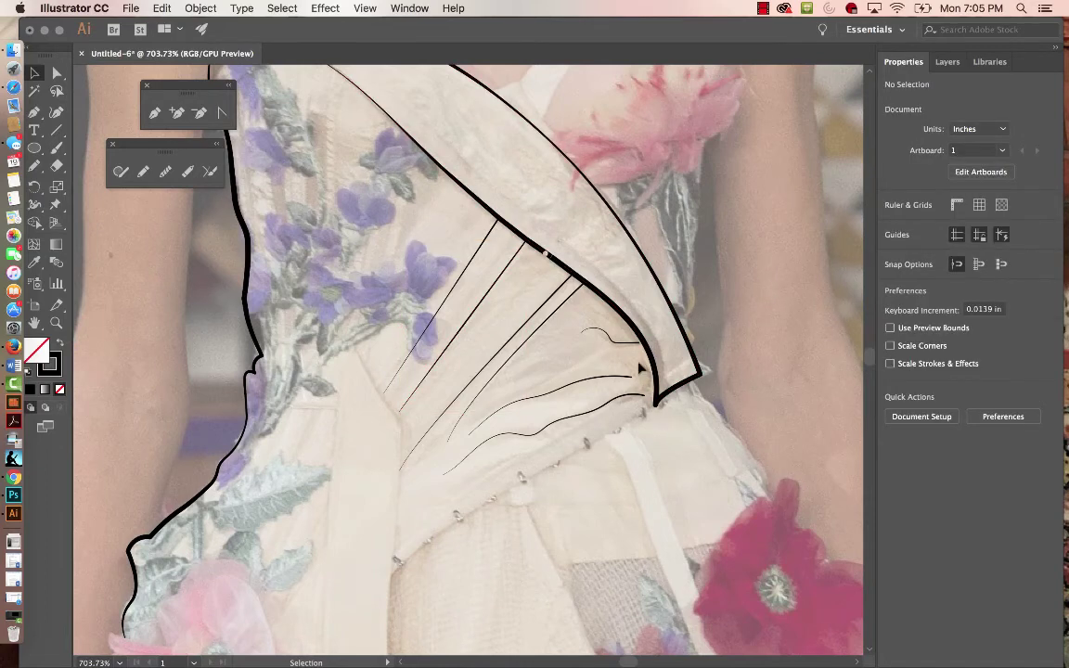
Step: Try moving the short wavy wrinkle line closer to the band's lower edge, undo the move and deselect the line
key(z)
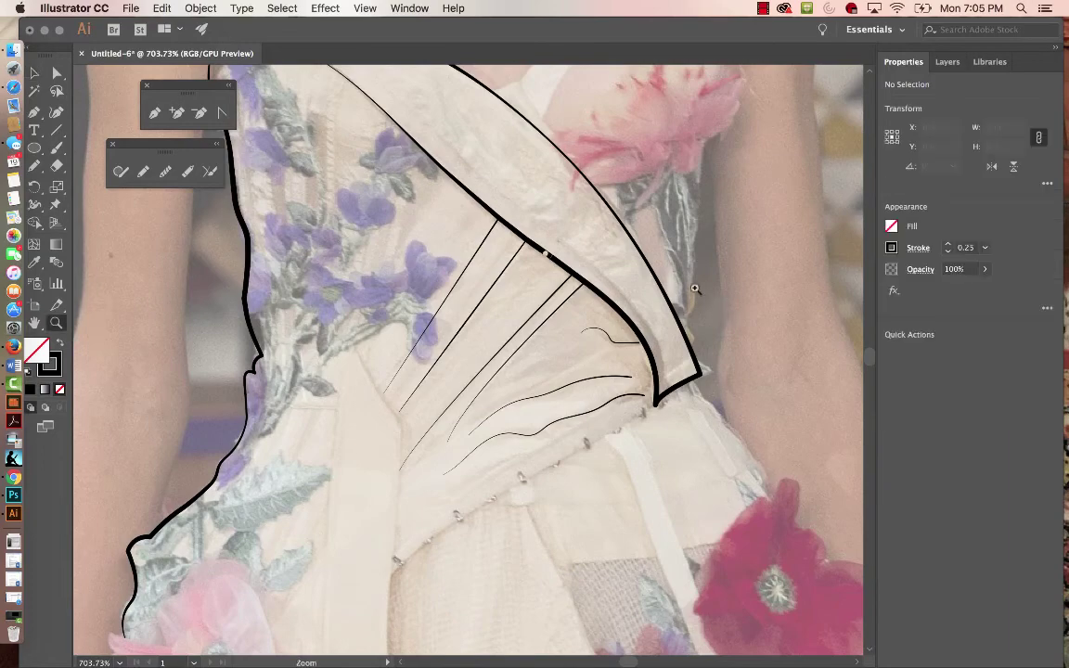
mouse_move(696, 291)
mouse_down()
mouse_move(791, 291)
mouse_move(842, 263)
mouse_up()
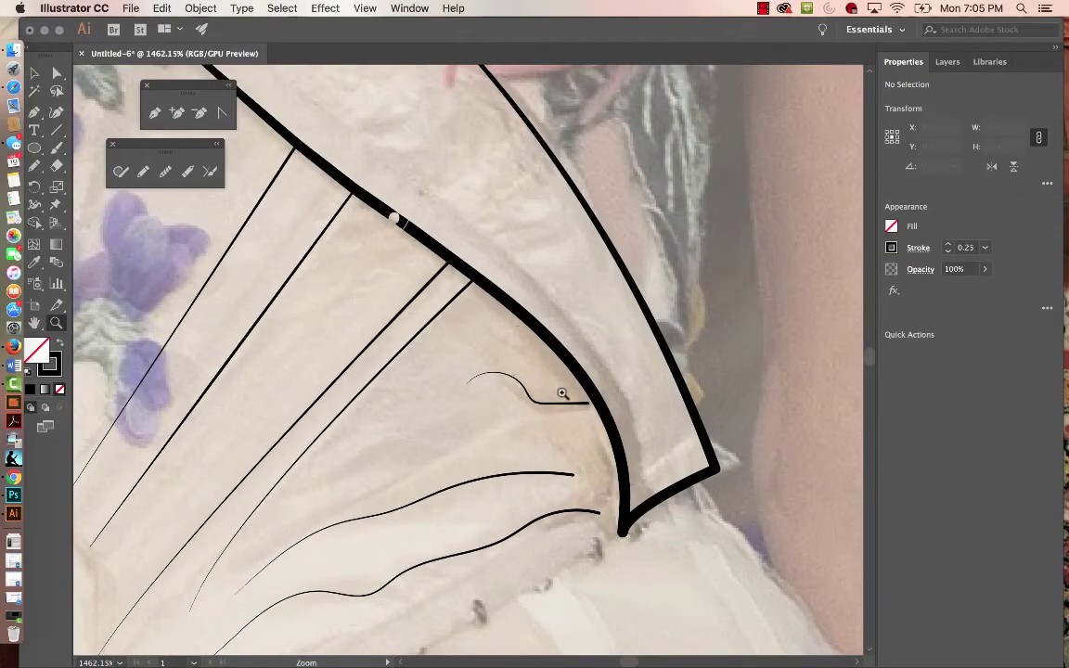
key(v)
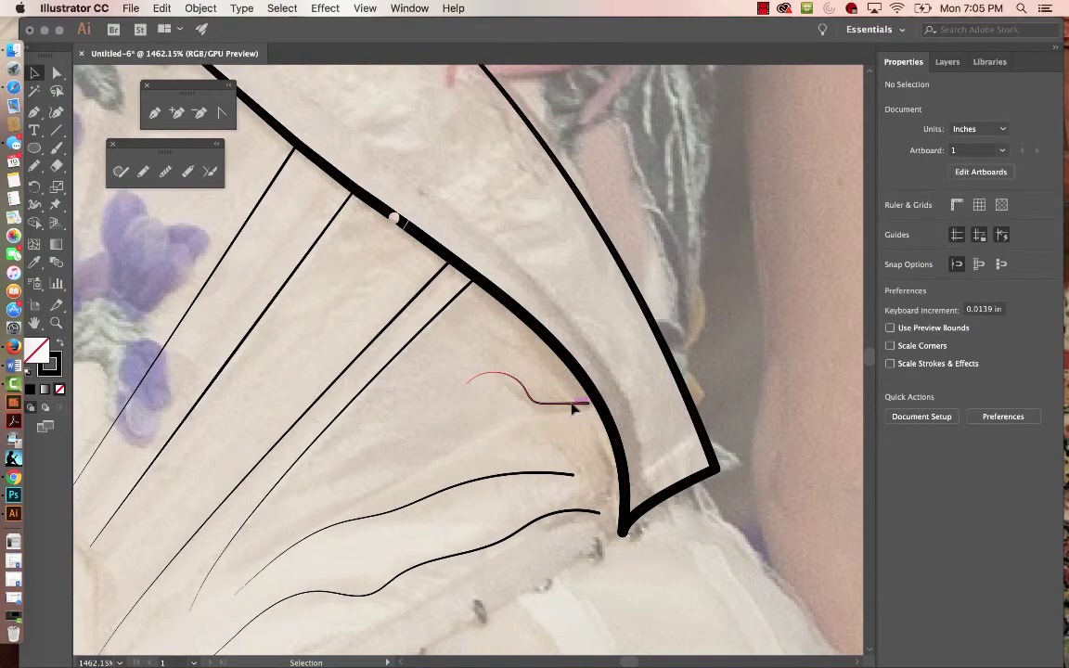
drag(572, 408, 577, 408)
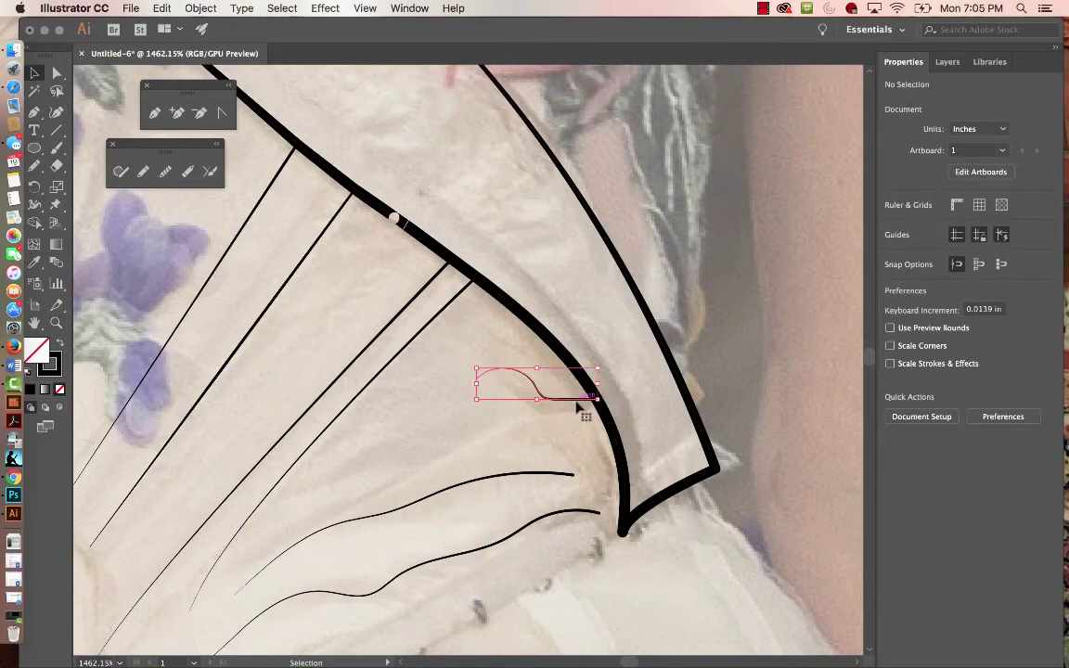
key(super+z)
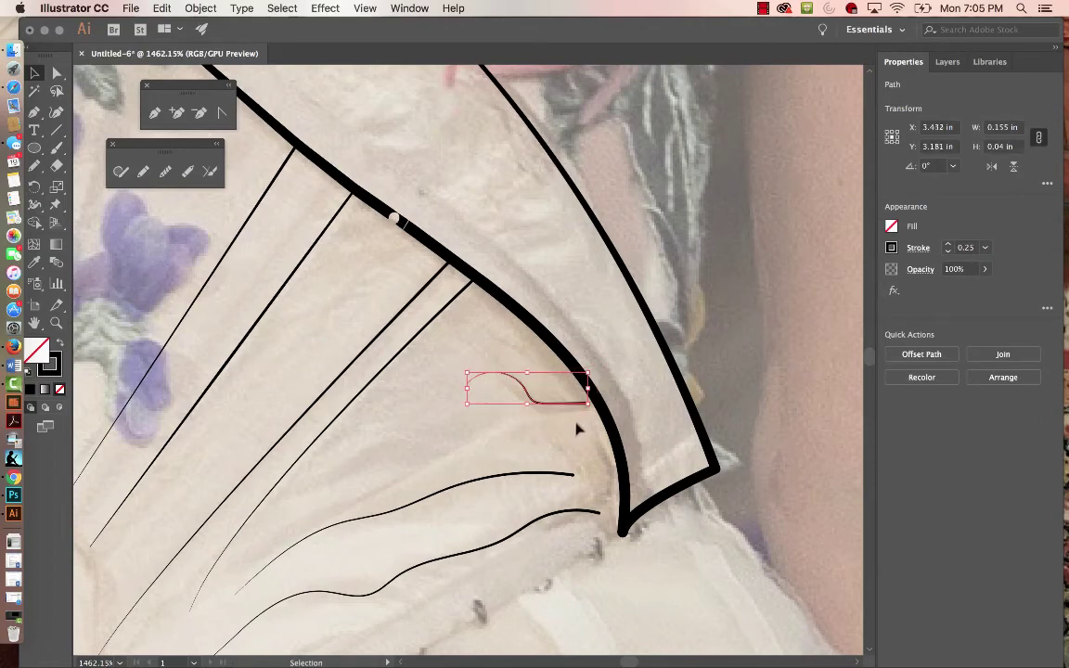
click(692, 359)
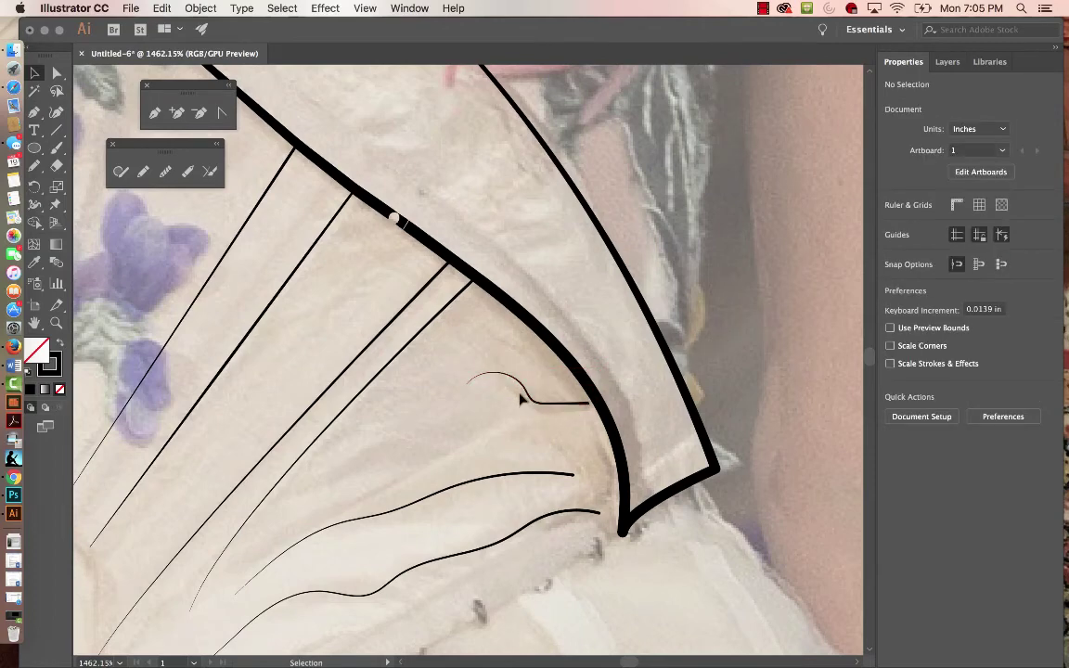
Step: Extend the short wavy wrinkle line's thick end until it meets the band's lower edge, and deselect it
click(57, 72)
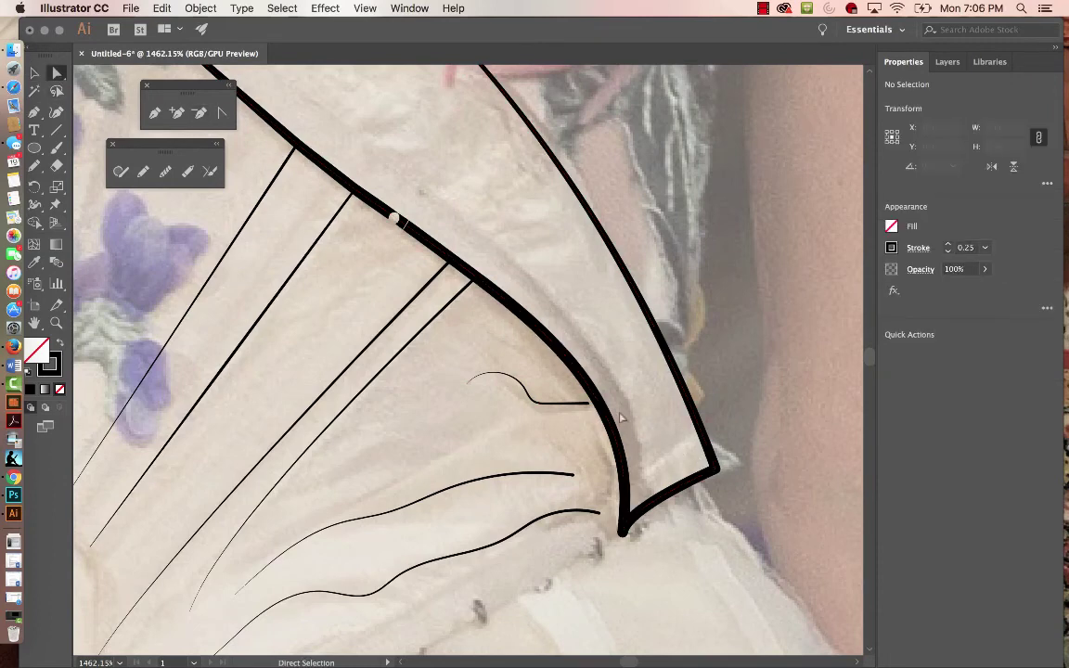
click(591, 406)
drag(592, 405, 601, 404)
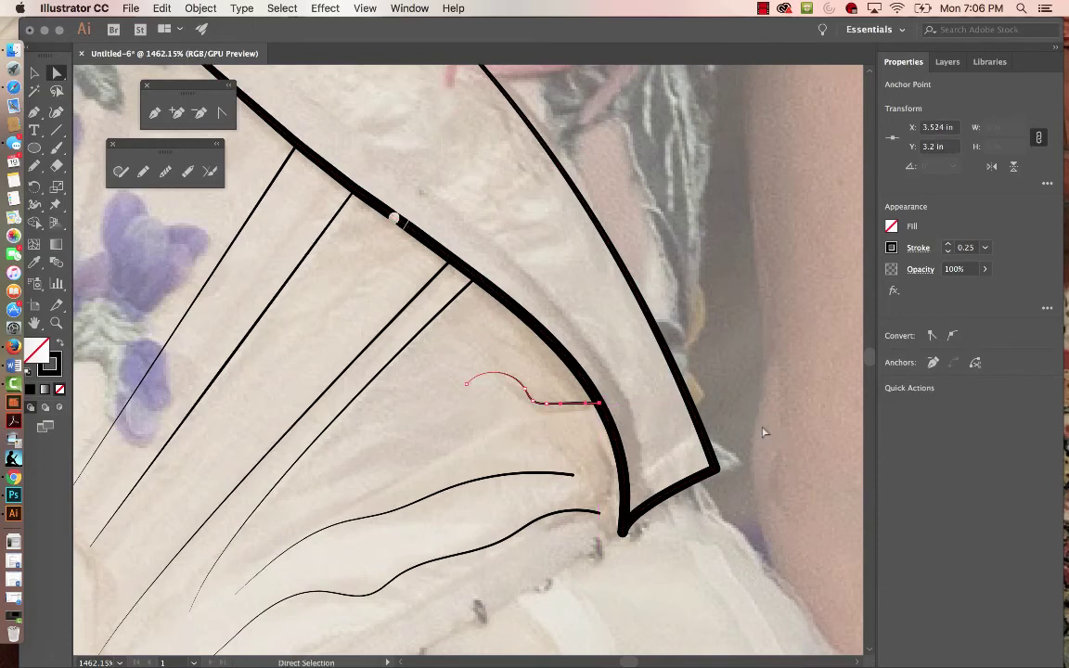
key(v)
click(787, 406)
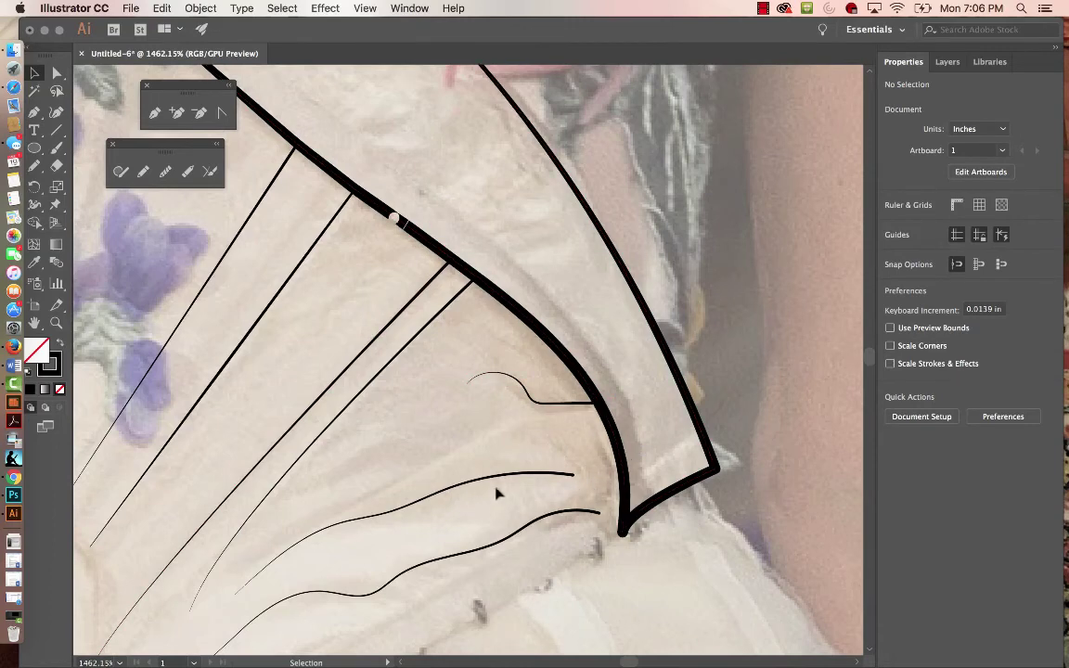
Step: Draw a wrinkle line about 0.35 in wide with the Pencil below the short wavy one, sloping from the band, and set its stroke to 0.25 pt
scroll(497, 513, down, 5)
scroll(496, 513, left, 8)
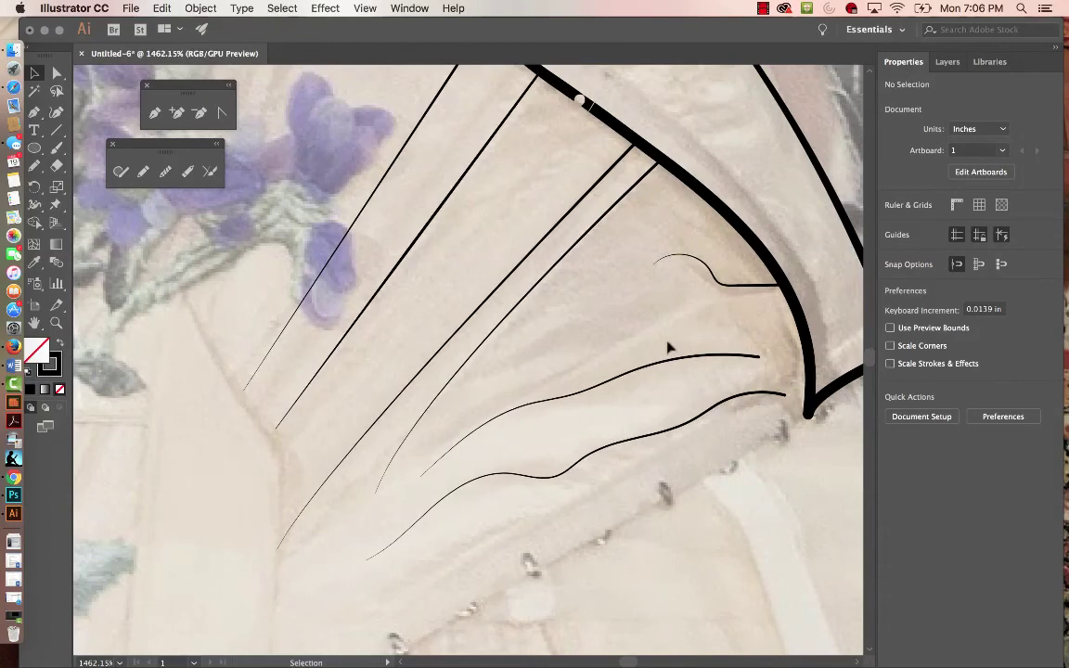
key(n)
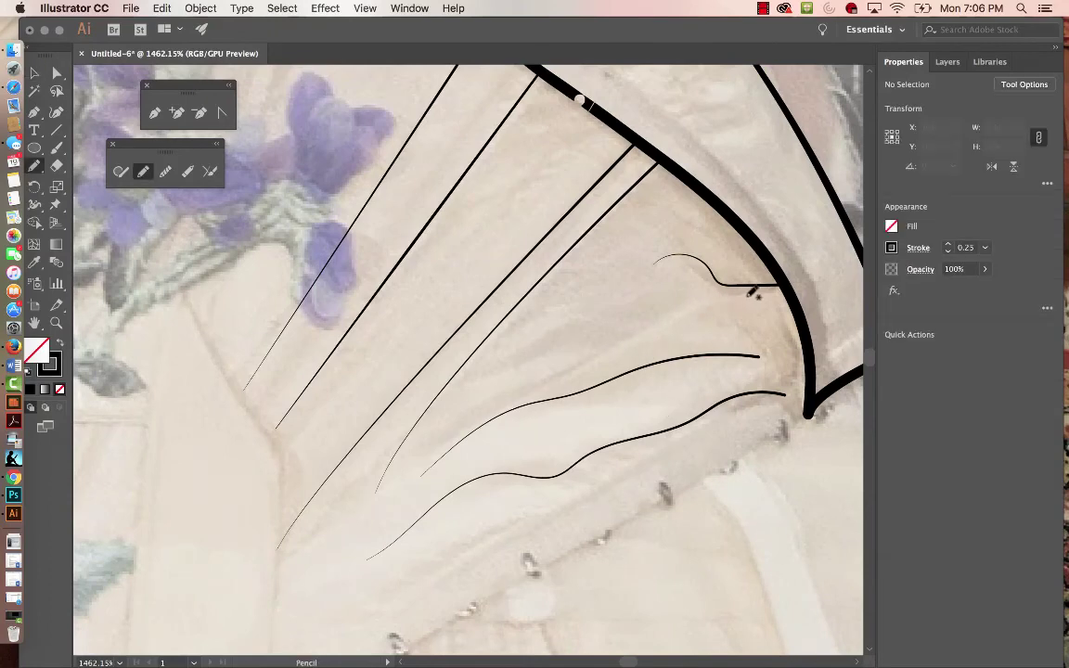
mouse_move(777, 288)
mouse_down()
mouse_move(705, 300)
mouse_move(498, 387)
mouse_up()
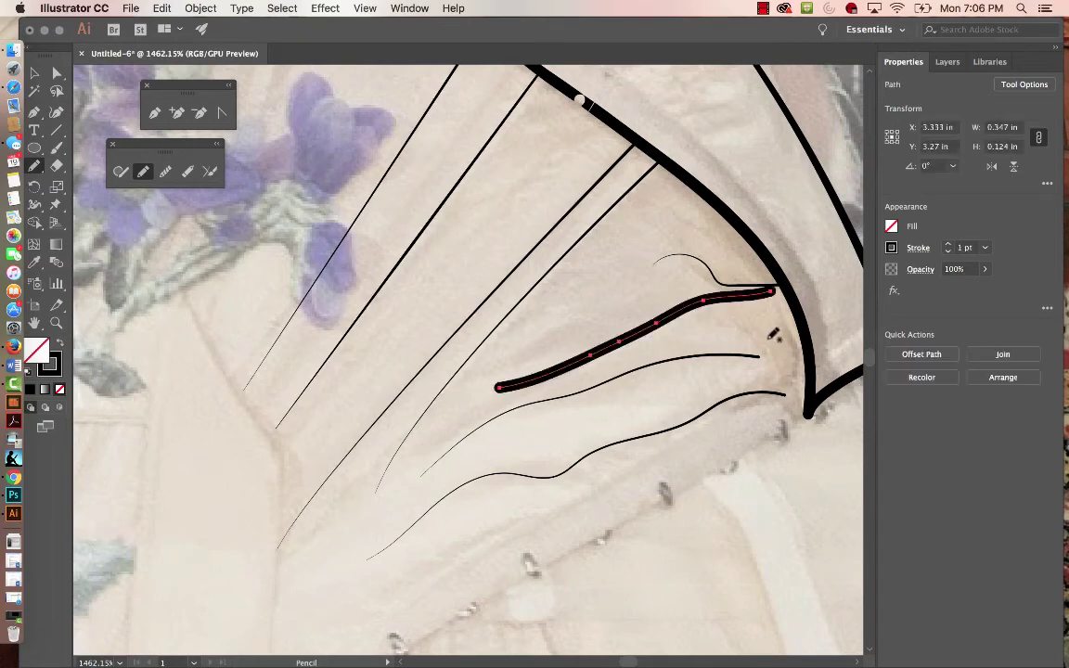
click(987, 248)
click(980, 278)
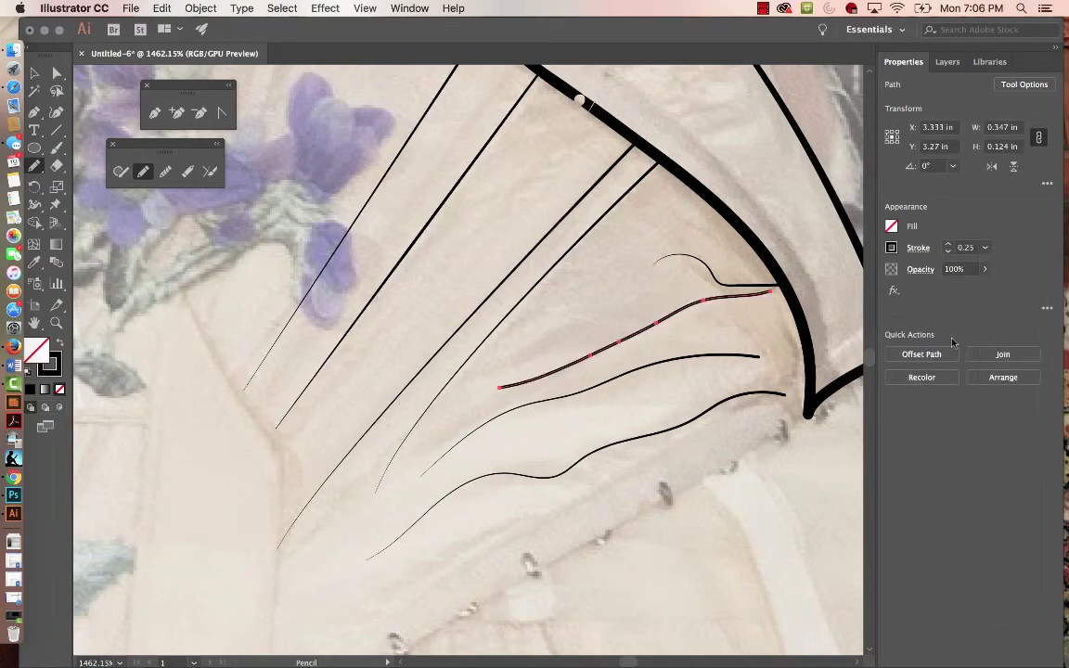
Step: Apply the triangular width profile that tapers to a point to the new sloping wrinkle line
click(918, 248)
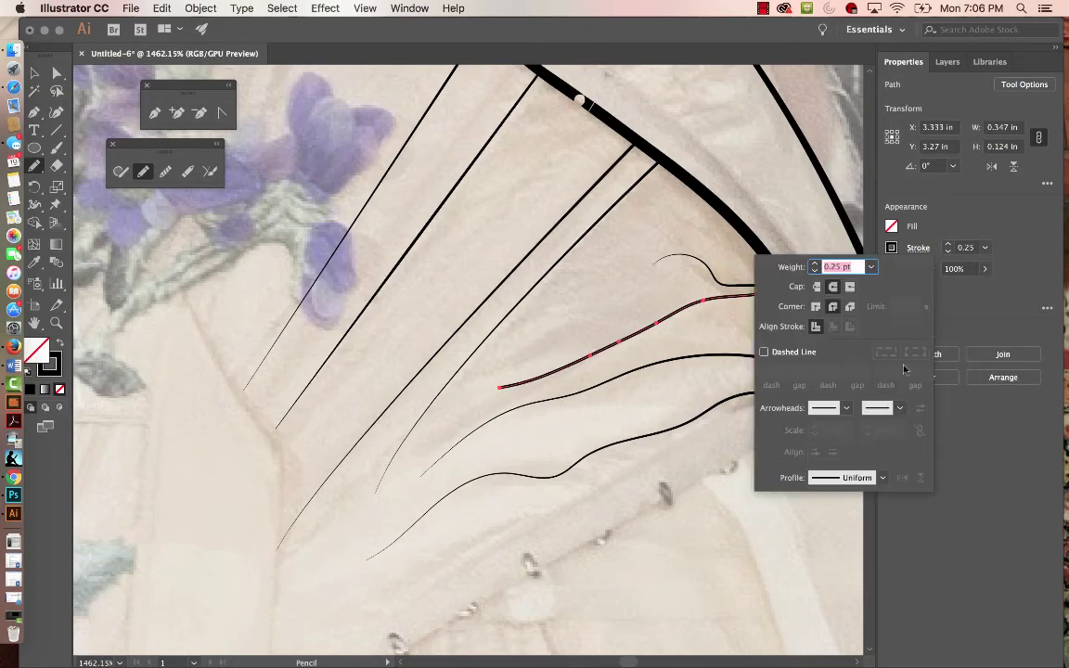
click(883, 478)
click(833, 594)
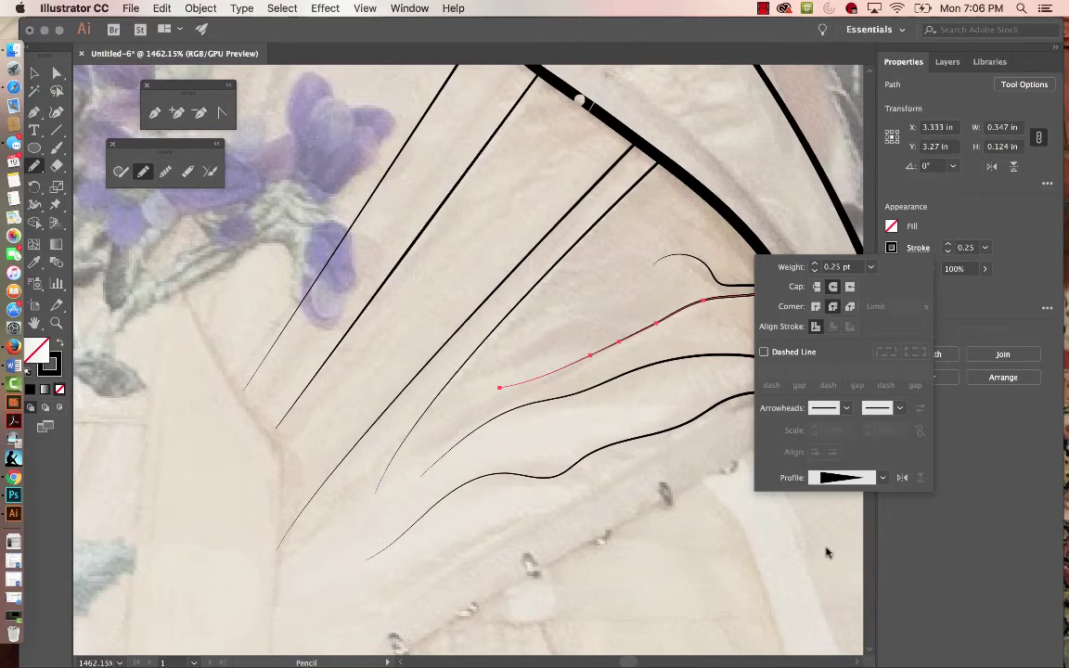
click(753, 493)
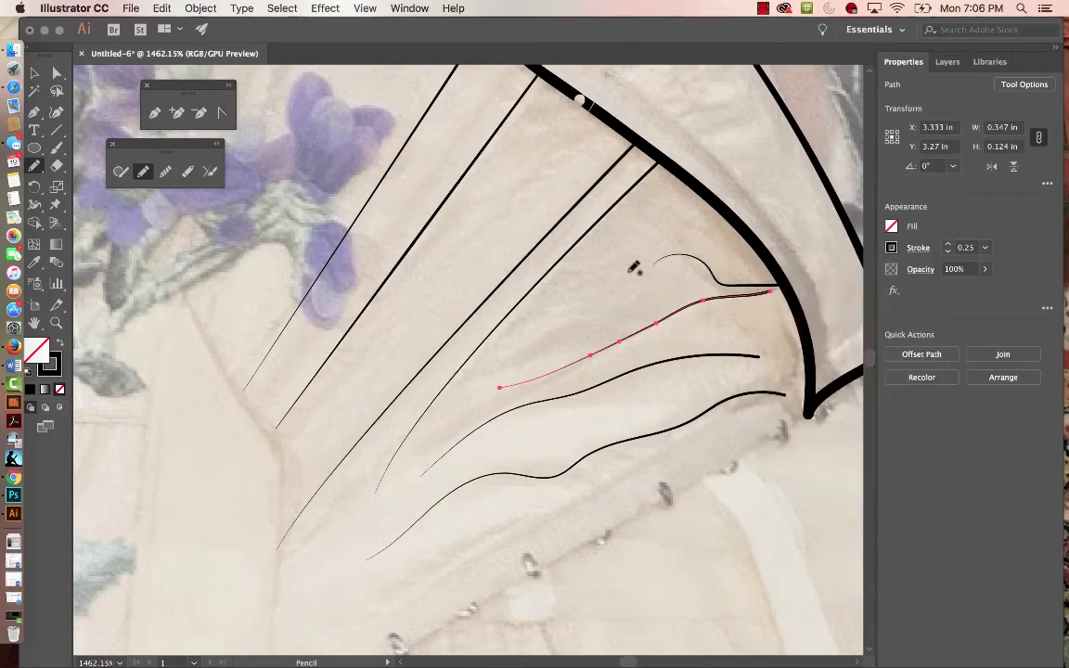
Step: Draw a wavy wrinkle line about 0.23 in wide with the Pencil above the sloping one, and set its stroke to 0.25 pt
mouse_move(632, 316)
mouse_down()
mouse_move(555, 331)
mouse_move(451, 404)
mouse_up()
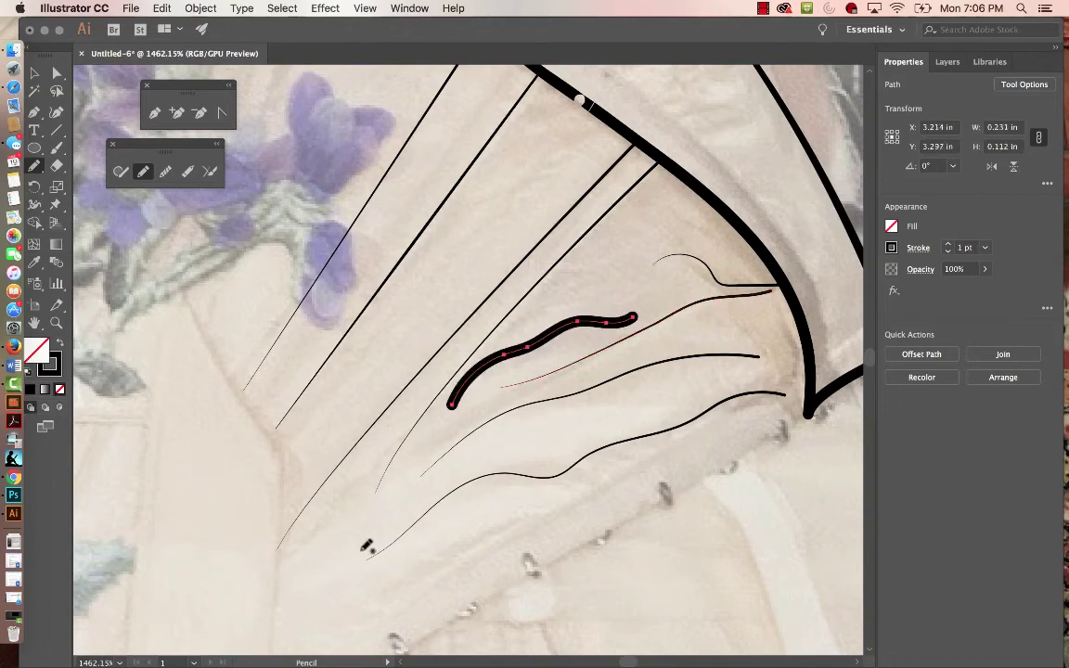
click(985, 248)
click(1007, 263)
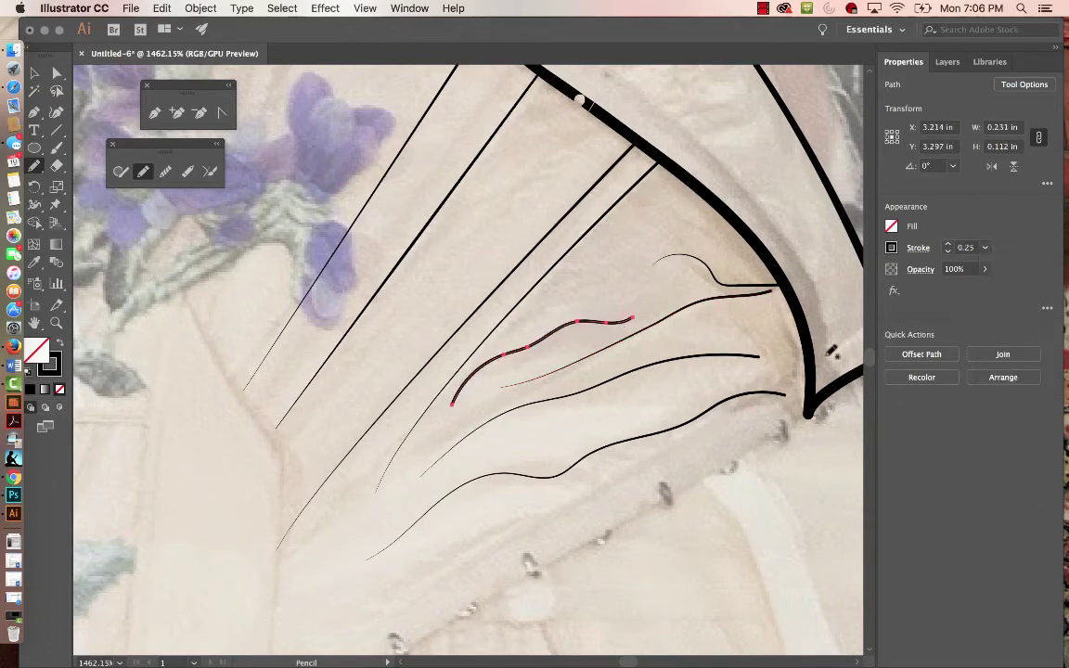
Step: Apply a tapered width profile to the new wavy wrinkle line
click(918, 248)
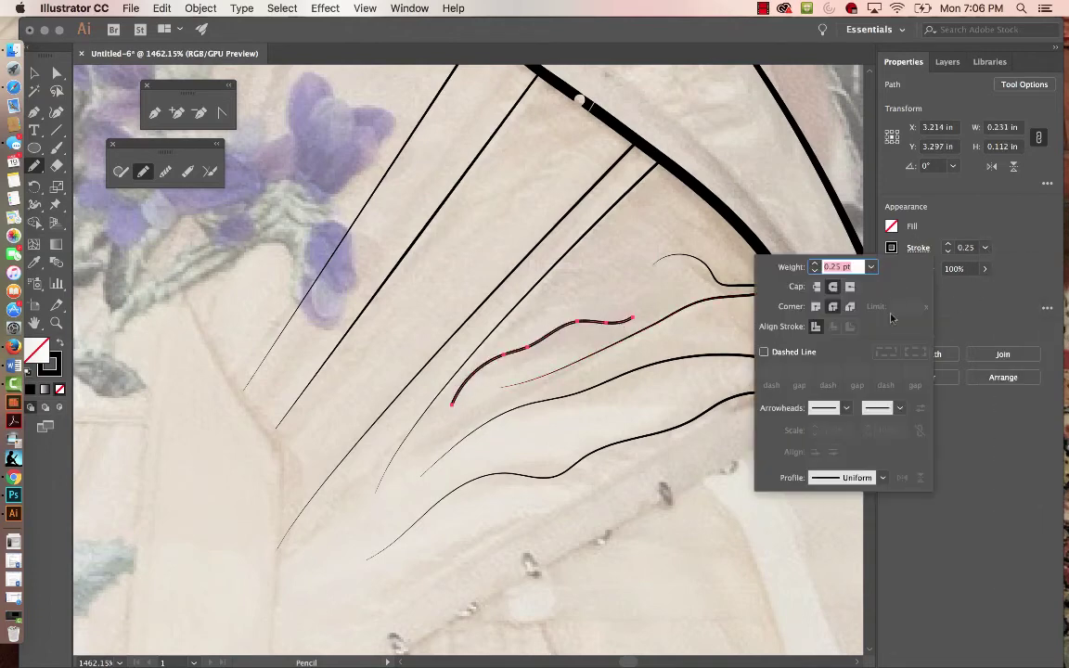
click(883, 478)
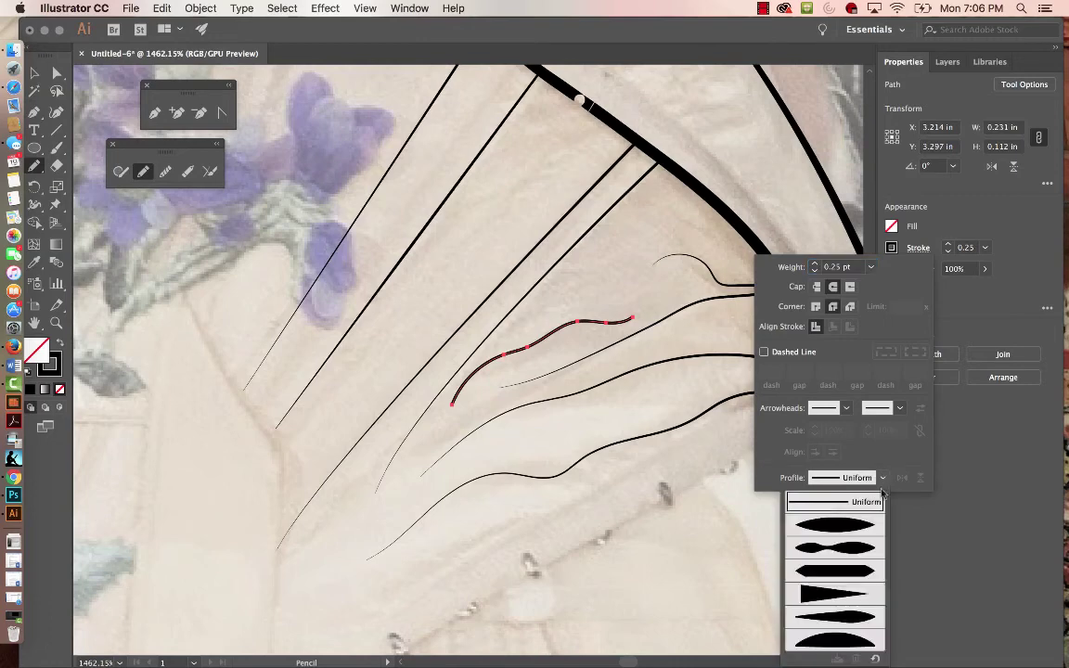
click(848, 553)
click(787, 577)
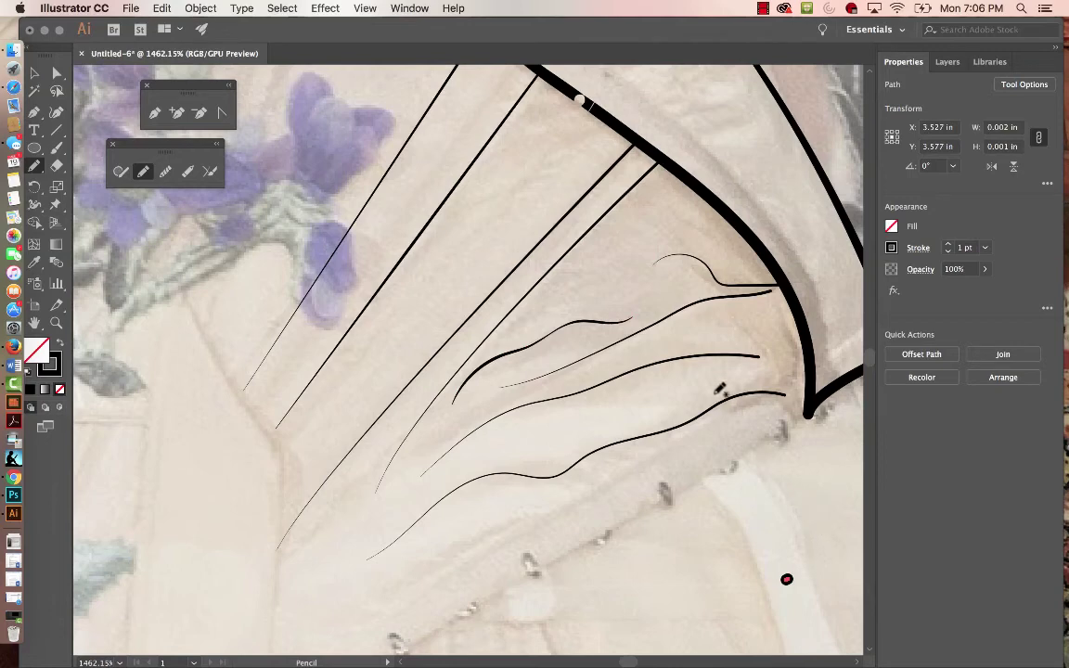
Step: Pull the new wavy line's upper end toward the curled wrinkle line, and smooth its bends by adjusting points with the Curvature tool
key(a)
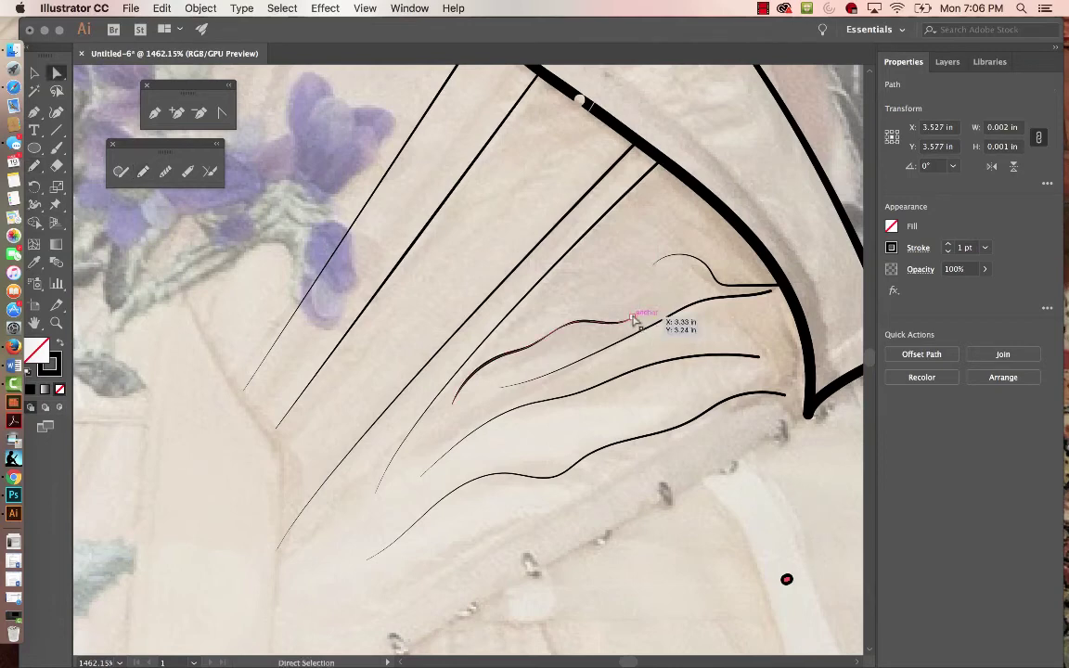
drag(634, 319, 675, 295)
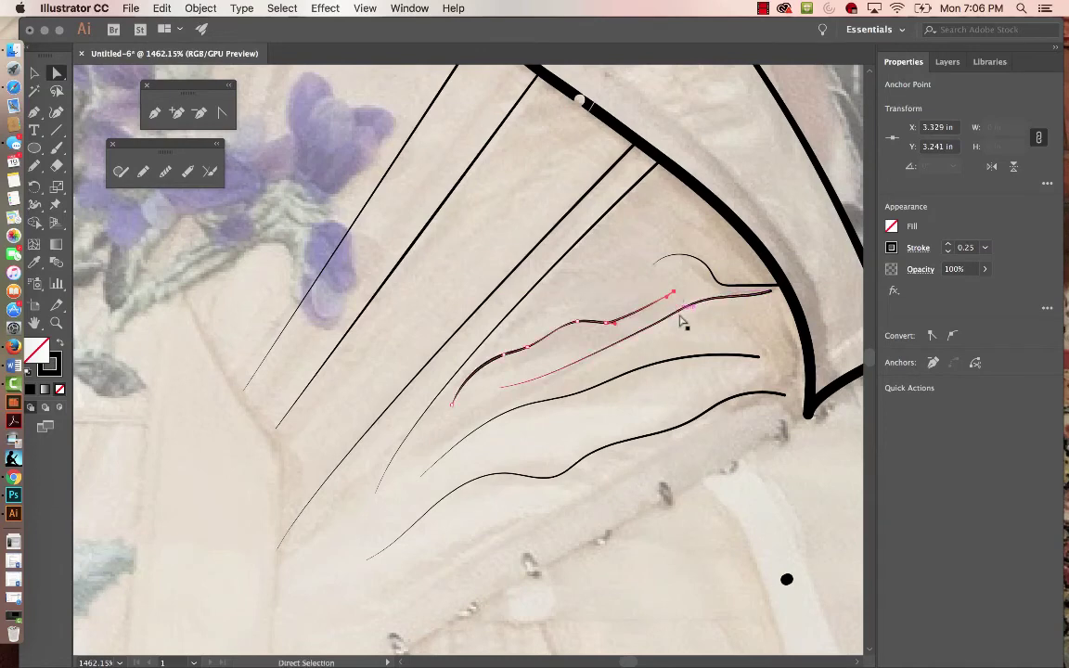
click(57, 111)
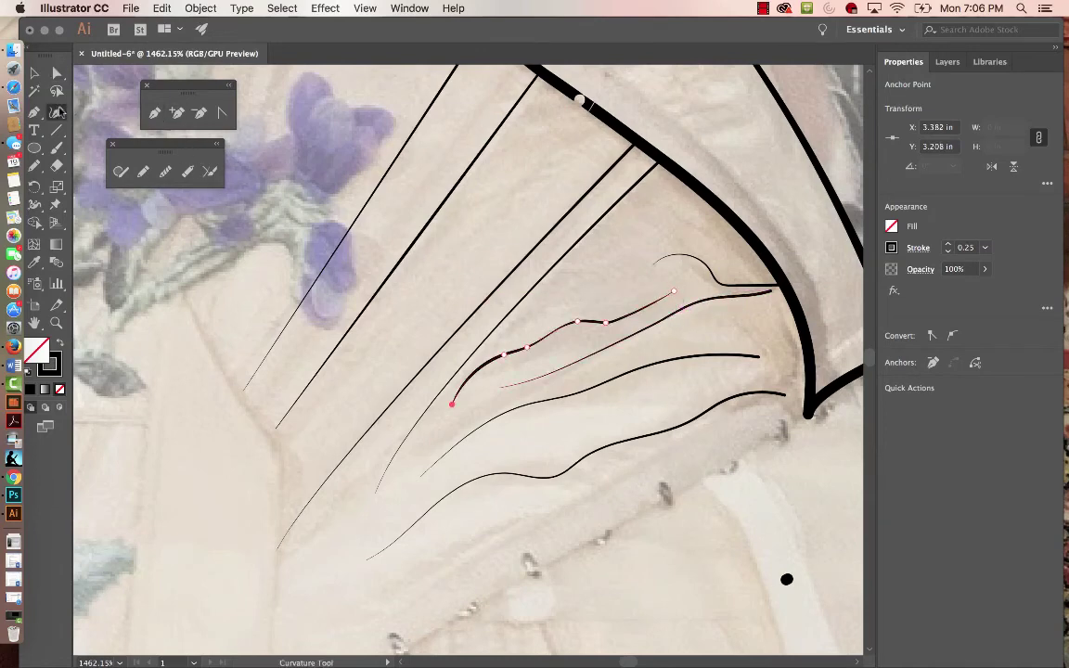
click(611, 322)
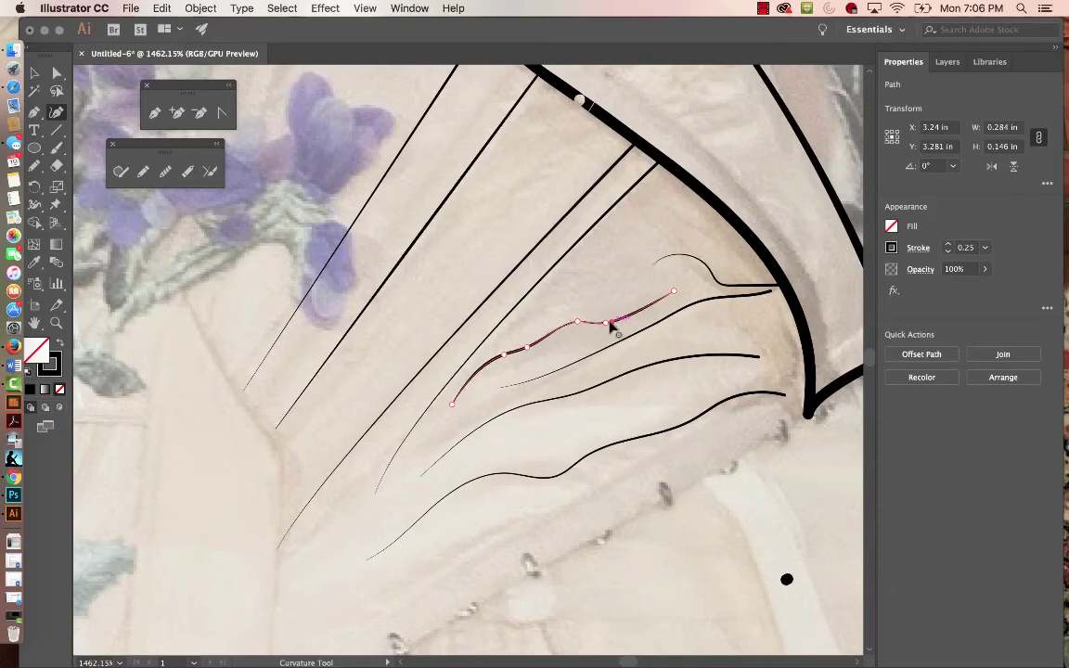
mouse_move(608, 323)
mouse_down()
mouse_move(621, 317)
mouse_move(612, 321)
mouse_up()
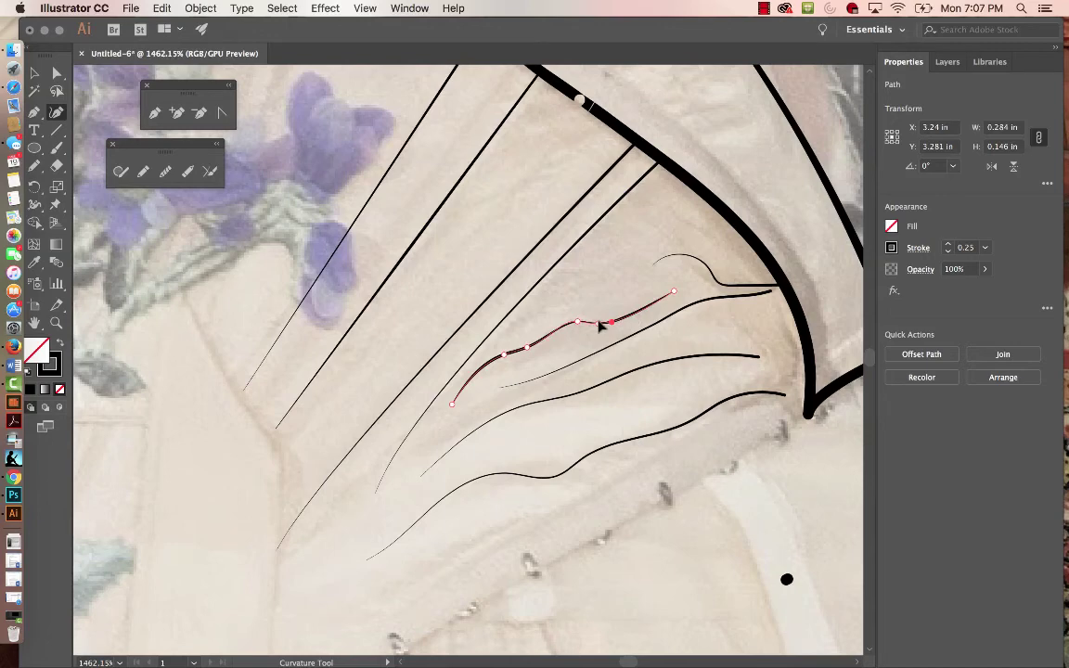
click(599, 321)
drag(572, 325, 560, 331)
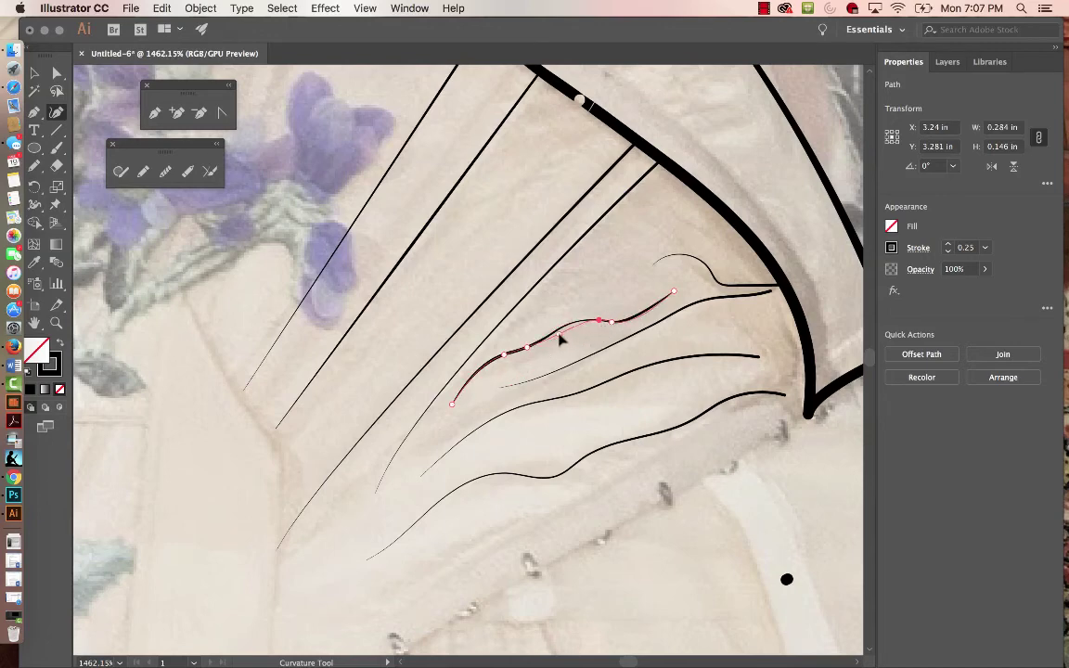
click(559, 337)
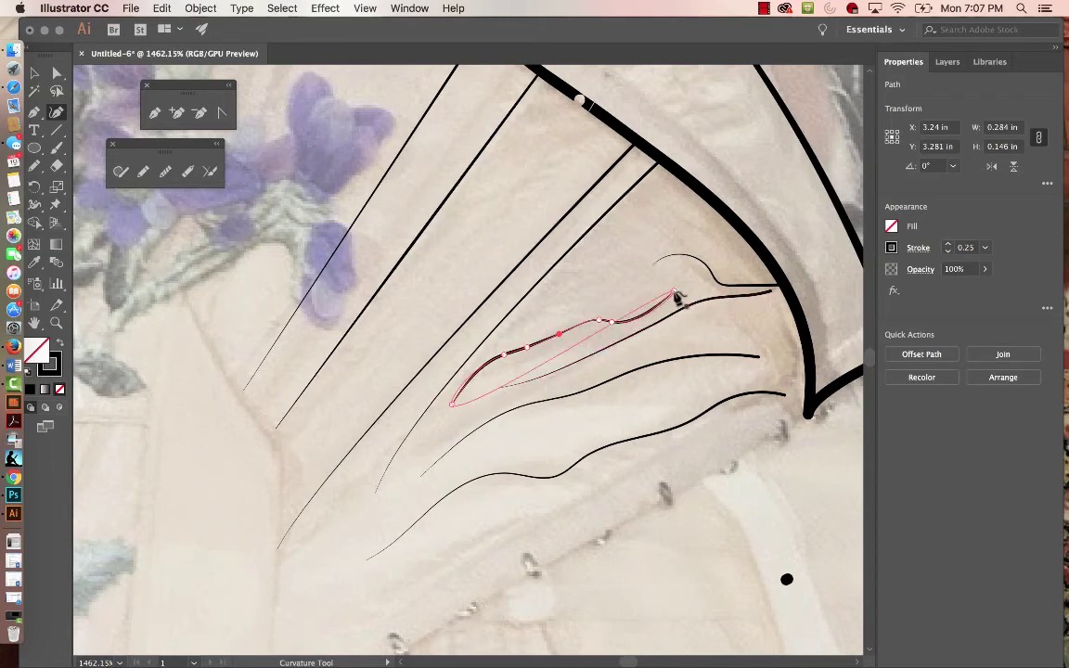
mouse_move(675, 294)
mouse_down()
mouse_move(670, 282)
mouse_move(650, 297)
mouse_move(669, 290)
mouse_up()
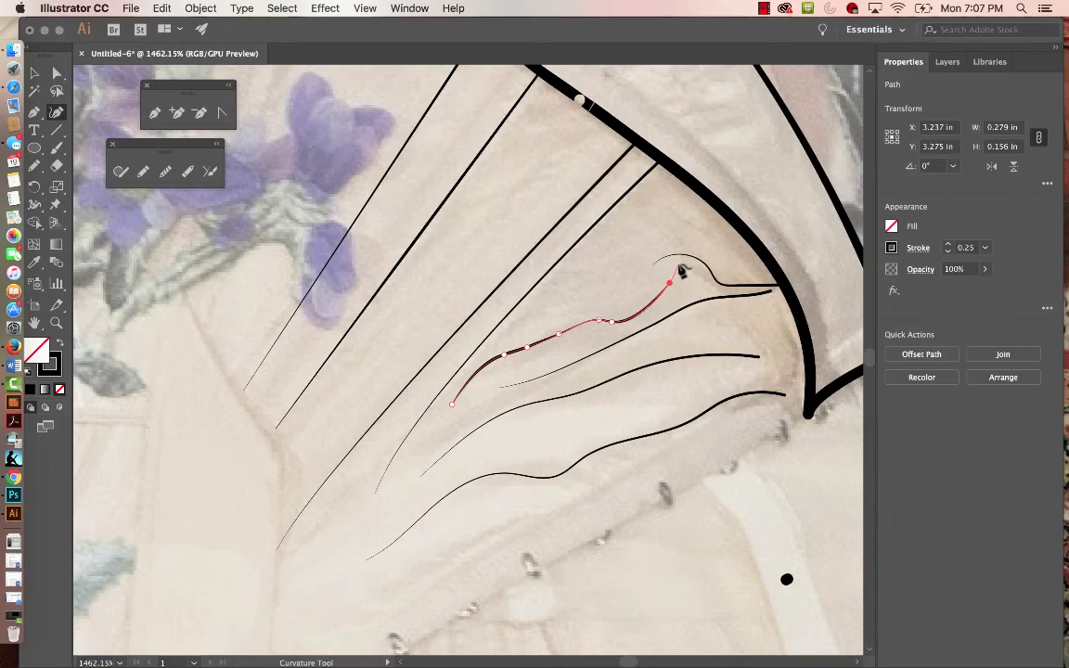
Step: Reshape the curve at the wavy line's upper end by adjusting its handle with the Anchor Point tool
key(shift+c)
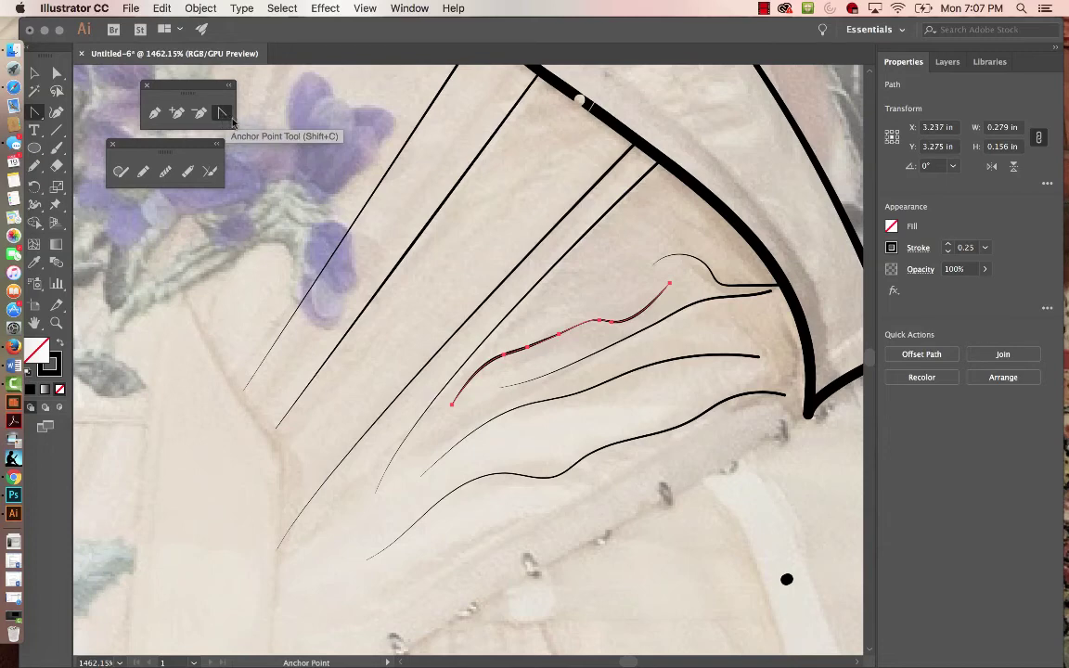
click(651, 314)
click(655, 309)
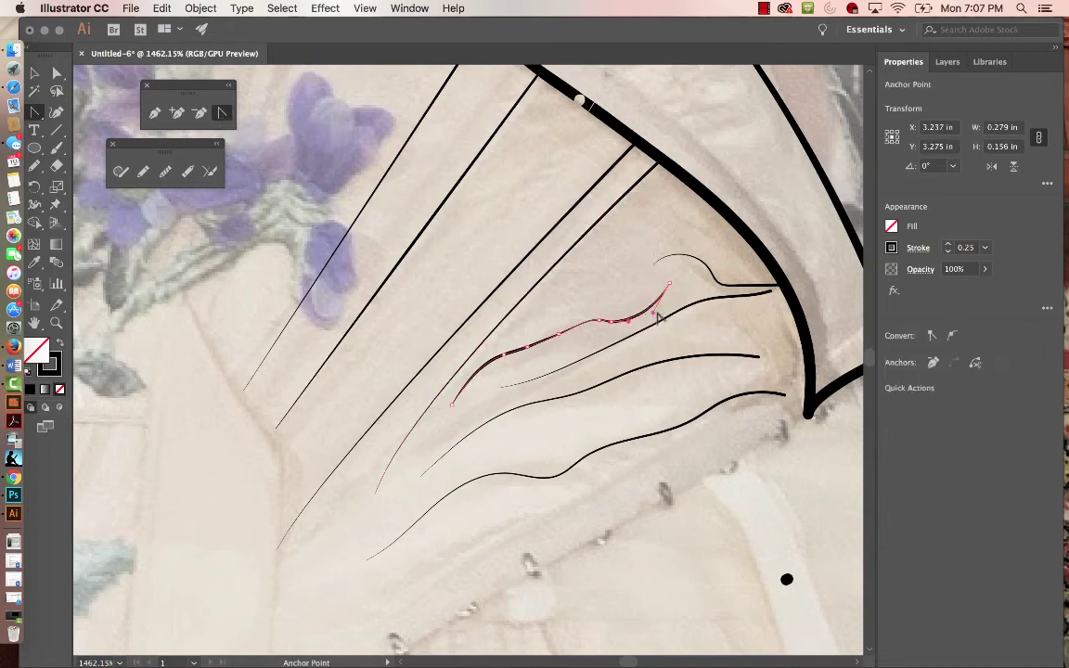
drag(655, 317, 675, 297)
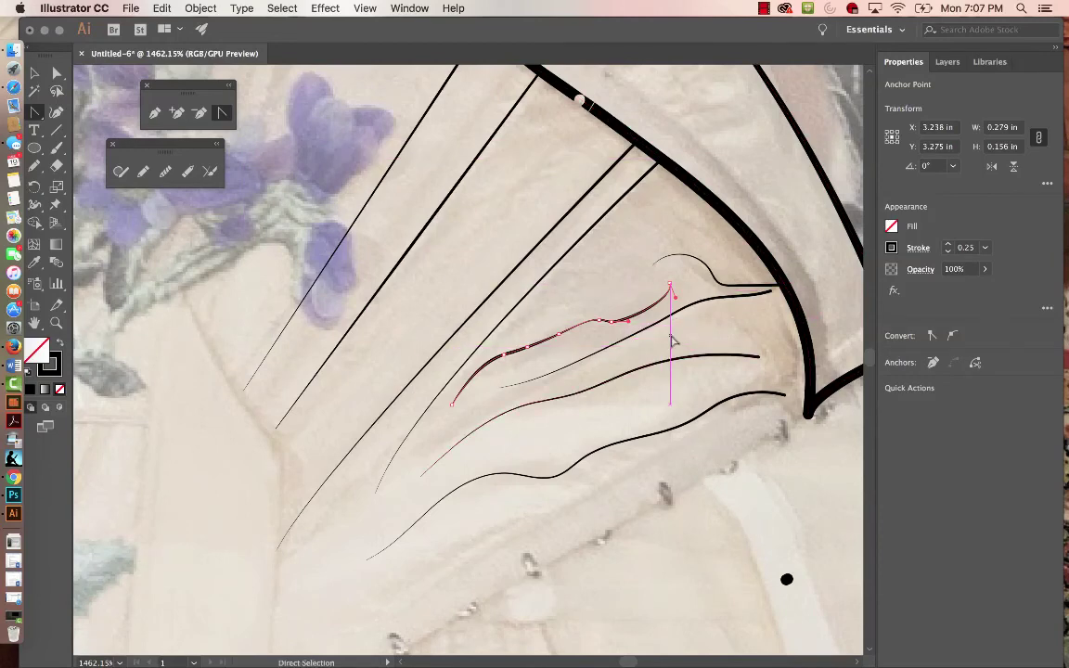
Step: Check the line art alone on the whole artboard by hiding Layer 1 with the photo, and show the layer again
key(super+0)
key(v)
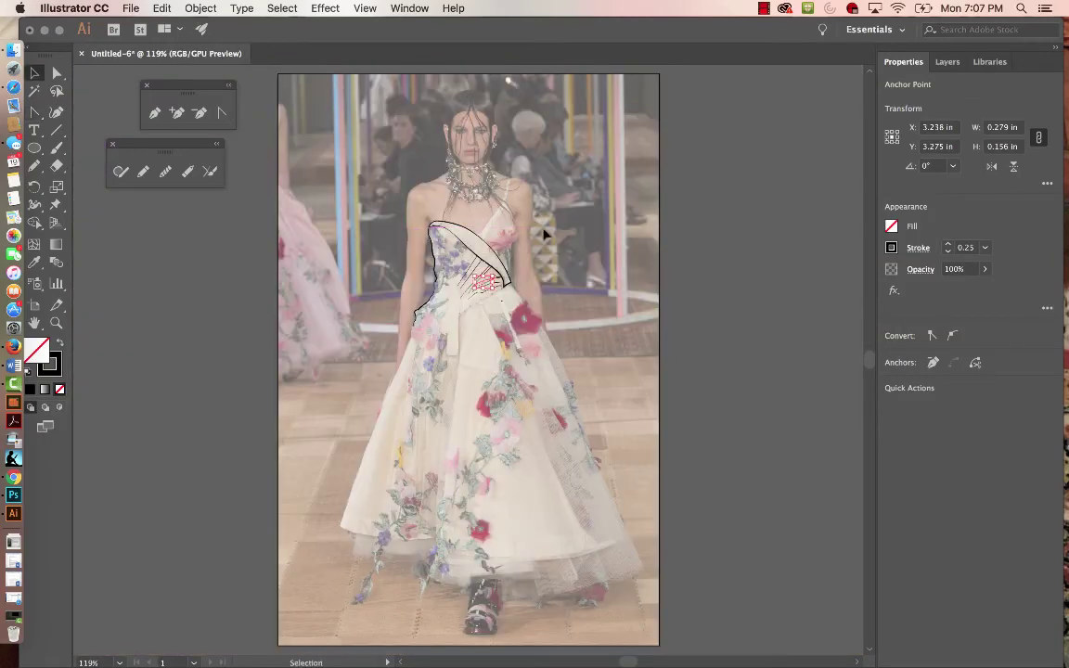
click(580, 278)
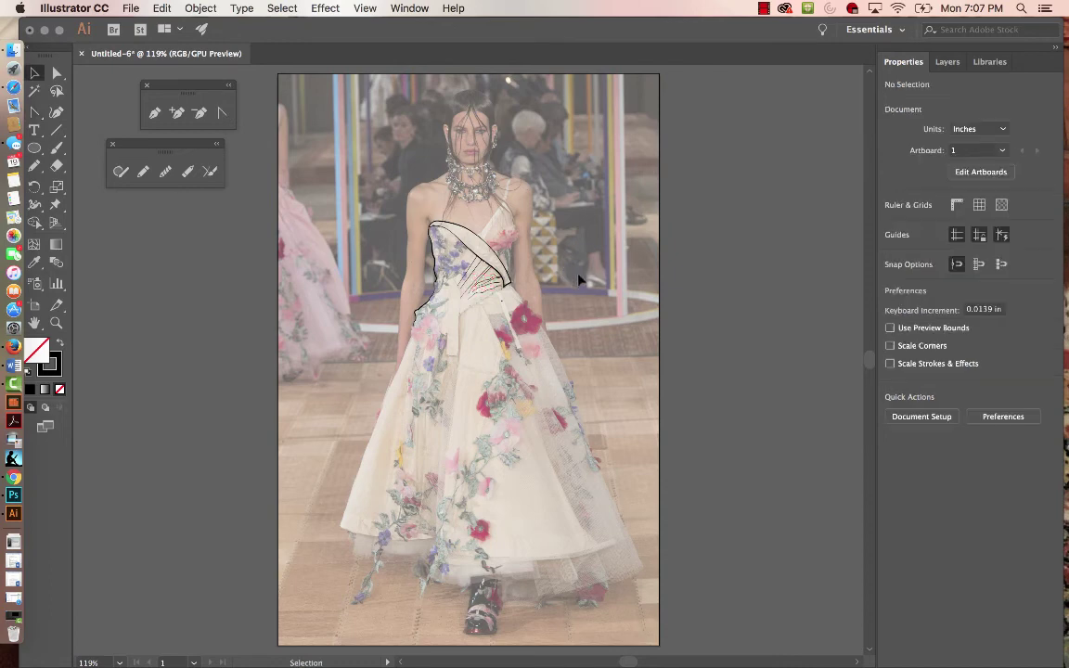
click(946, 65)
click(889, 100)
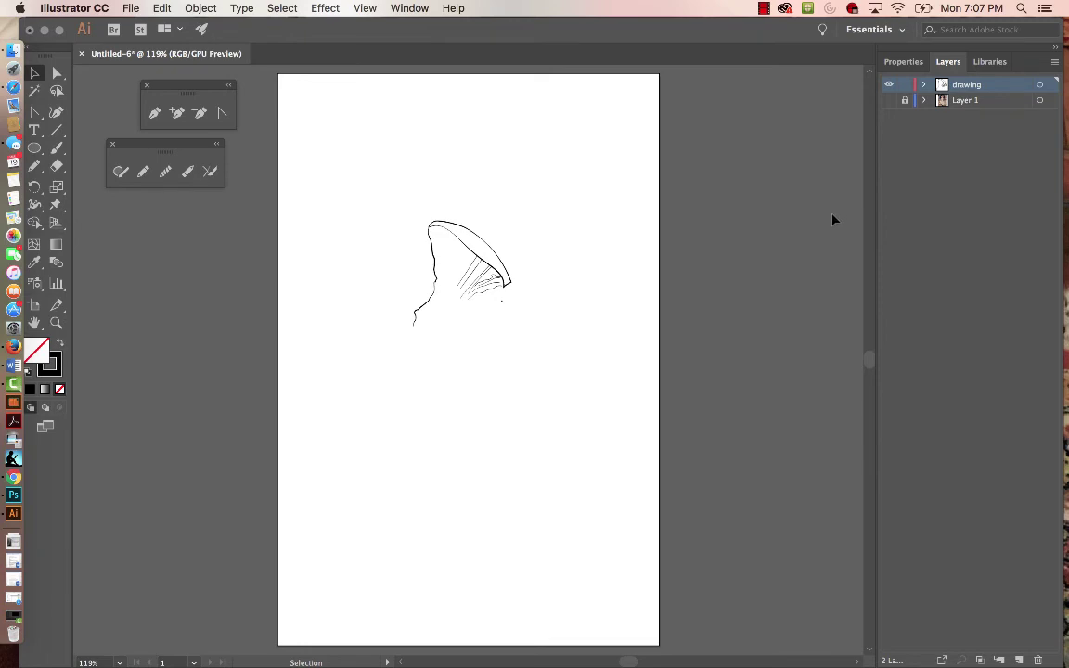
click(889, 101)
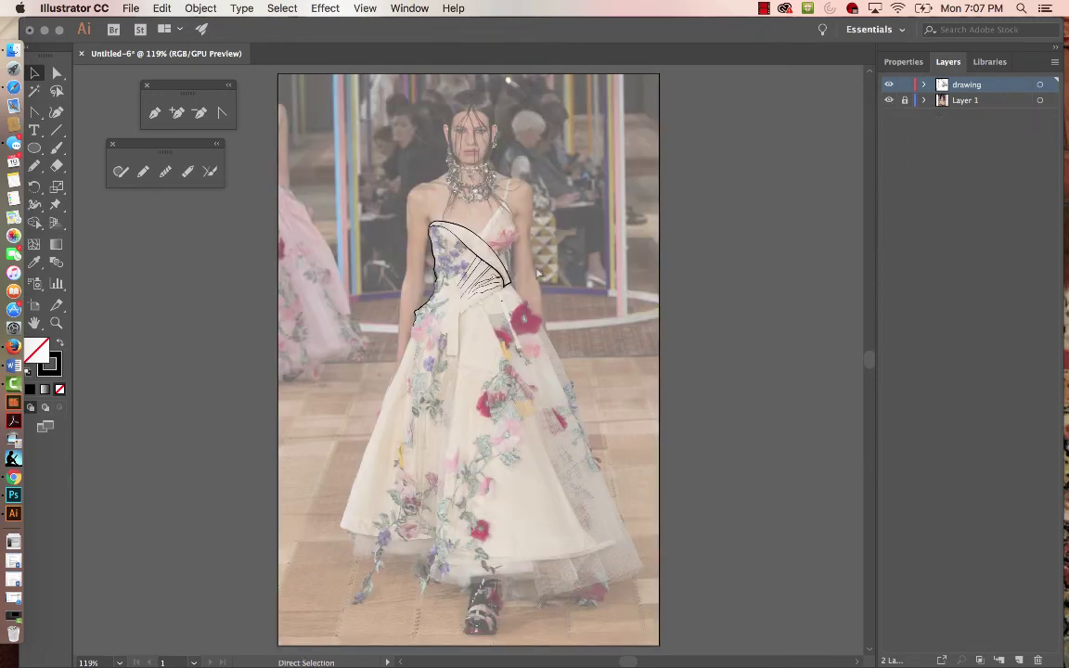
Step: Draw a slightly curved vertical seam line about 0.3 in long with the Pen tool, down from the band's inner edge, and display its properties
key(super+equal)
key(super+equal)
key(super+equal)
key(super+equal)
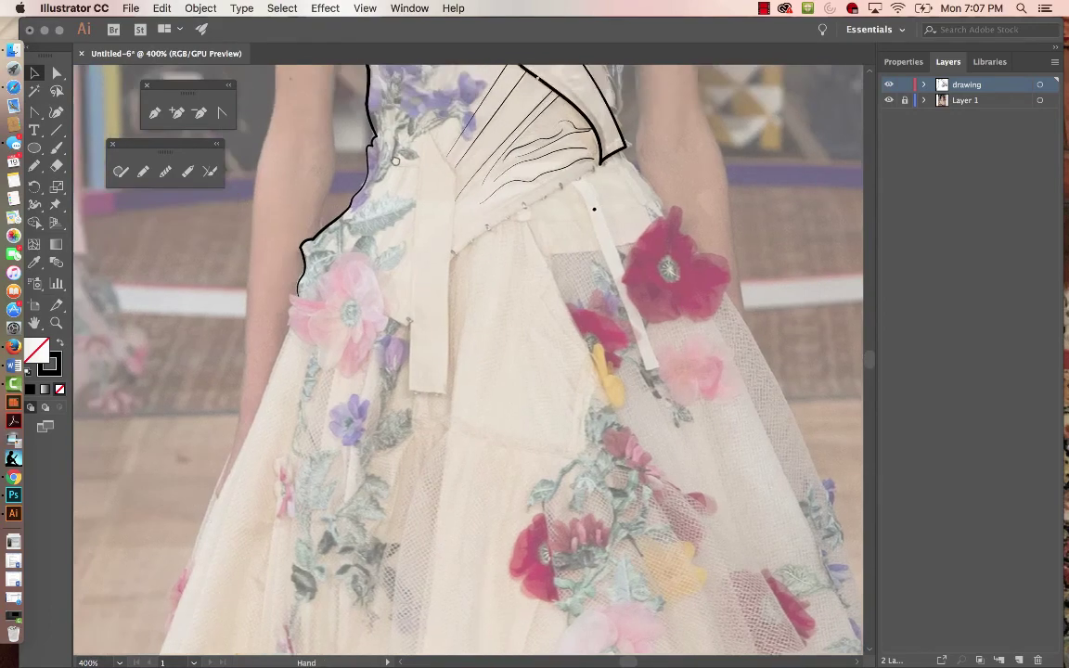
drag(417, 84, 555, 295)
key(super+equal)
key(super+equal)
key(p)
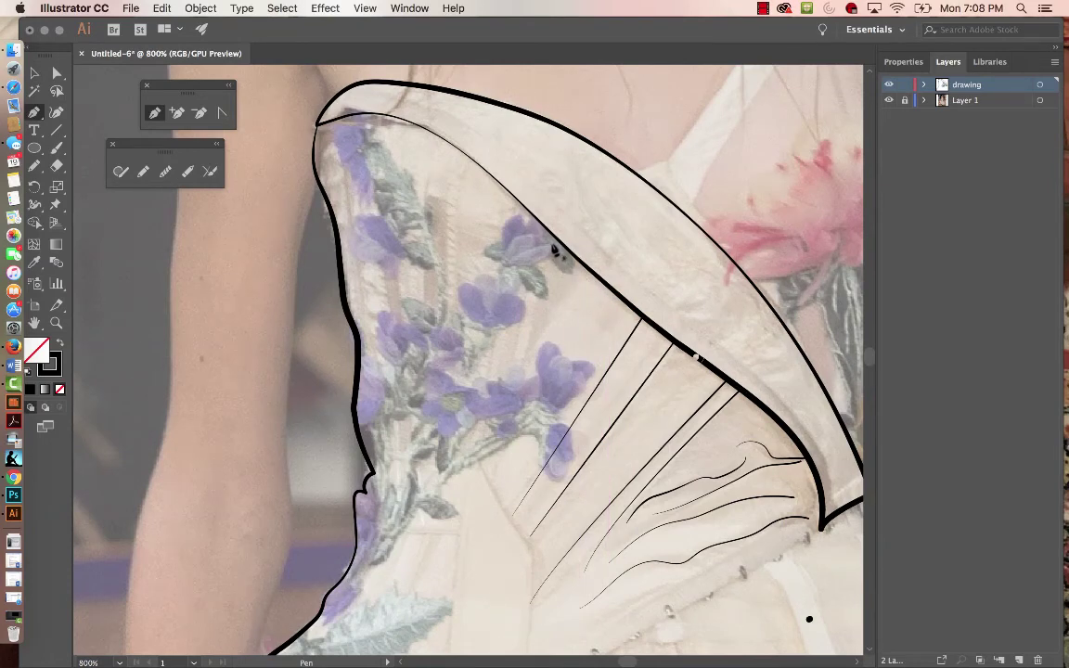
click(463, 158)
click(455, 284)
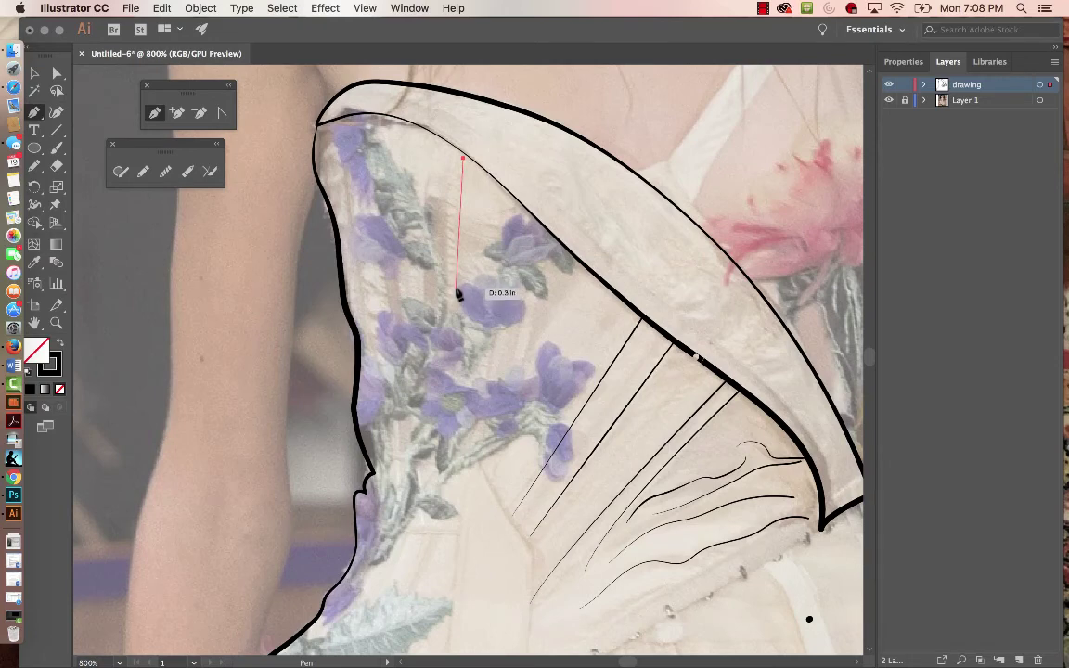
mouse_move(456, 301)
mouse_down()
mouse_move(465, 376)
mouse_move(454, 370)
mouse_up()
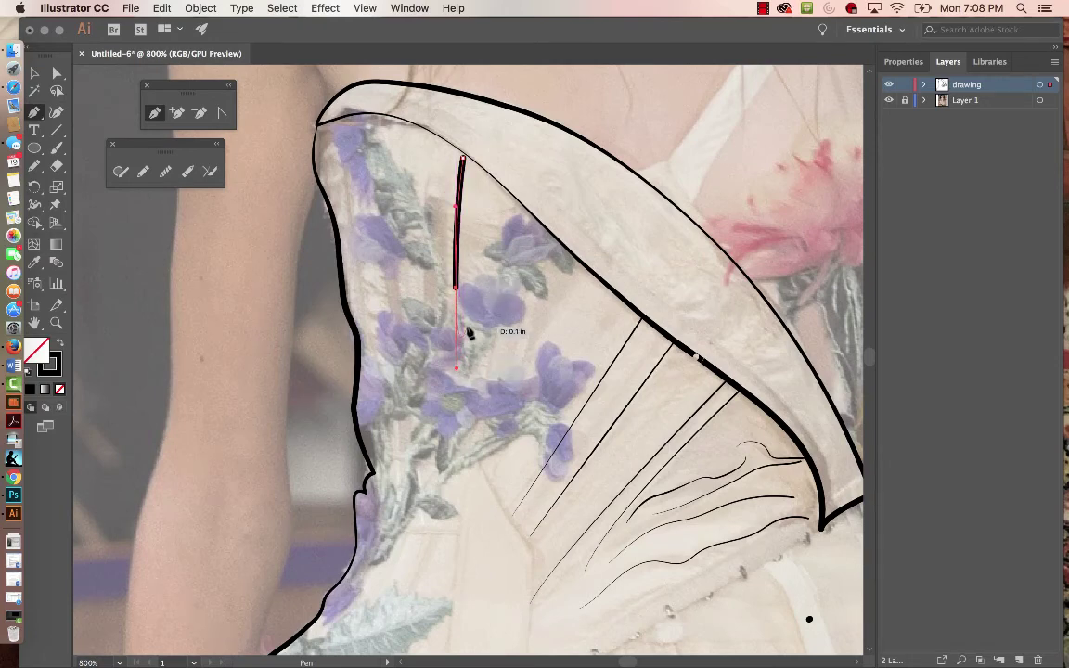
key(v)
click(902, 61)
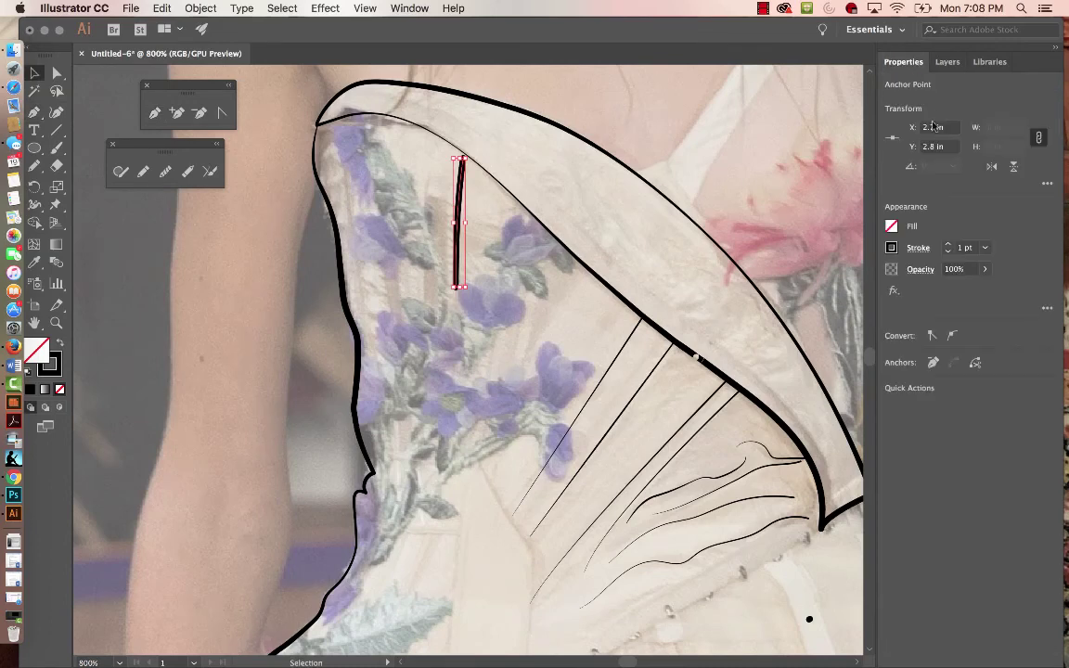
Step: Set the new vertical seam line's stroke to 0.25 pt with the triangular tapered width profile, and deselect it
click(985, 248)
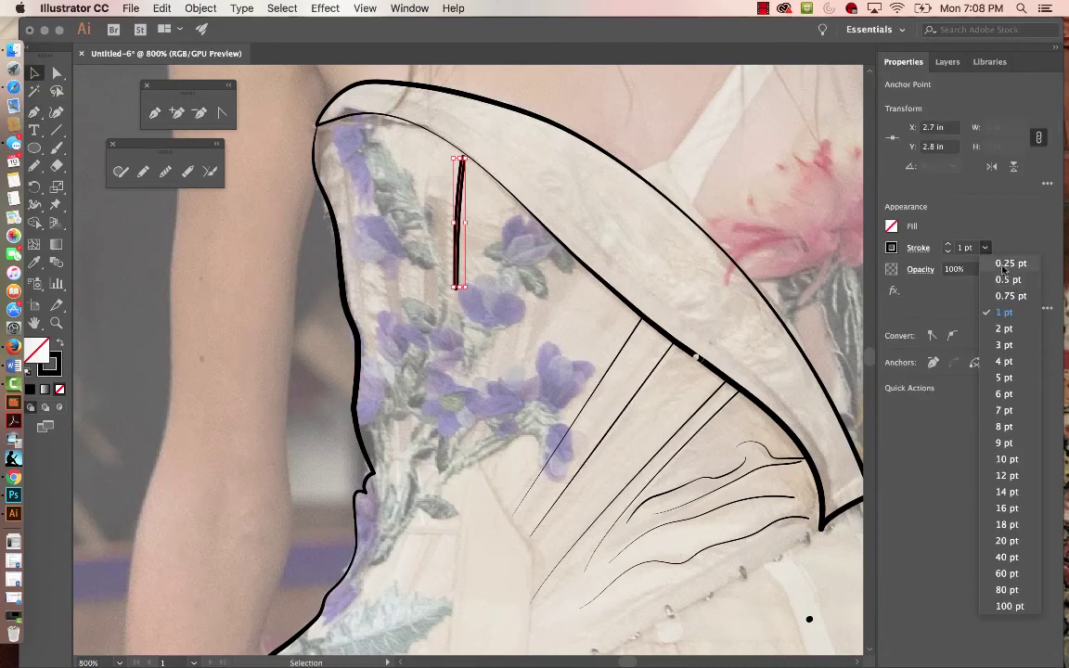
click(956, 239)
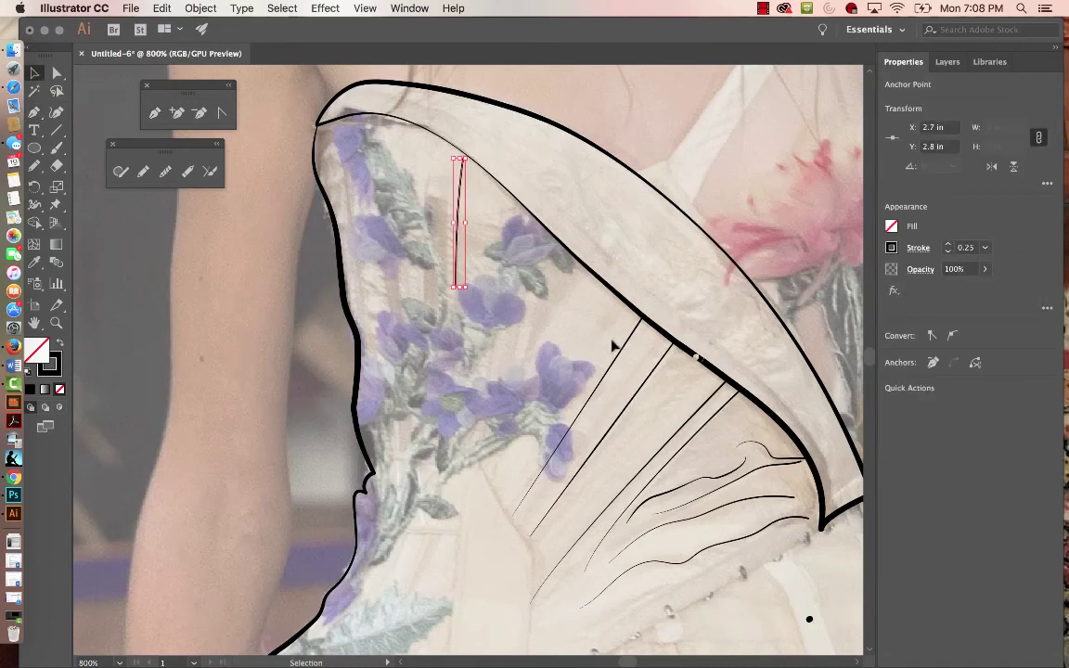
click(916, 249)
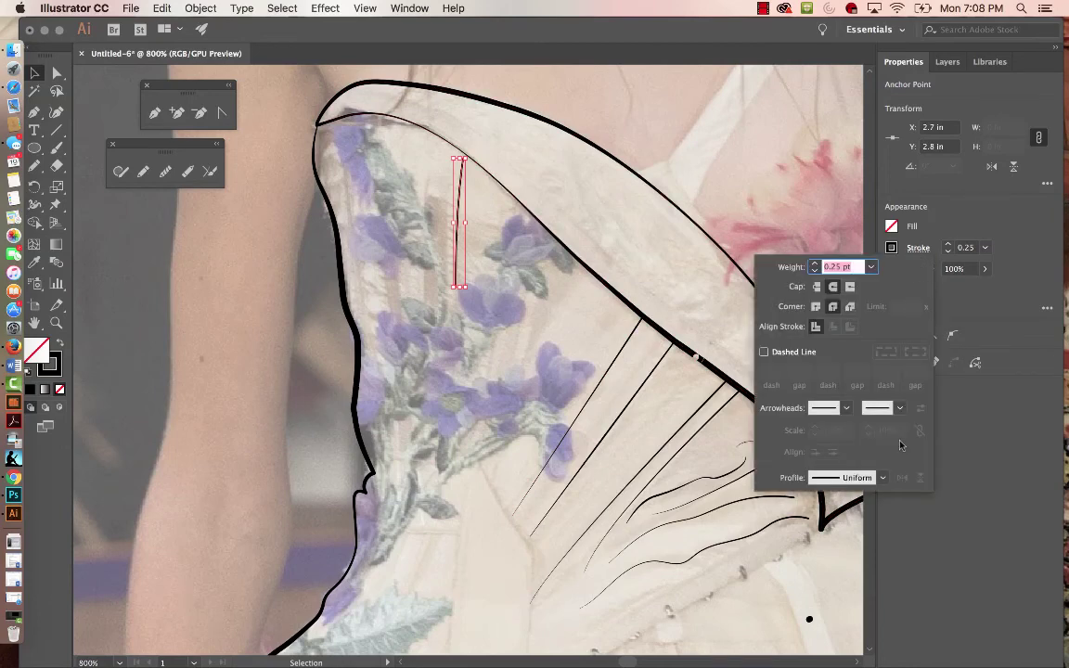
click(869, 480)
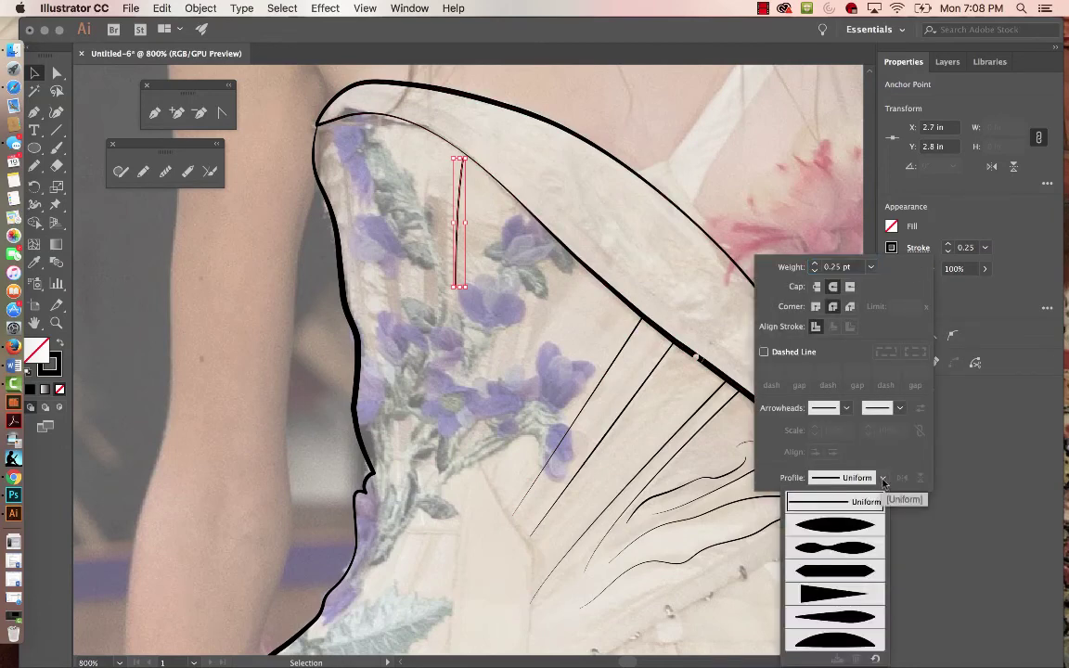
click(833, 596)
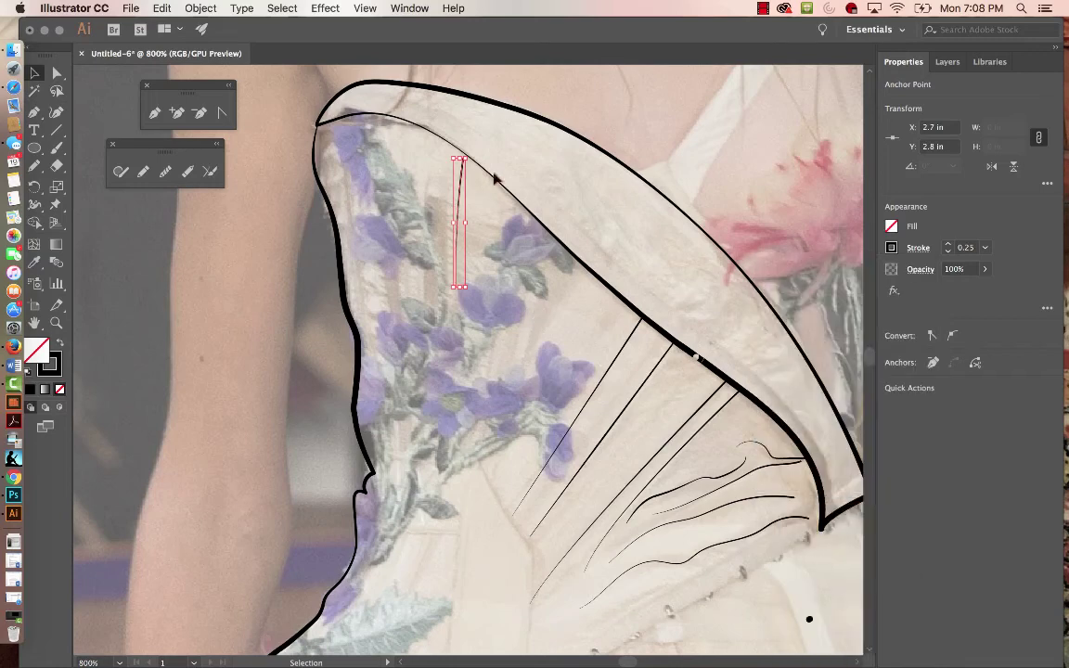
click(592, 105)
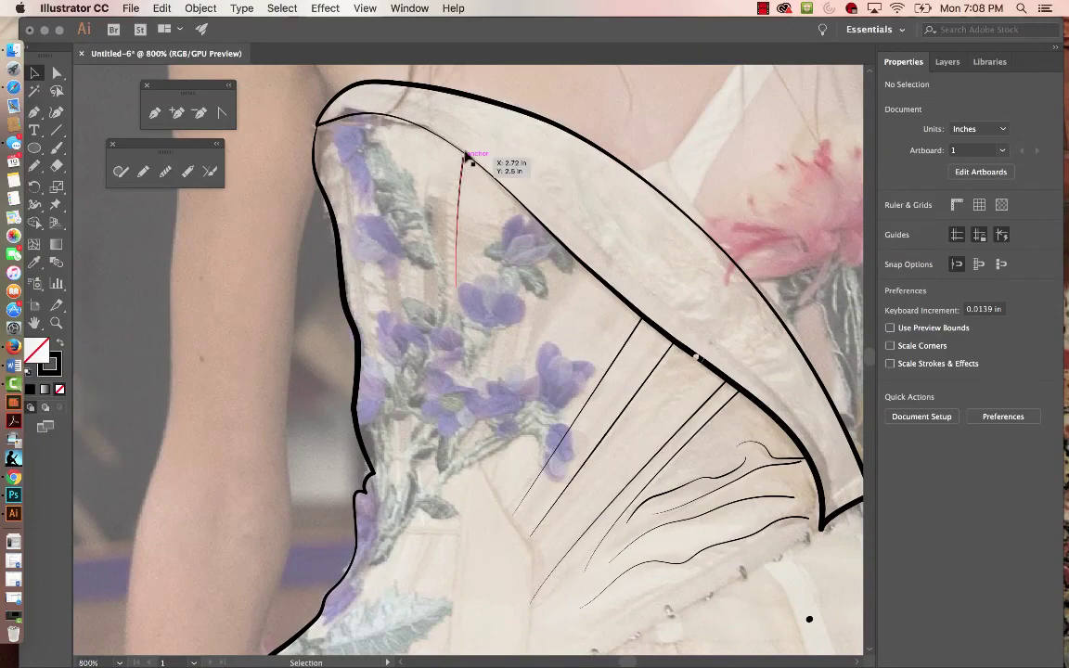
Step: Move the vertical seam line's upper anchor point up onto the band's inner edge with the Direct Selection tool, and deselect it
key(z)
drag(489, 143, 801, 331)
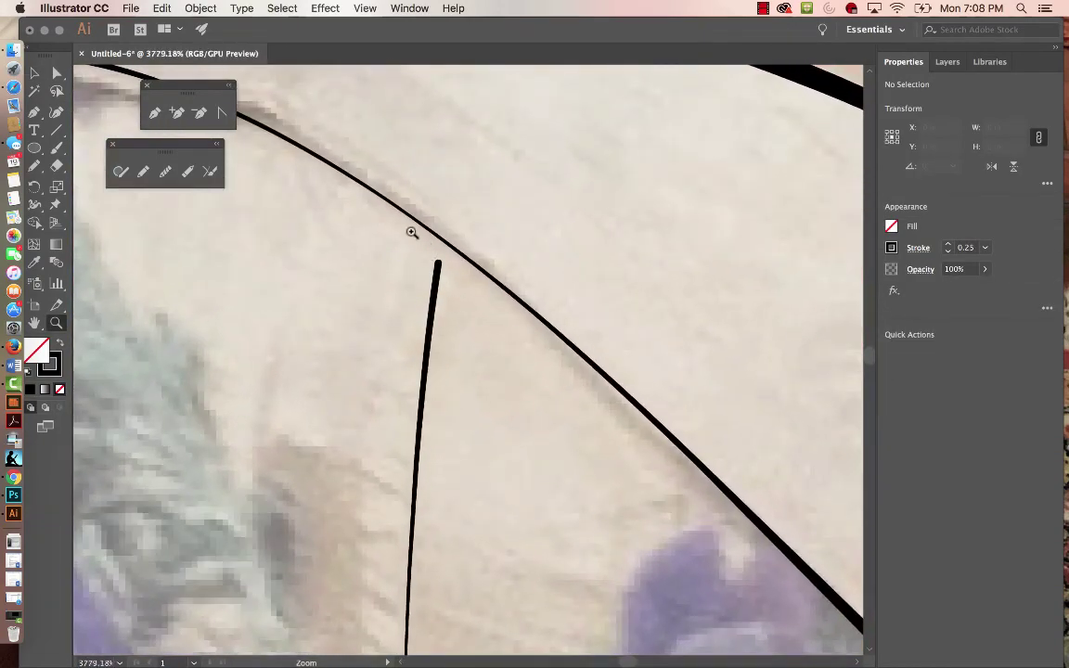
click(56, 72)
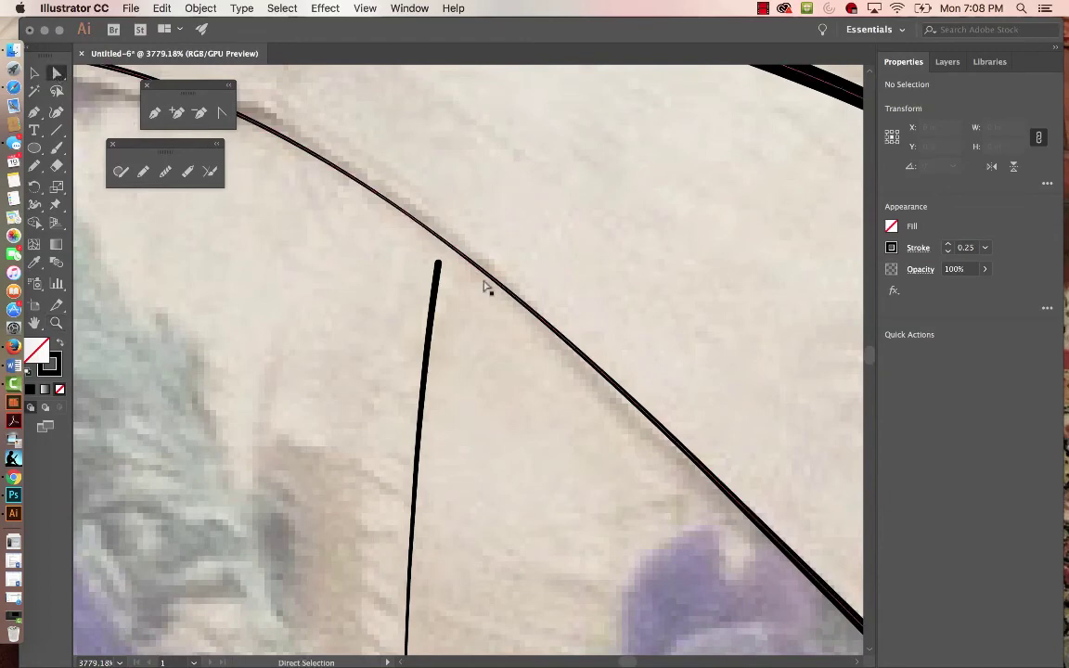
click(438, 265)
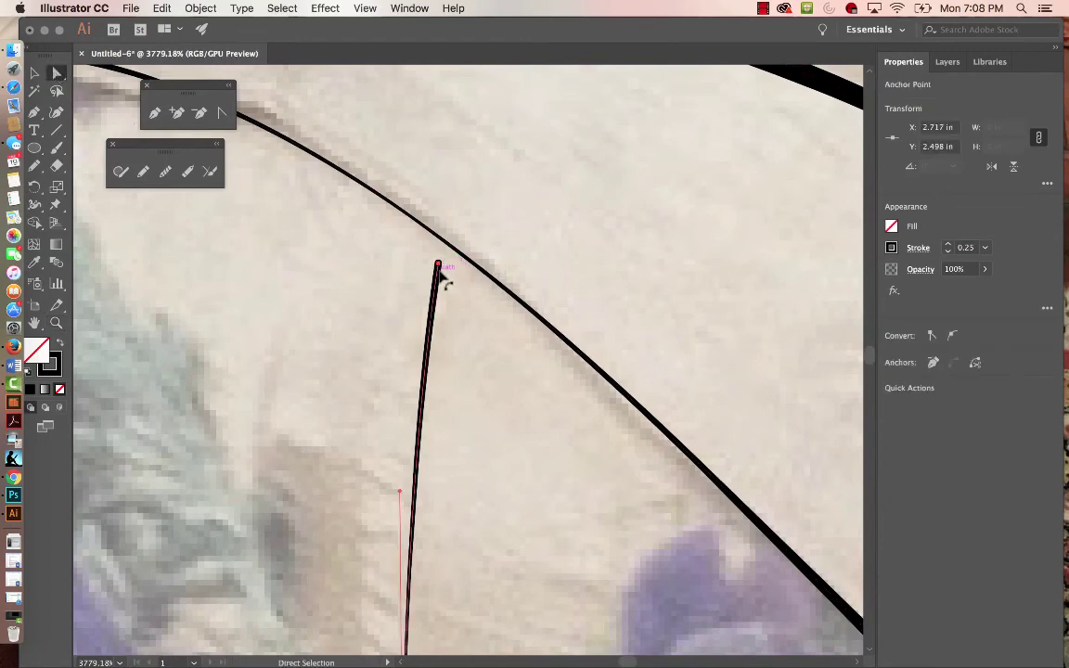
drag(440, 271, 442, 240)
key(v)
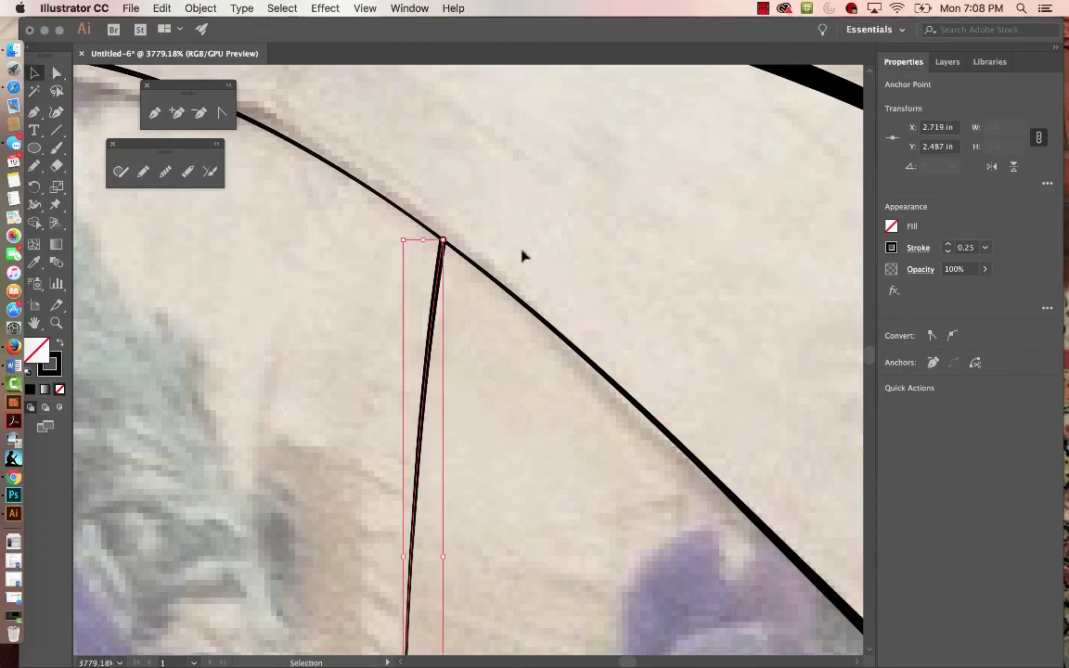
click(529, 244)
Step: Select the bodice's thick side outline and shift two points along its waist bend with the Curvature tool to soften the curve
key(super+minus)
key(super+minus)
key(super+minus)
key(super+minus)
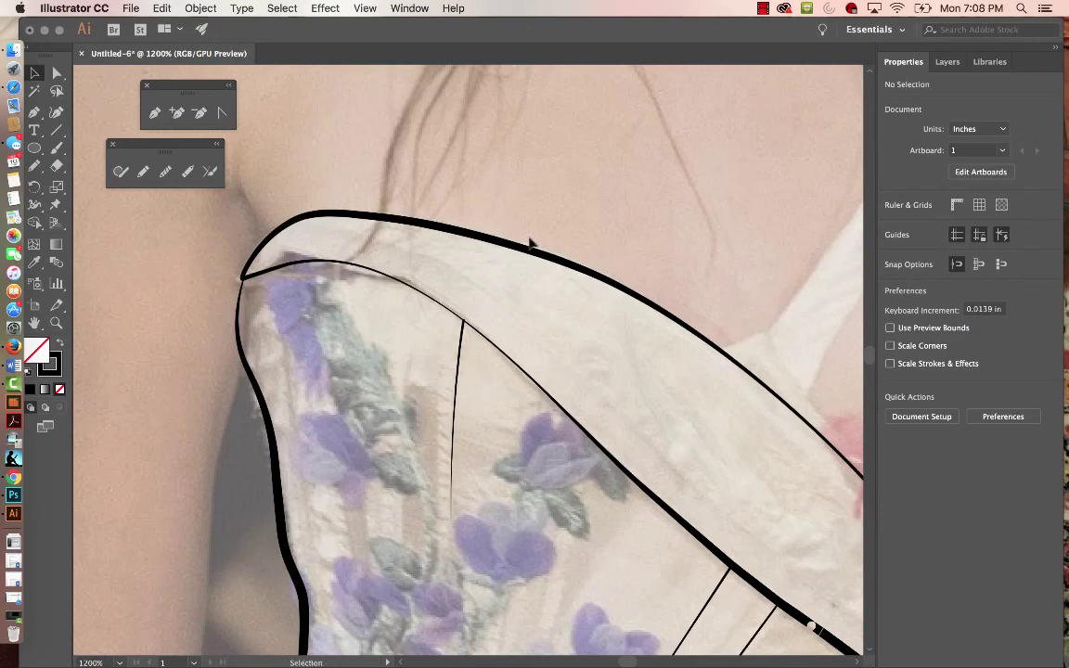
scroll(453, 497, down, 5)
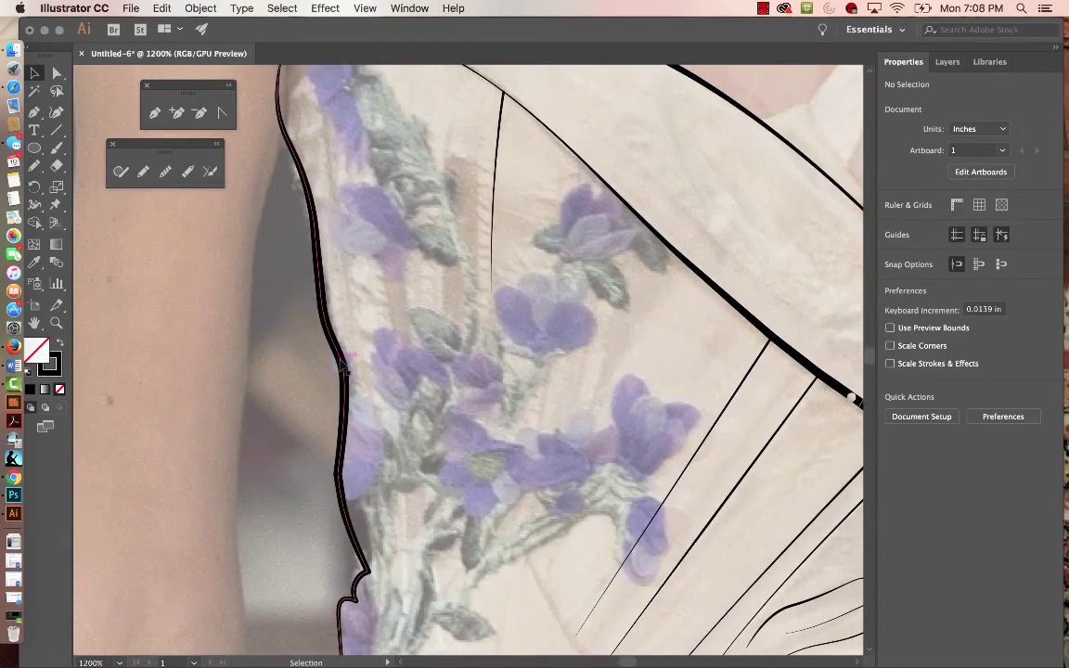
click(342, 366)
key(shift+grave)
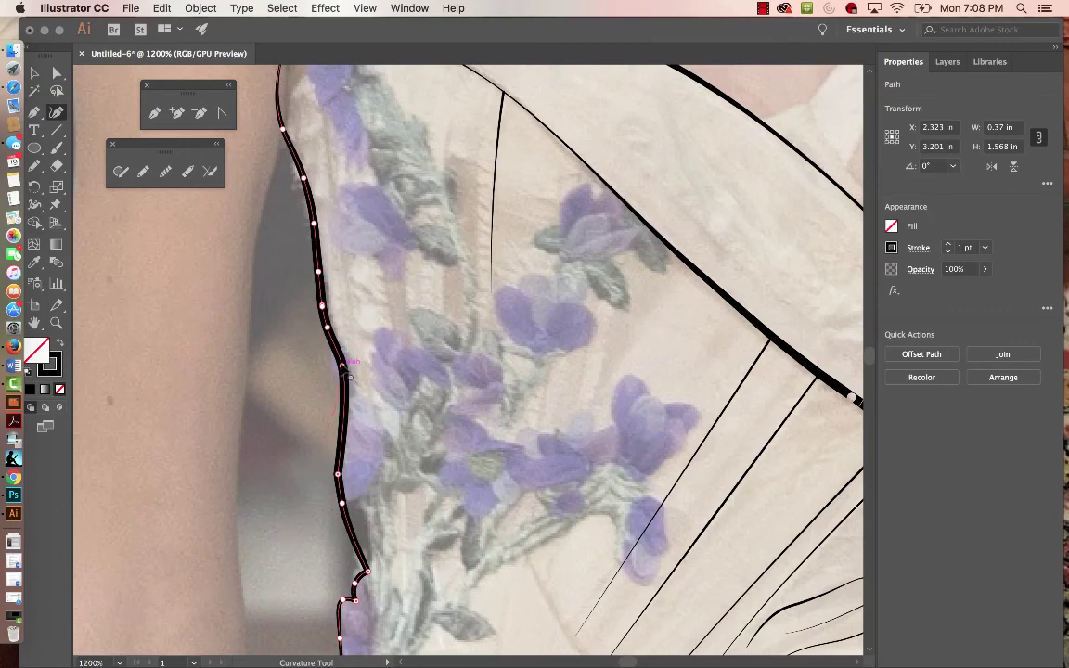
drag(344, 373, 345, 387)
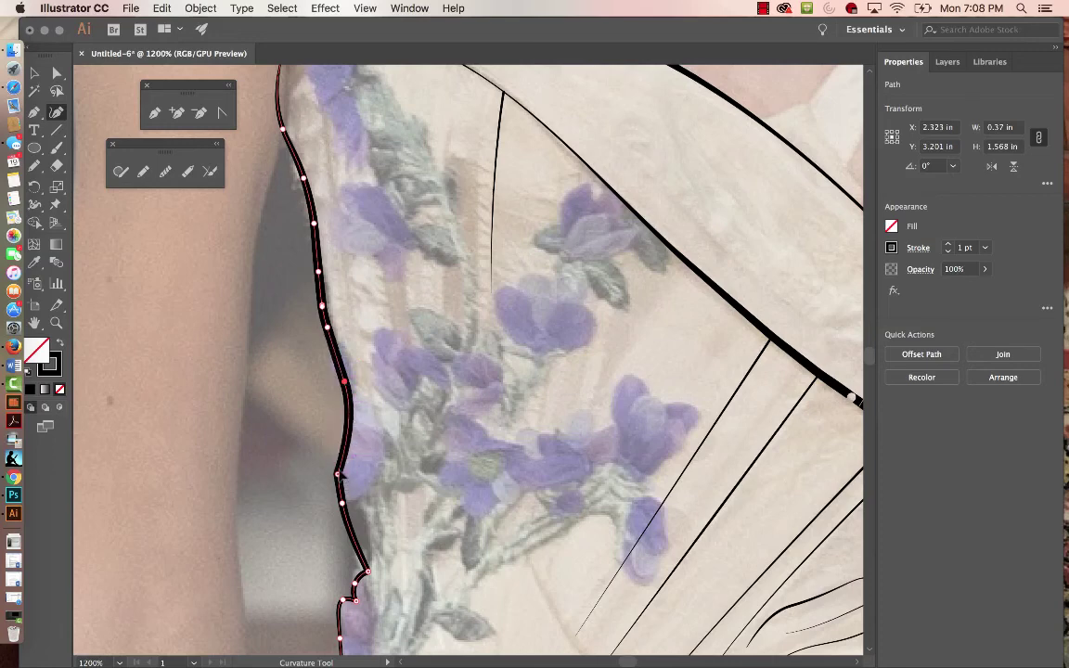
drag(338, 473, 341, 466)
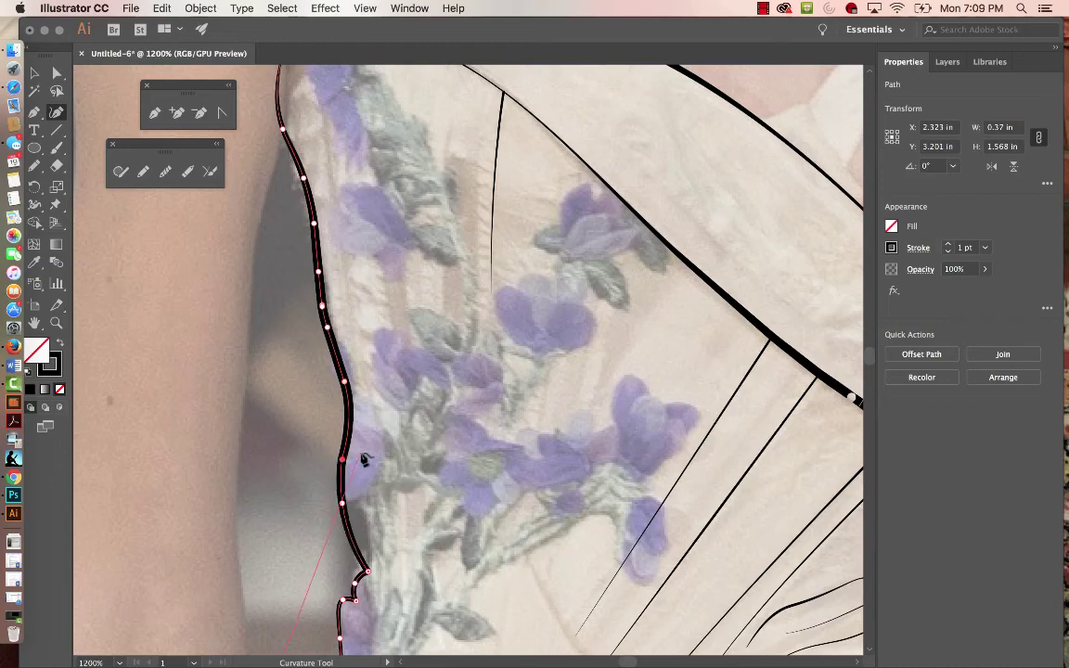
click(342, 460)
click(363, 443)
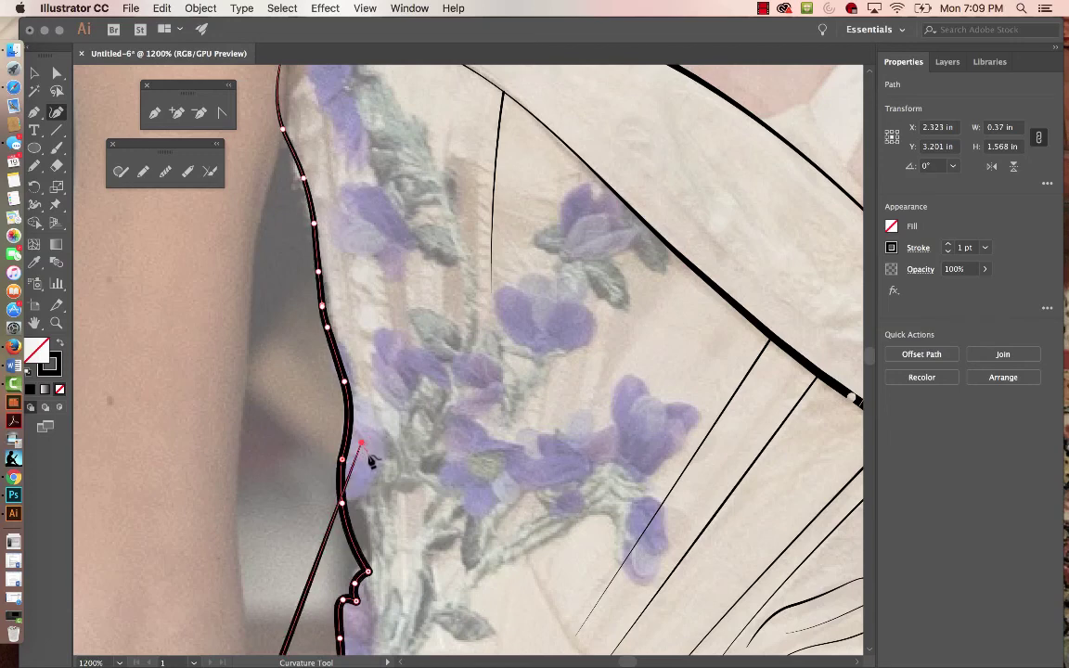
key(z)
key(super+z)
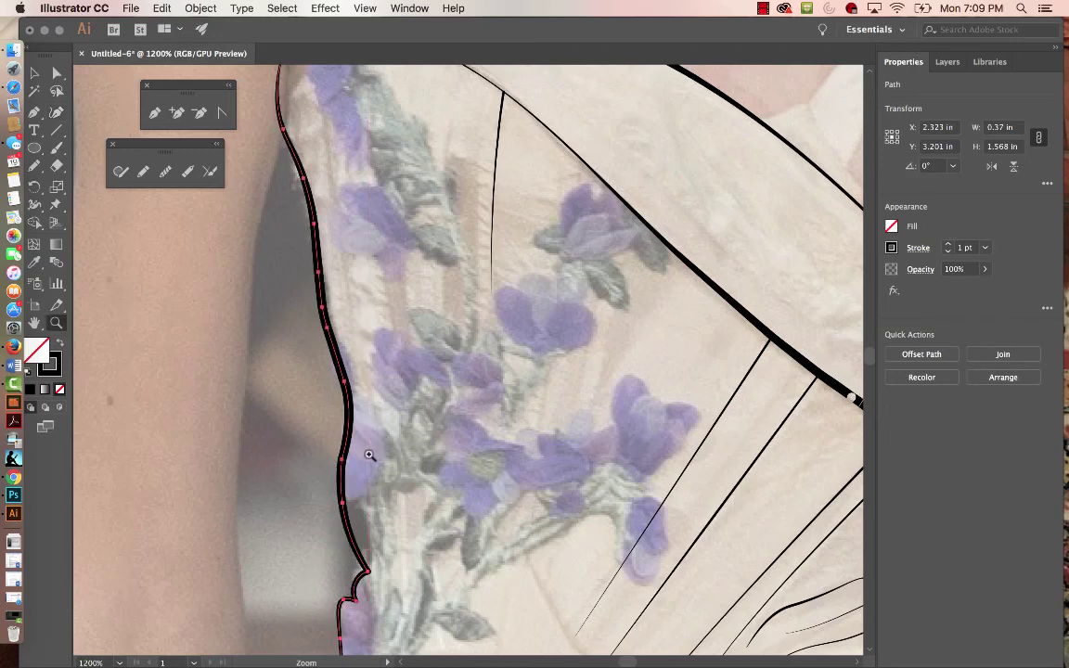
key(v)
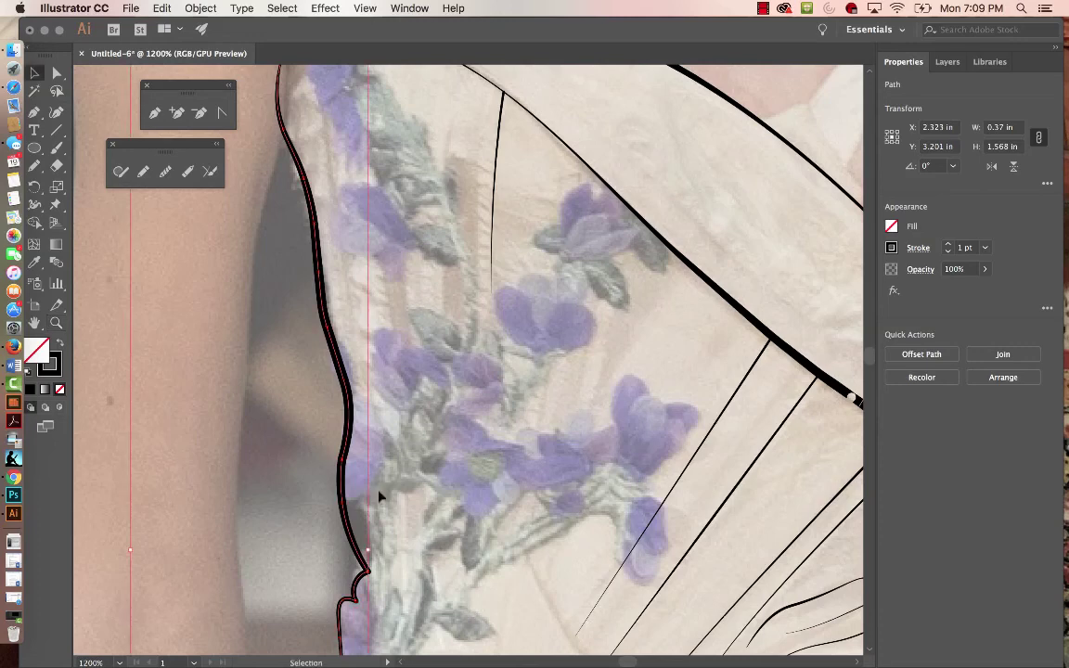
Step: Even out the bodice's side outline with repeated Smooth tool strokes along its length
click(165, 171)
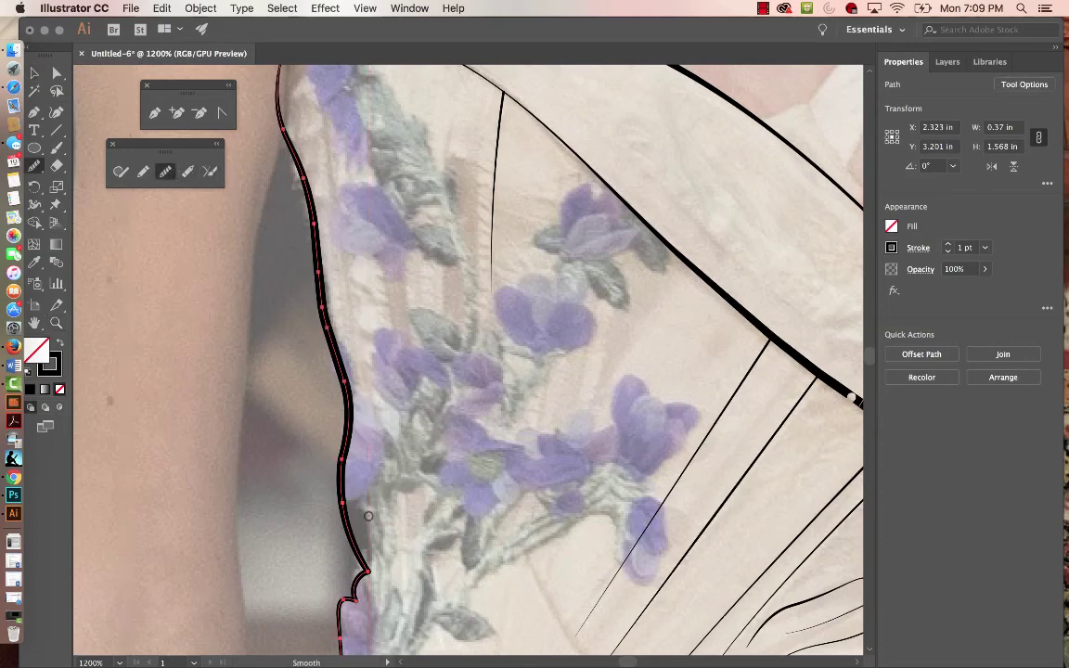
mouse_move(281, 74)
mouse_down()
mouse_move(365, 567)
mouse_move(364, 644)
mouse_up()
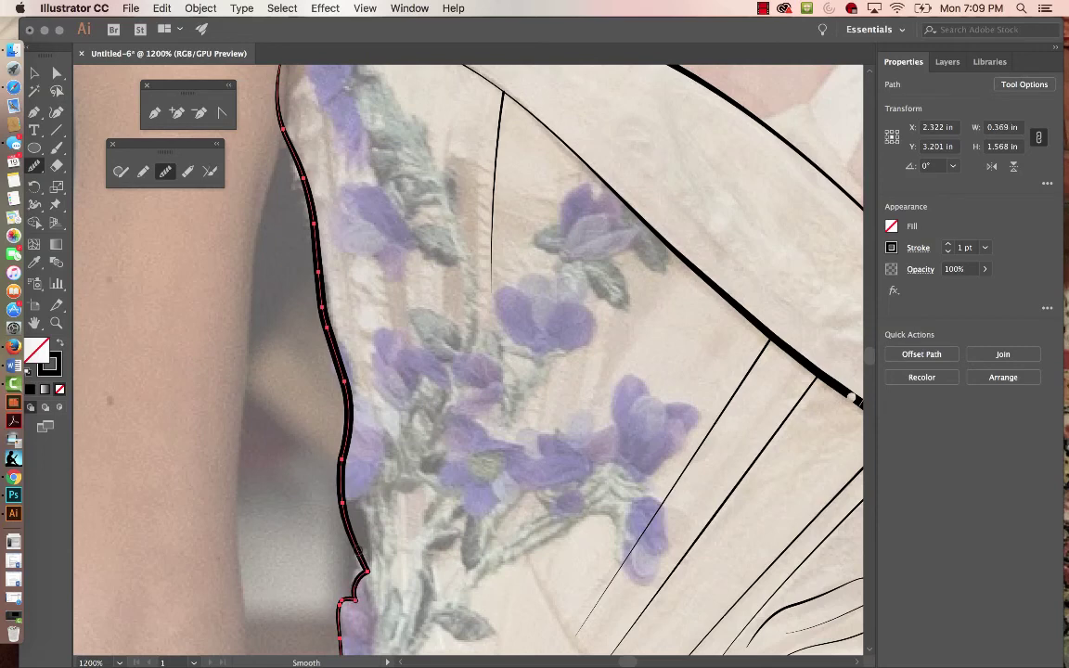
drag(279, 69, 352, 550)
mouse_move(283, 84)
mouse_down()
mouse_move(329, 324)
mouse_move(325, 526)
mouse_up()
mouse_move(320, 249)
mouse_down()
mouse_move(341, 339)
mouse_move(364, 377)
mouse_up()
Step: Reshape the side outline with the Curvature tool, adding and moving points beside the upper flower and above the lower petal to follow the bodice edge
click(56, 111)
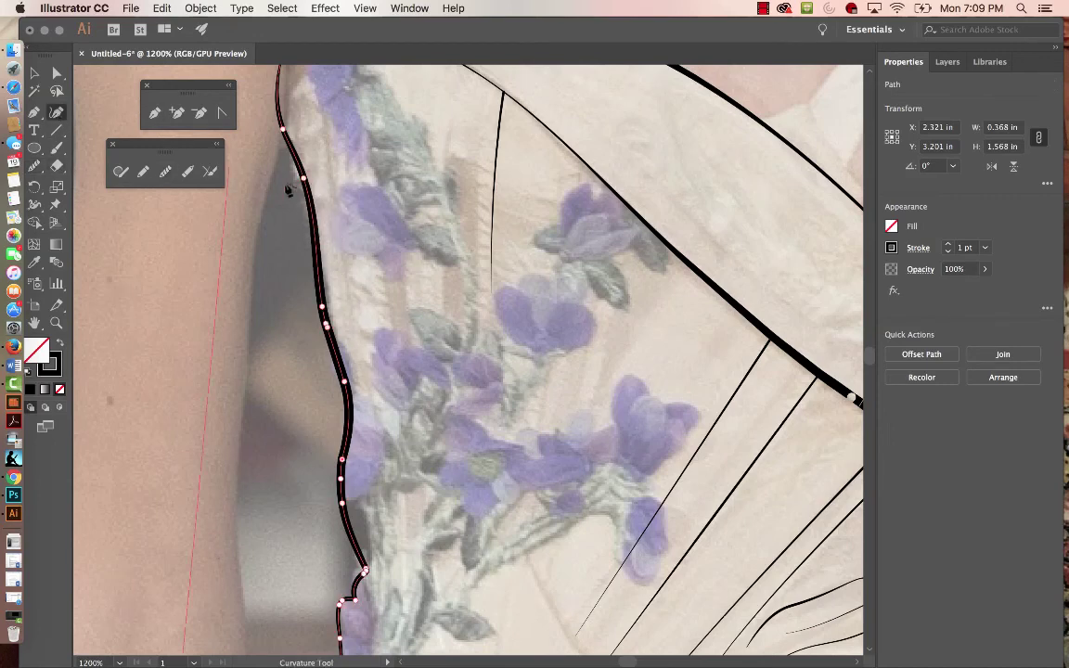
drag(299, 180, 295, 176)
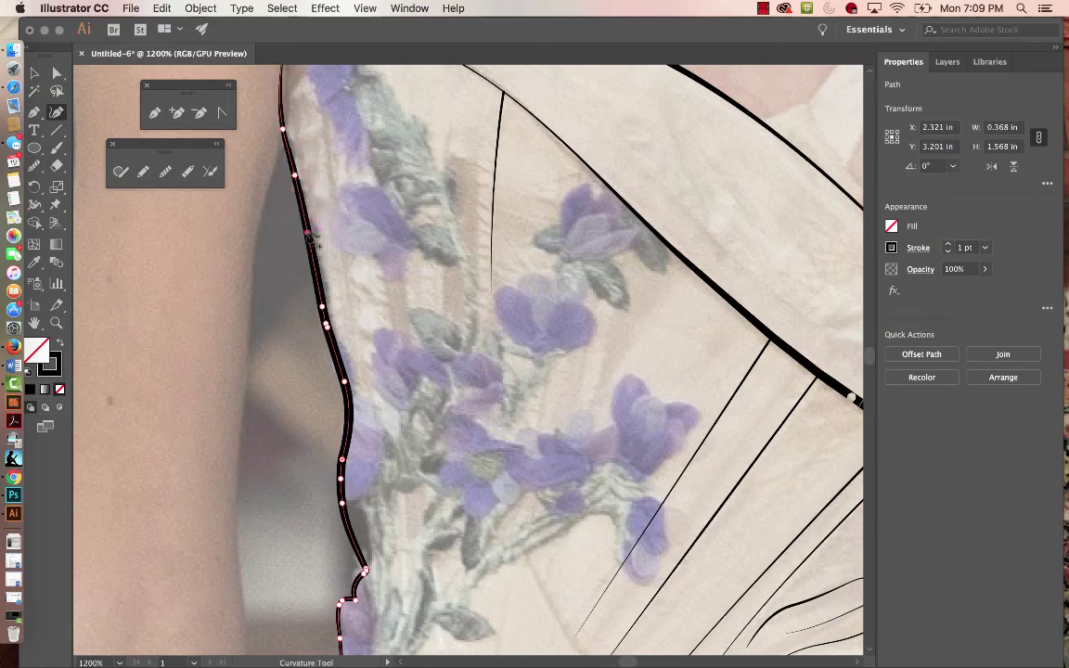
click(308, 232)
drag(310, 233, 317, 229)
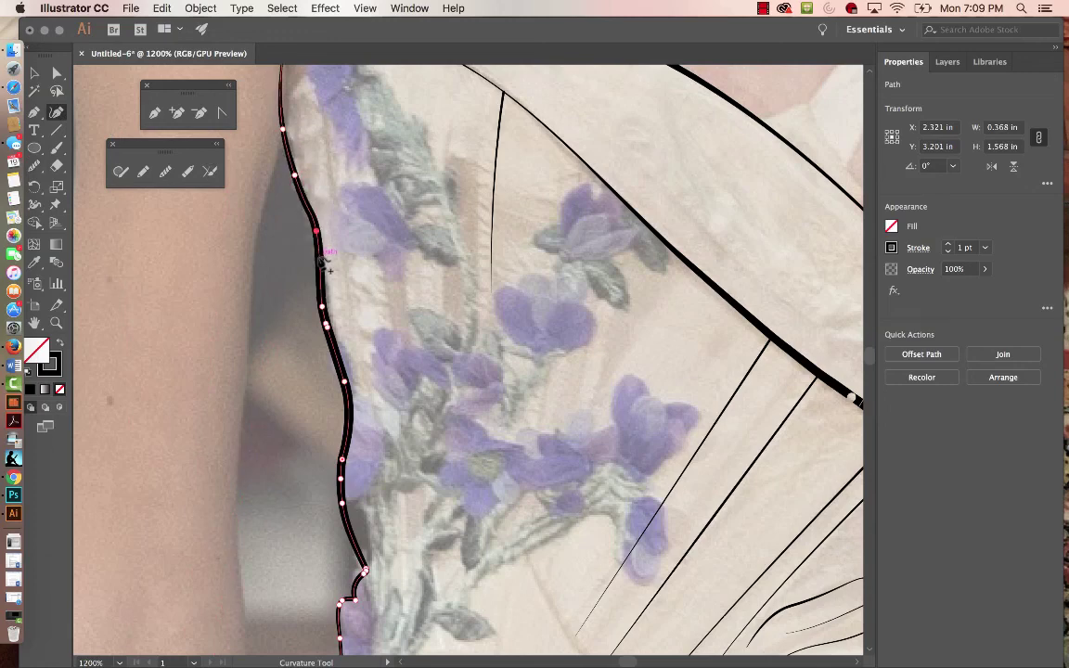
click(320, 272)
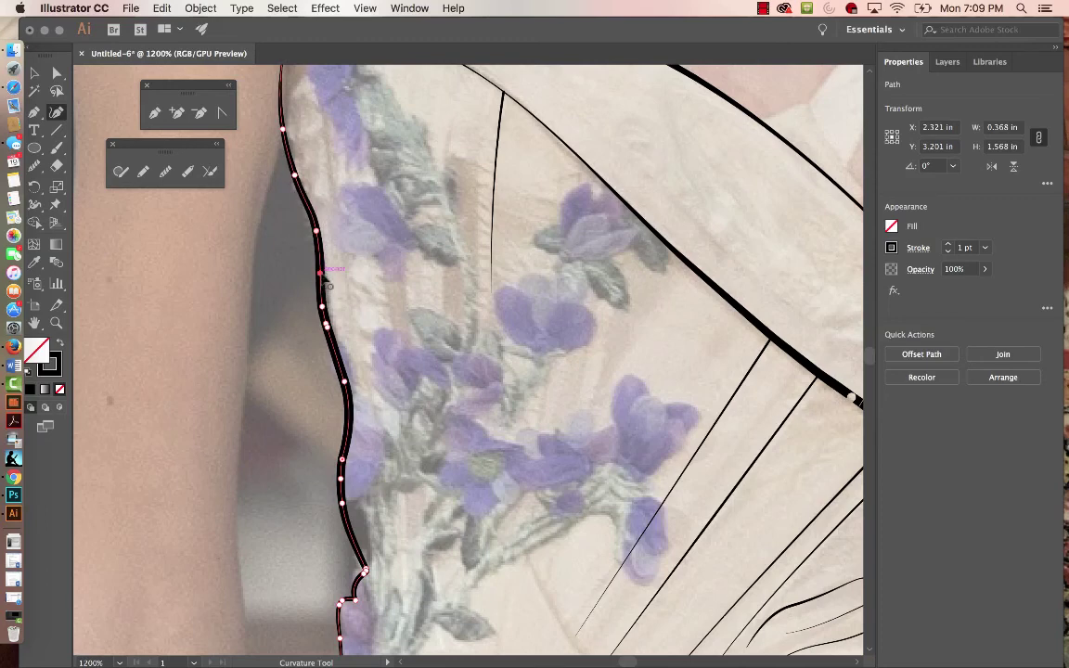
drag(320, 273, 313, 274)
click(349, 424)
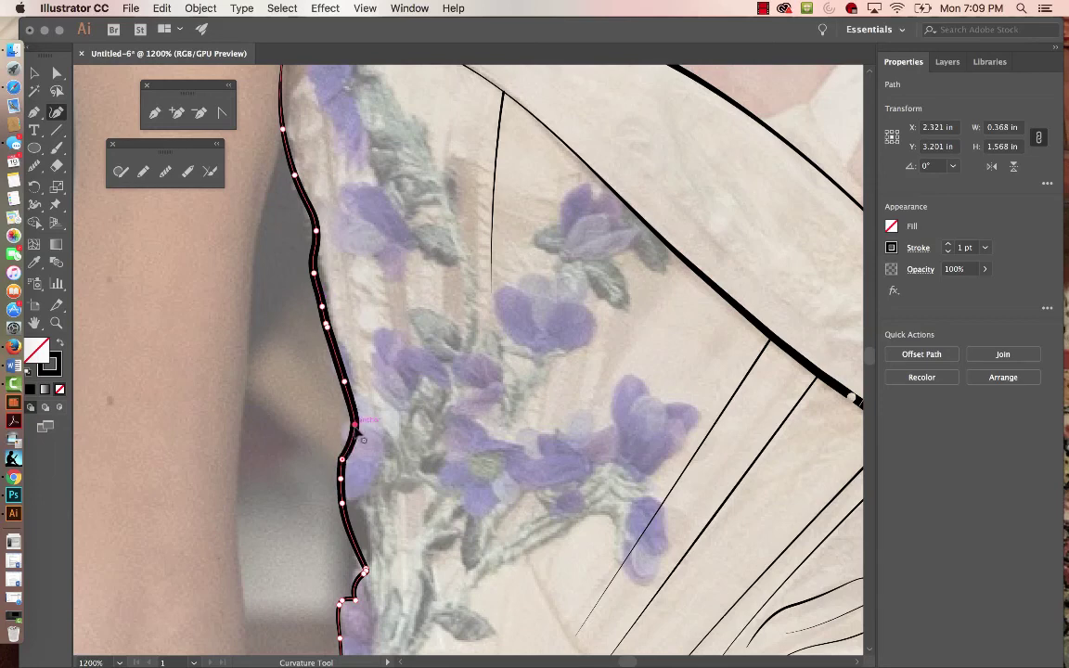
Step: Delete the side outline's anchor points beside the protruding lower petal with the Delete Anchor Point tool
key(minus)
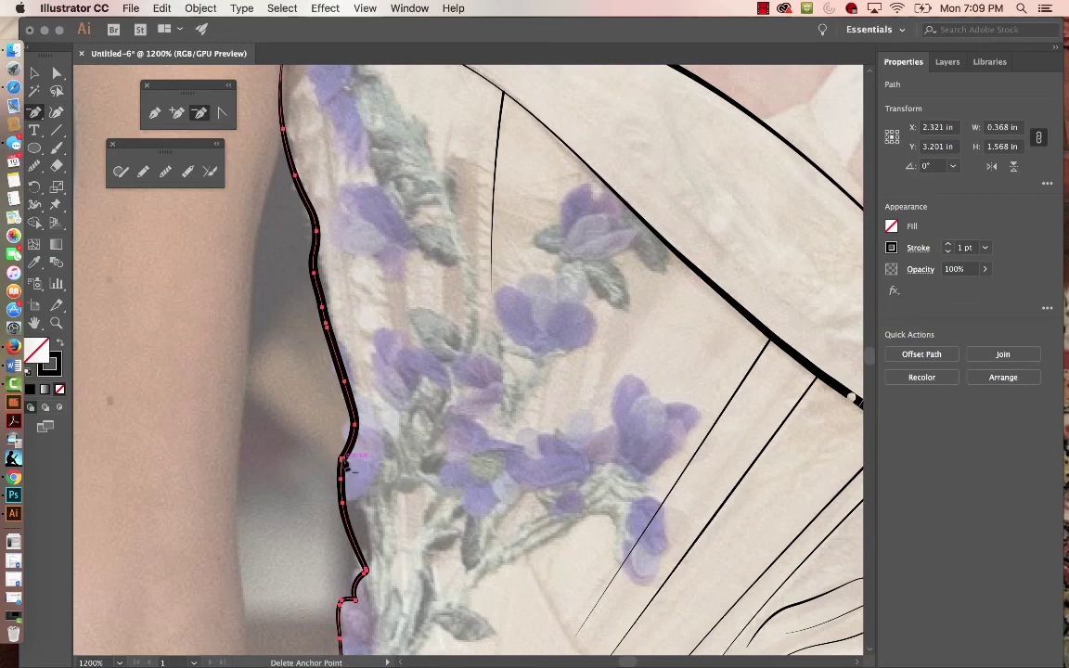
click(341, 459)
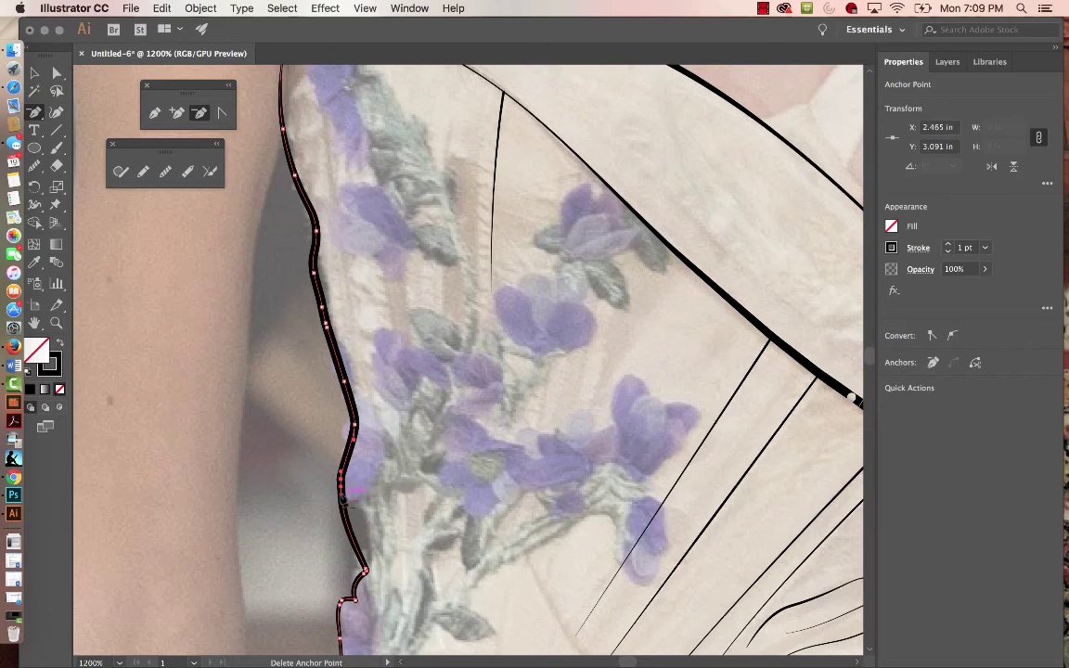
click(341, 501)
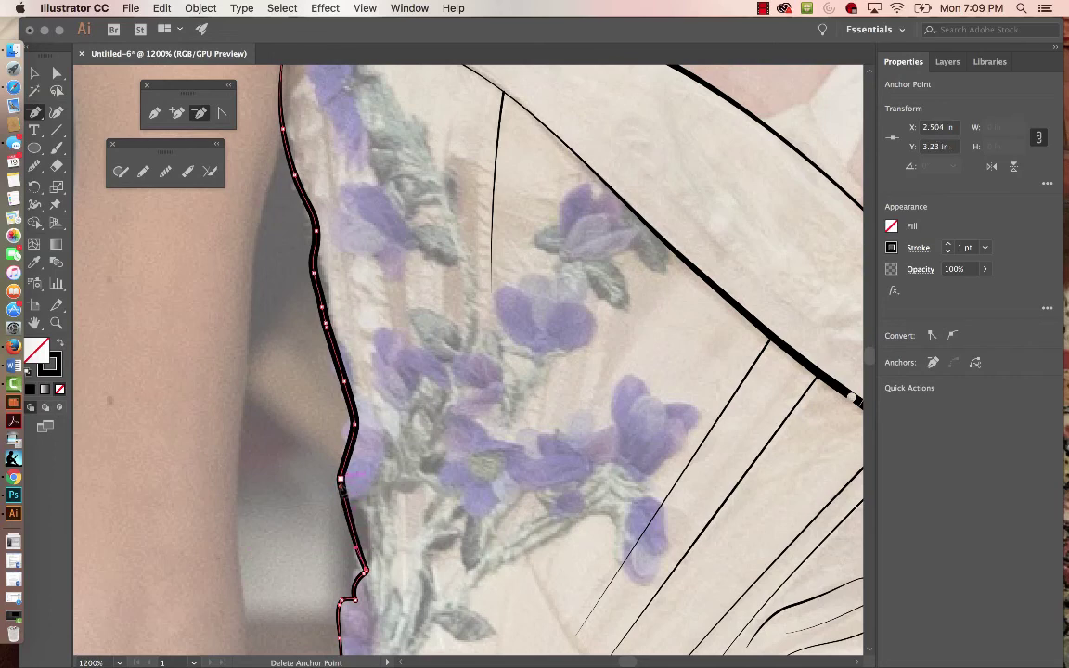
click(340, 481)
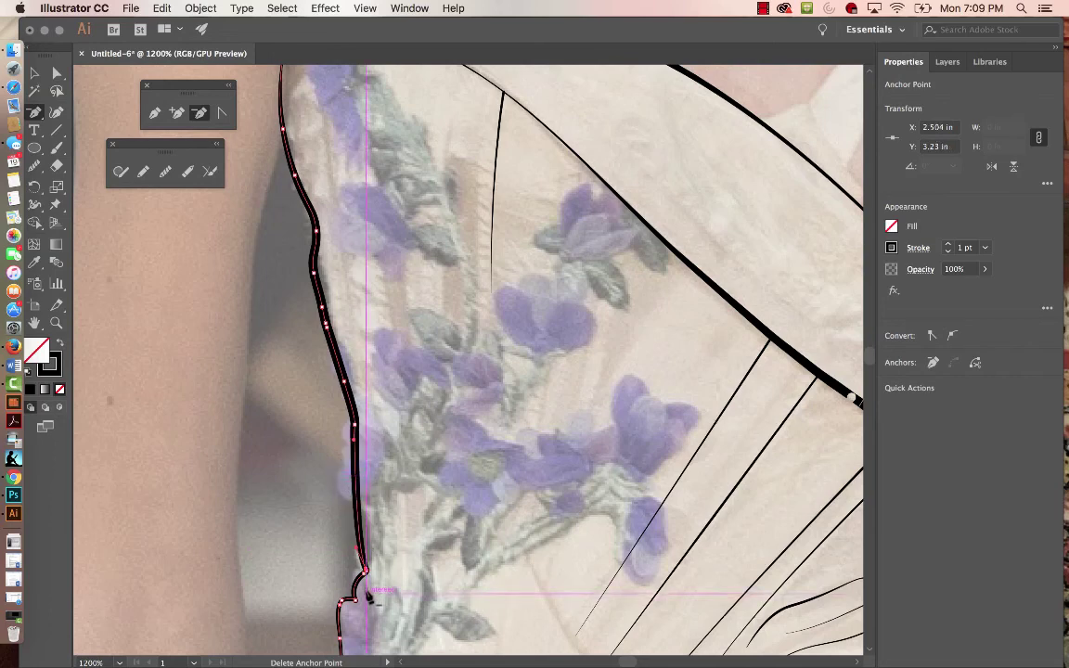
Step: Bend the side outline around the protruding lower petal by adding and moving points with the Curvature tool
click(56, 111)
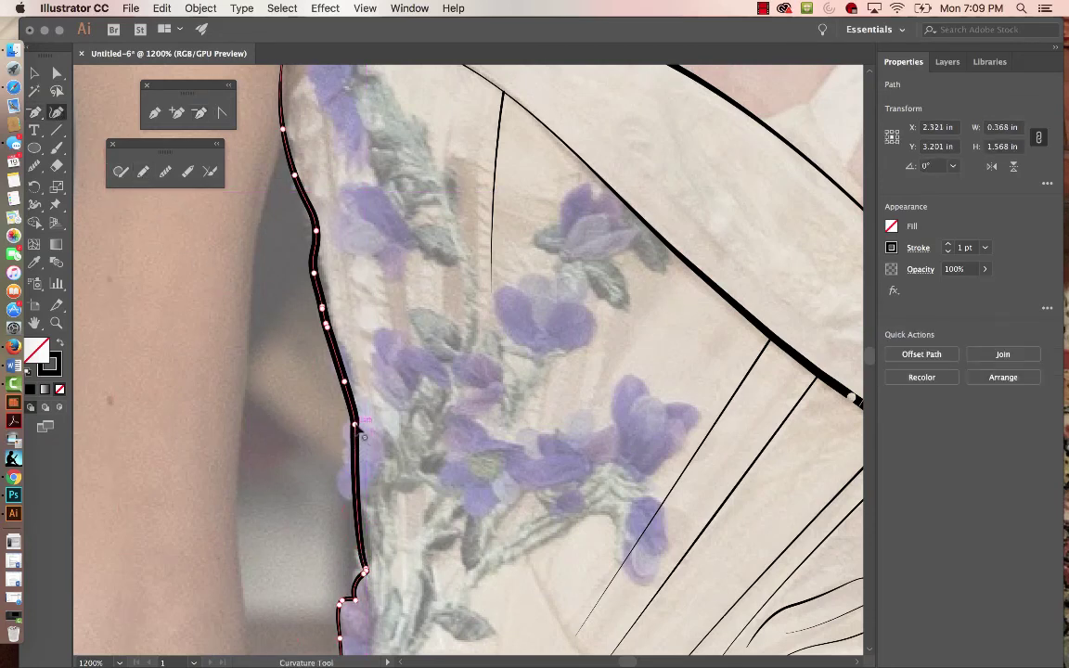
mouse_move(354, 443)
mouse_down()
mouse_move(351, 433)
mouse_move(340, 443)
mouse_move(350, 450)
mouse_move(337, 477)
mouse_up()
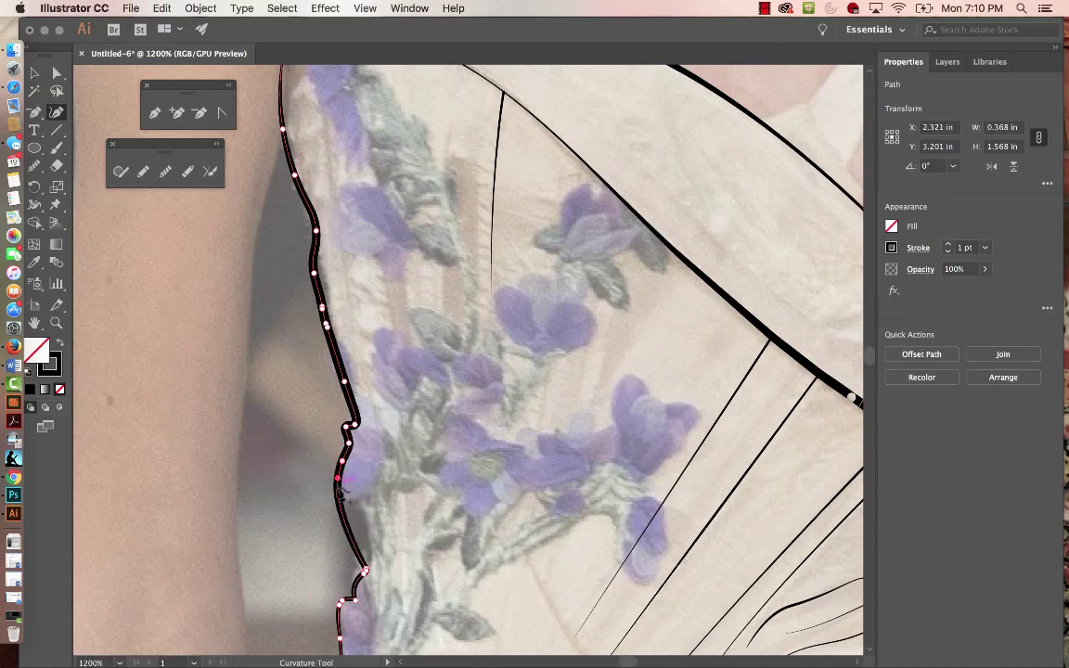
drag(344, 506, 366, 510)
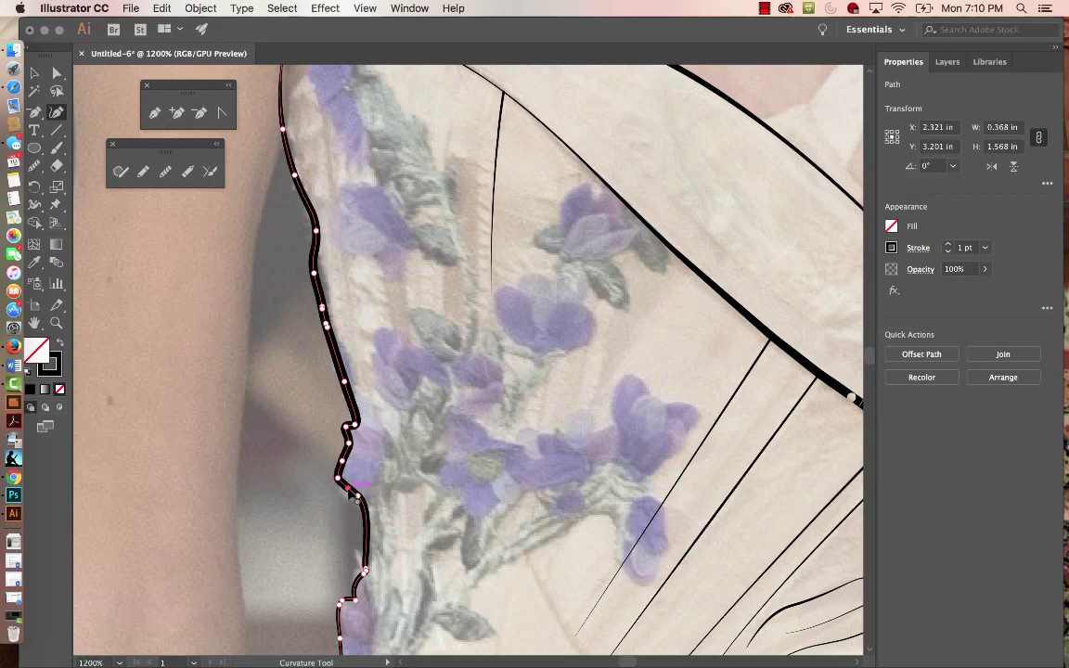
click(343, 498)
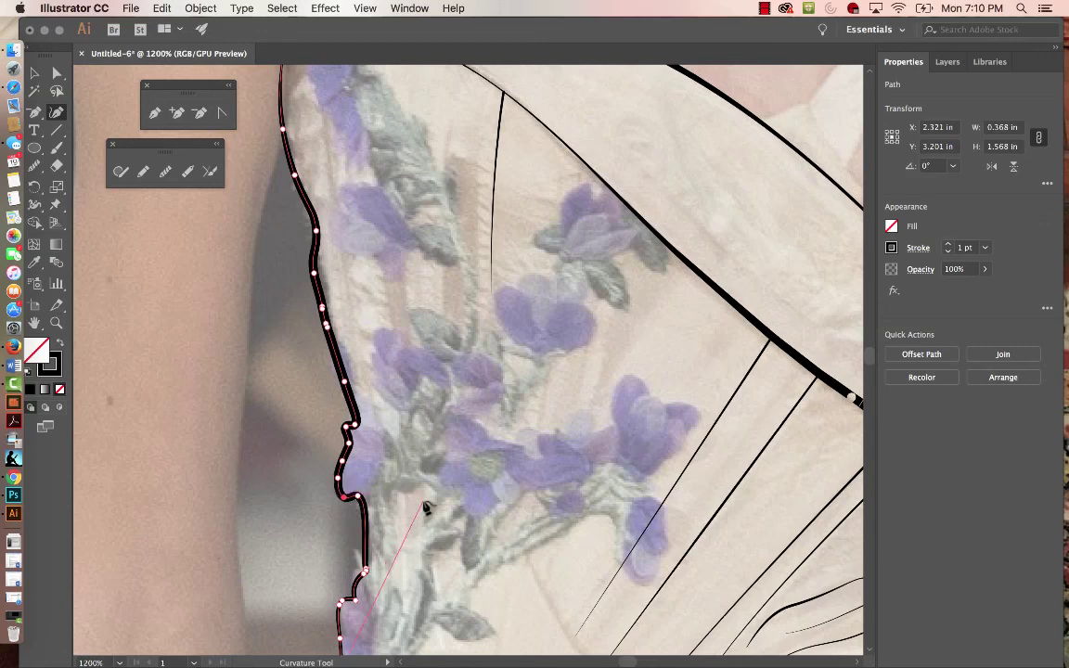
Step: Redraw the side outline's stretch between the upper flower and the protruding petal with the Pencil tool
key(n)
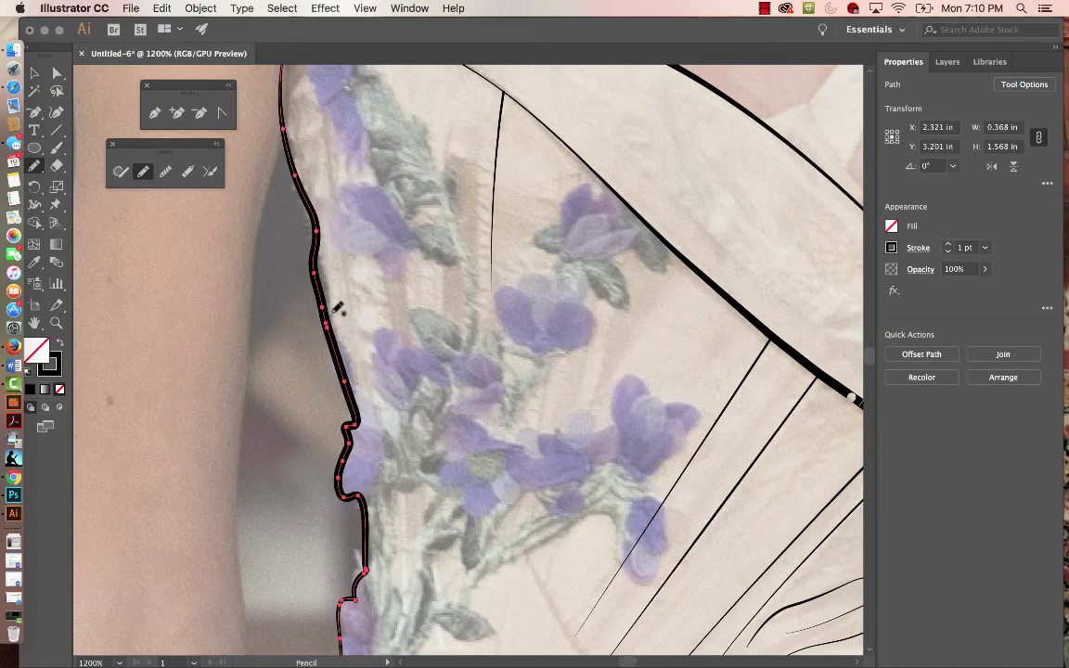
drag(319, 278, 355, 408)
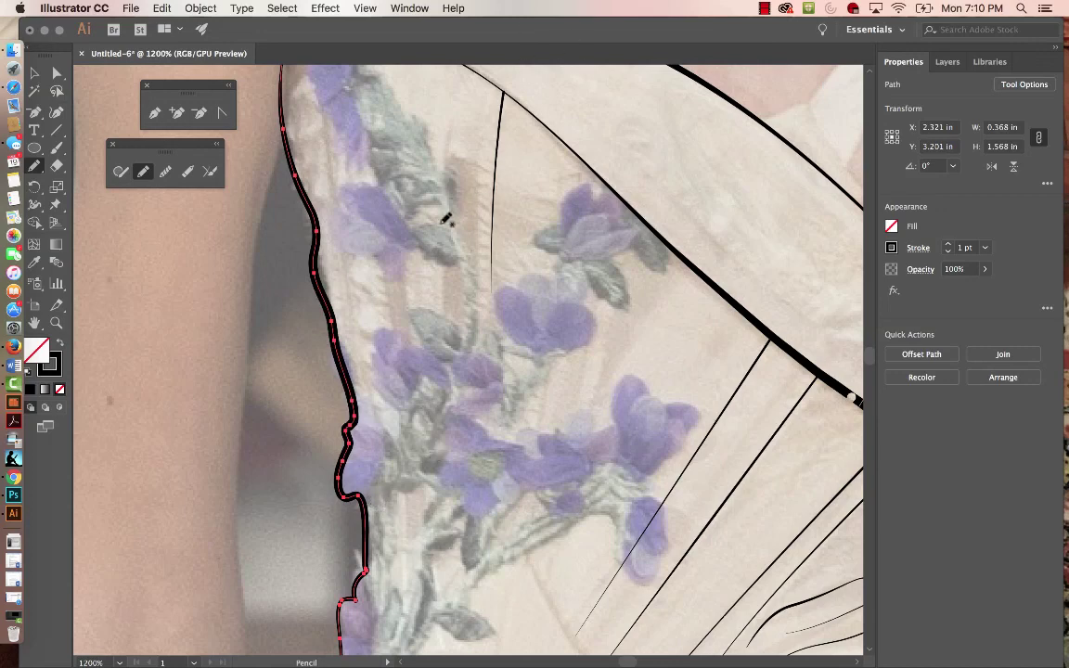
Step: Examine the stroke weight, cap, corner and profile settings of the bodice's neckline path
key(super+0)
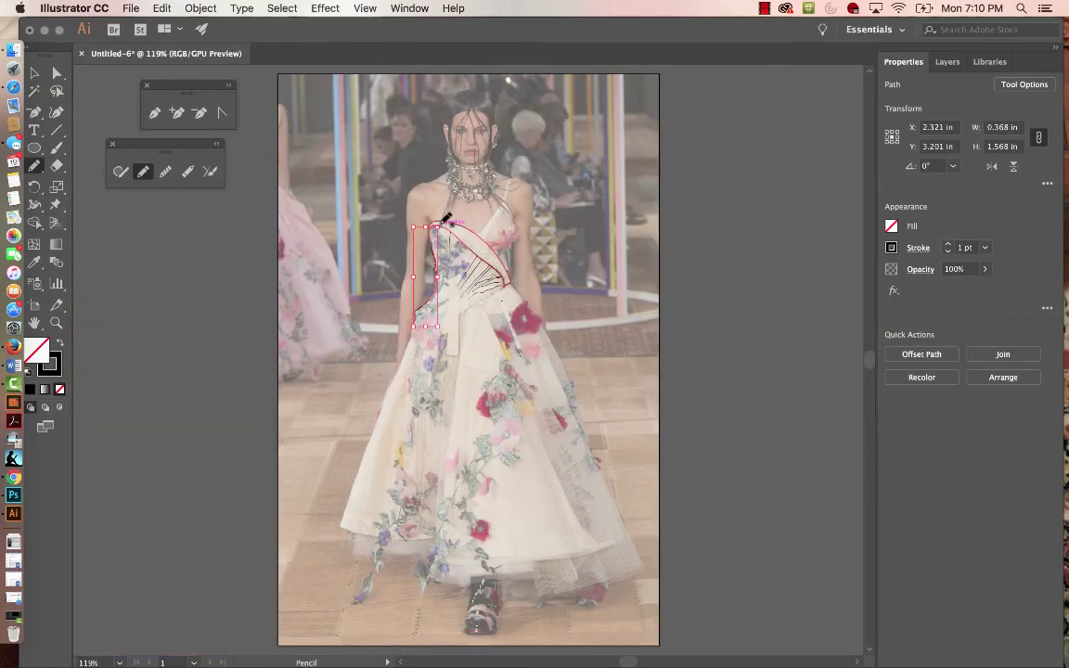
key(v)
click(397, 369)
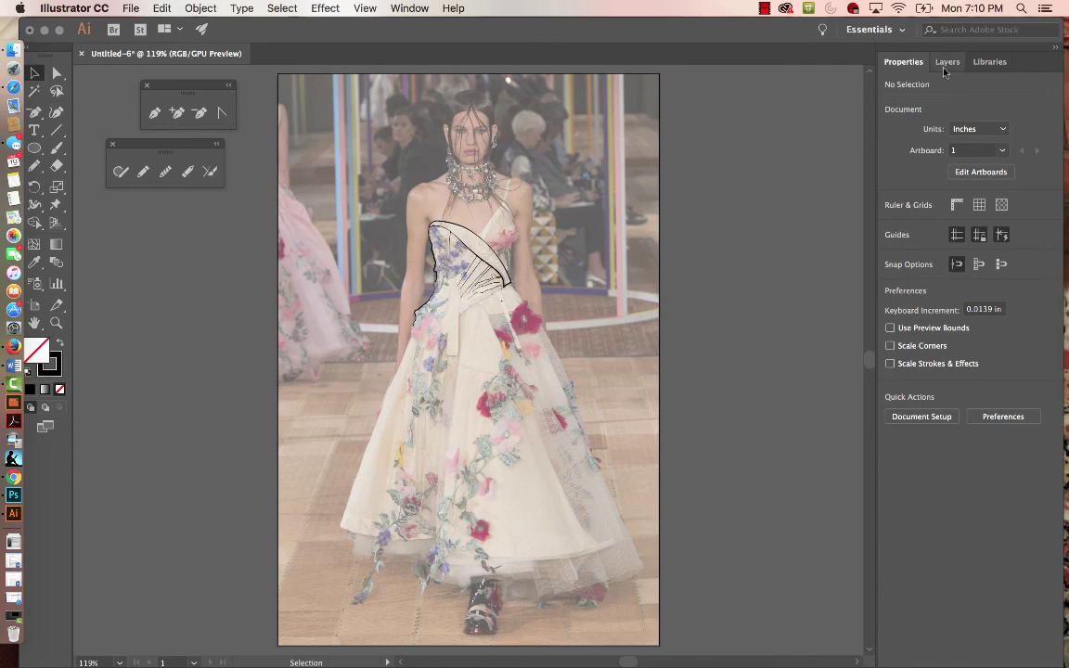
click(475, 235)
click(984, 248)
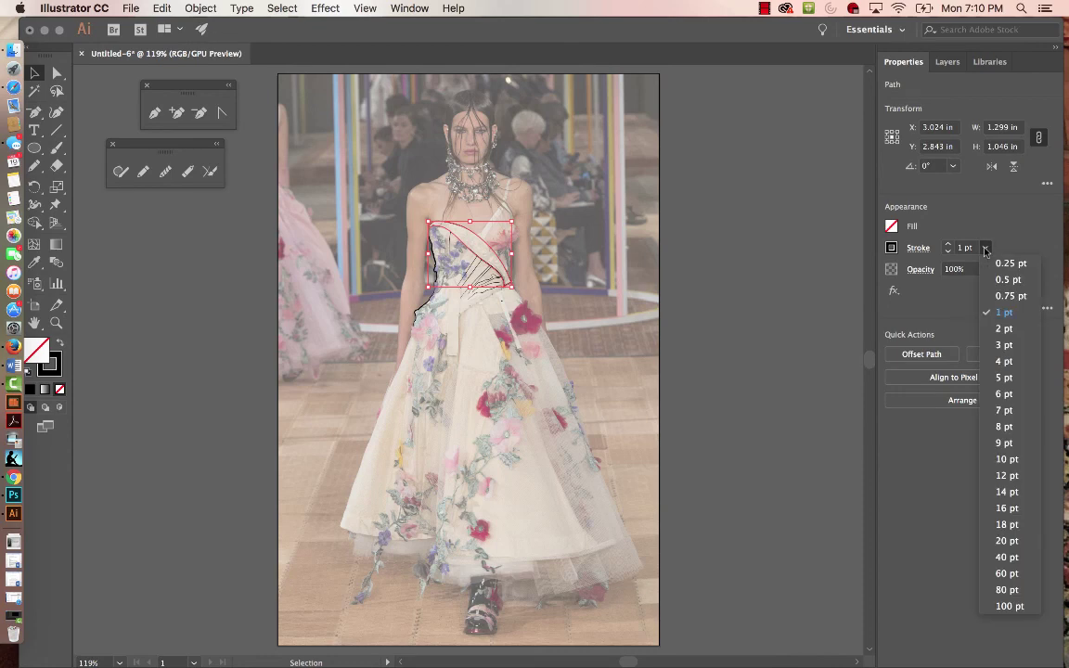
key(Escape)
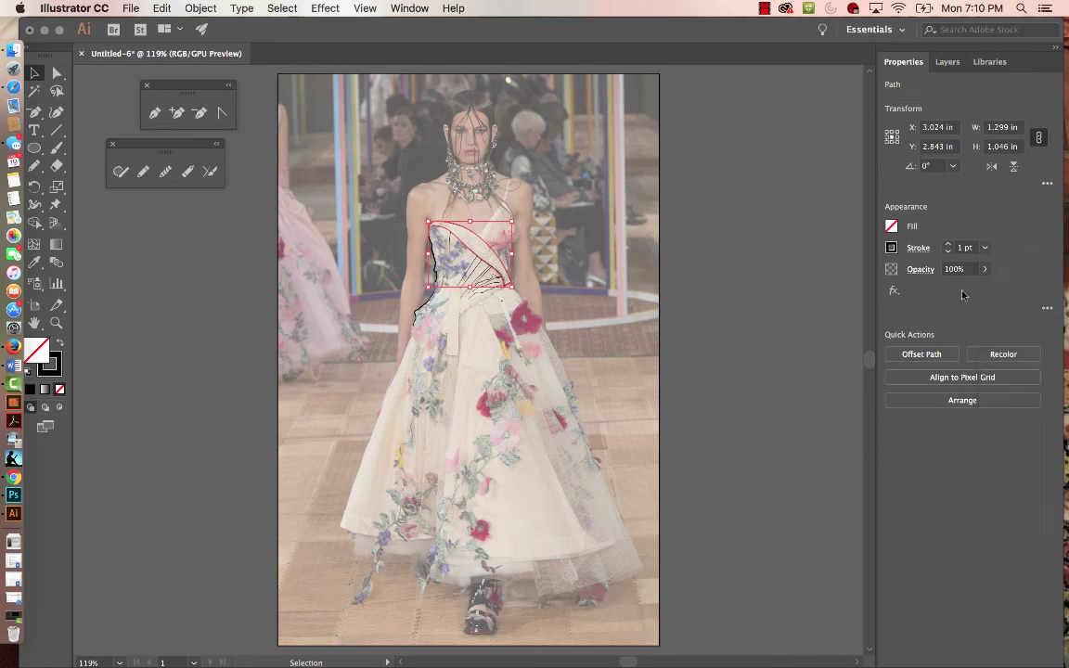
click(922, 255)
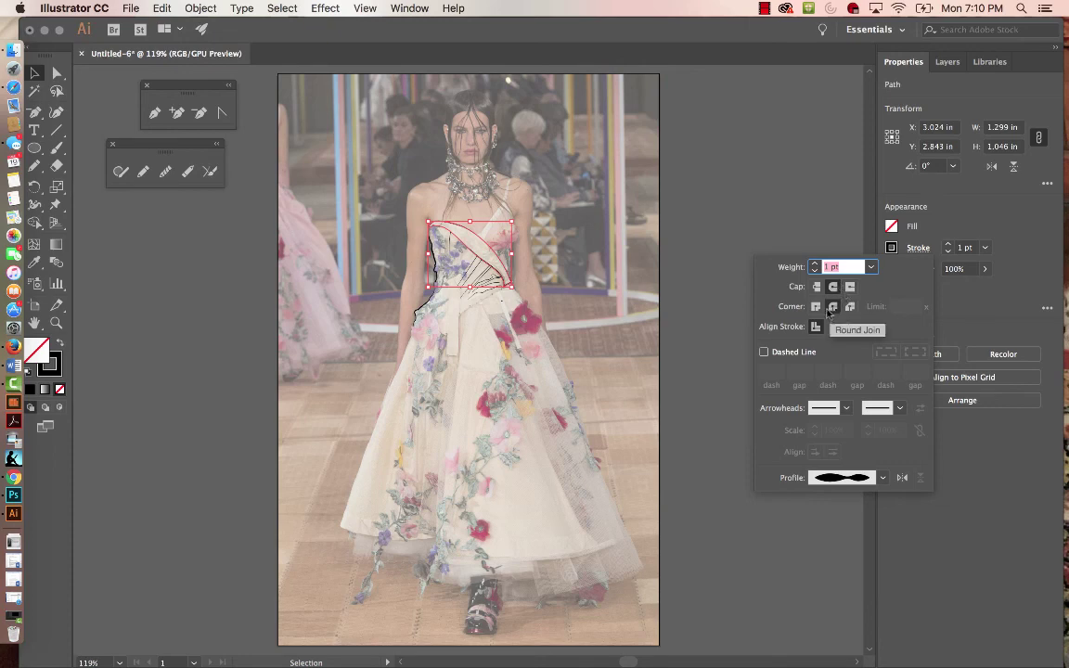
click(583, 258)
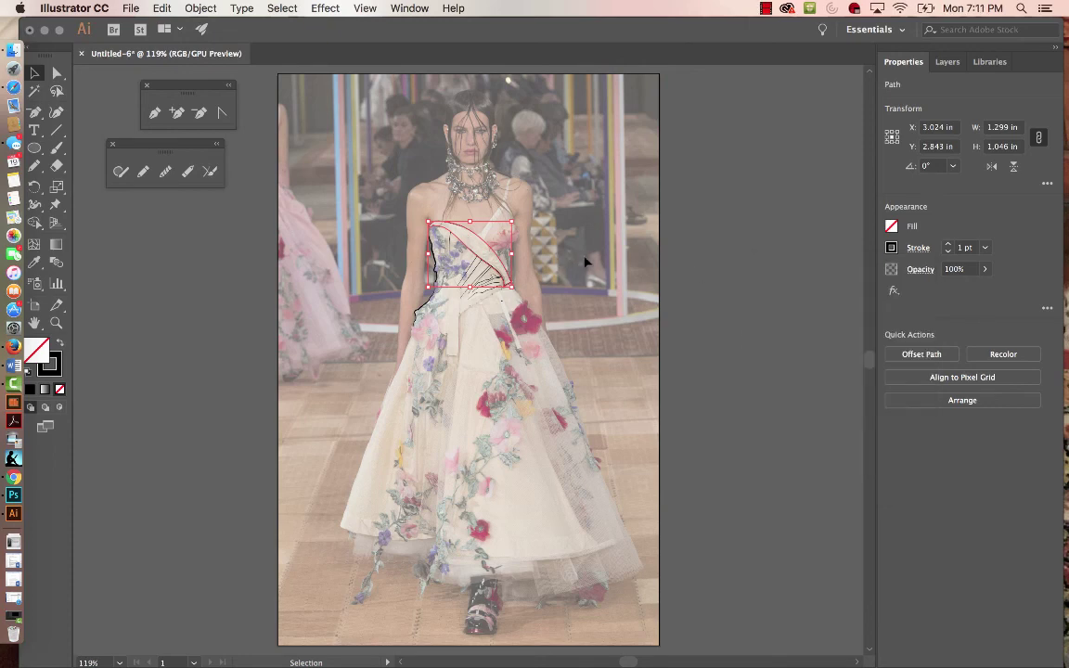
click(584, 262)
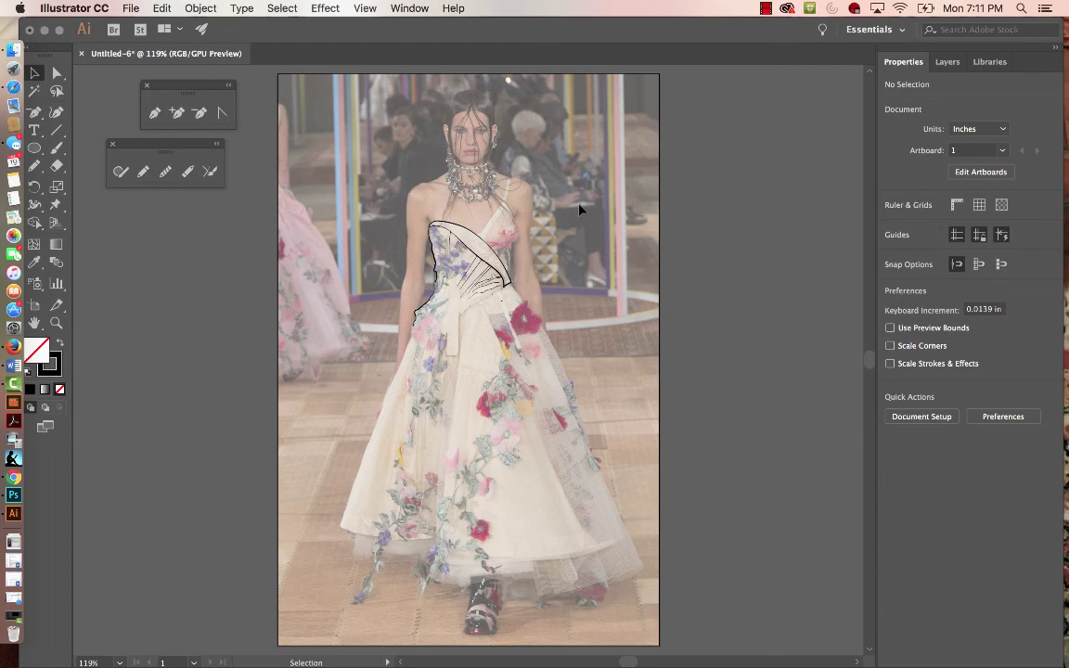
click(947, 61)
click(904, 62)
key(p)
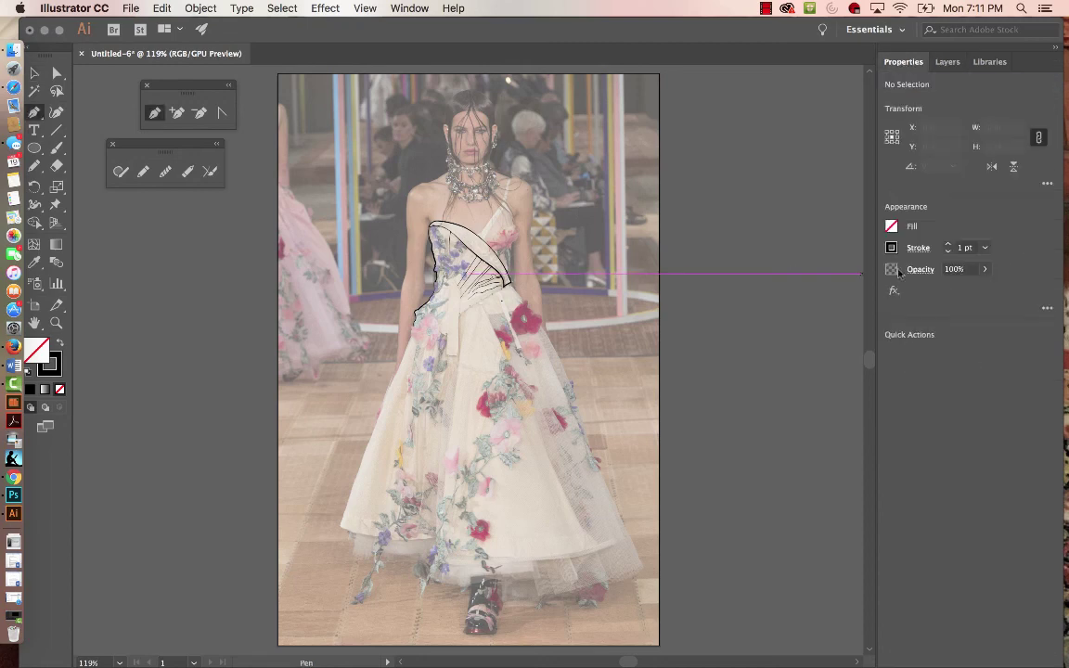
click(917, 249)
key(v)
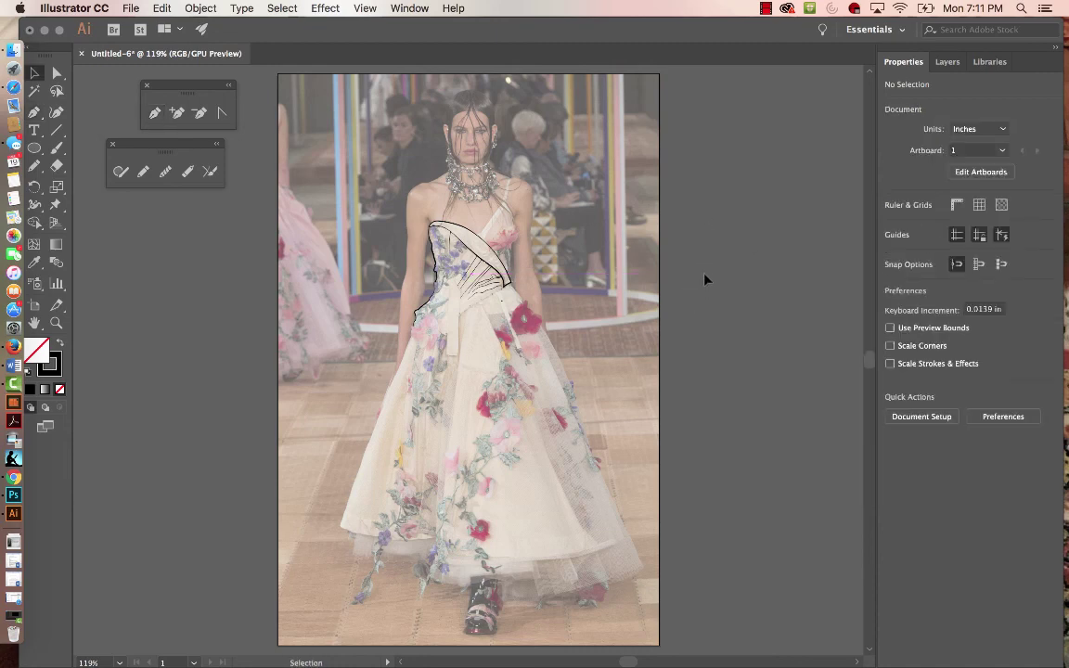